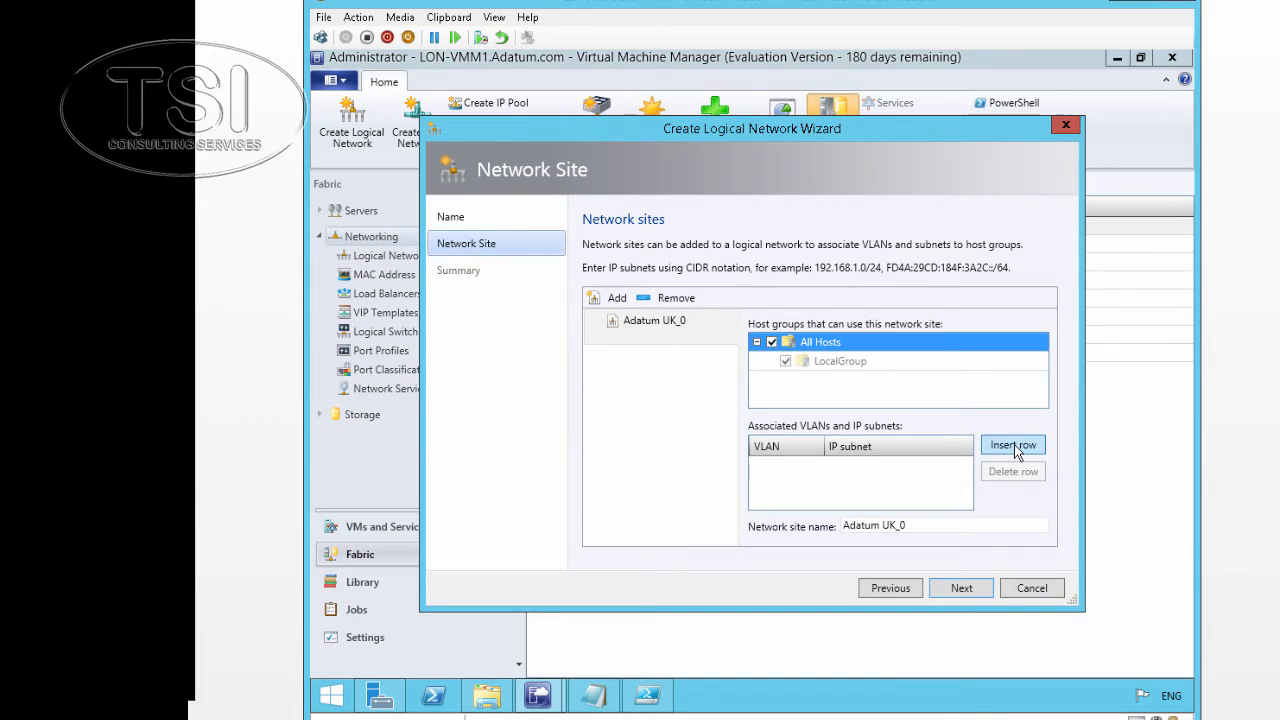
Add a VLAN 0 row with subnet 192.168.1.0/24 and rename the site to Docklands
click(1017, 451)
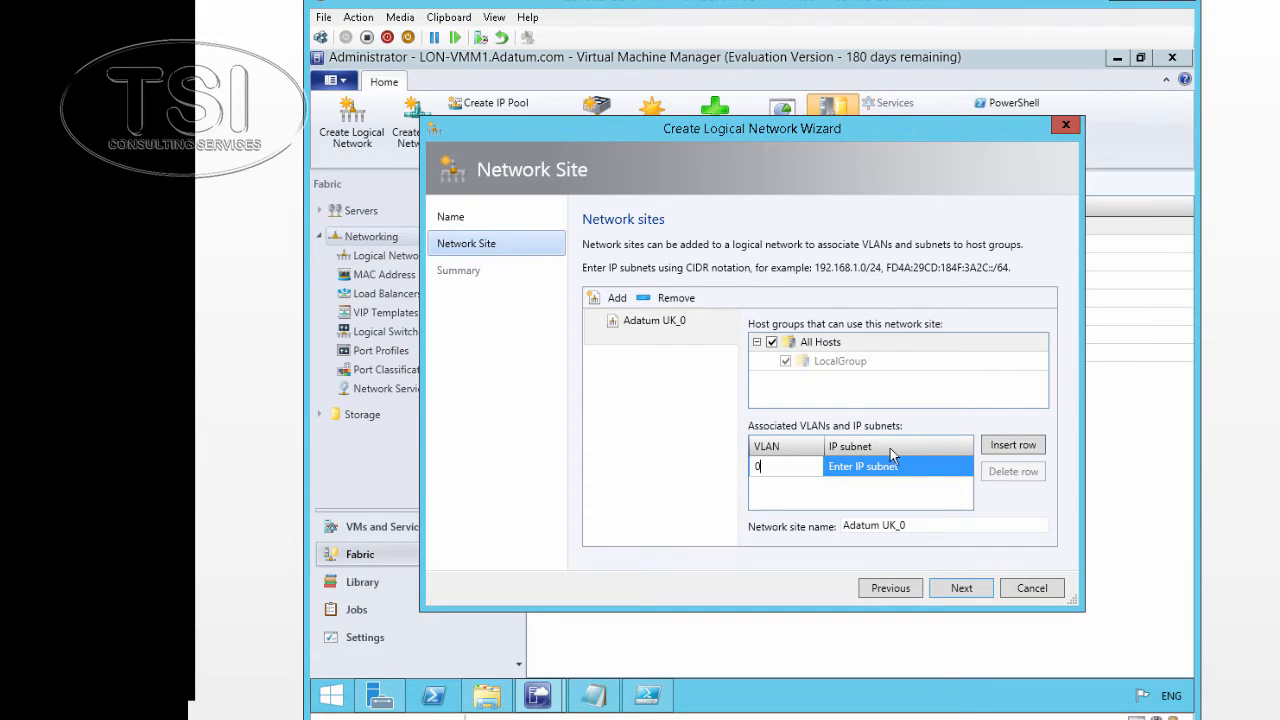
click(875, 465)
text(1)
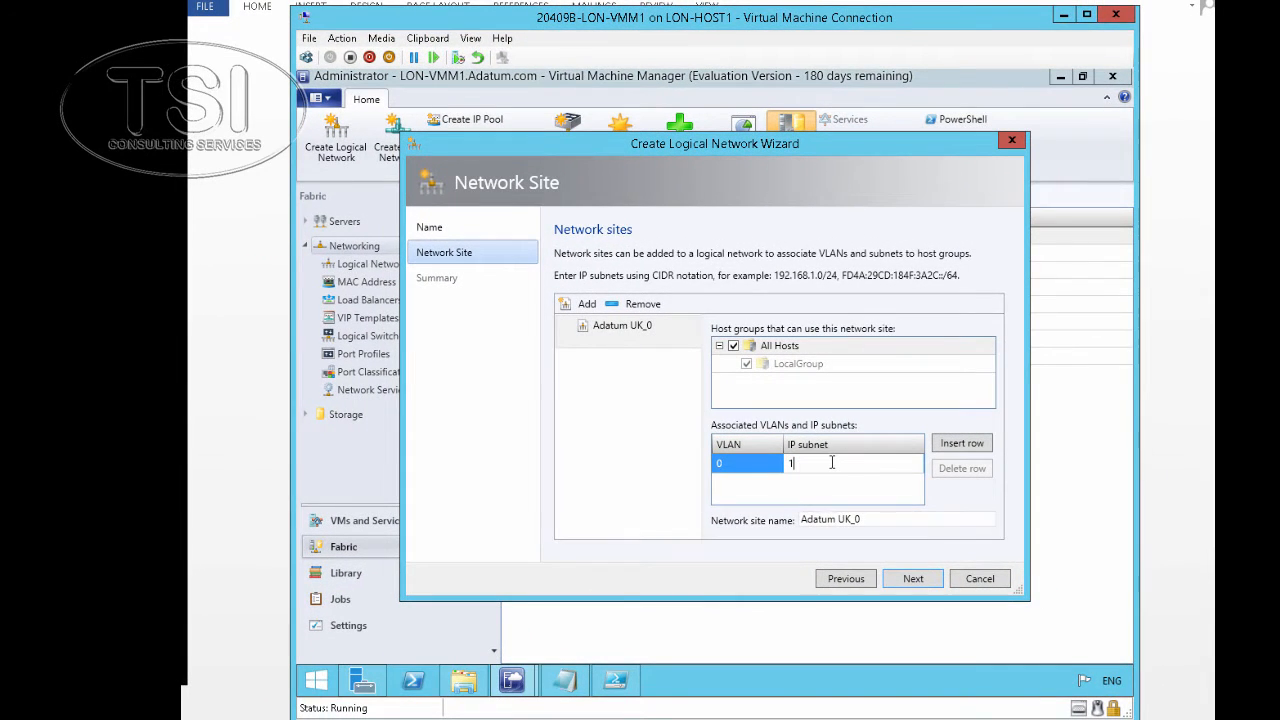
text(92.168.1.0/24)
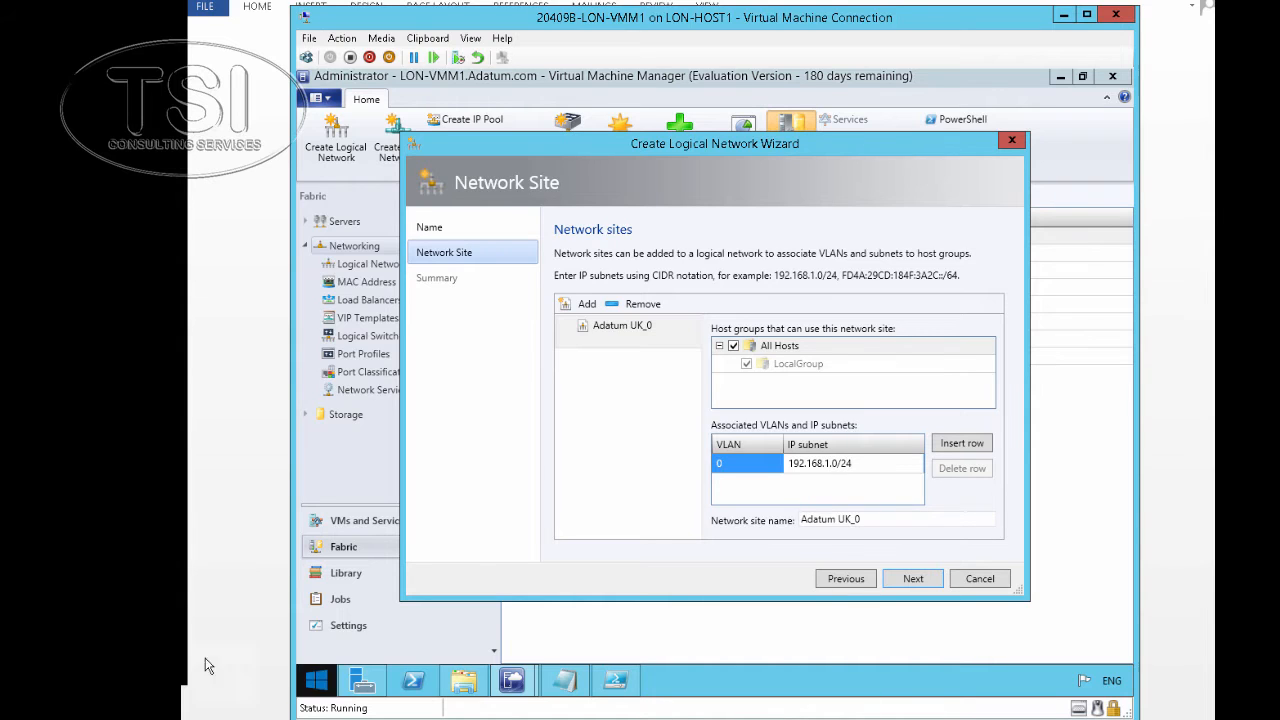
drag(891, 517, 788, 522)
text(Doc)
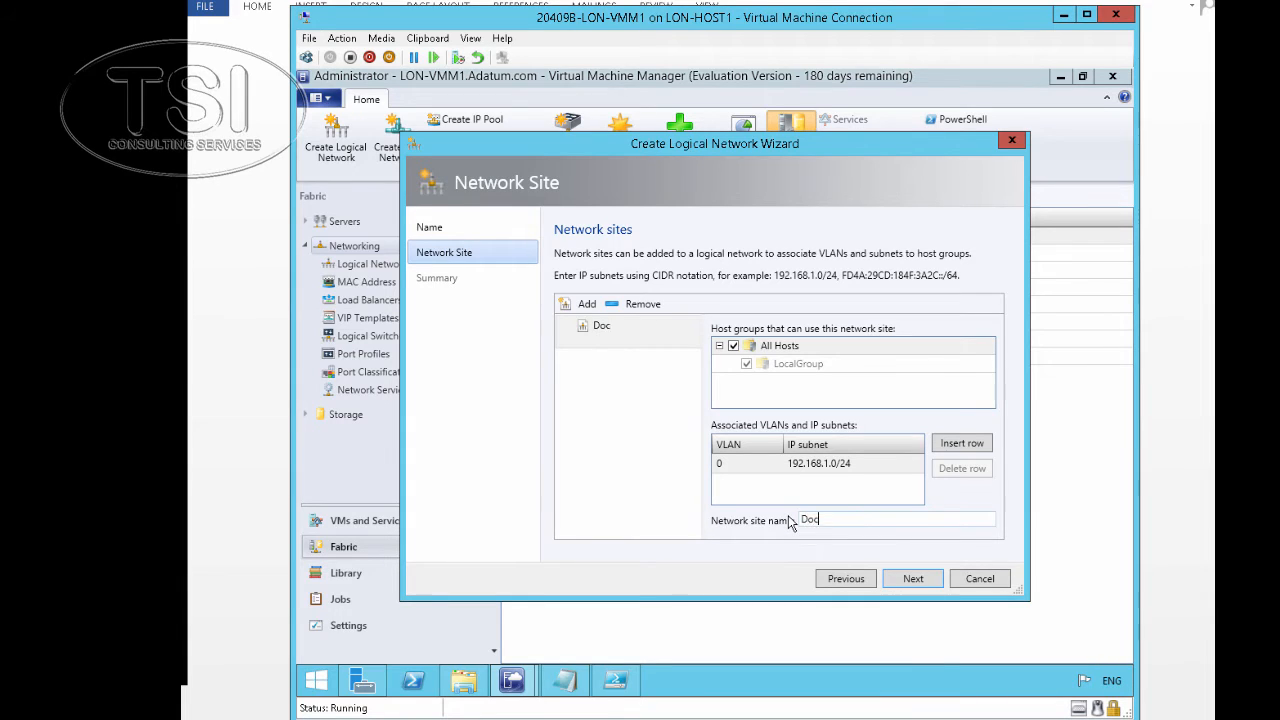
text(klandatum_UK_1)
Add a second site for All Hosts with VLAN 0, subnet 192.168.2.0/24, named Gatwick
click(590, 306)
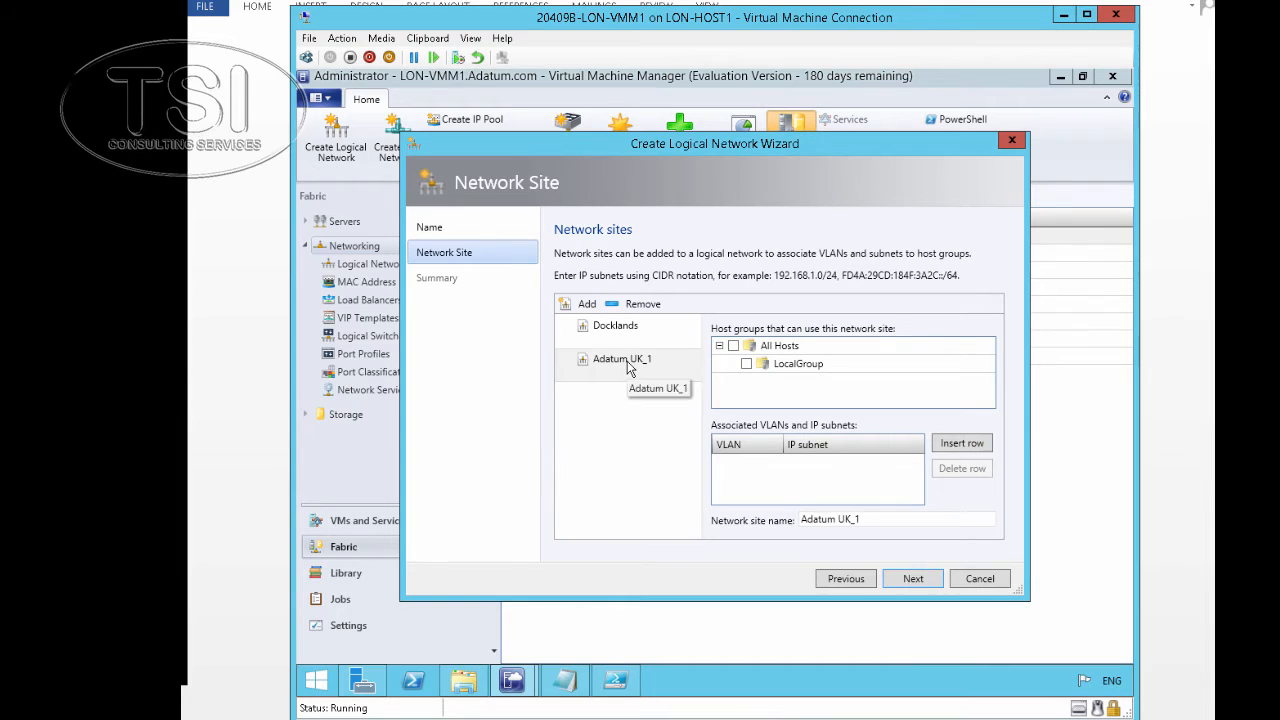
click(733, 346)
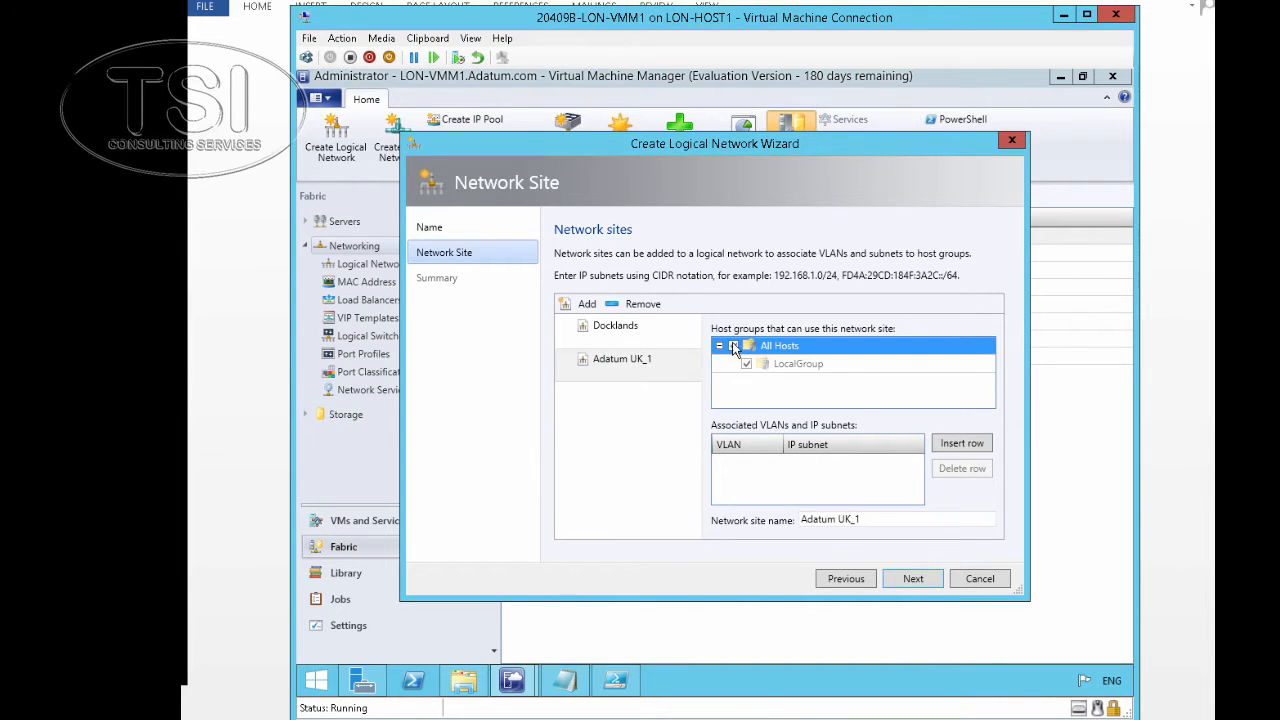
click(962, 443)
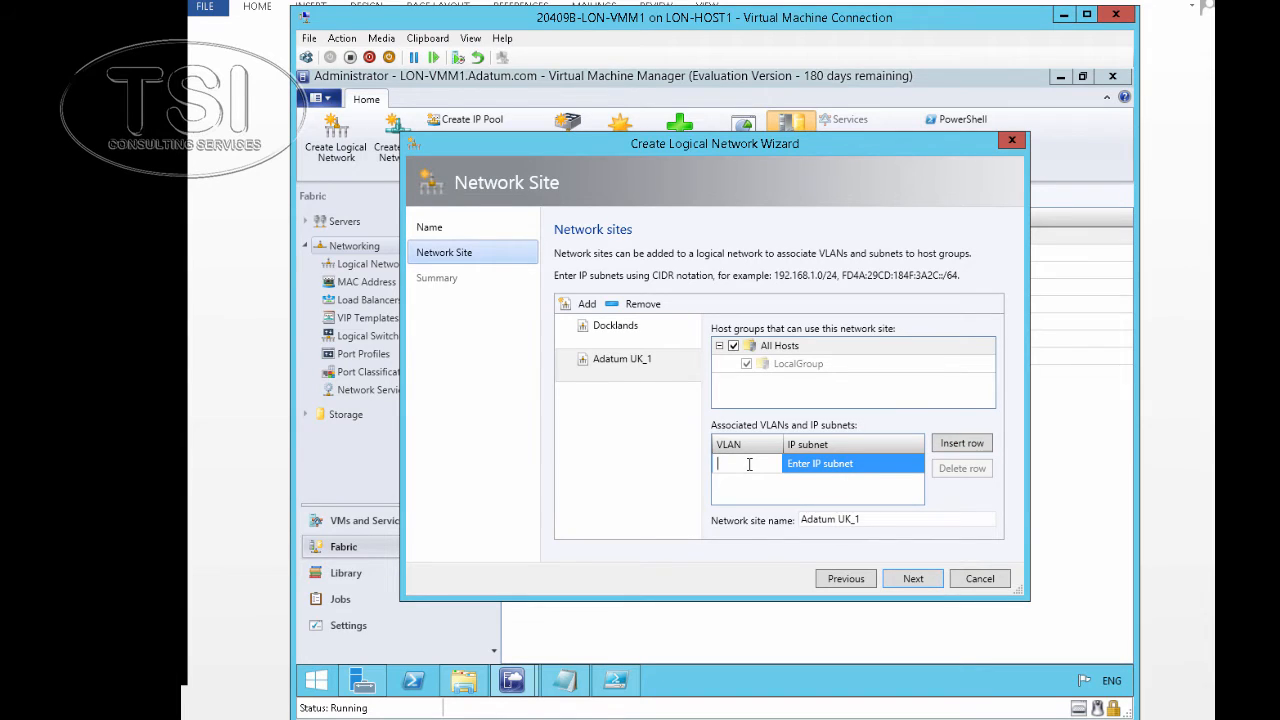
text(0)
click(829, 466)
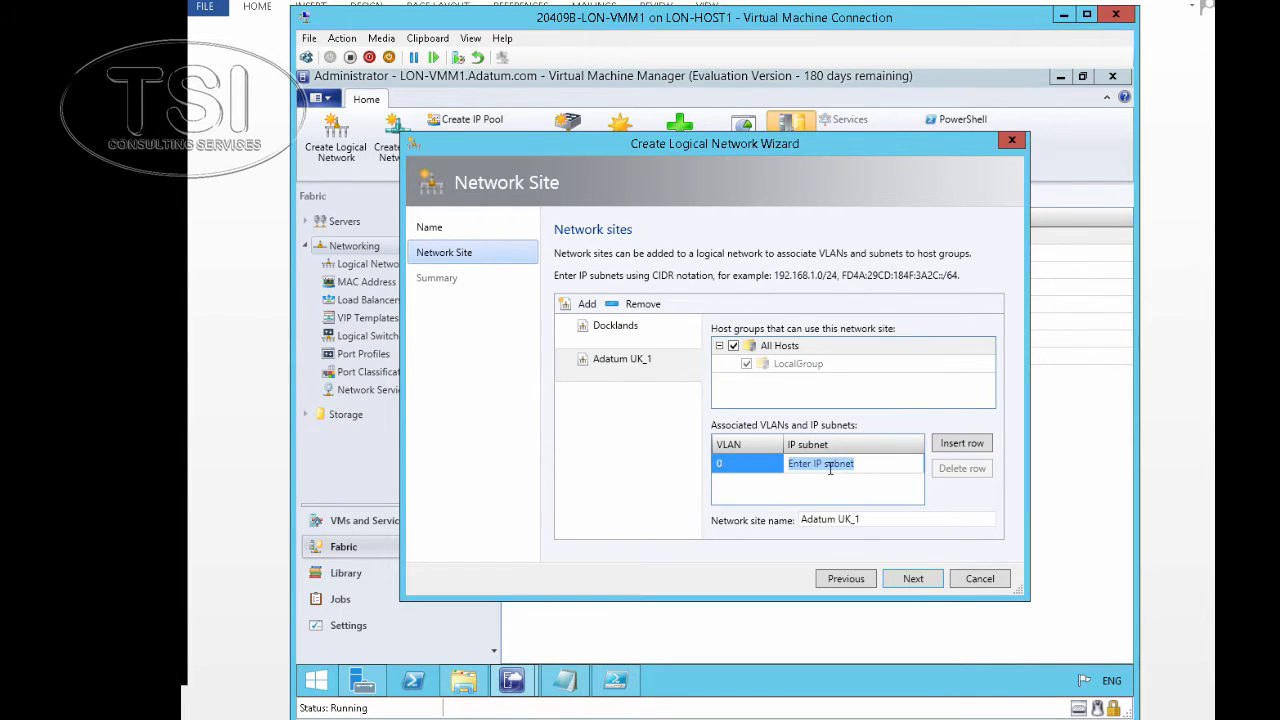
text(192.168.2.0/24)
drag(862, 520, 740, 525)
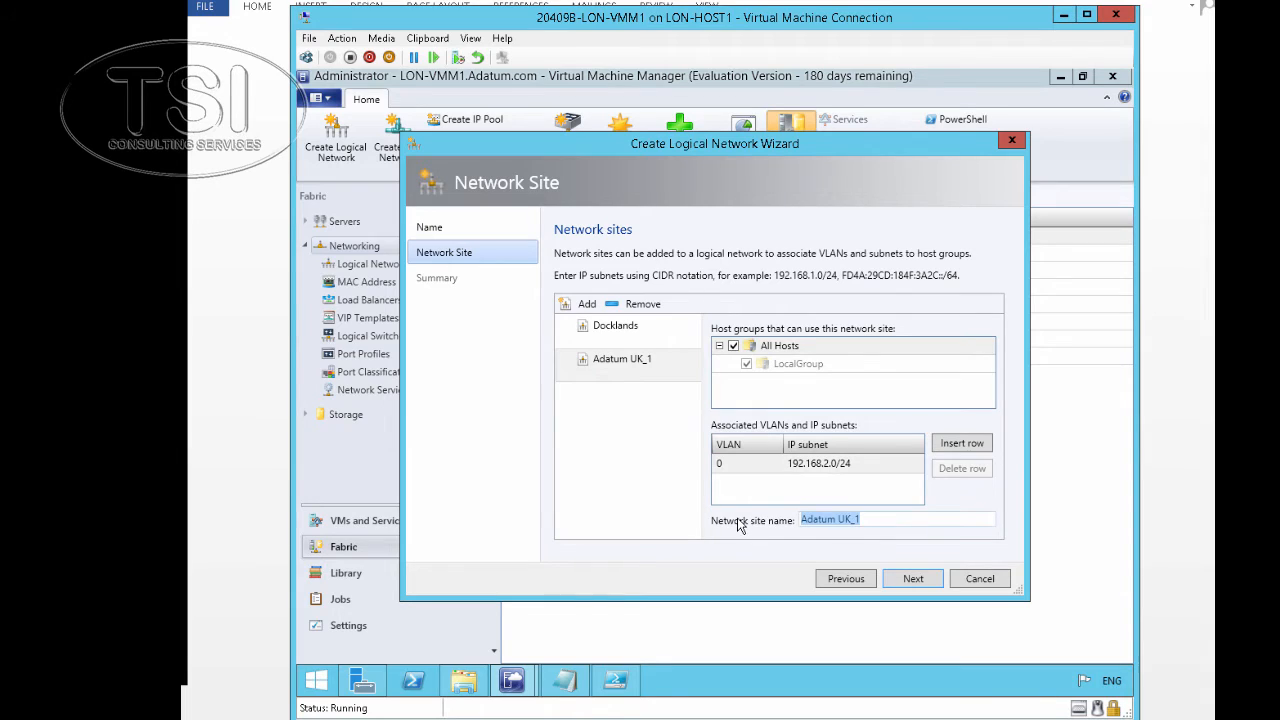
text(Gat)
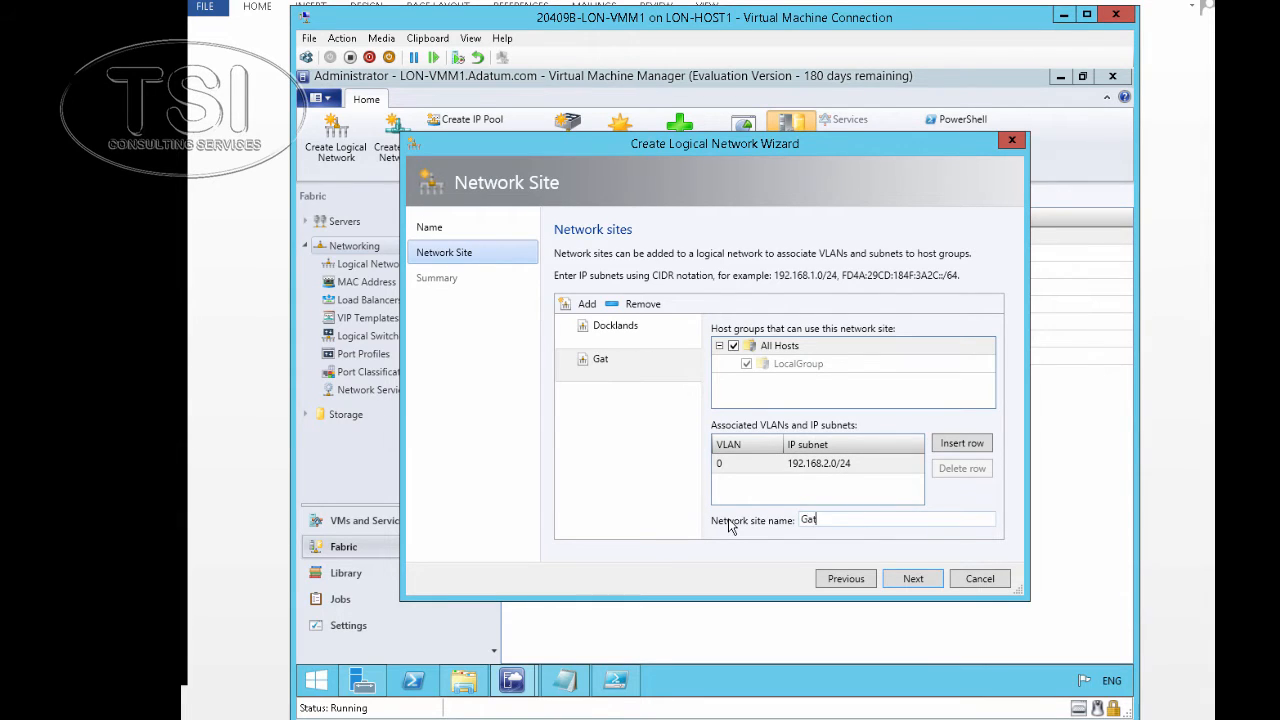
text(wick)
Complete the logical network wizard and verify the Gatwick and Docklands jobs show Completed
click(914, 579)
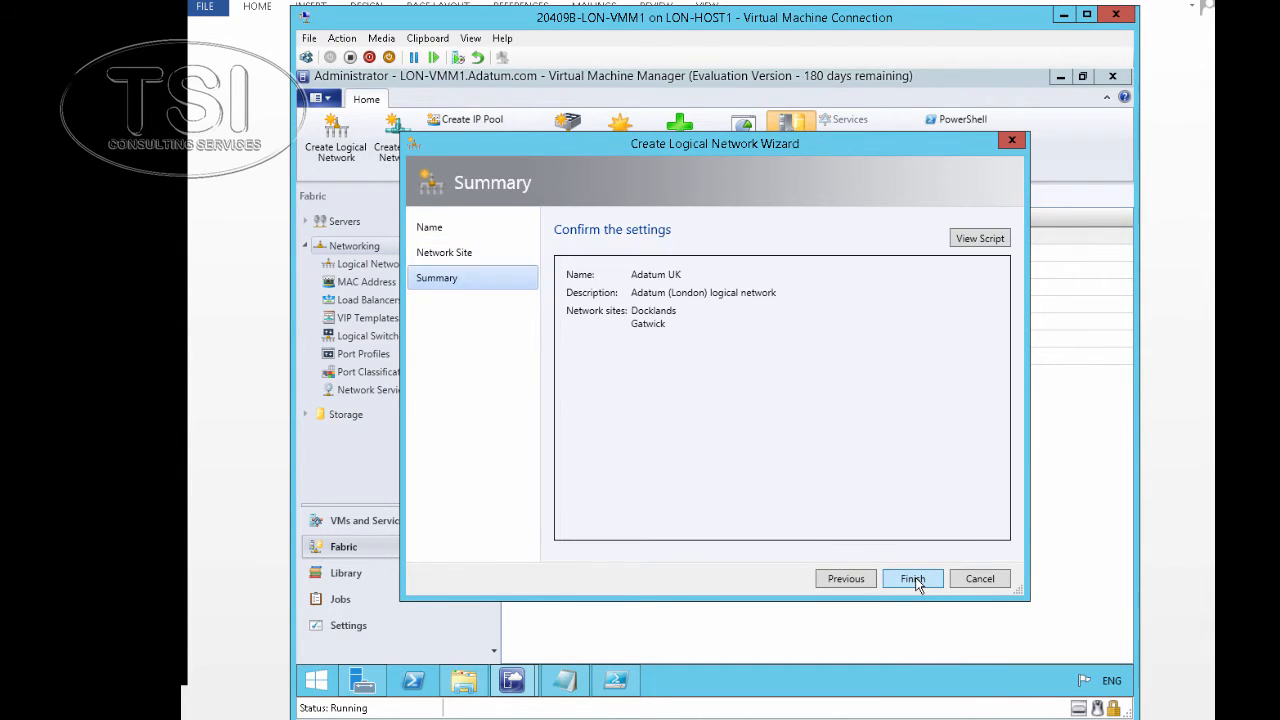
click(912, 579)
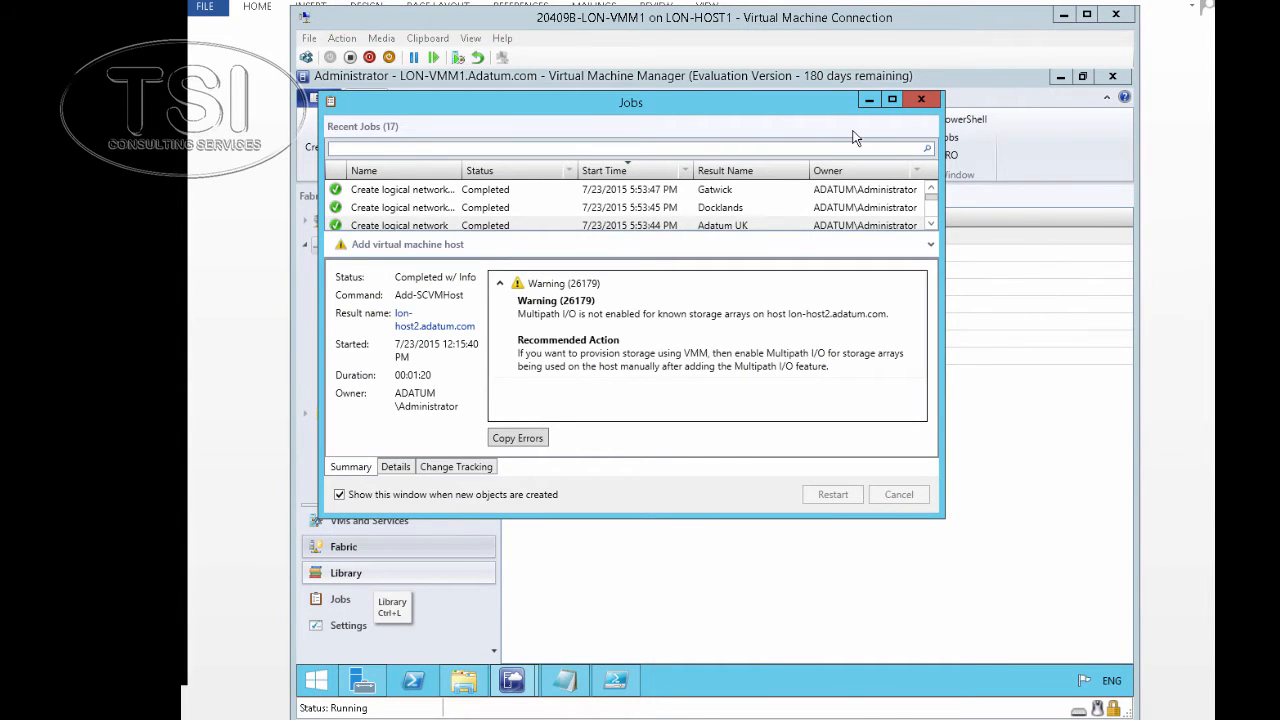
click(637, 198)
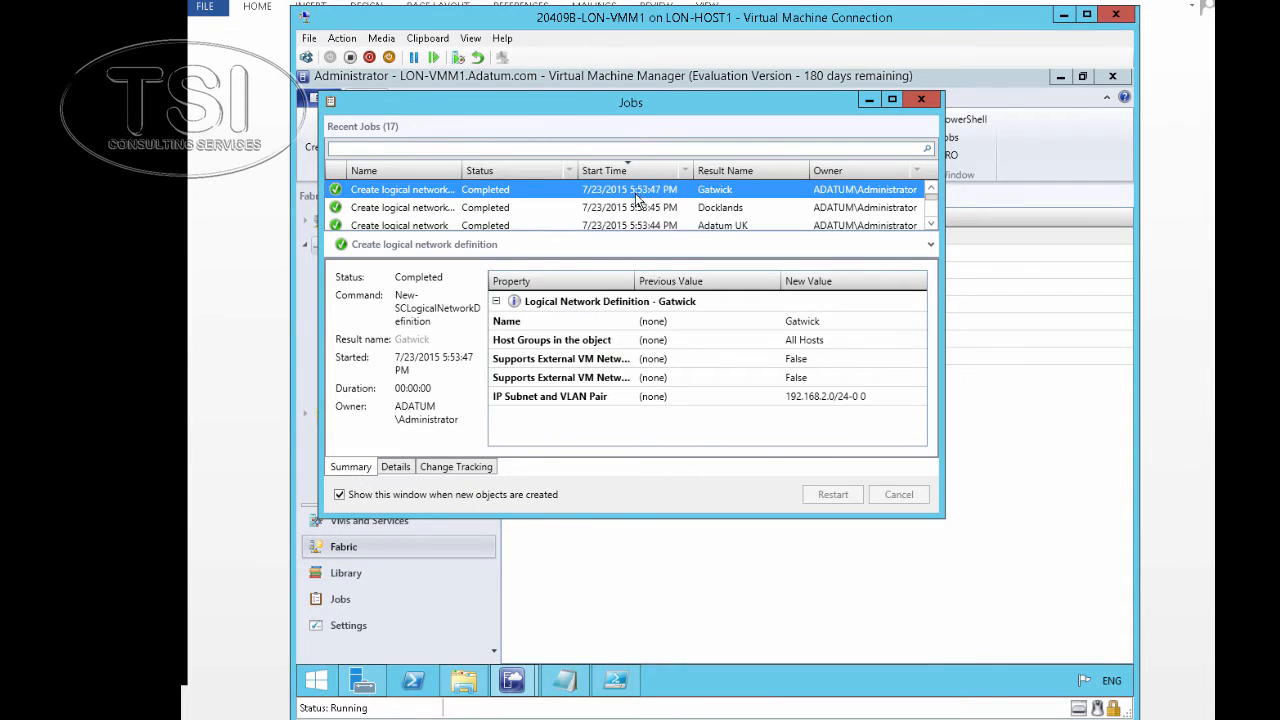
click(637, 207)
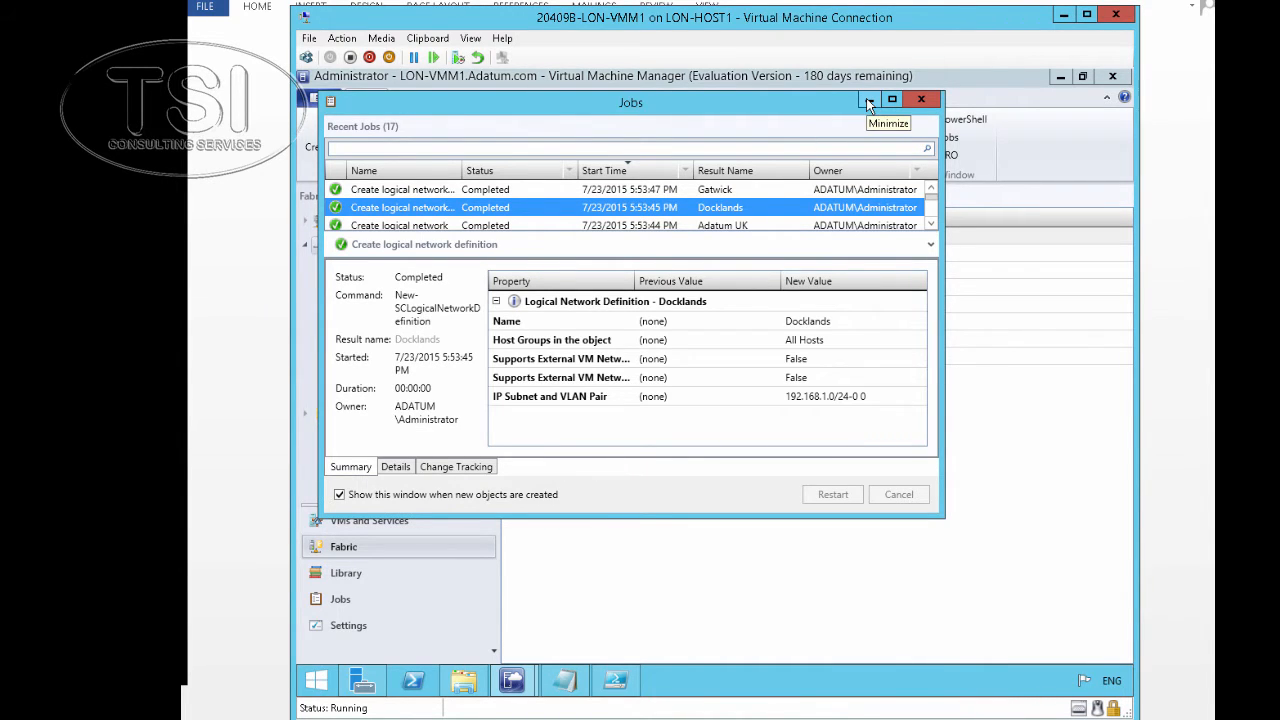
click(867, 99)
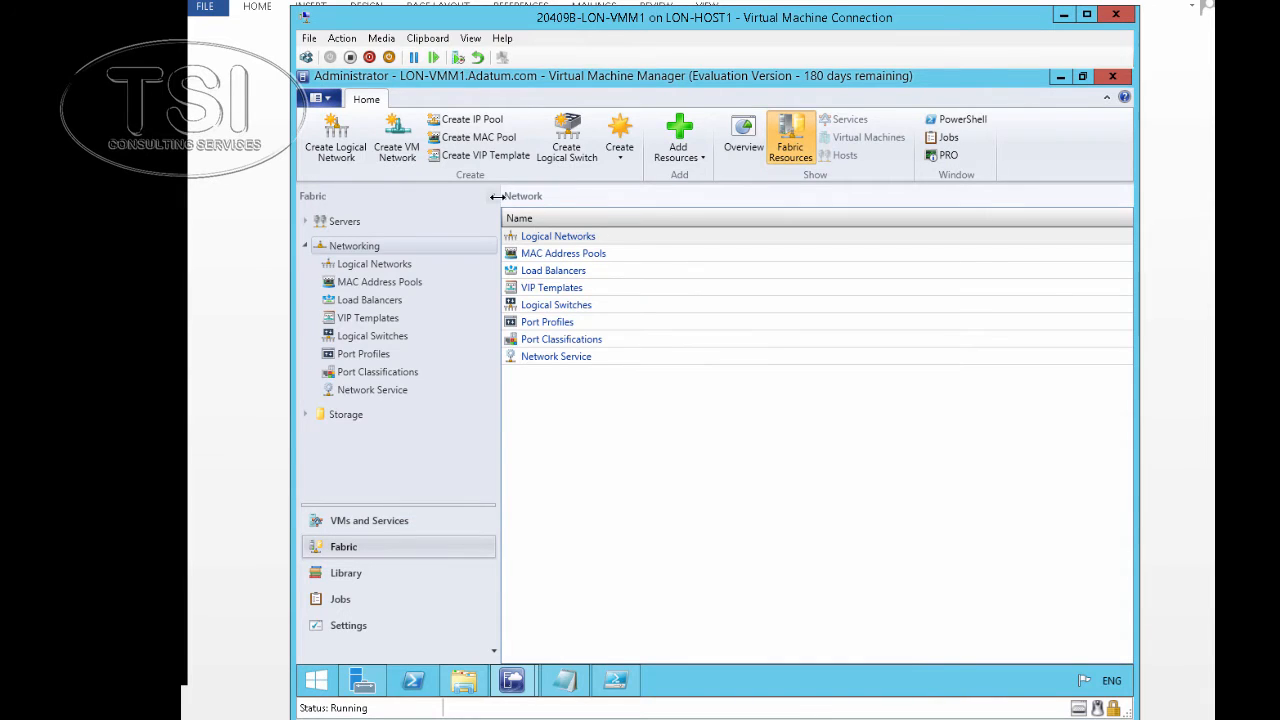
Start a static IP pool named 'Docklands IP Pool' on the Adatum UK logical network
click(480, 120)
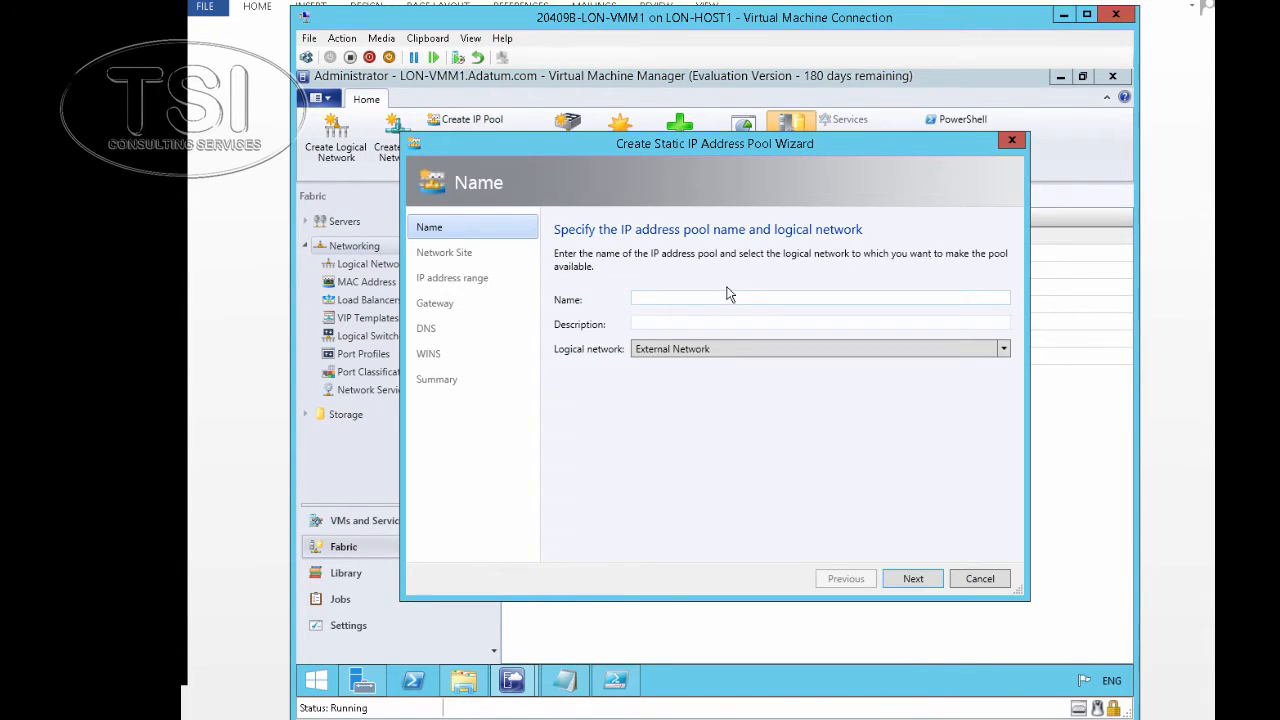
click(729, 300)
text(Docklands IP Pool)
click(698, 352)
click(696, 366)
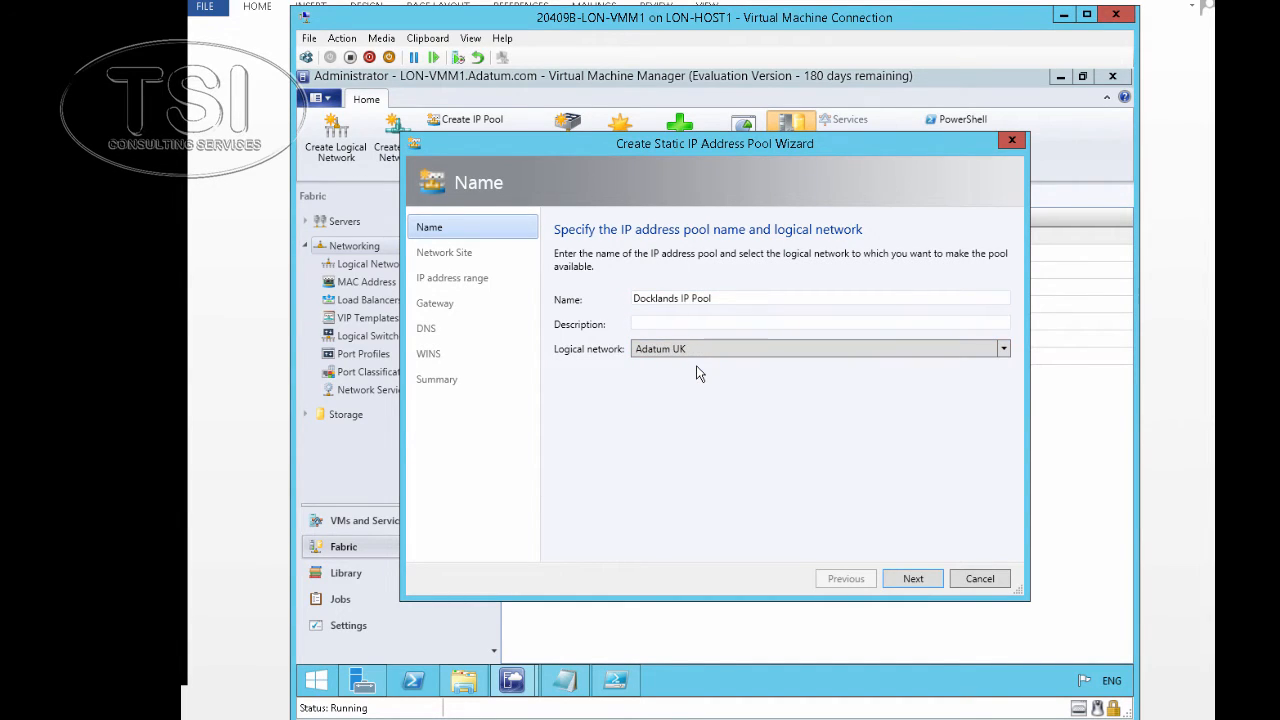
click(913, 579)
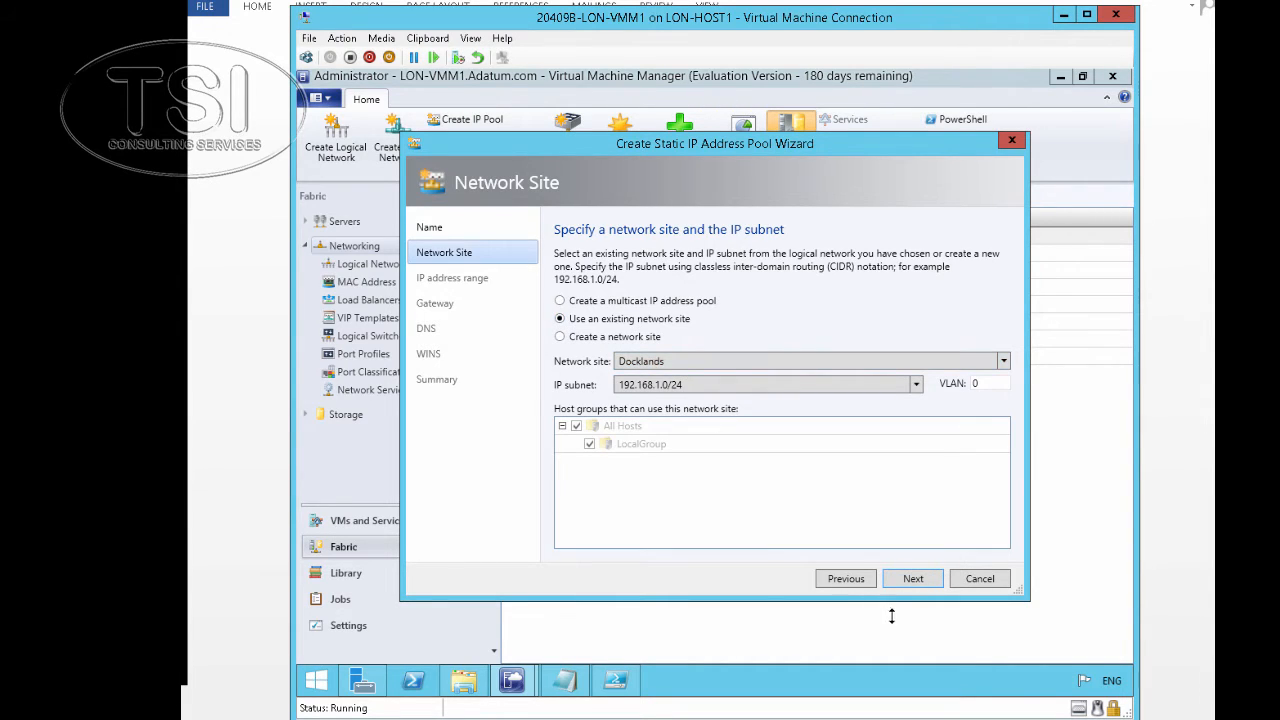
Keep the Docklands site and 192.168.1.1–192.168.1.254 range, skip gateway, DNS and WINS, and create the pool
click(909, 580)
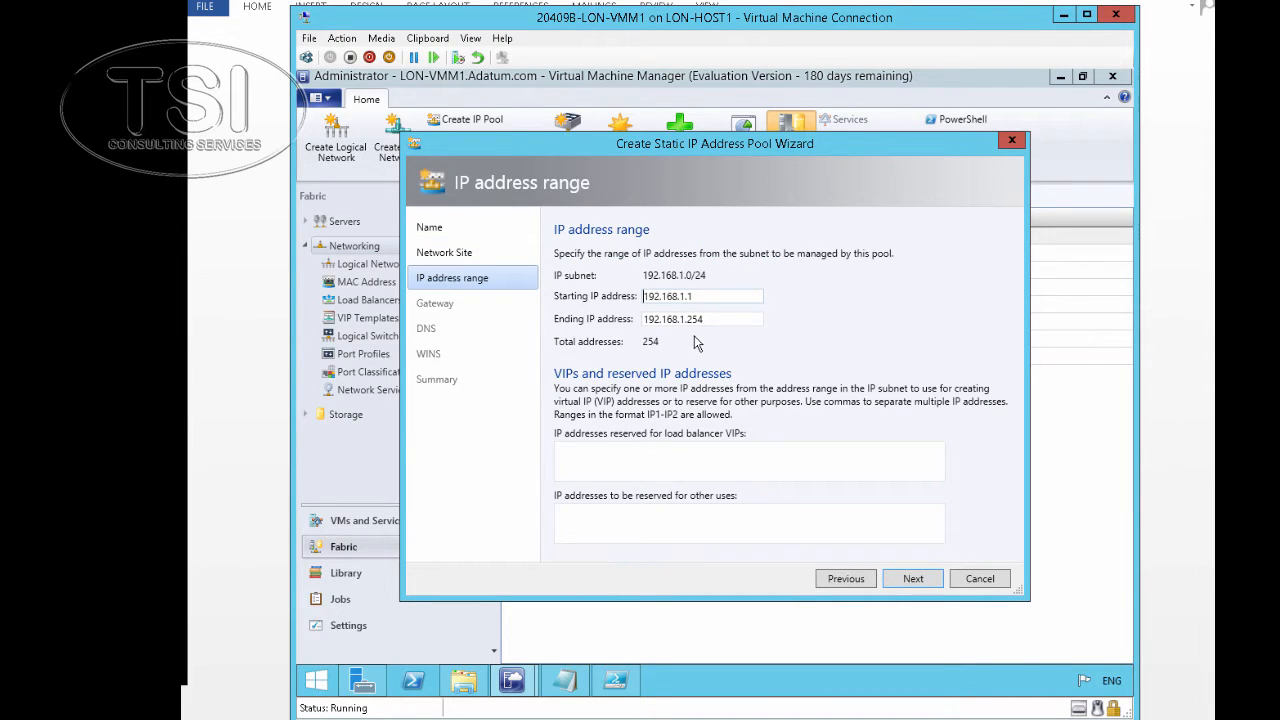
text(1)
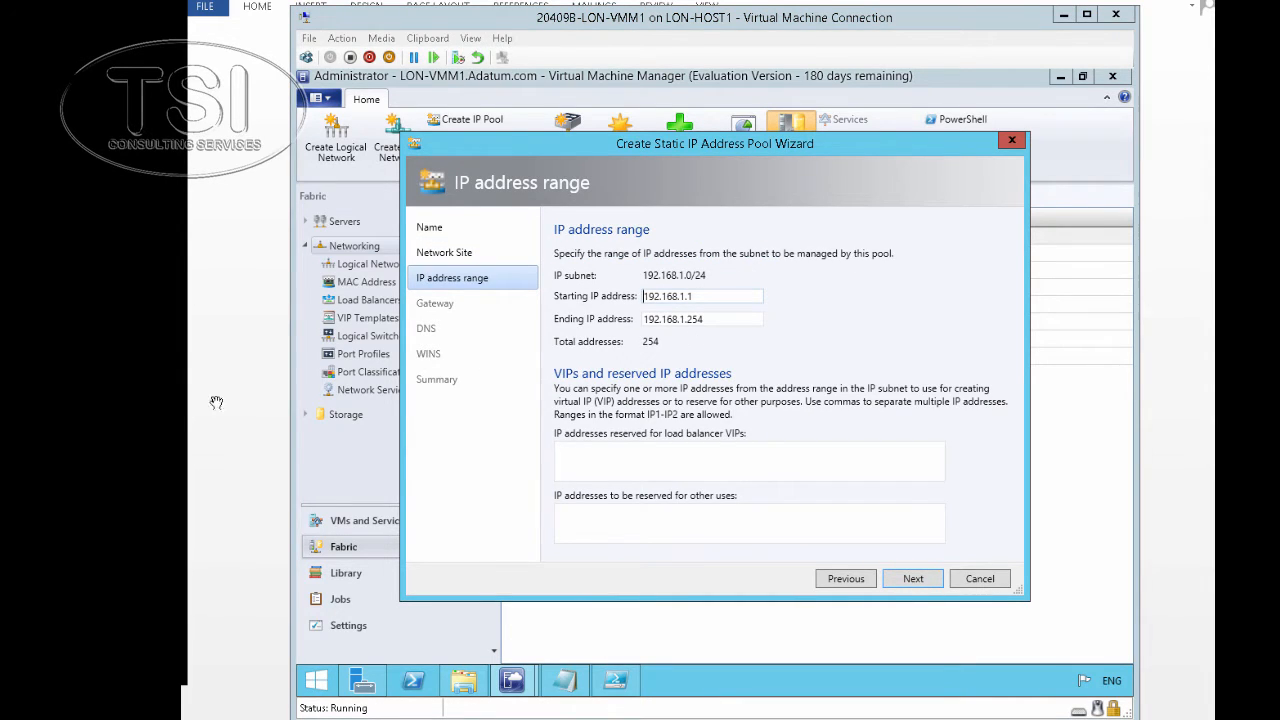
click(911, 580)
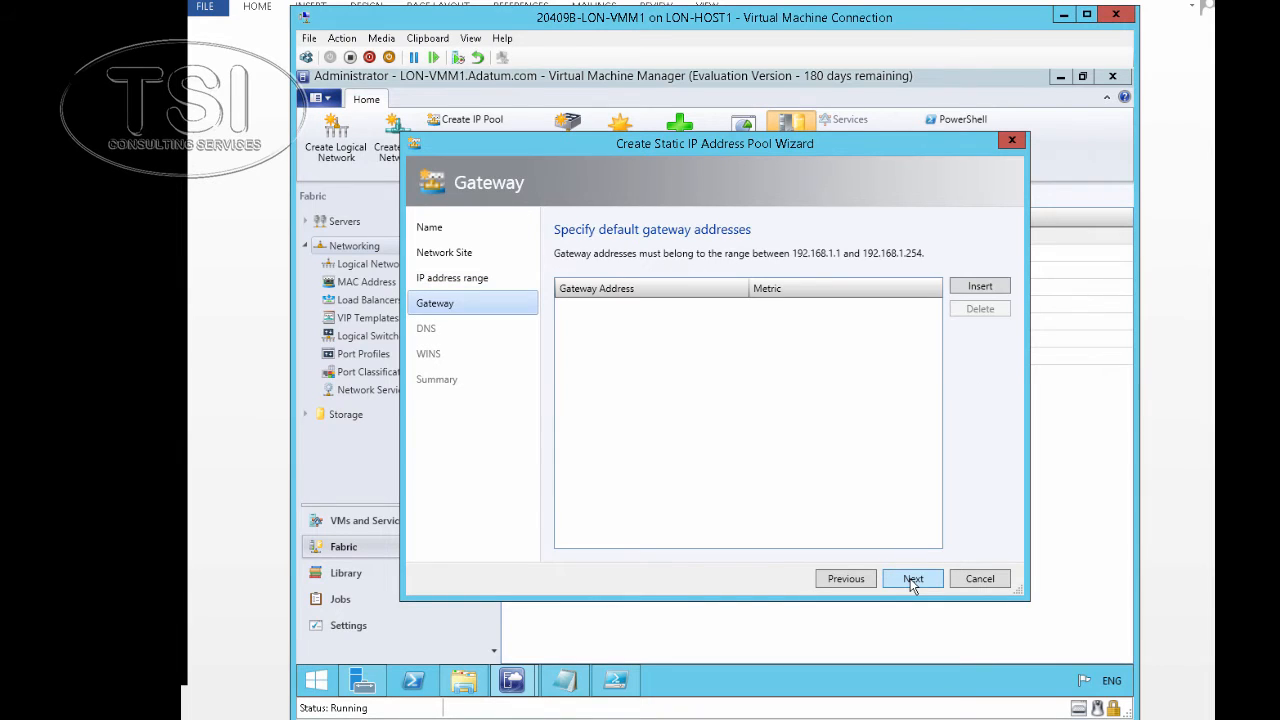
click(912, 580)
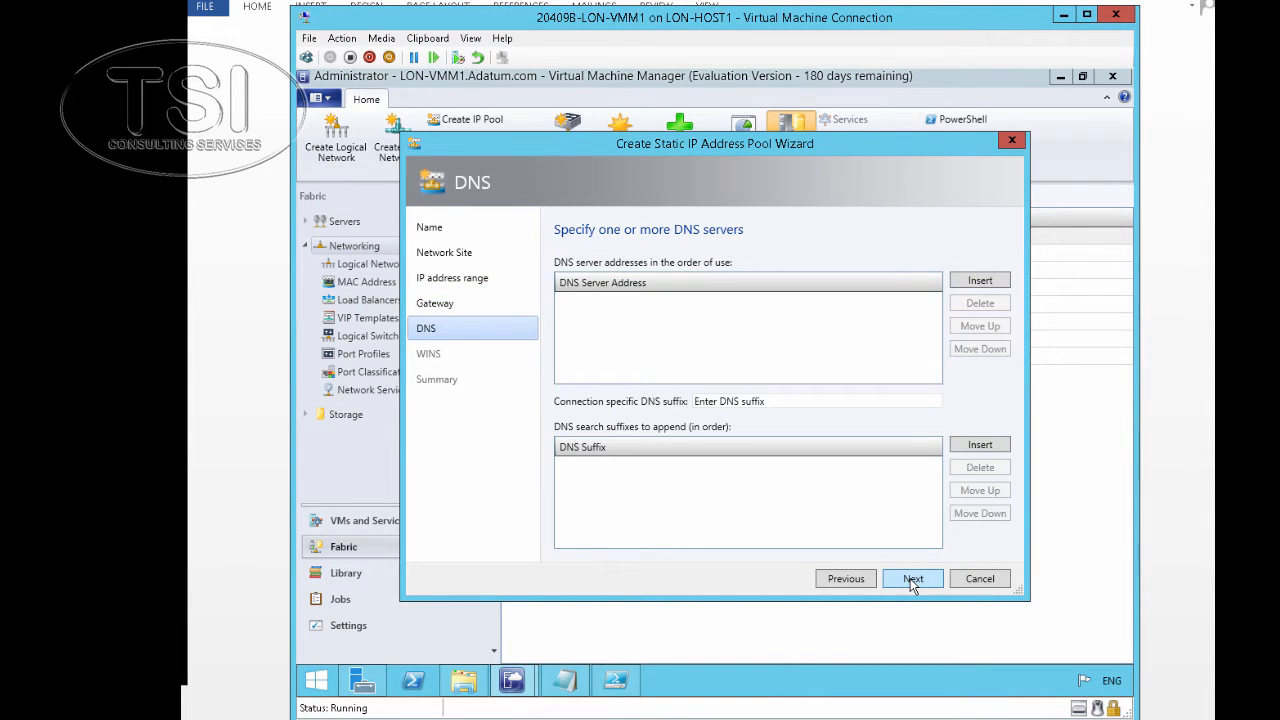
click(911, 581)
click(912, 581)
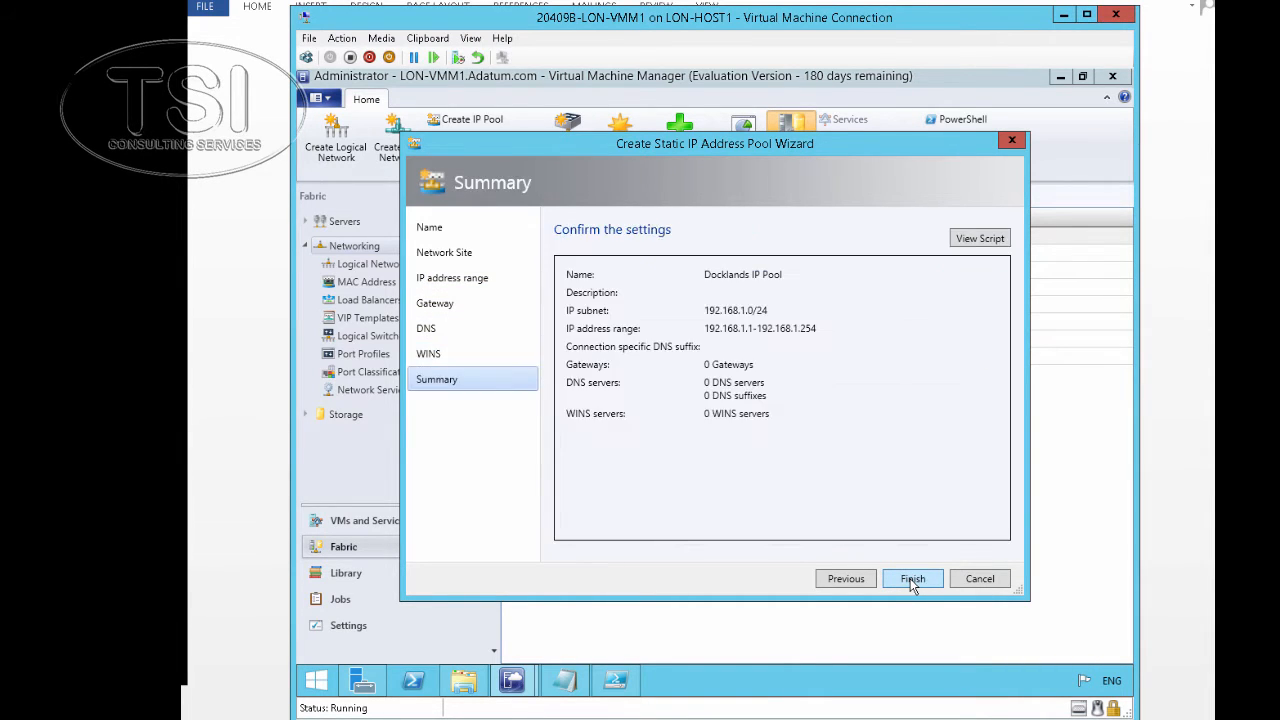
click(912, 581)
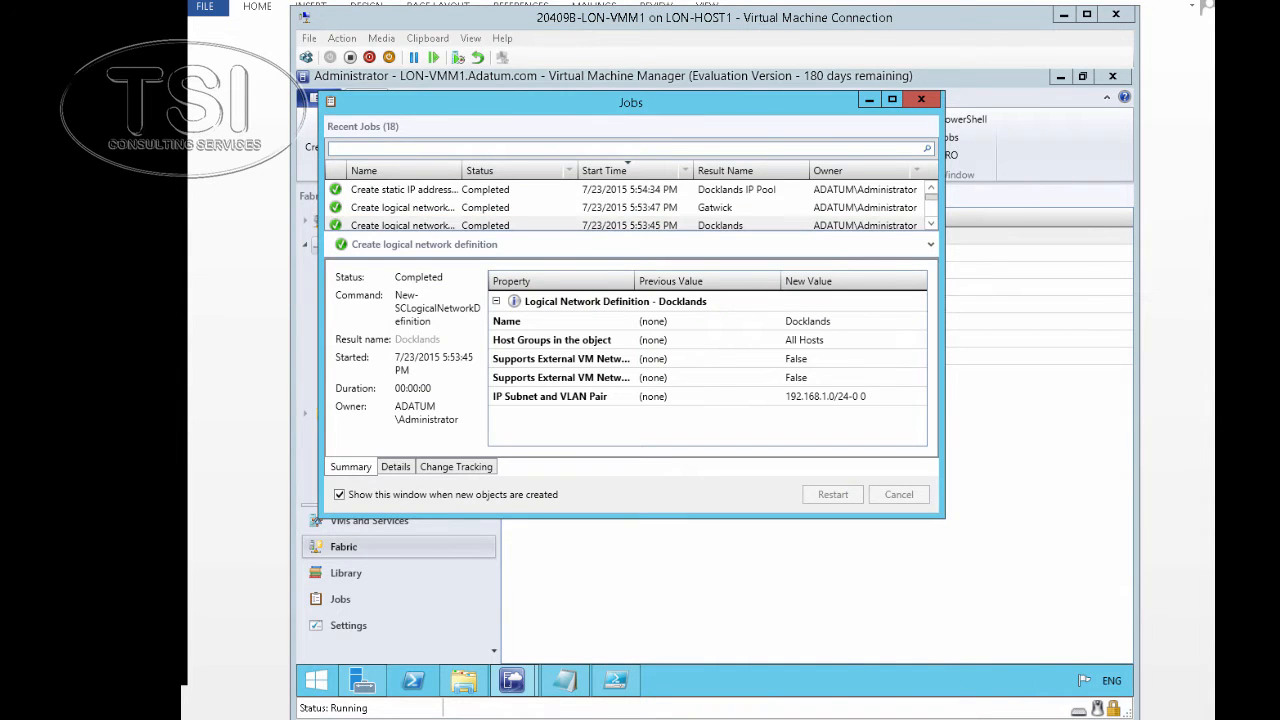
Confirm the Docklands IP Pool job completed and begin another static IP pool
click(731, 193)
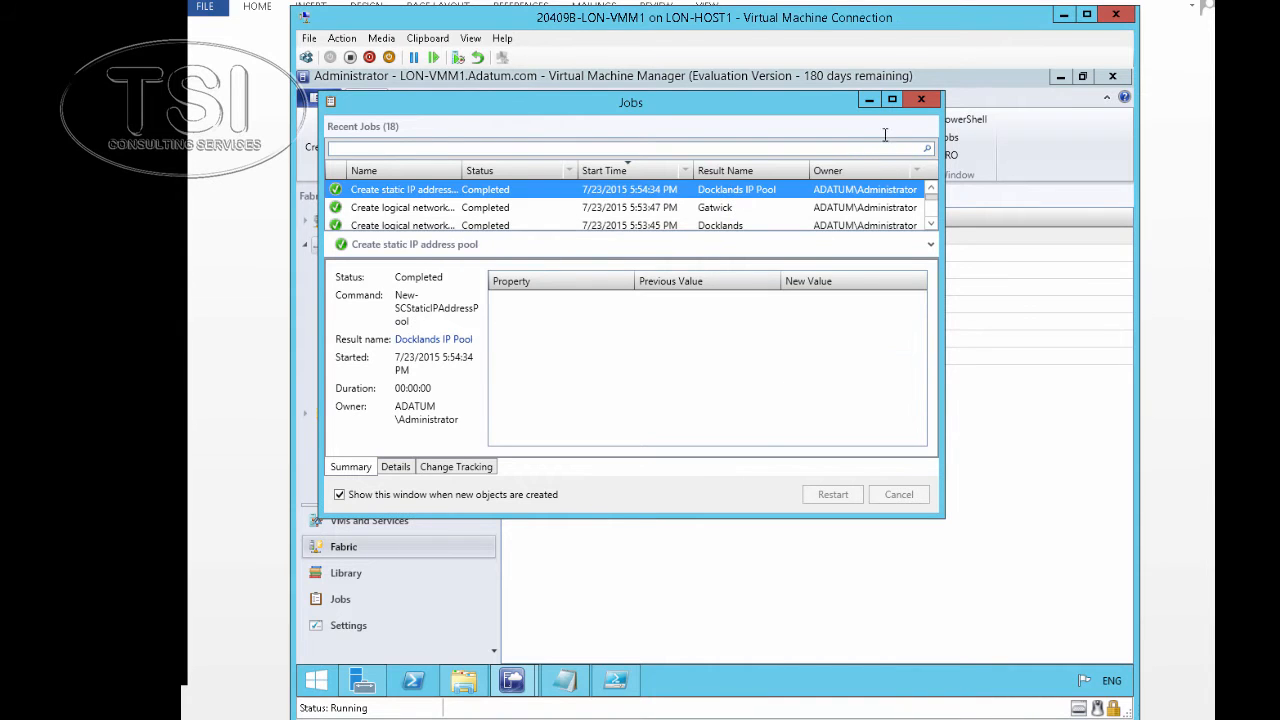
click(869, 99)
click(481, 121)
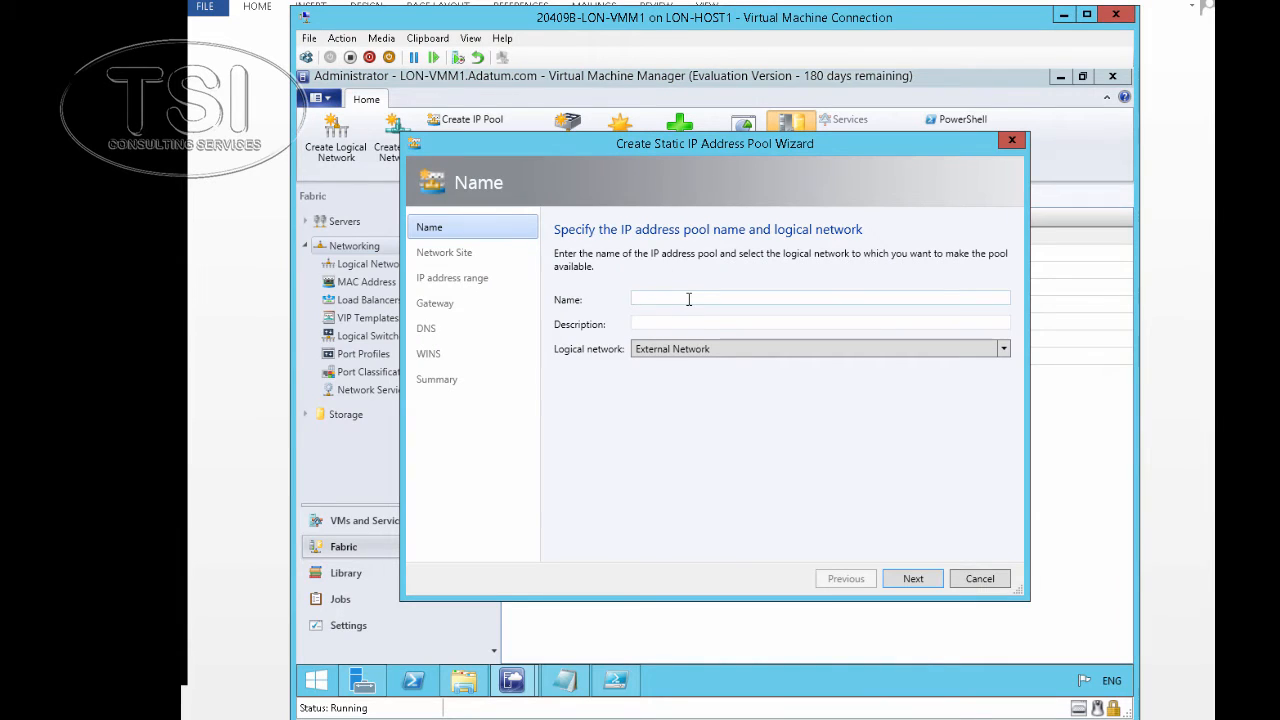
Name the pool 'Gatwick IP Pool' on Adatum UK and select the Gatwick site
text(Gatwick IP Pool)
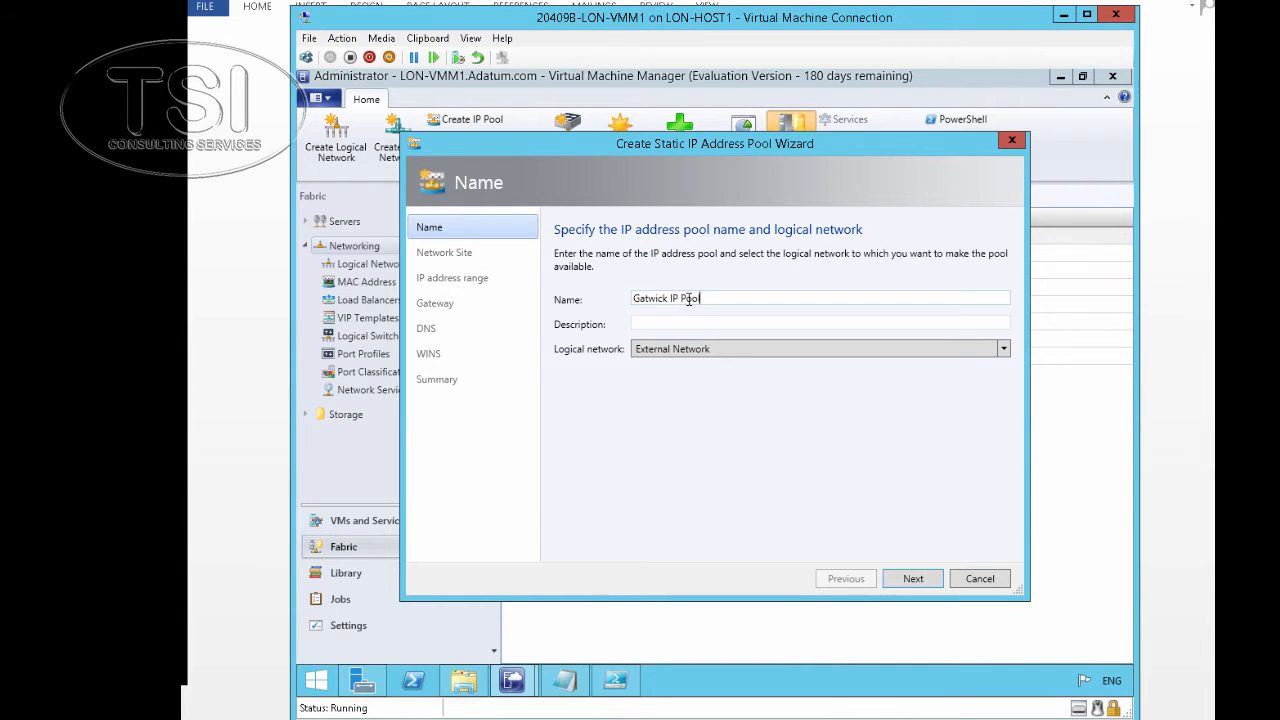
click(723, 348)
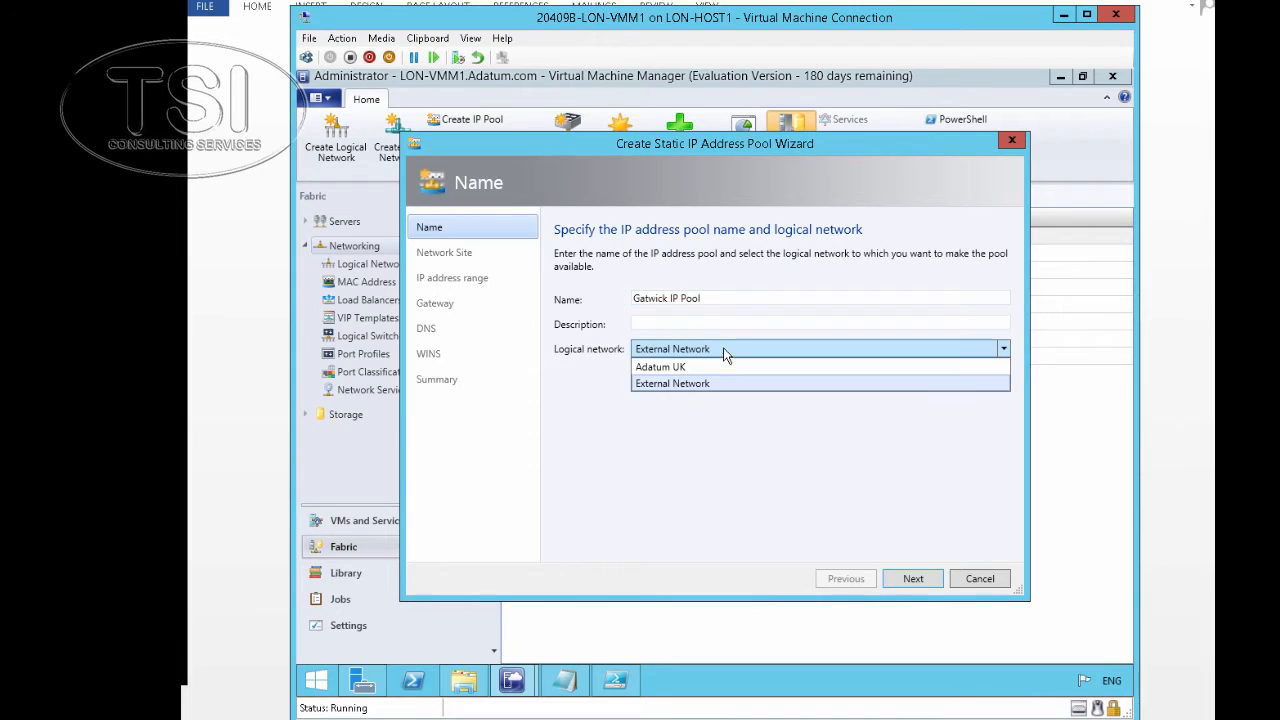
click(723, 367)
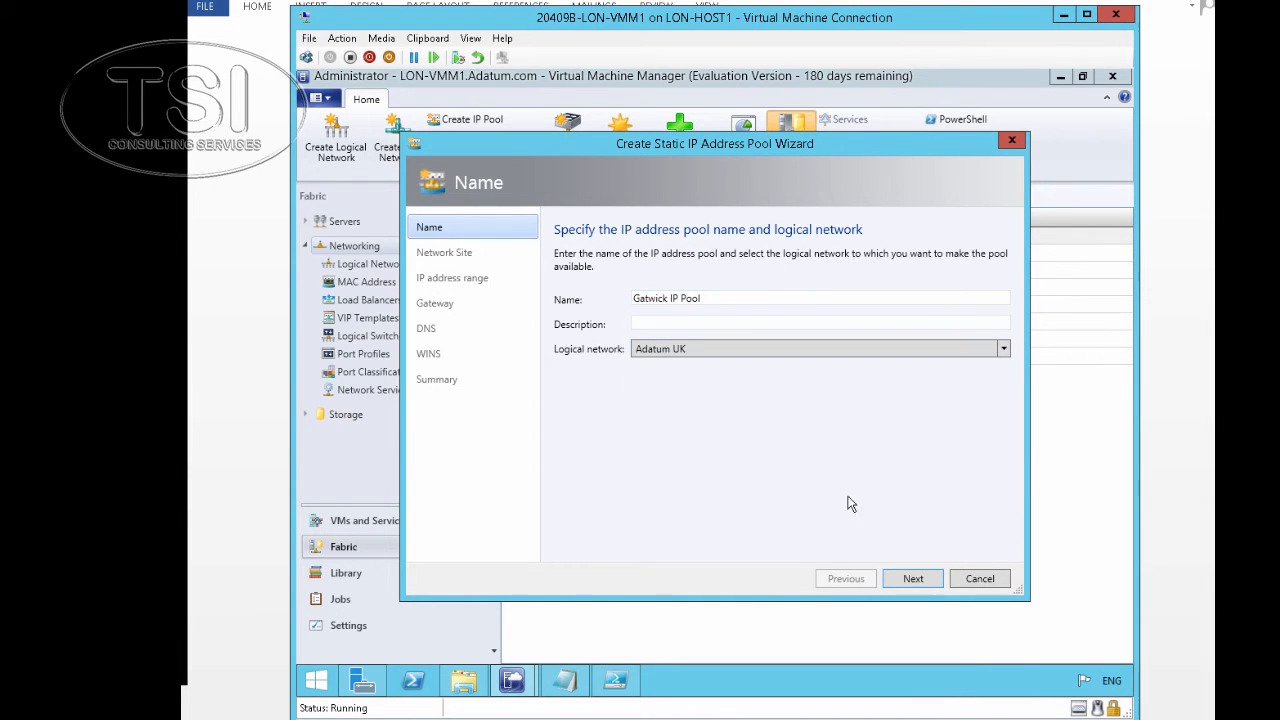
click(909, 579)
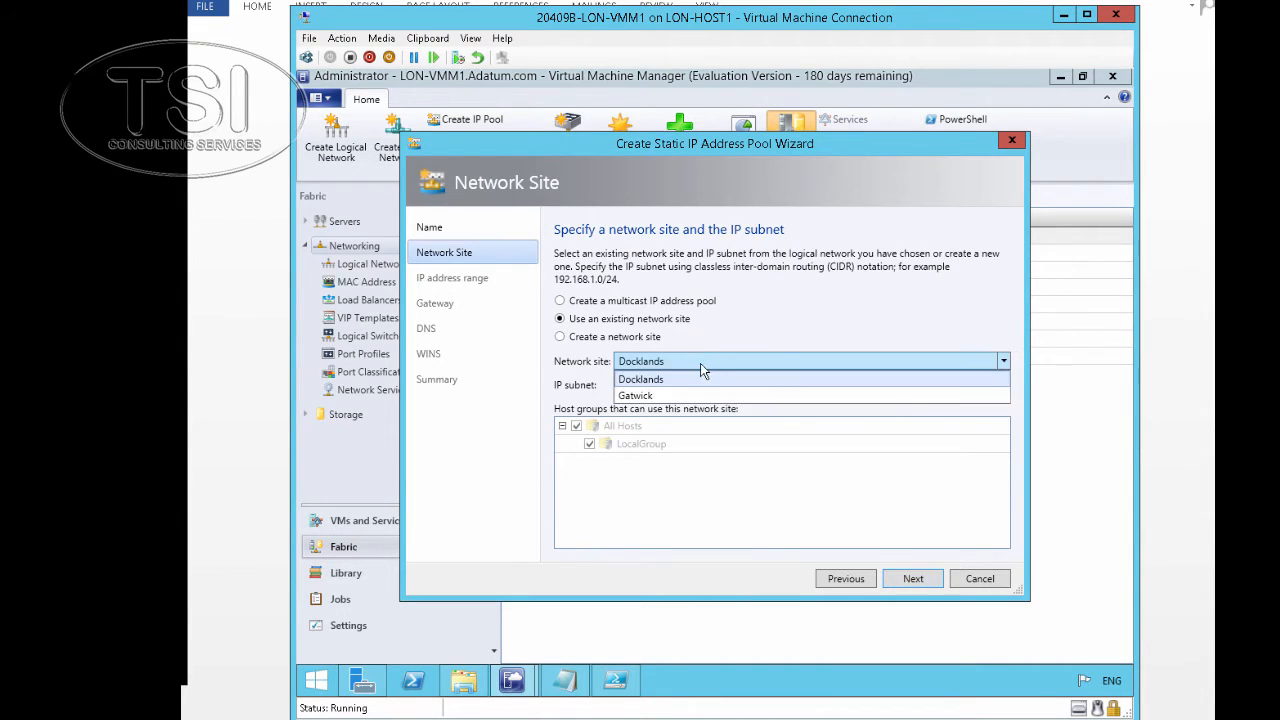
click(706, 366)
click(688, 395)
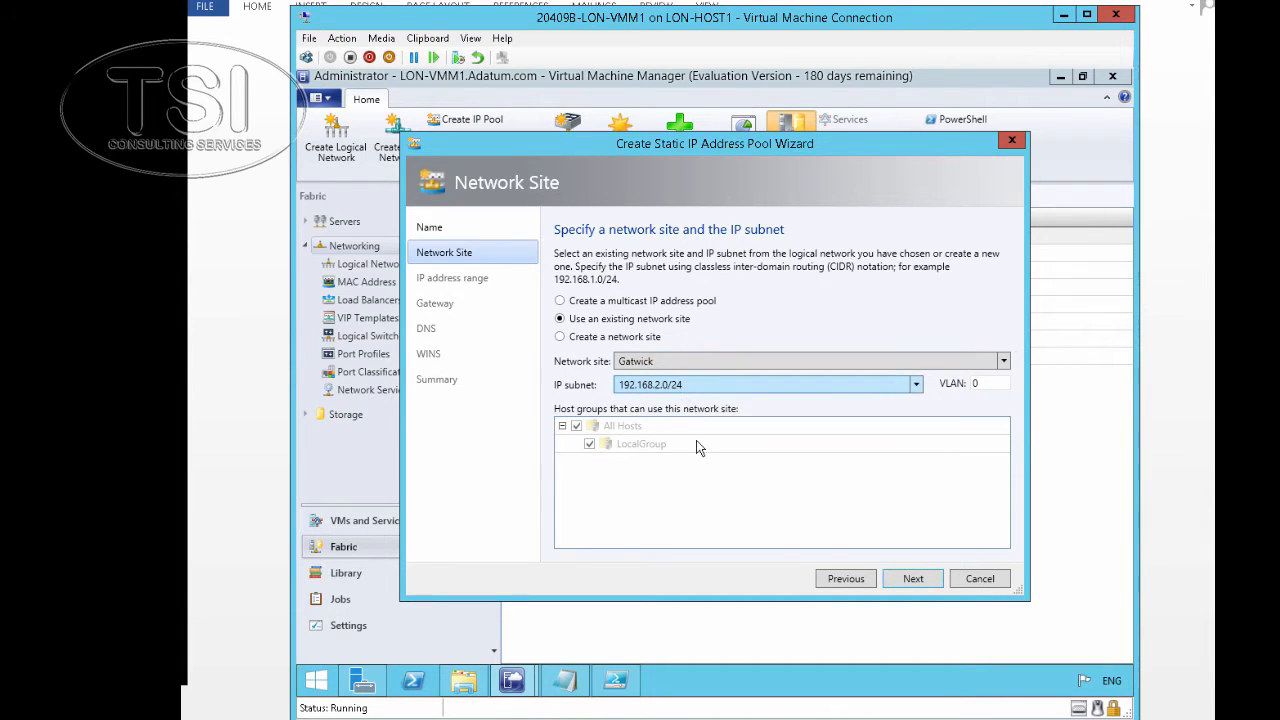
Accept the 192.168.2.1–192.168.2.254 range, skip gateway, DNS and WINS, and create the pool
click(911, 580)
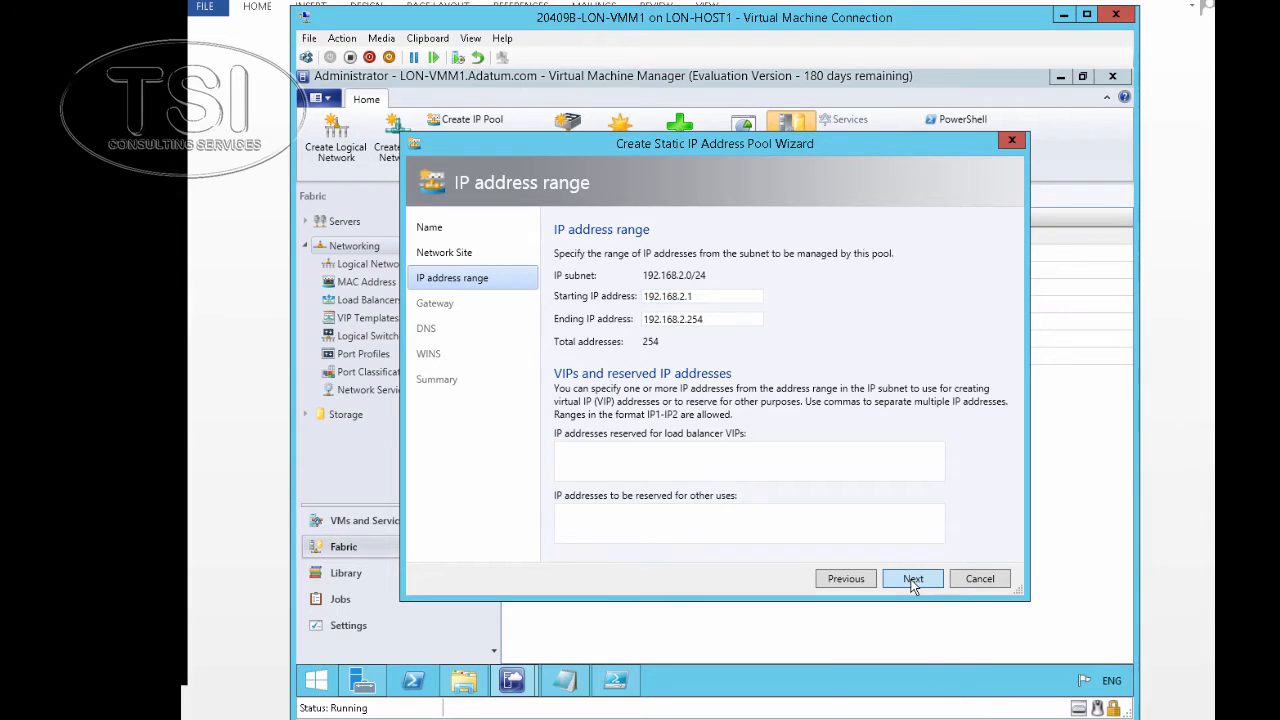
click(913, 580)
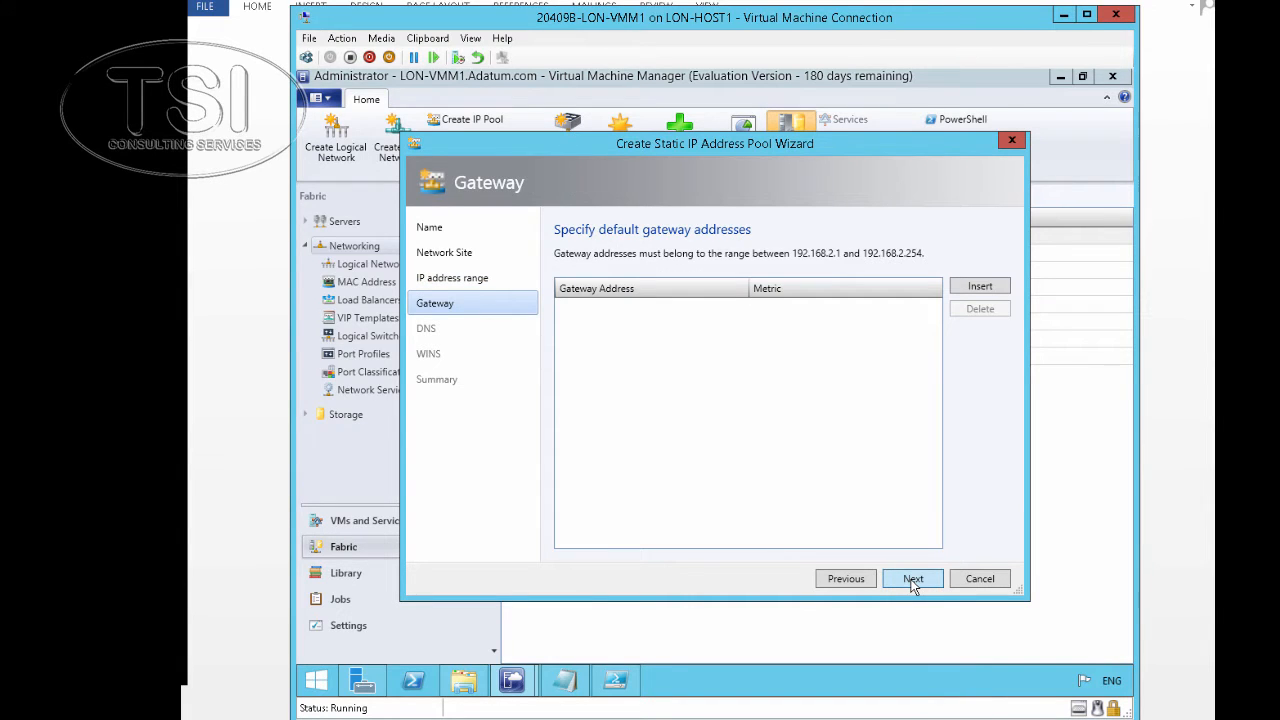
click(913, 580)
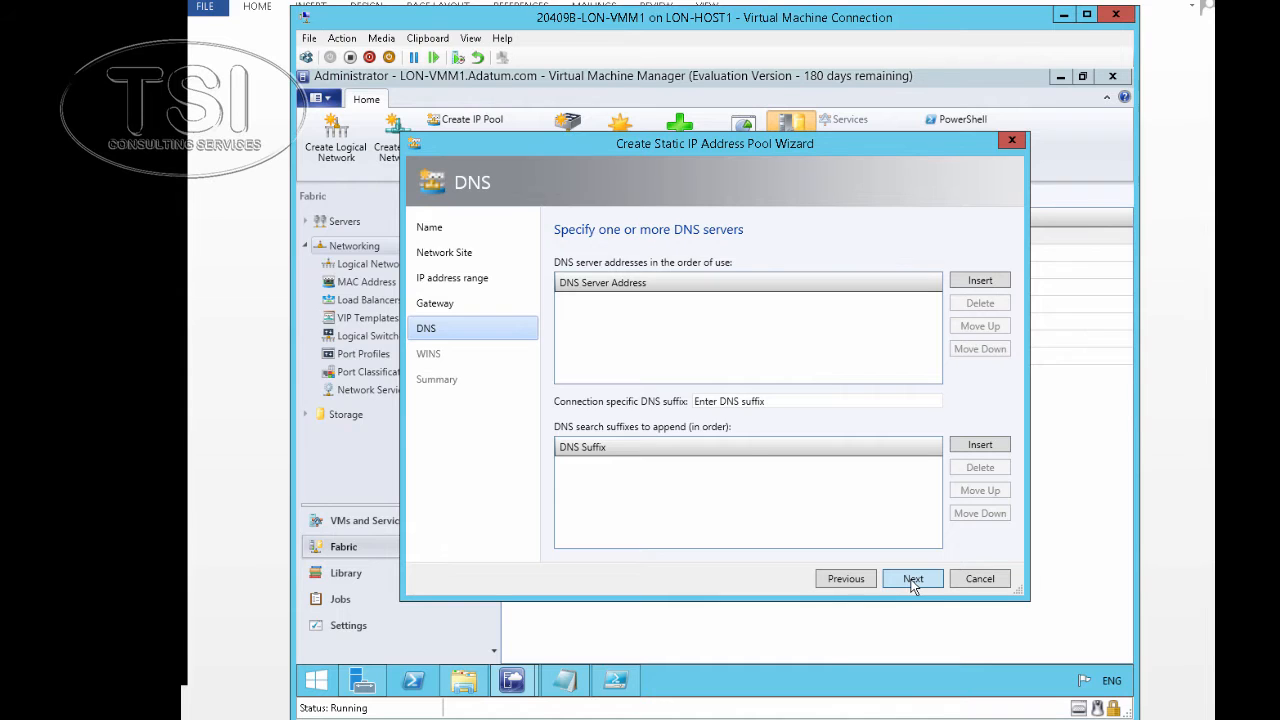
click(913, 580)
click(913, 580)
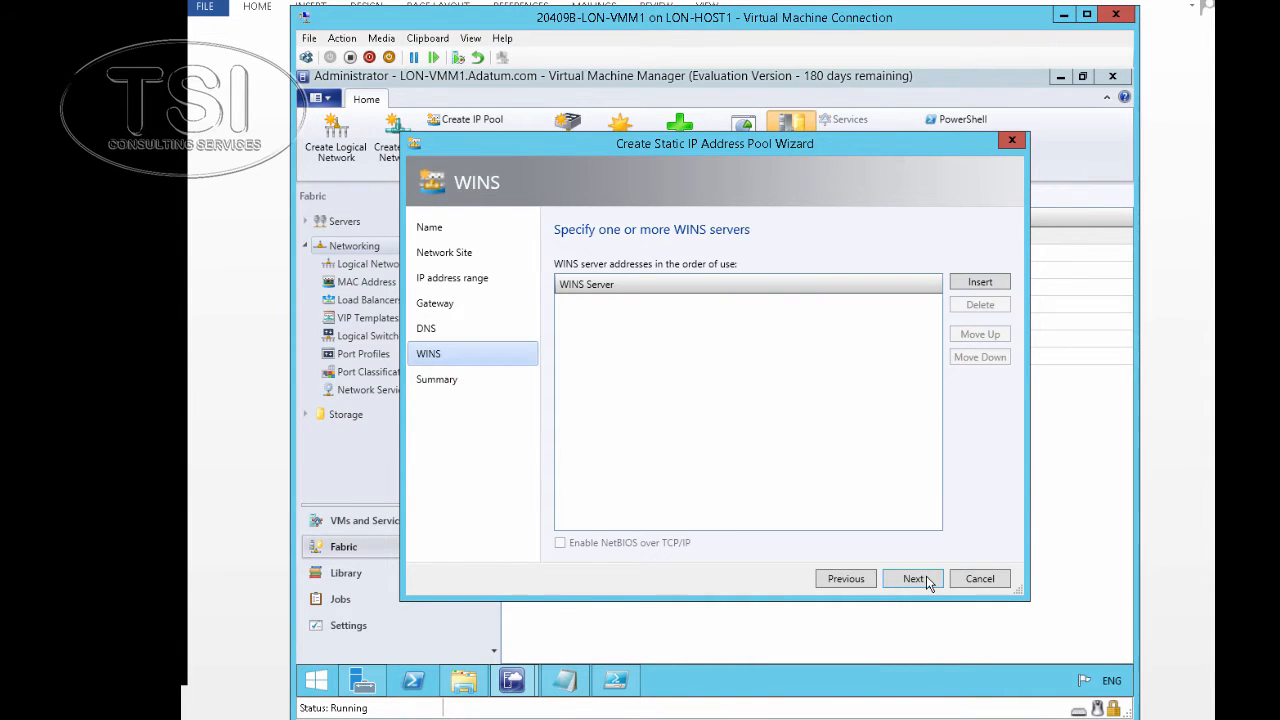
click(918, 580)
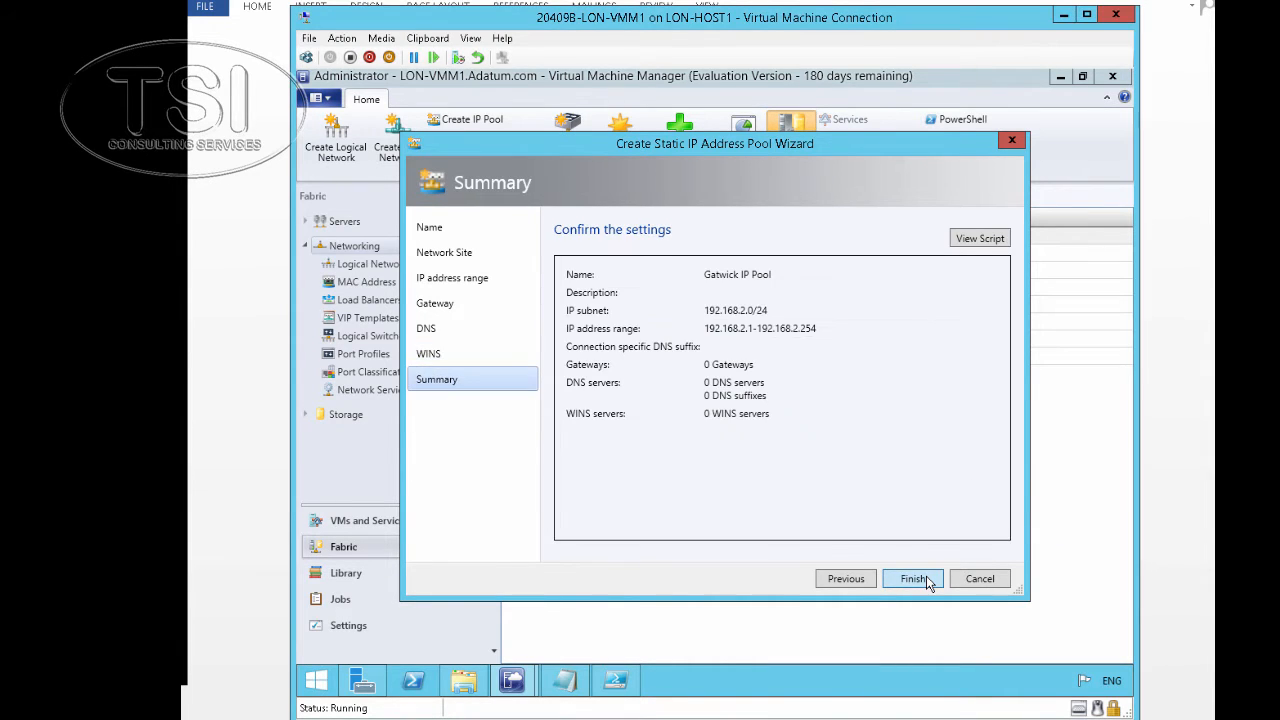
click(926, 582)
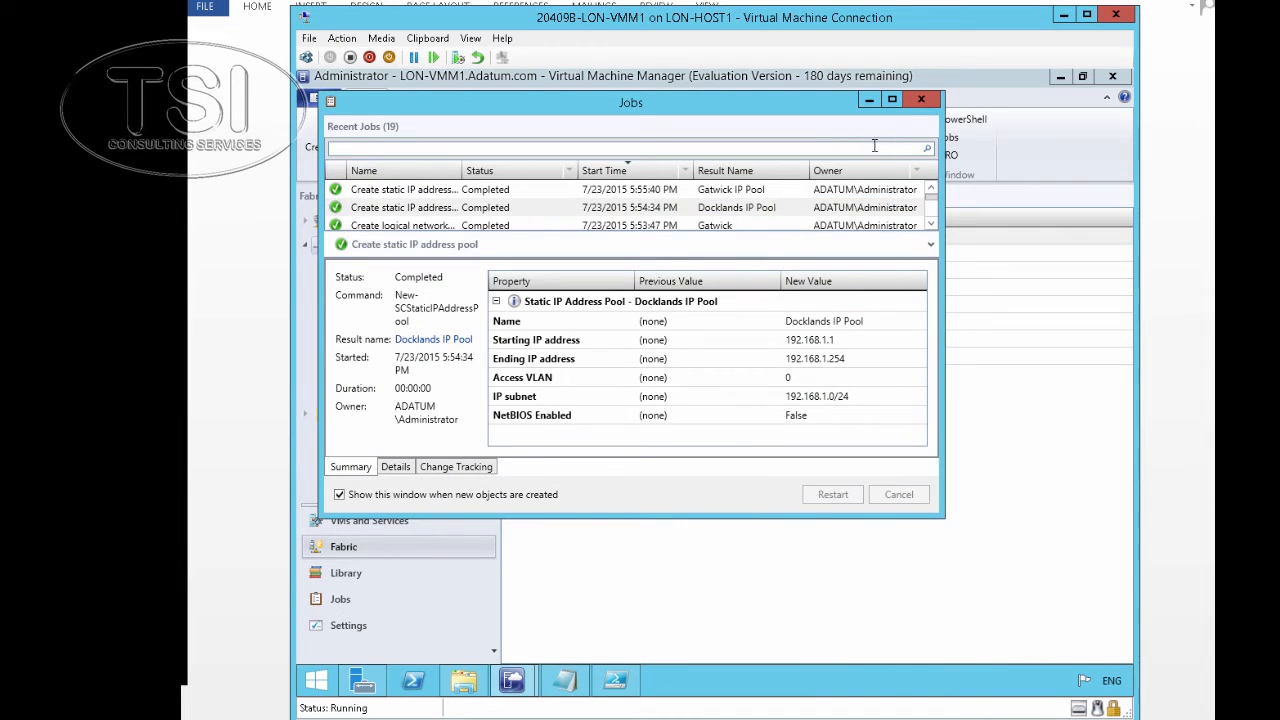
Review the IP pool job details and hide the Jobs window
click(770, 210)
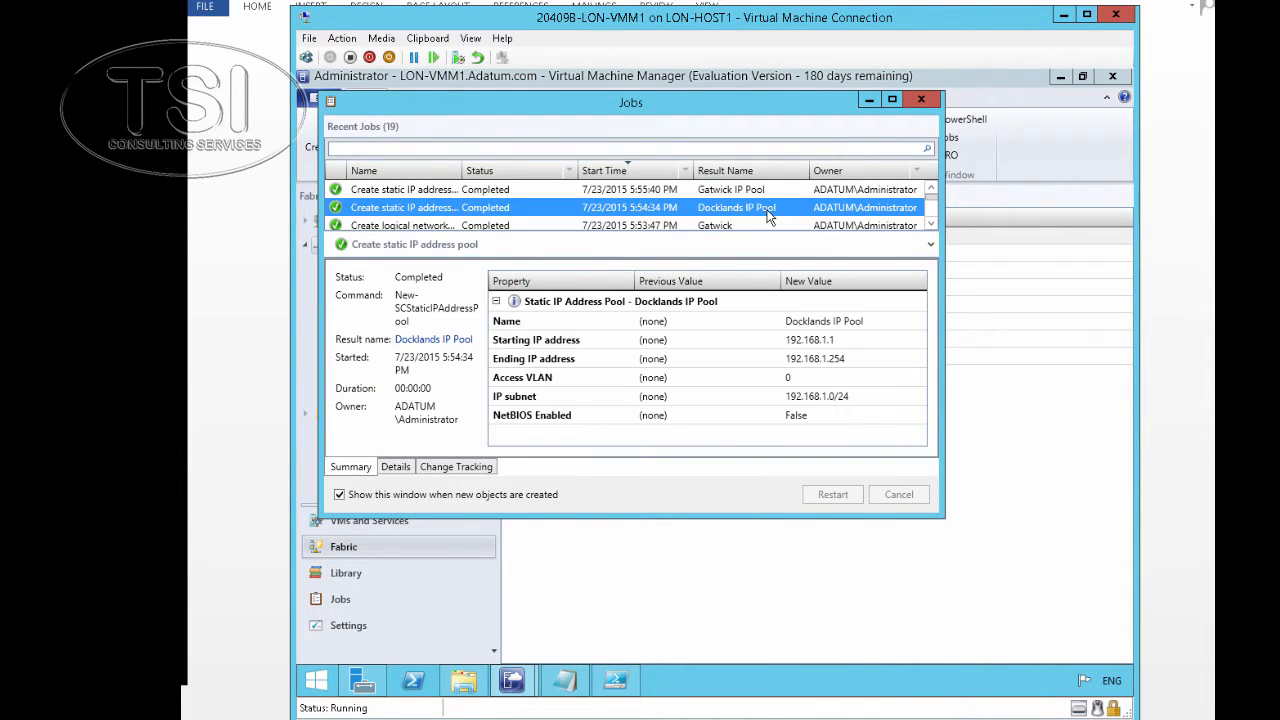
click(869, 100)
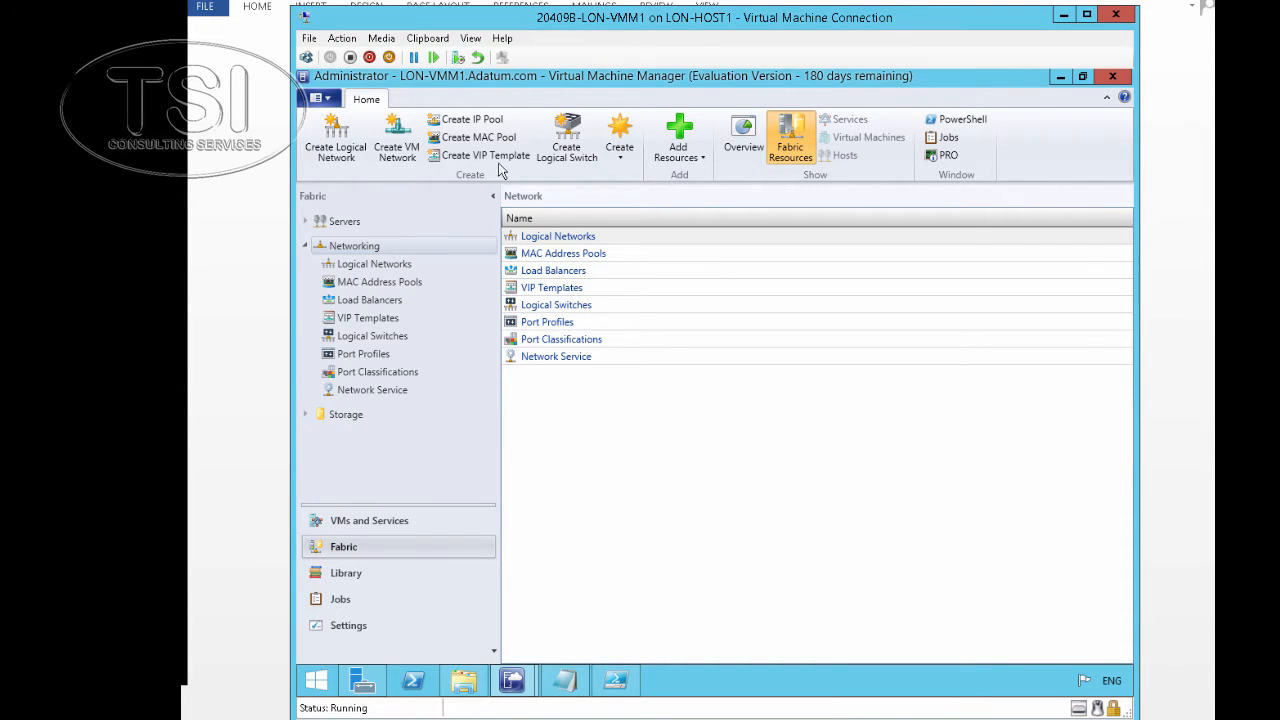
Start an uplink port profile named 'Adatum UK Uplink' with Hyper-V Port load balancing
click(624, 155)
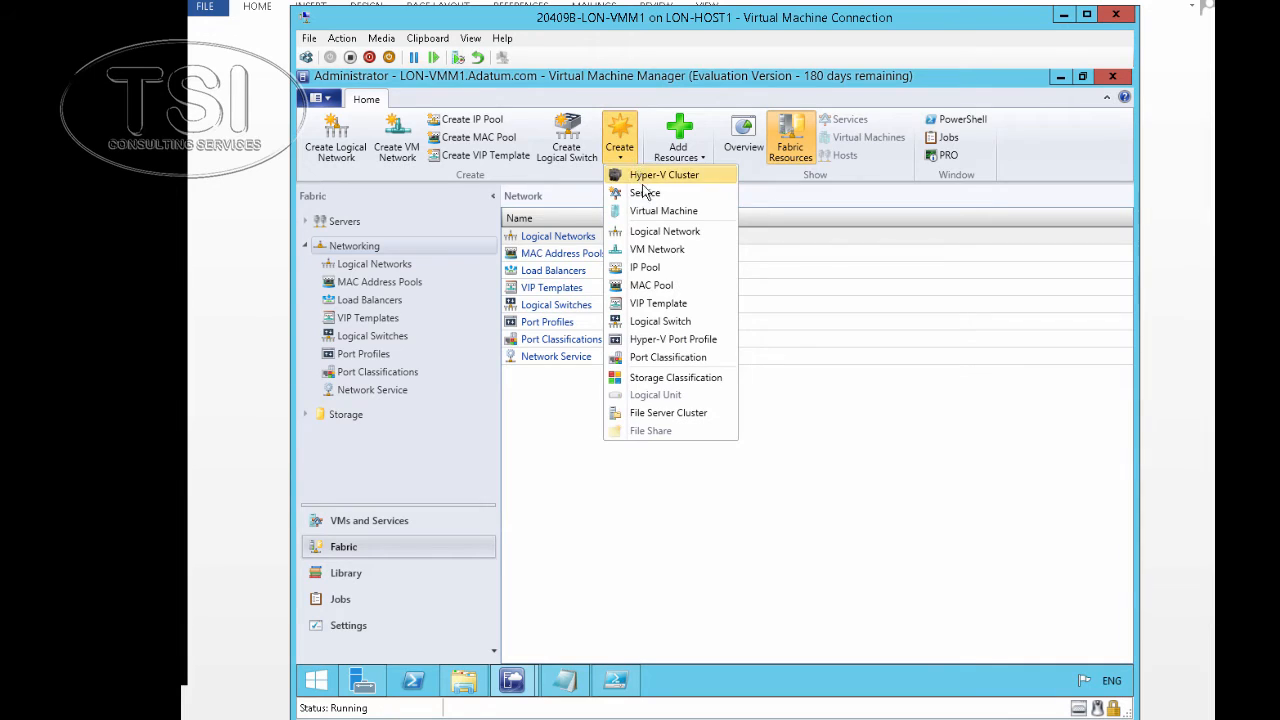
click(685, 341)
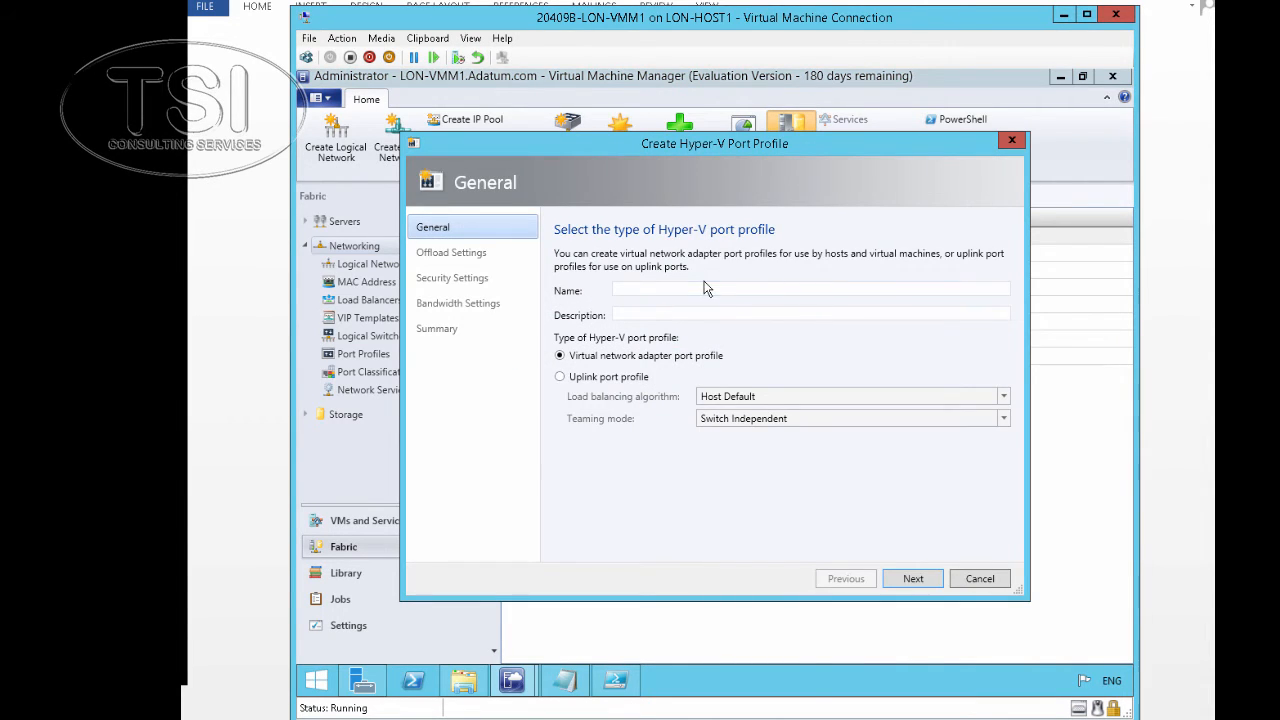
click(705, 292)
text(Adatum UK Uplink)
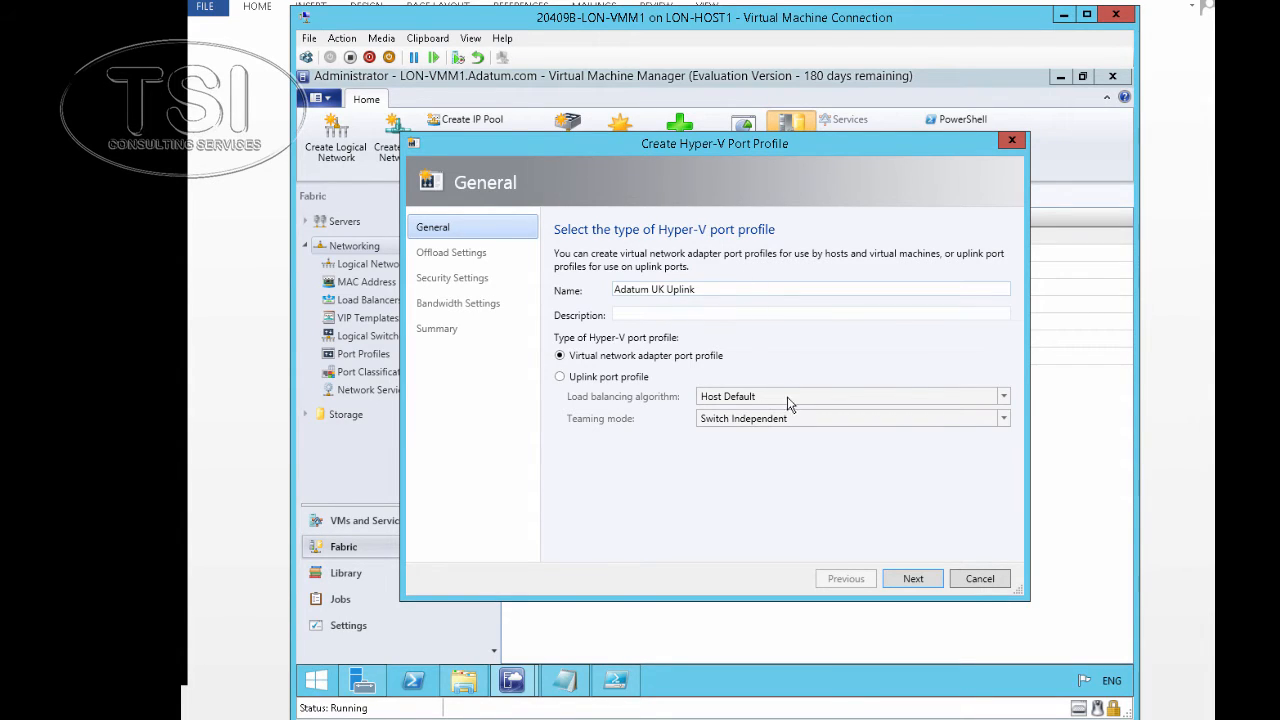
click(633, 381)
click(832, 398)
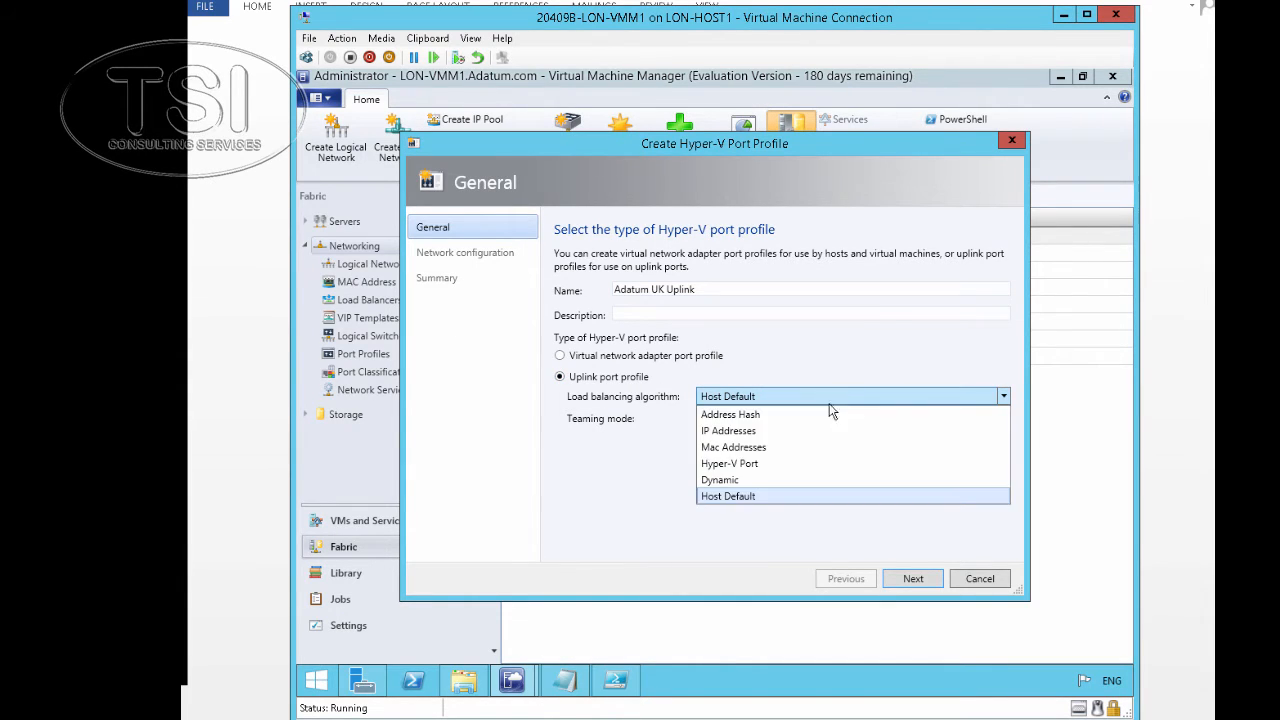
click(815, 465)
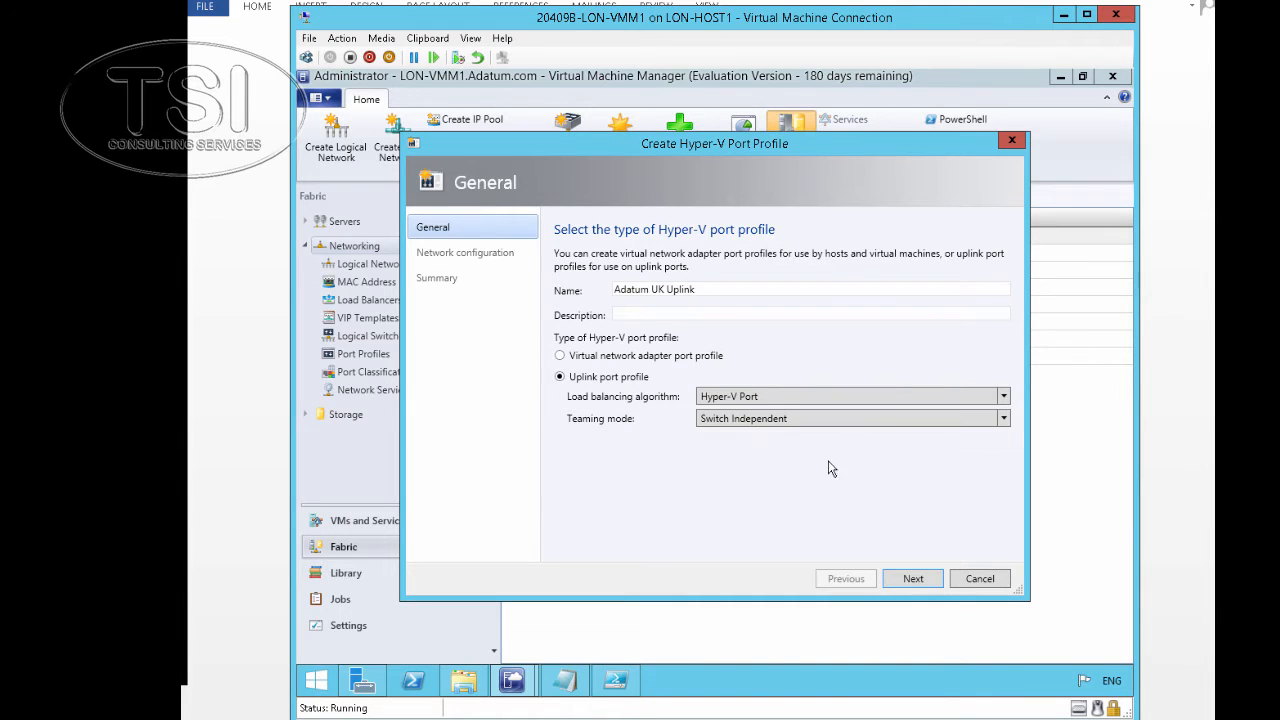
Assign the Docklands and Gatwick sites, enable network virtualization, and create the profile
click(914, 582)
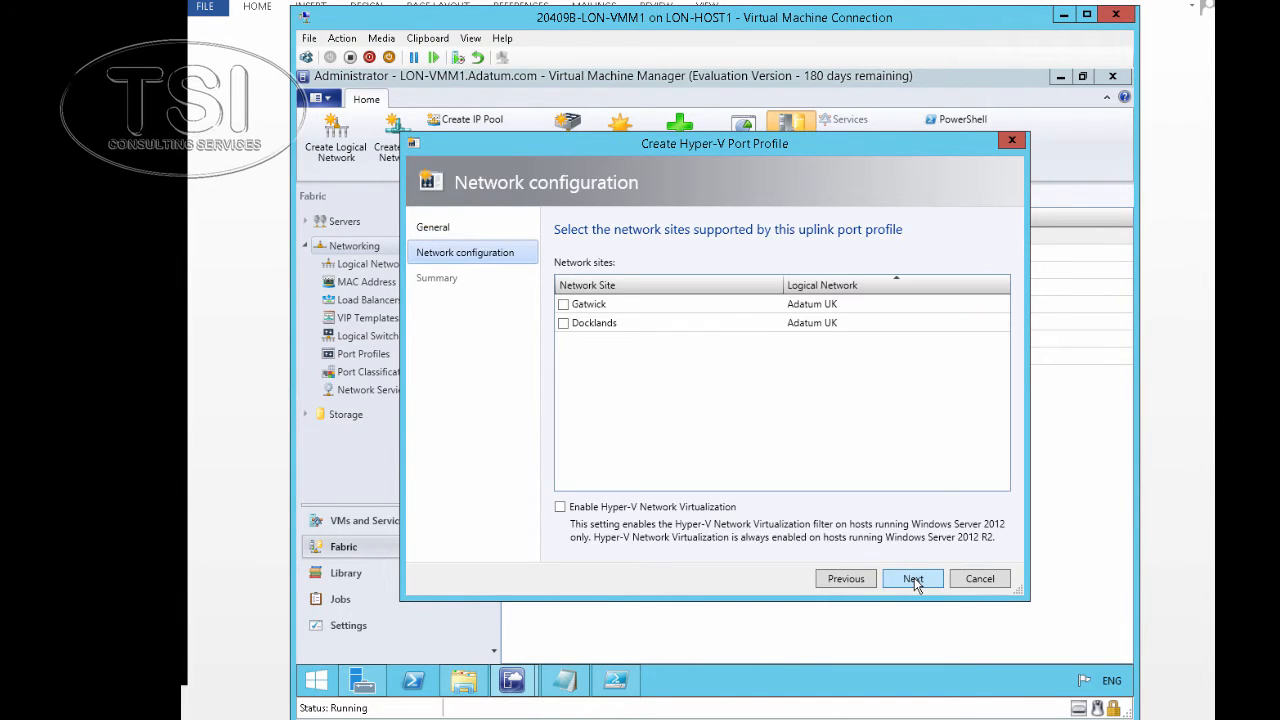
click(564, 324)
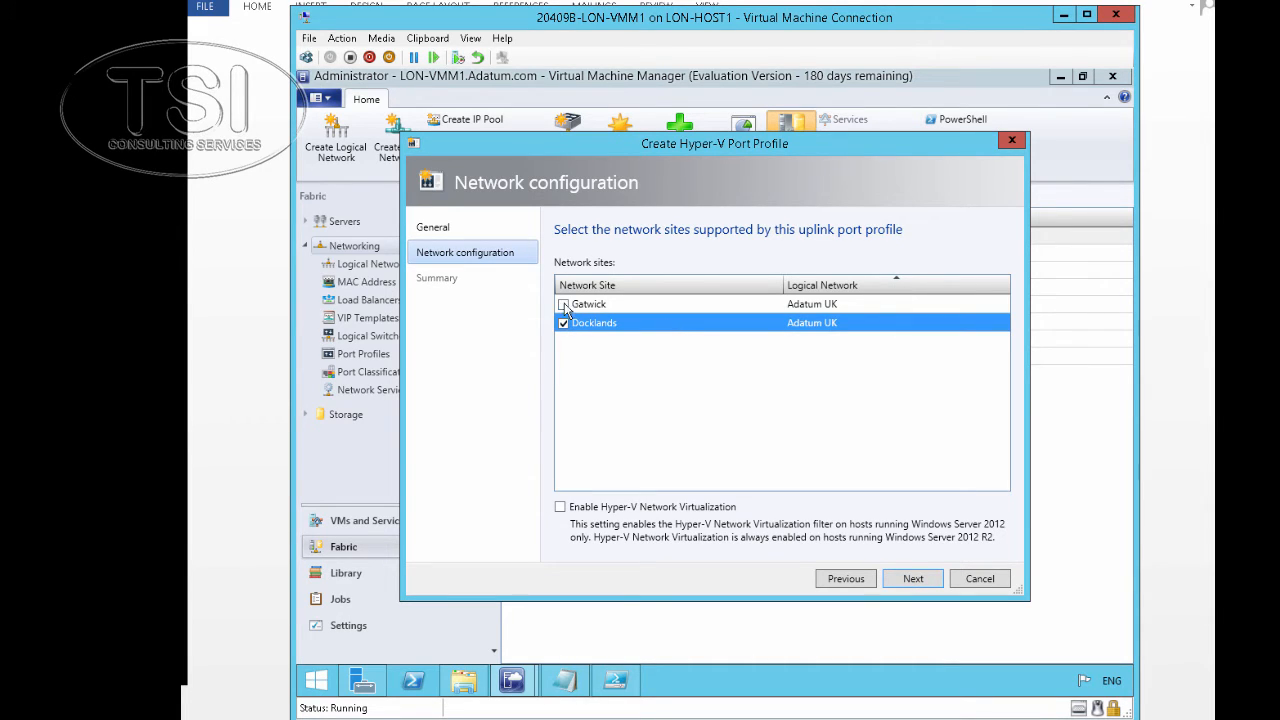
click(564, 305)
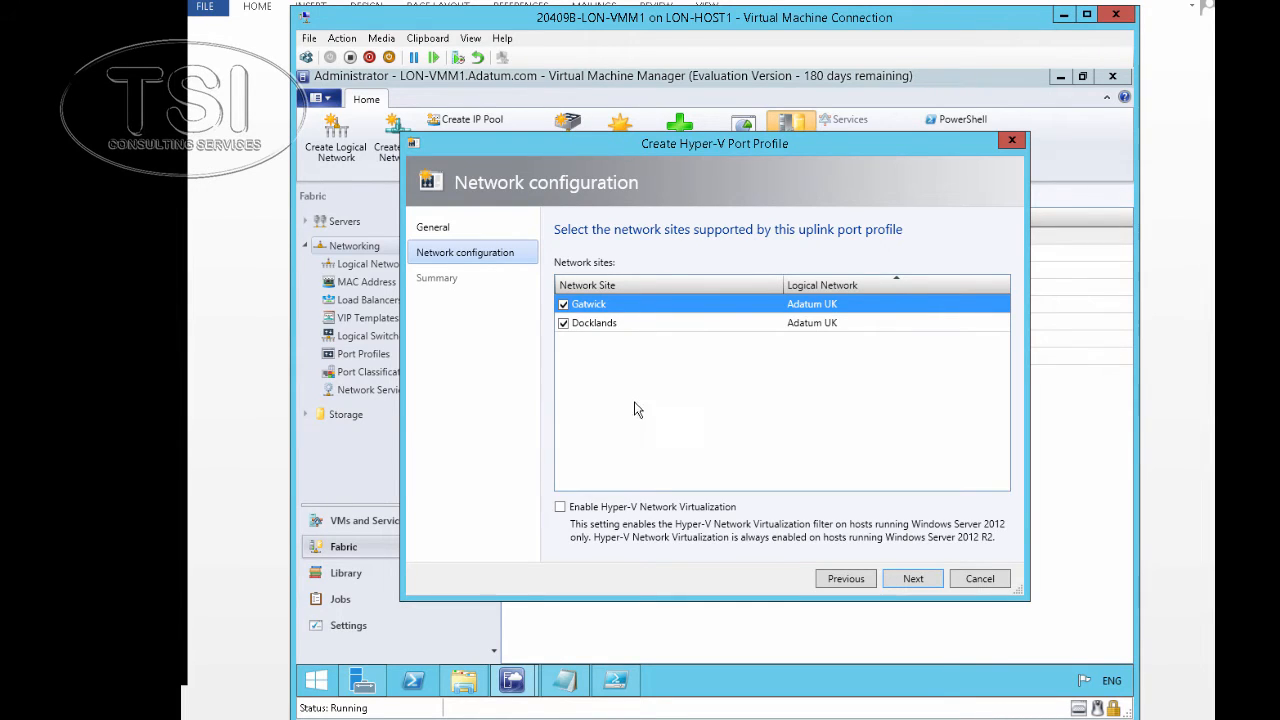
click(561, 507)
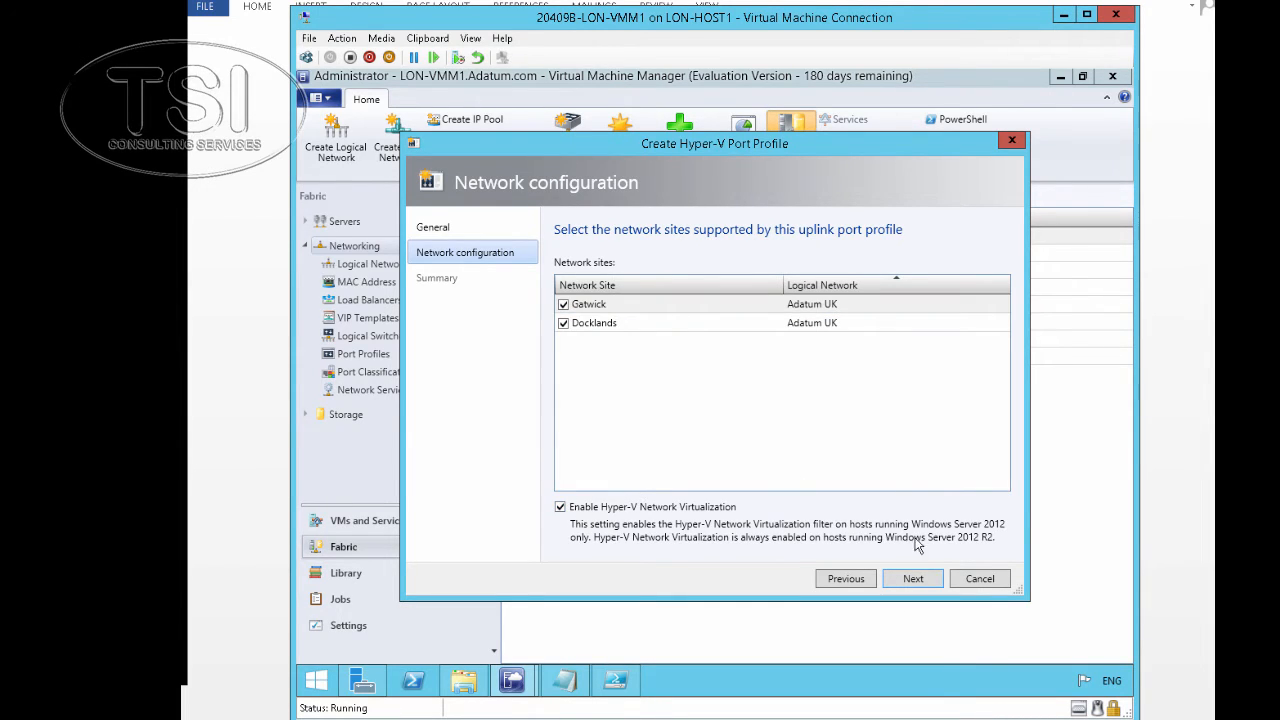
click(913, 582)
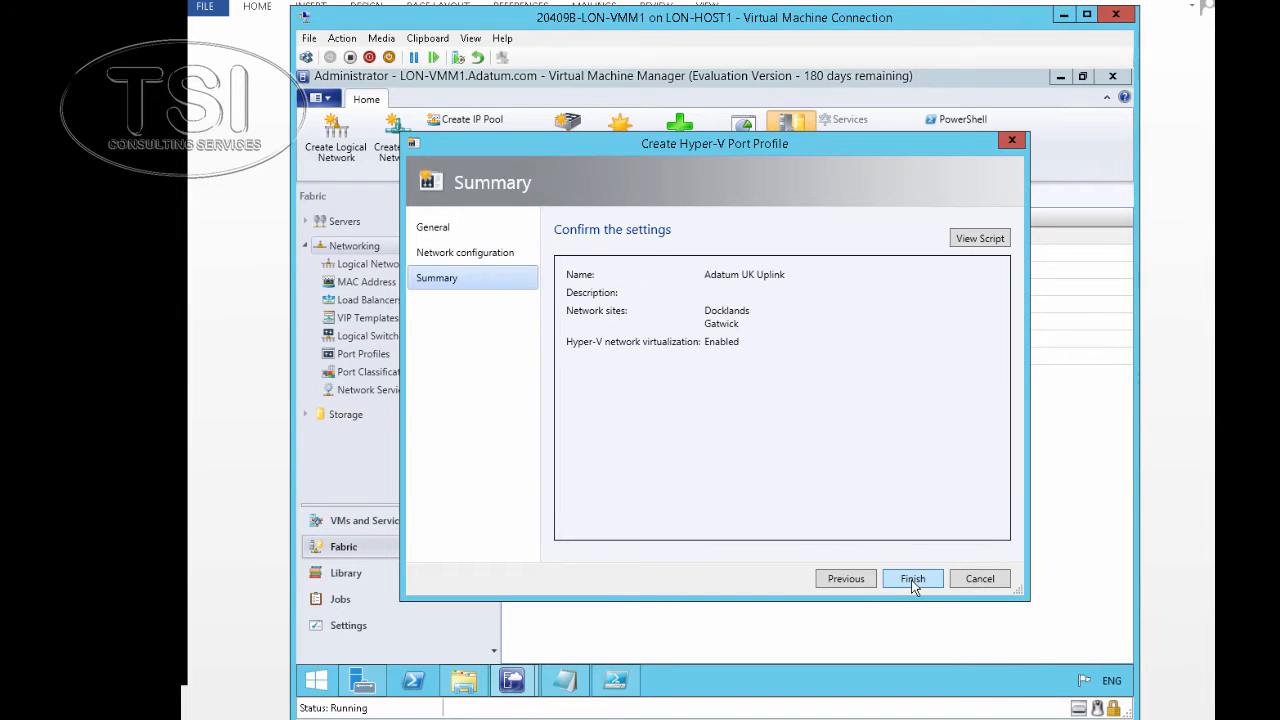
click(913, 582)
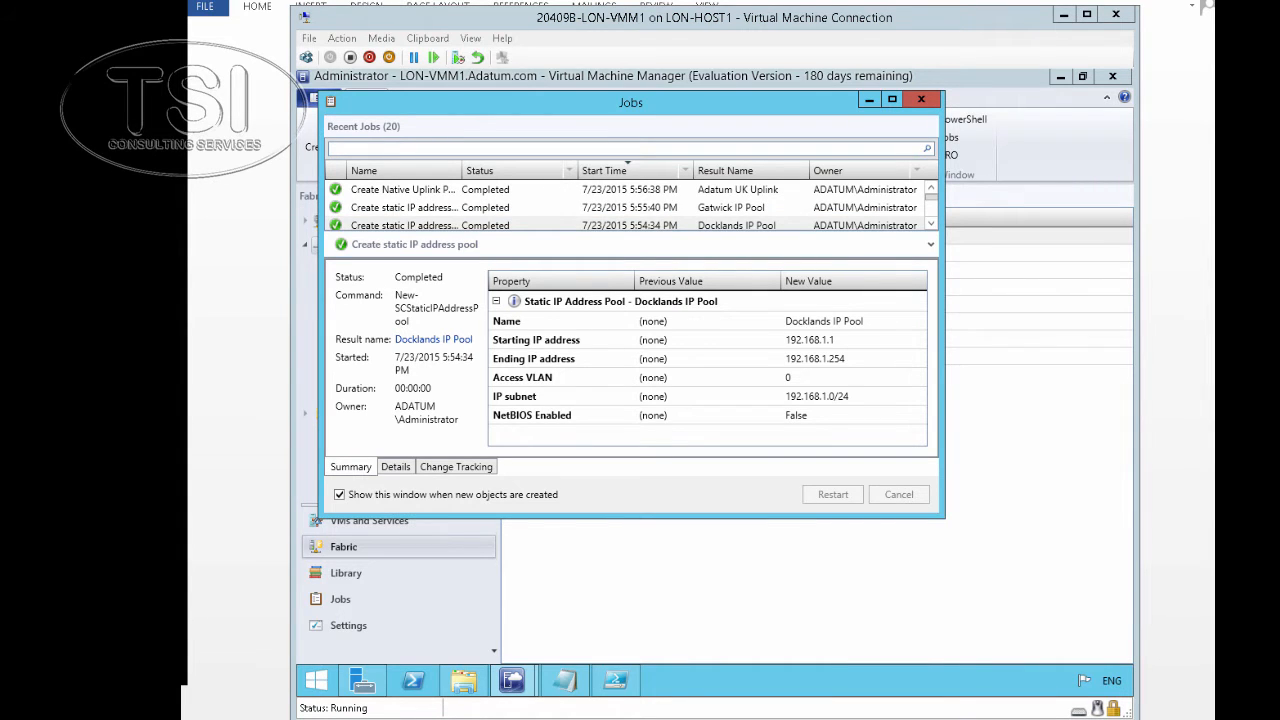
Check the uplink profile job, keep default extensions, and add the Adatum UK Uplink to the Adatum UK switch
click(731, 195)
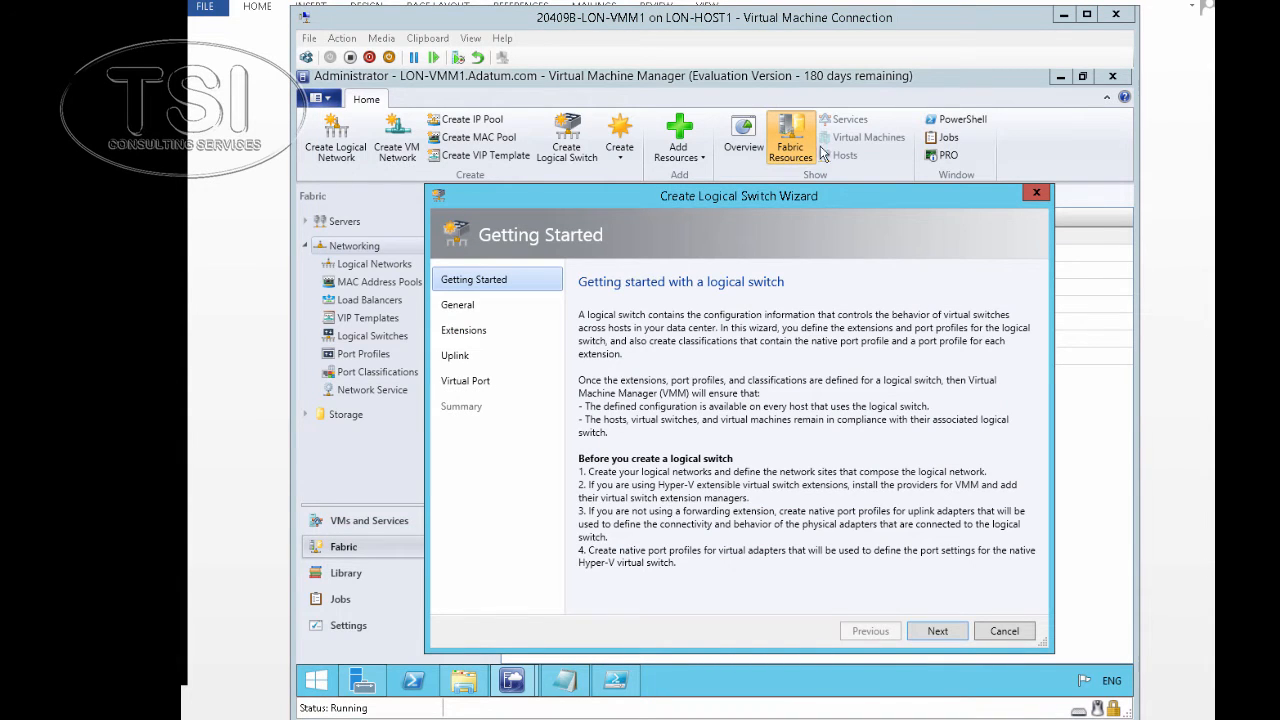
click(937, 631)
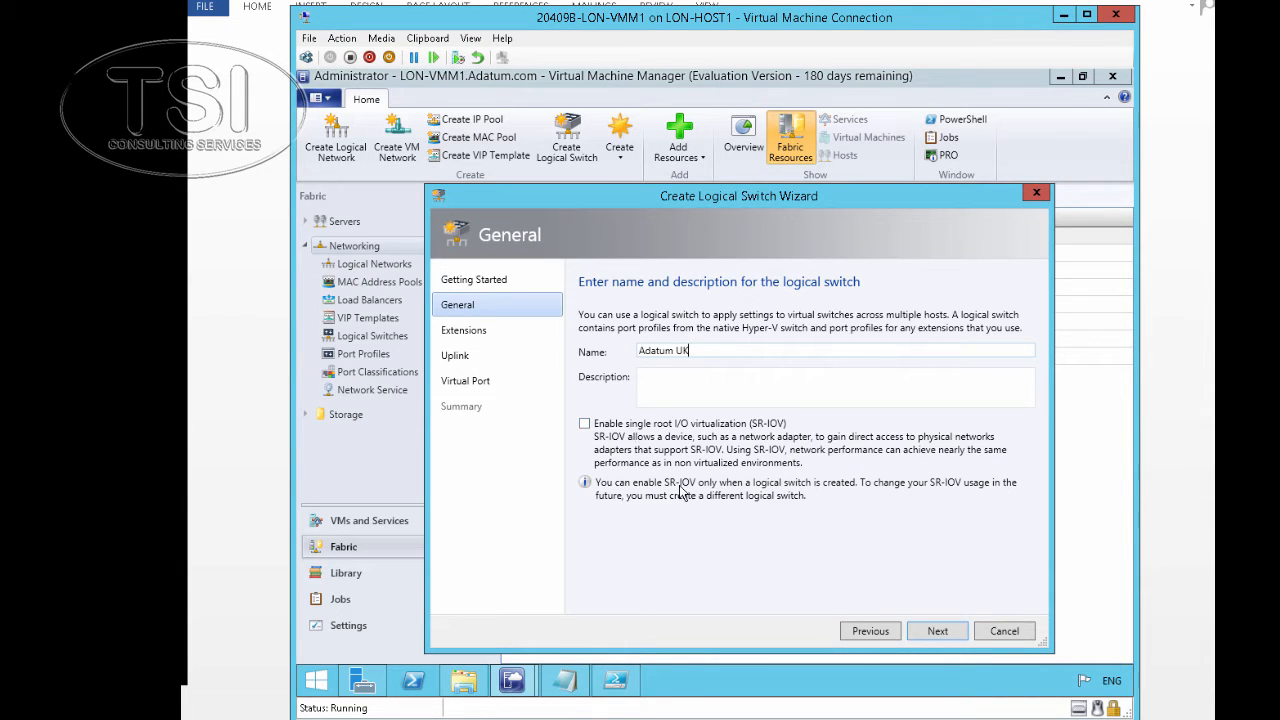
click(935, 634)
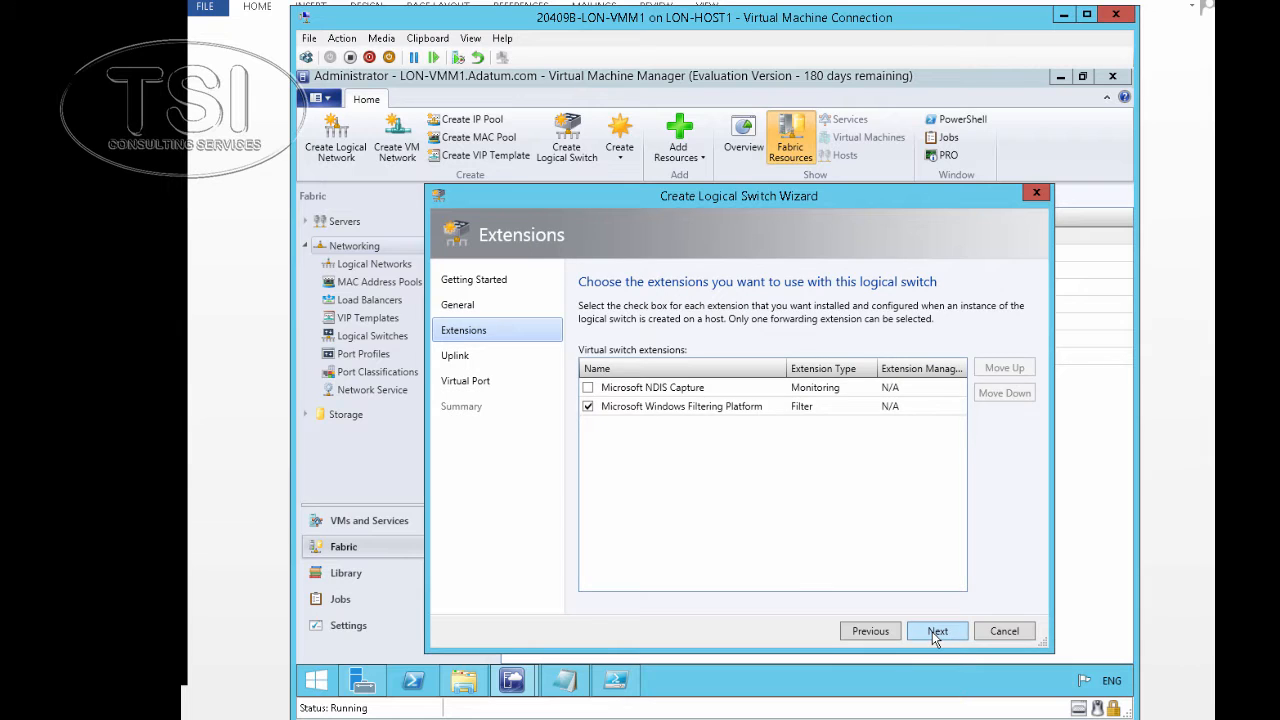
click(935, 631)
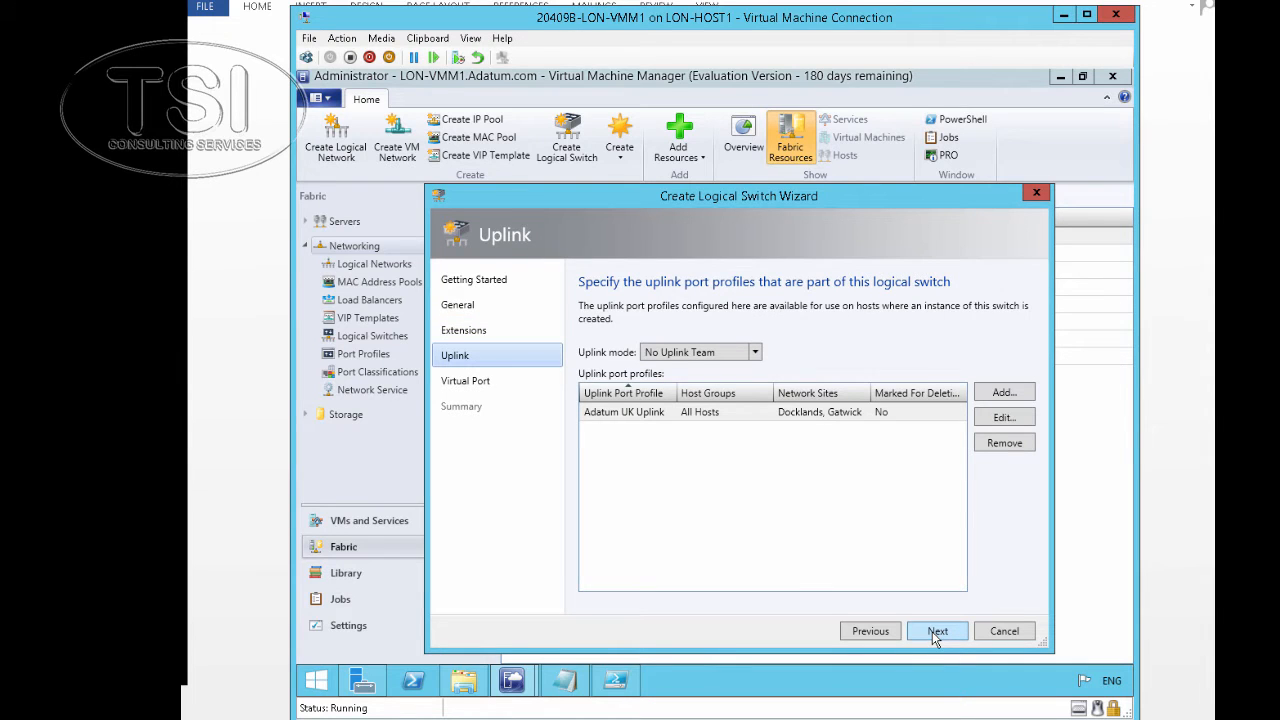
click(1004, 396)
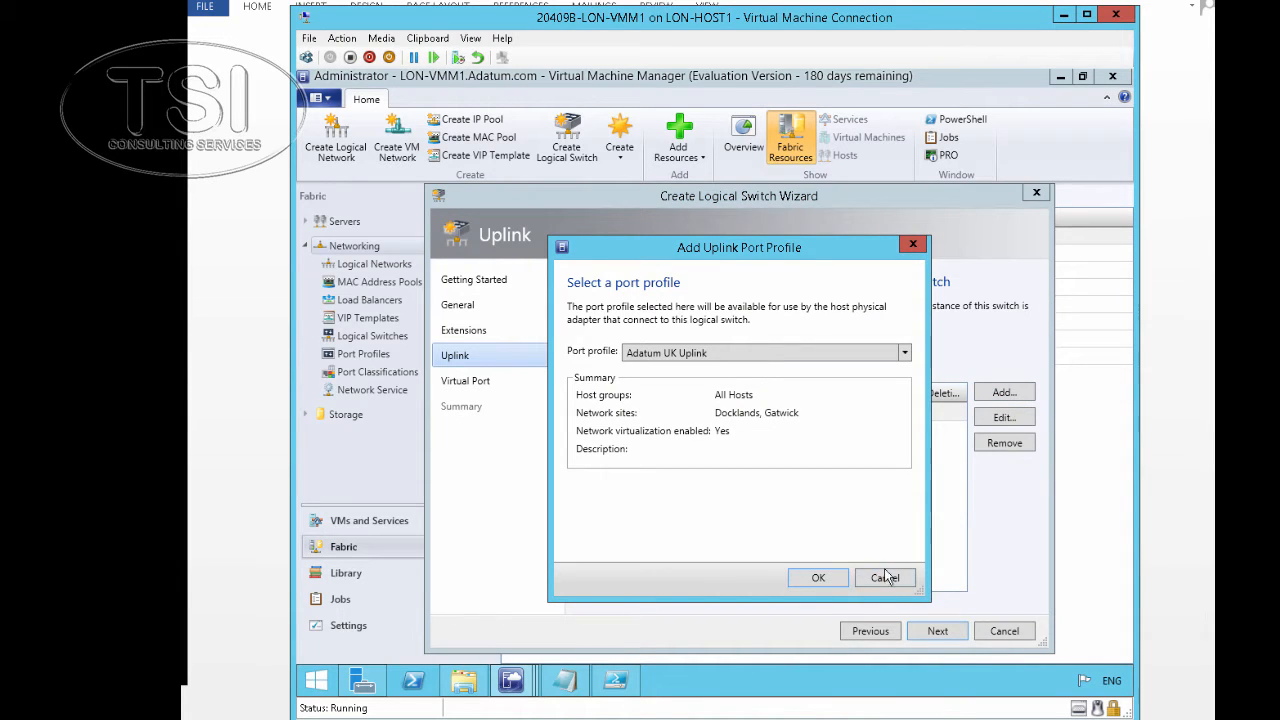
key(Return)
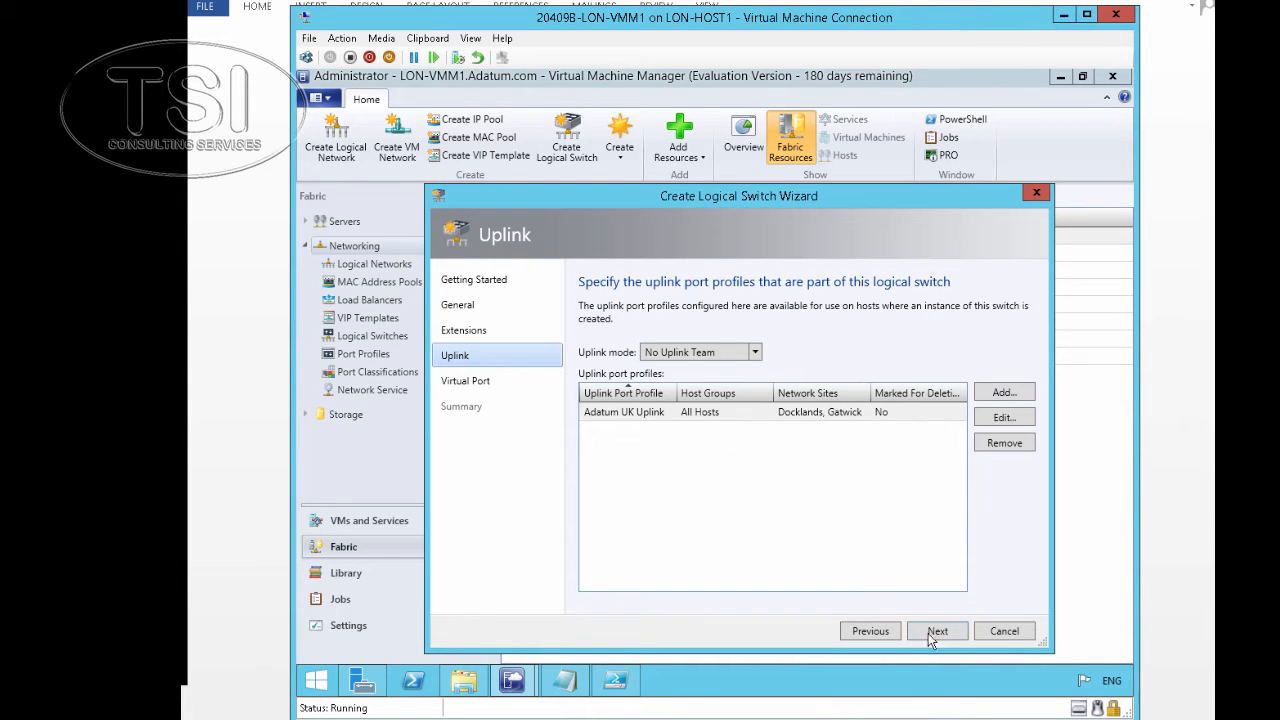
click(935, 633)
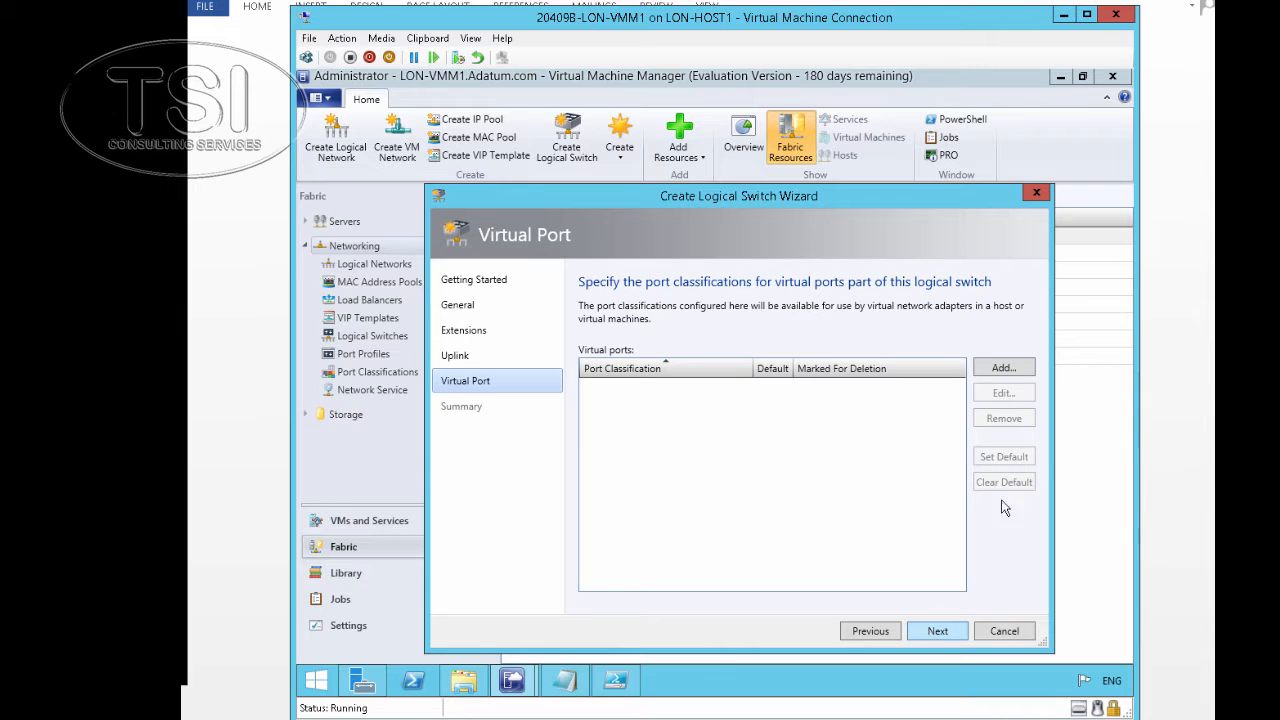
Add a Medium bandwidth virtual port using the Medium Bandwidth Adapter profile and finish the switch
click(1004, 368)
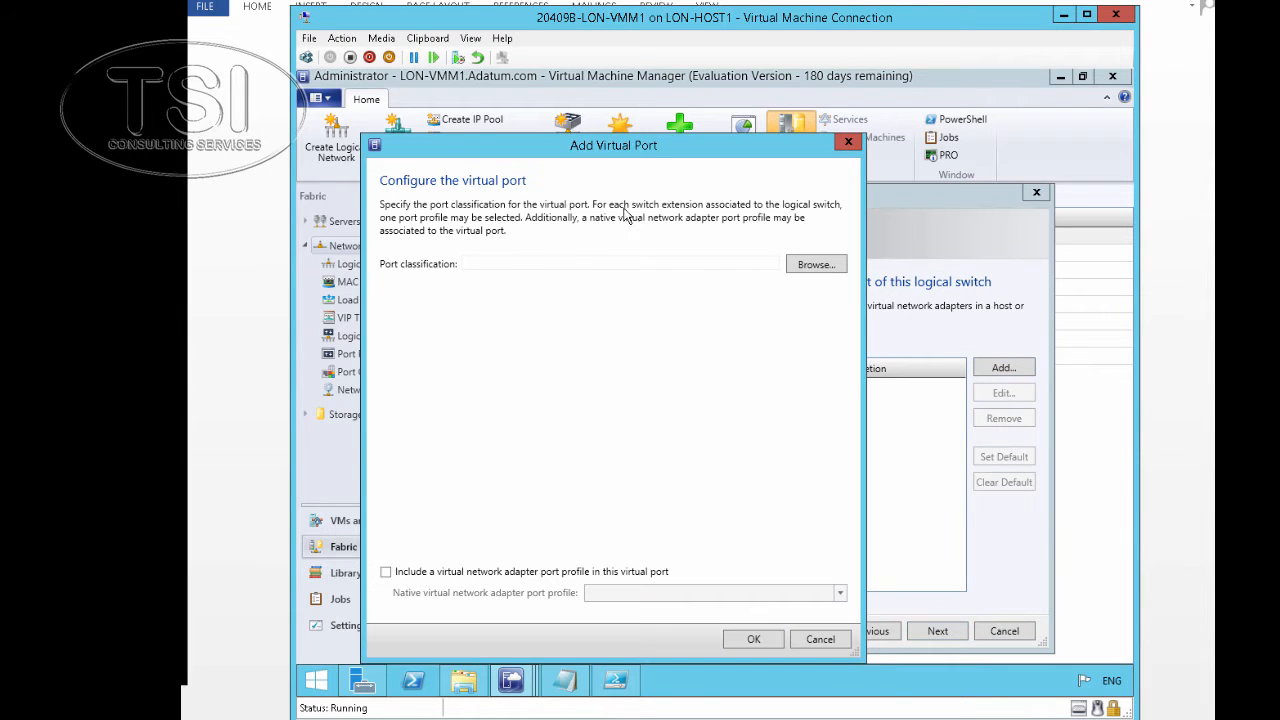
click(800, 266)
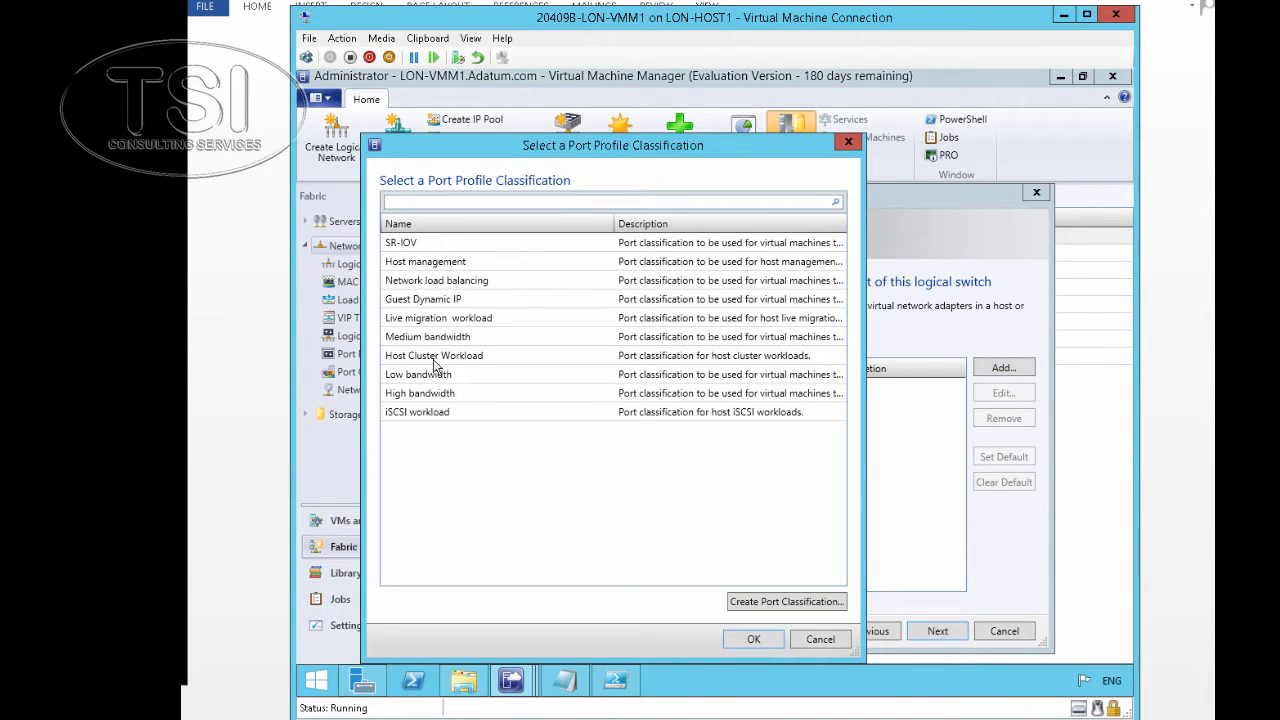
click(437, 341)
click(750, 639)
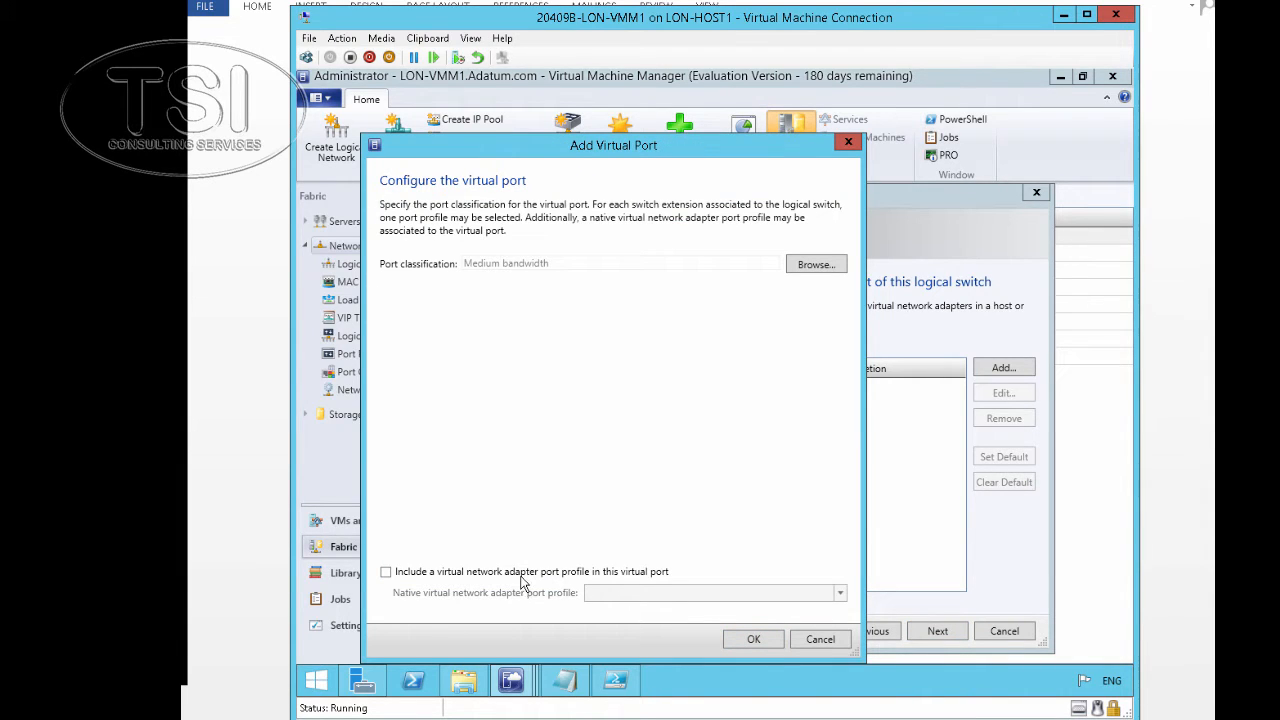
click(521, 575)
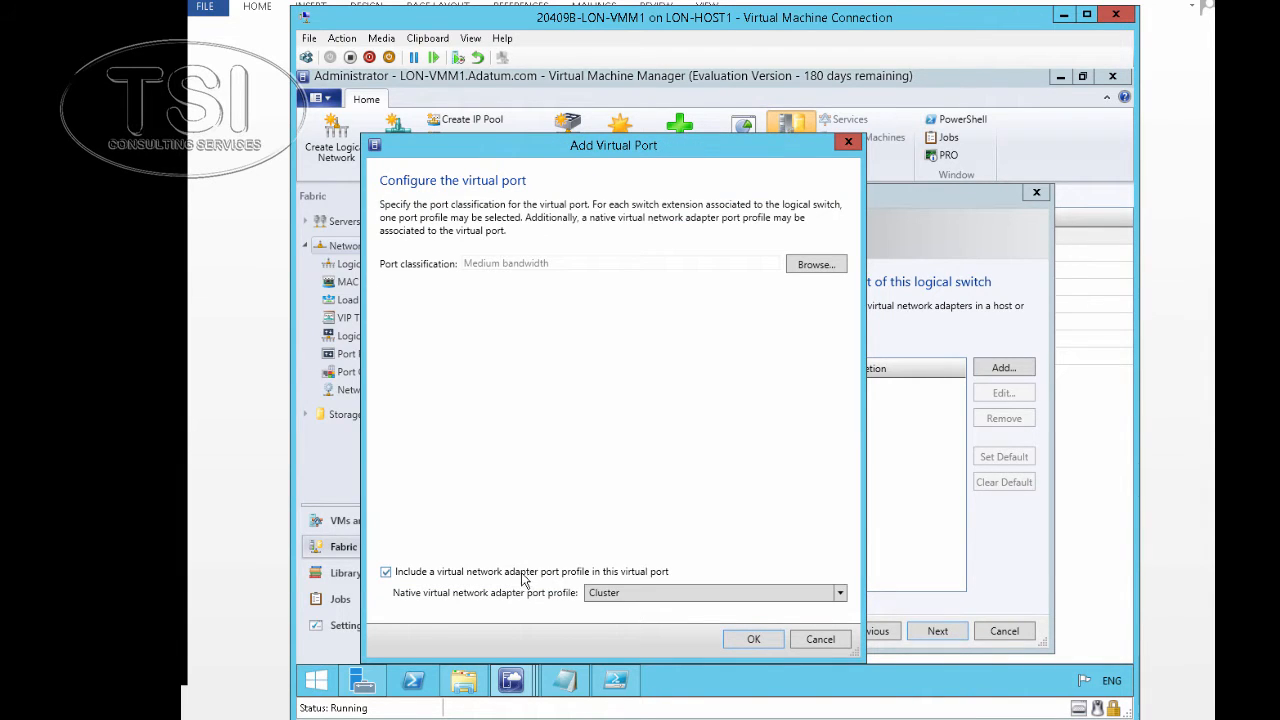
click(643, 604)
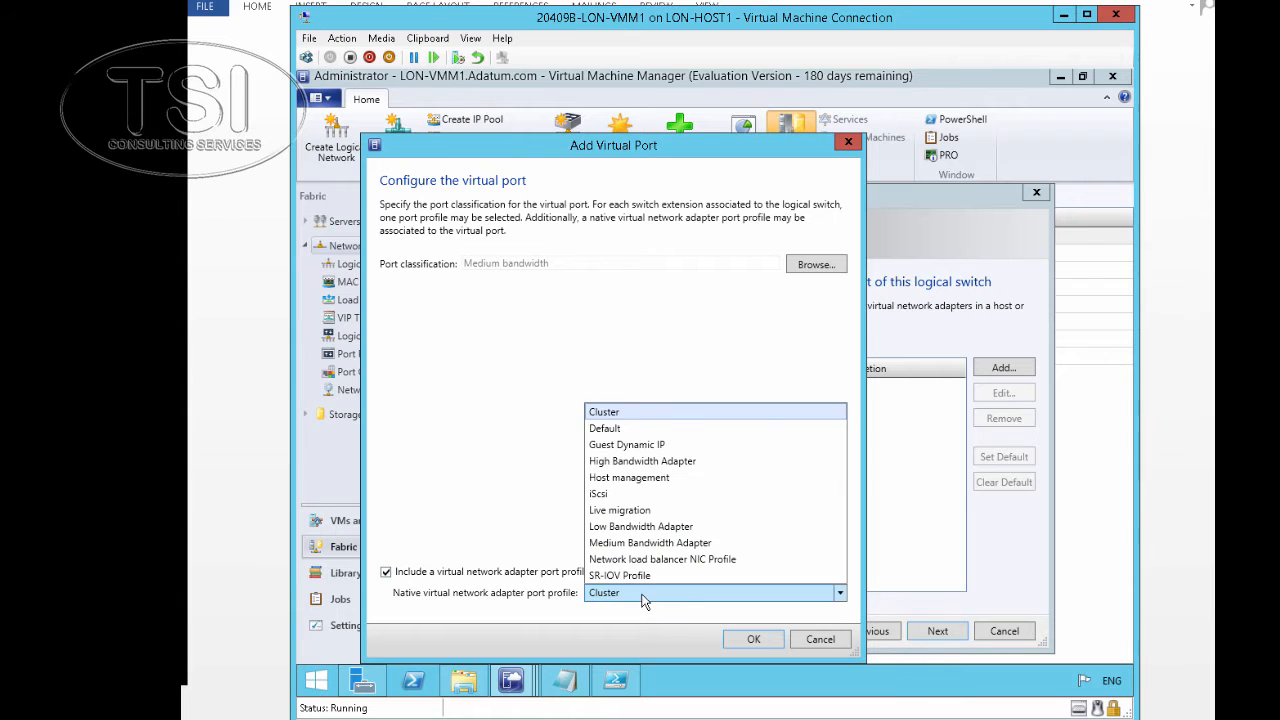
click(641, 543)
click(753, 638)
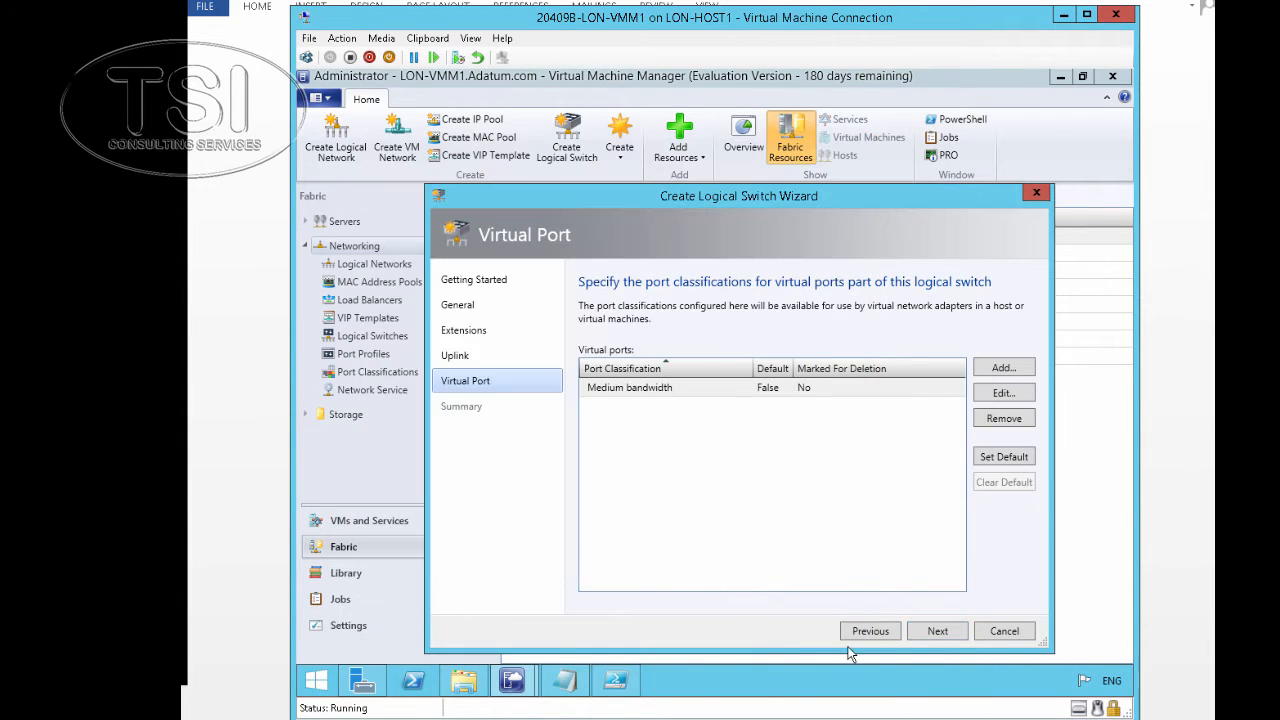
click(934, 633)
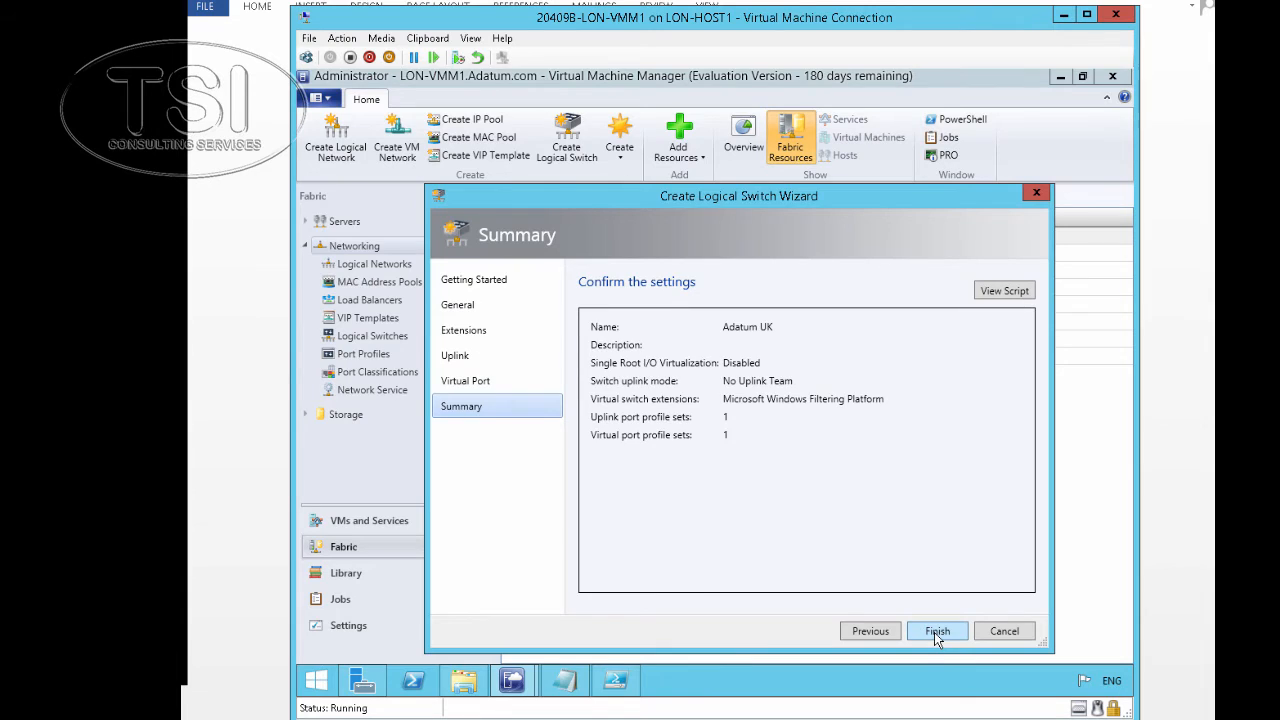
click(934, 632)
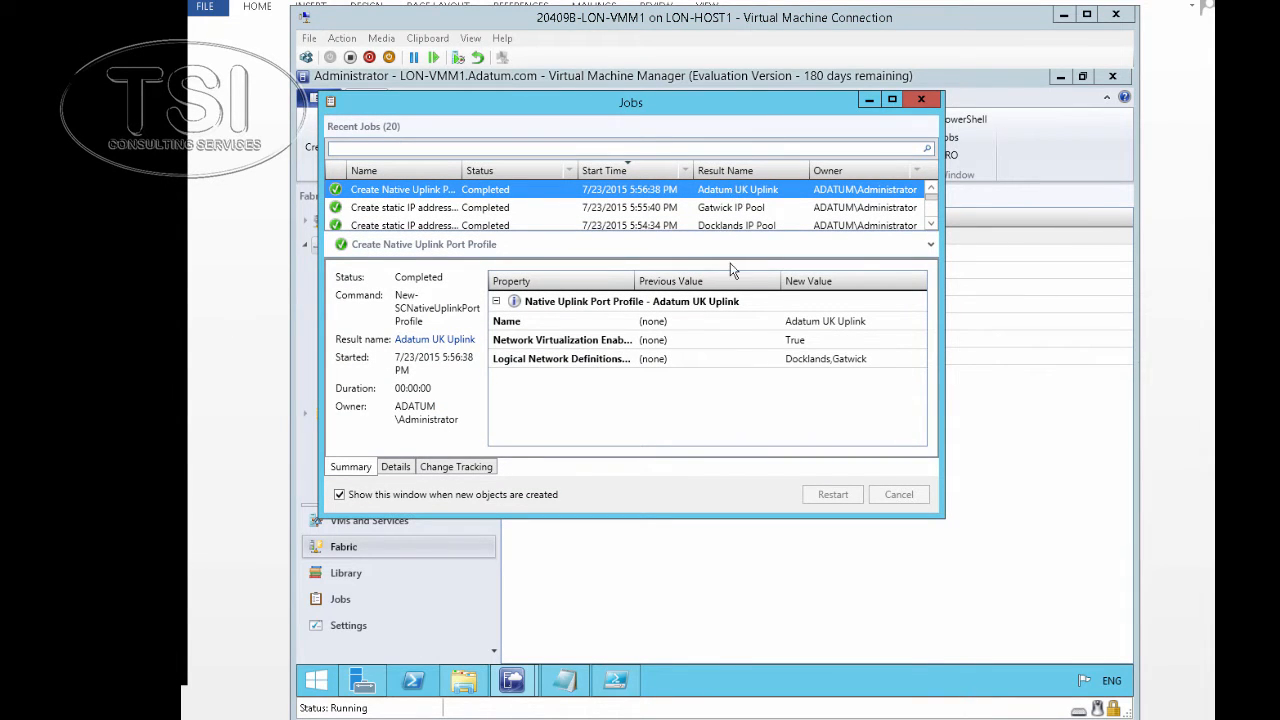
Highlight the 'connect a host server to a logical network' task in the Word lab guide, then return to VMM
click(653, 717)
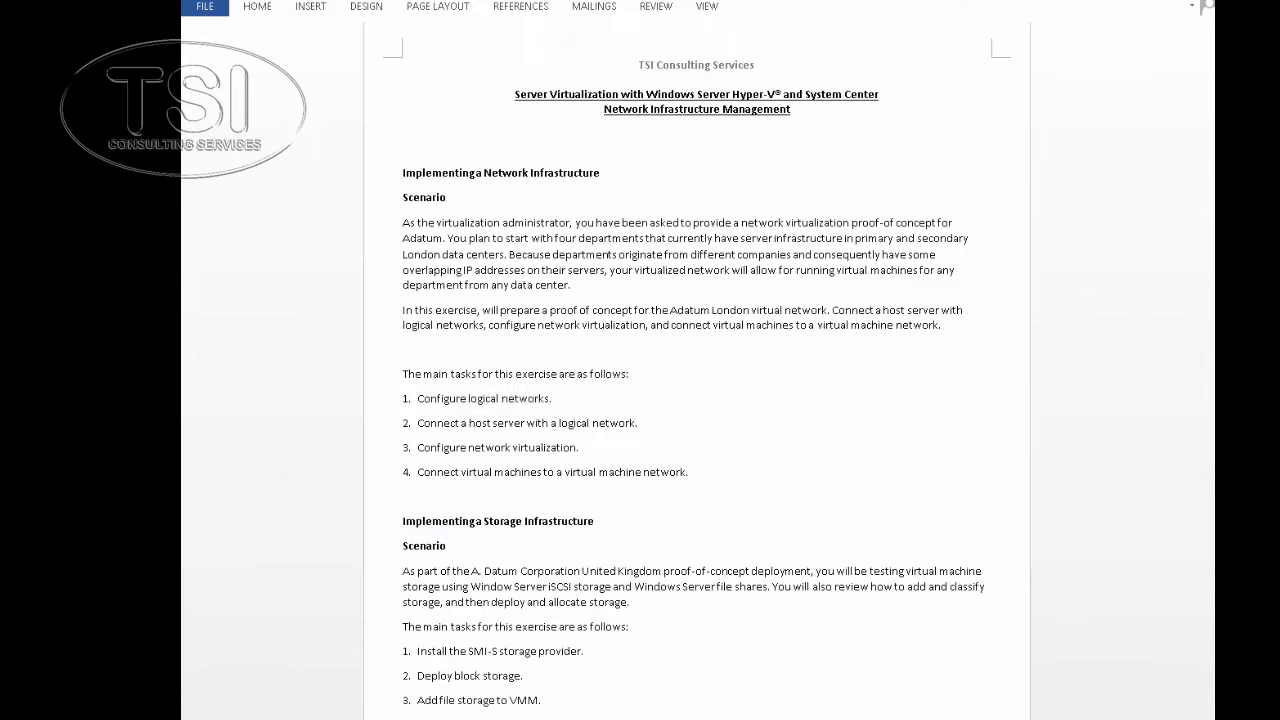
click(450, 421)
drag(417, 423, 669, 425)
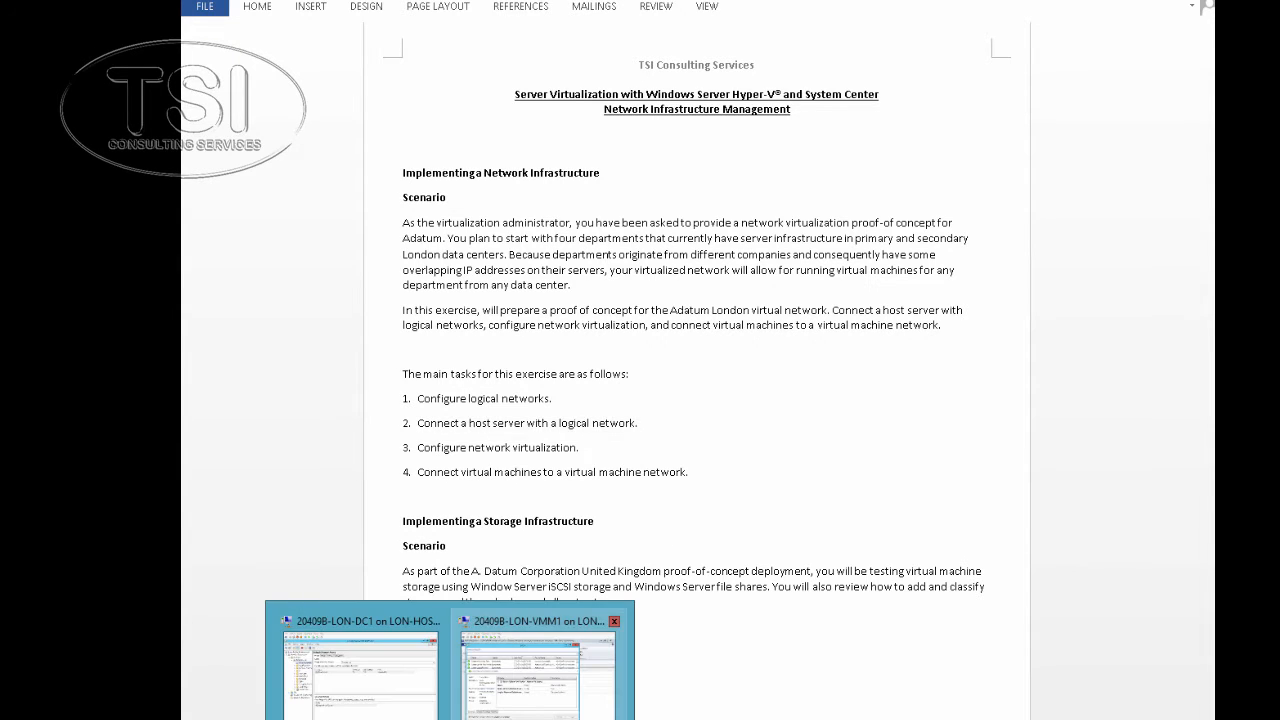
click(532, 700)
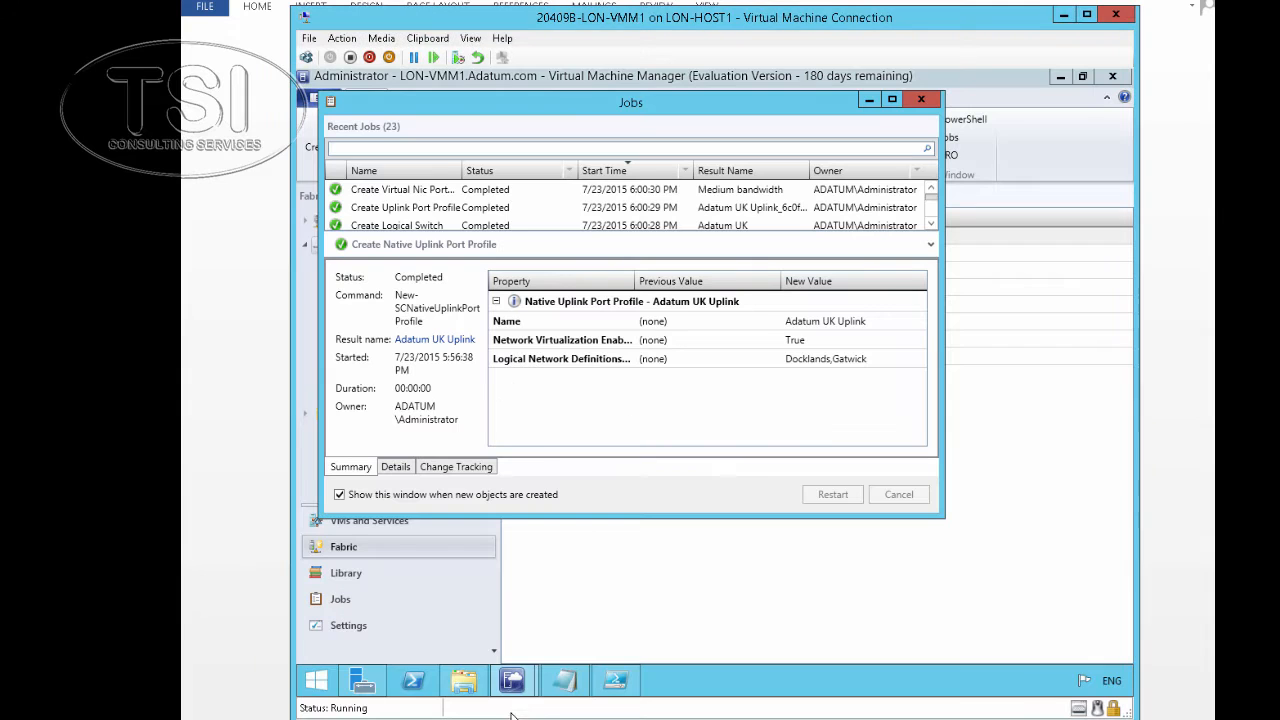
Clear away the Jobs window and select lon-host1 under Fabric > Servers > All Hosts
click(869, 100)
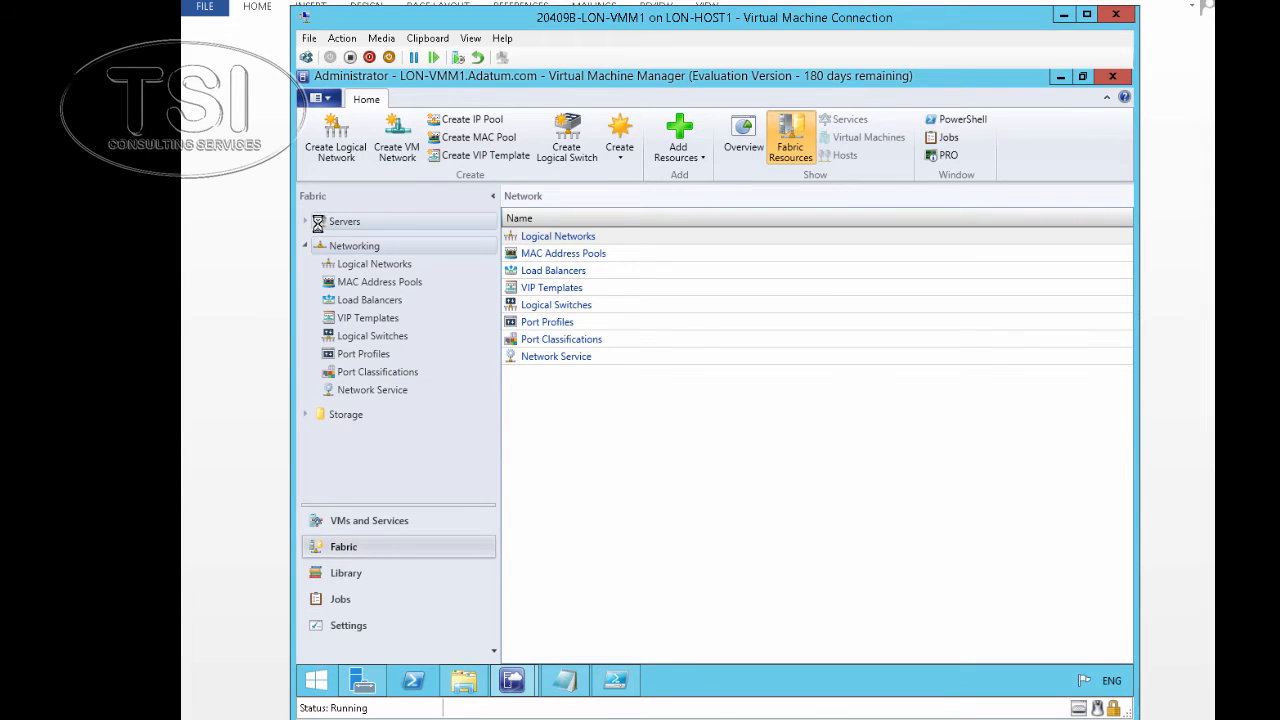
click(312, 221)
click(306, 221)
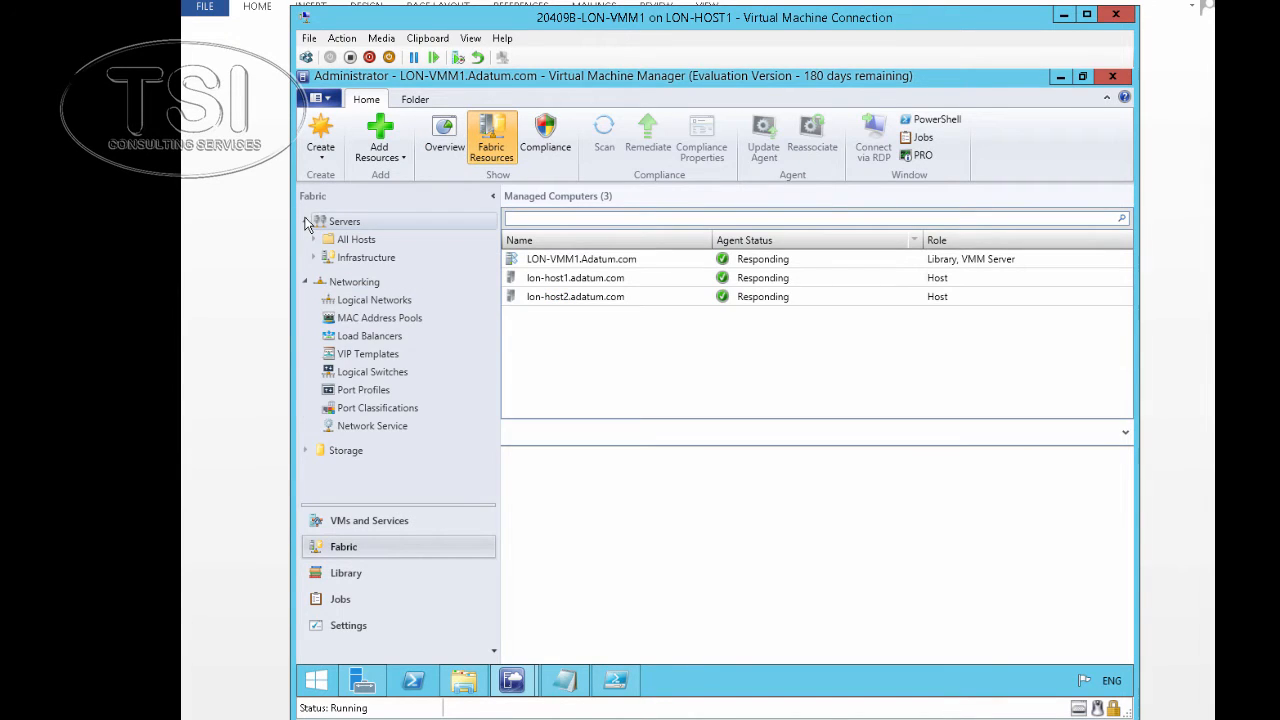
click(337, 239)
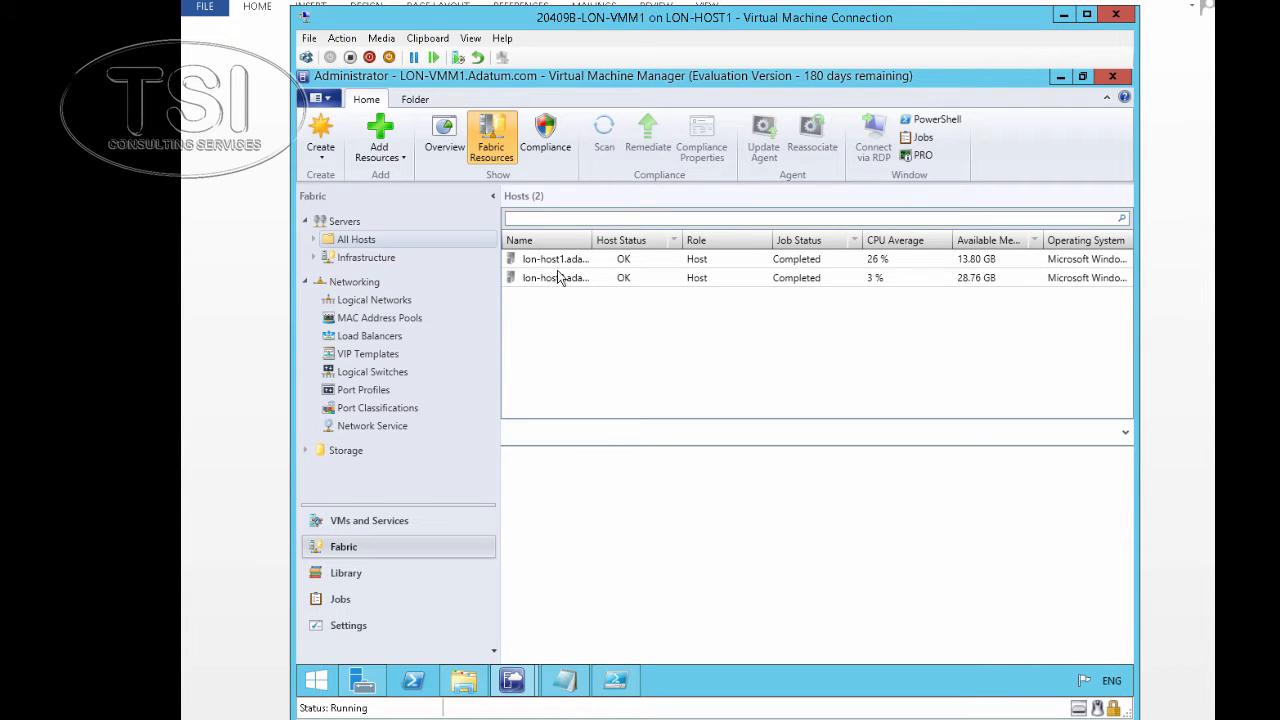
click(555, 262)
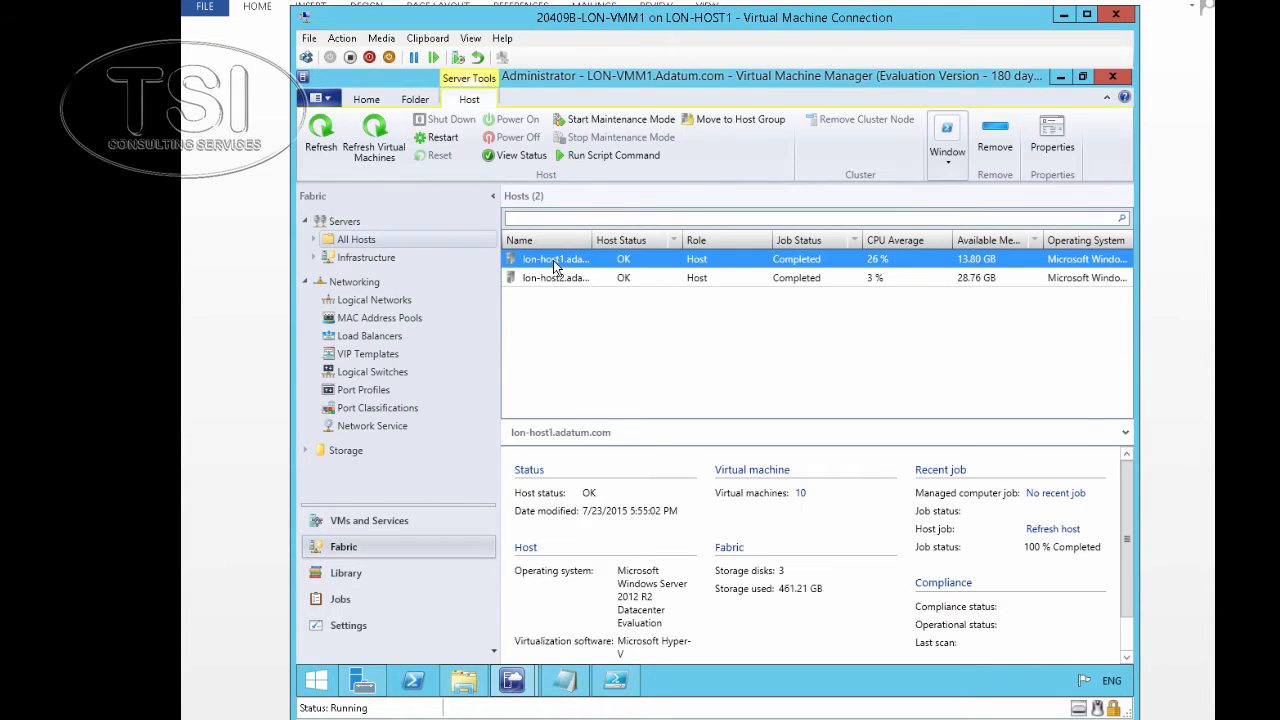
Link lon-host1's adapter to Adatum UK subnets 192.168.1.0/24 and 192.168.2.0/24, accepting the VLAN warning
right_click(555, 265)
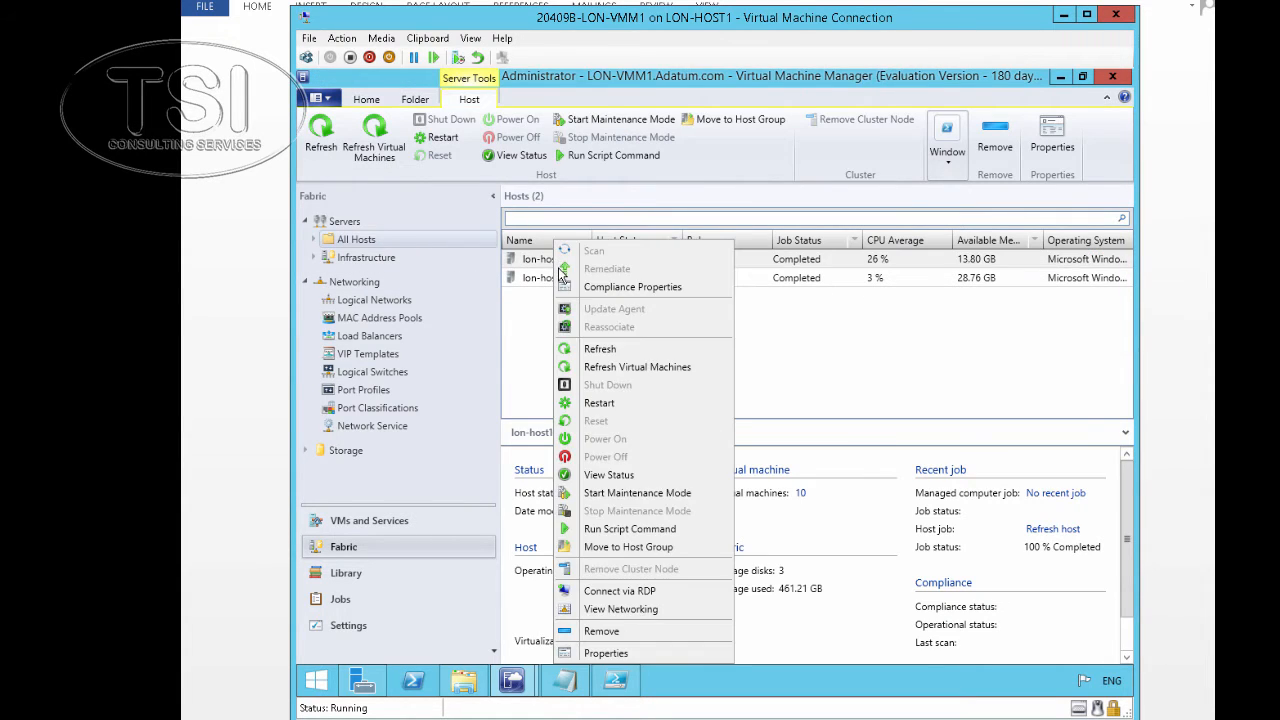
click(640, 655)
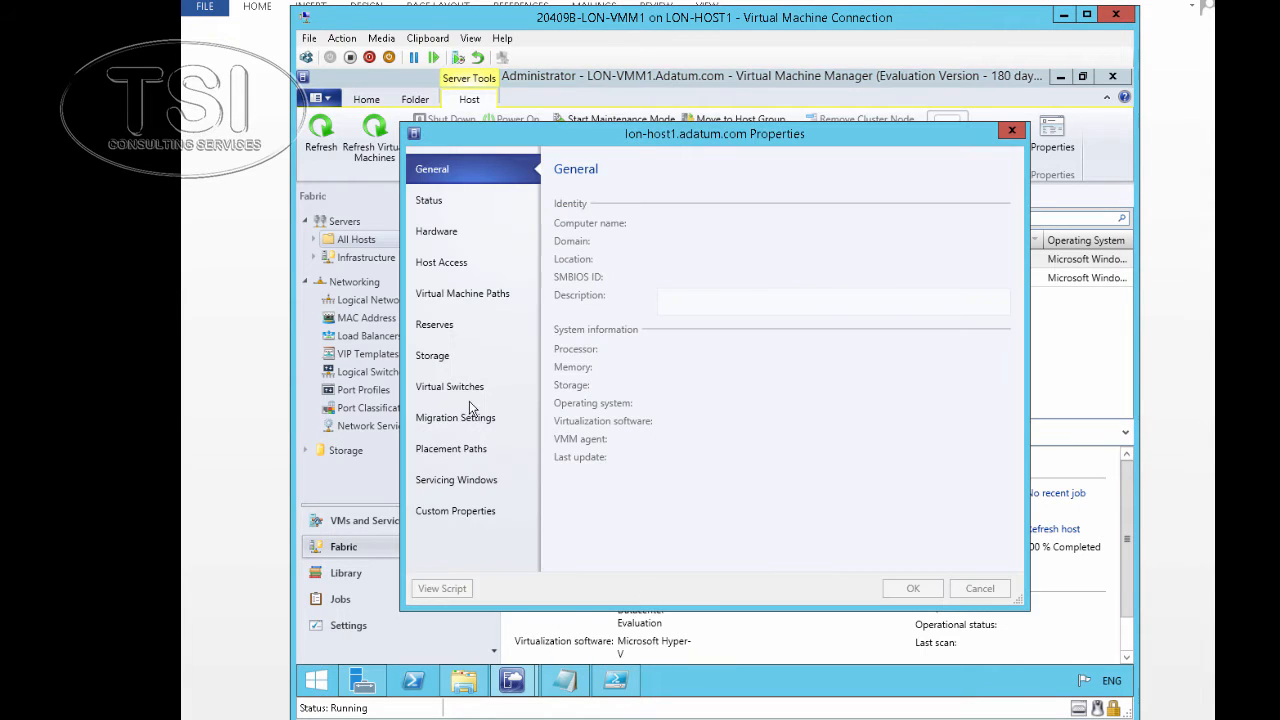
click(448, 234)
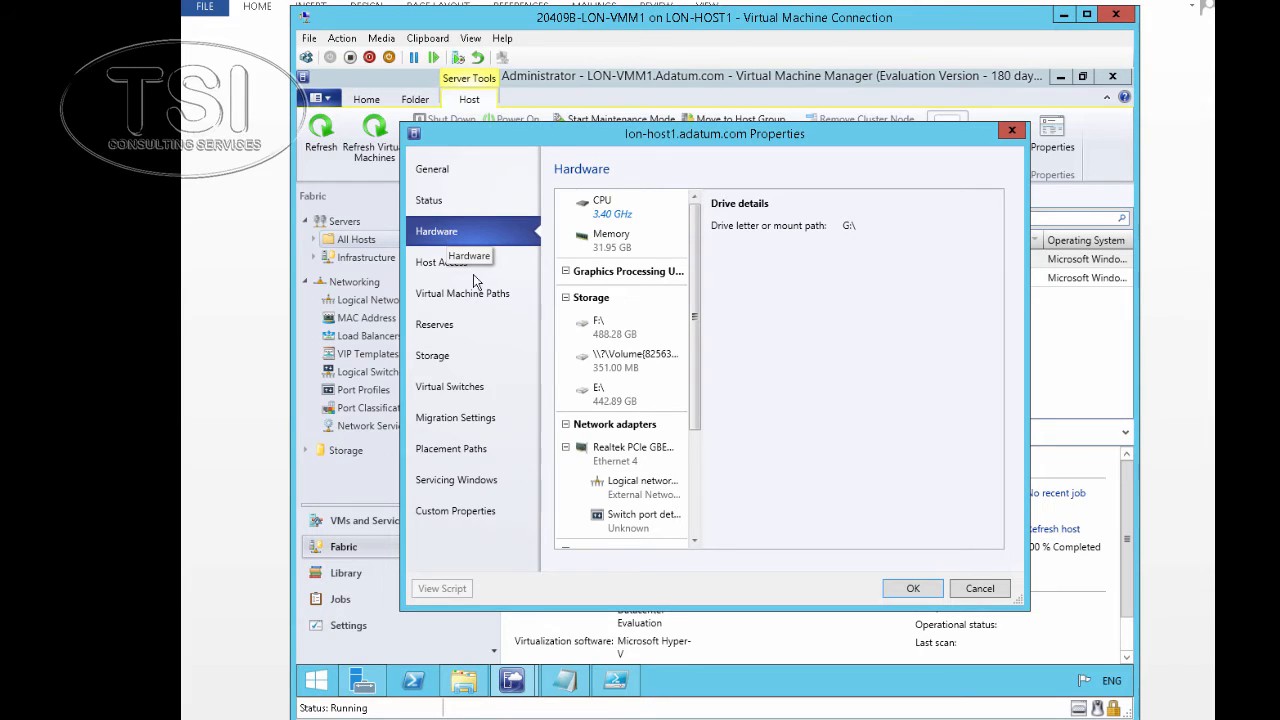
scroll(695, 443, down, 1)
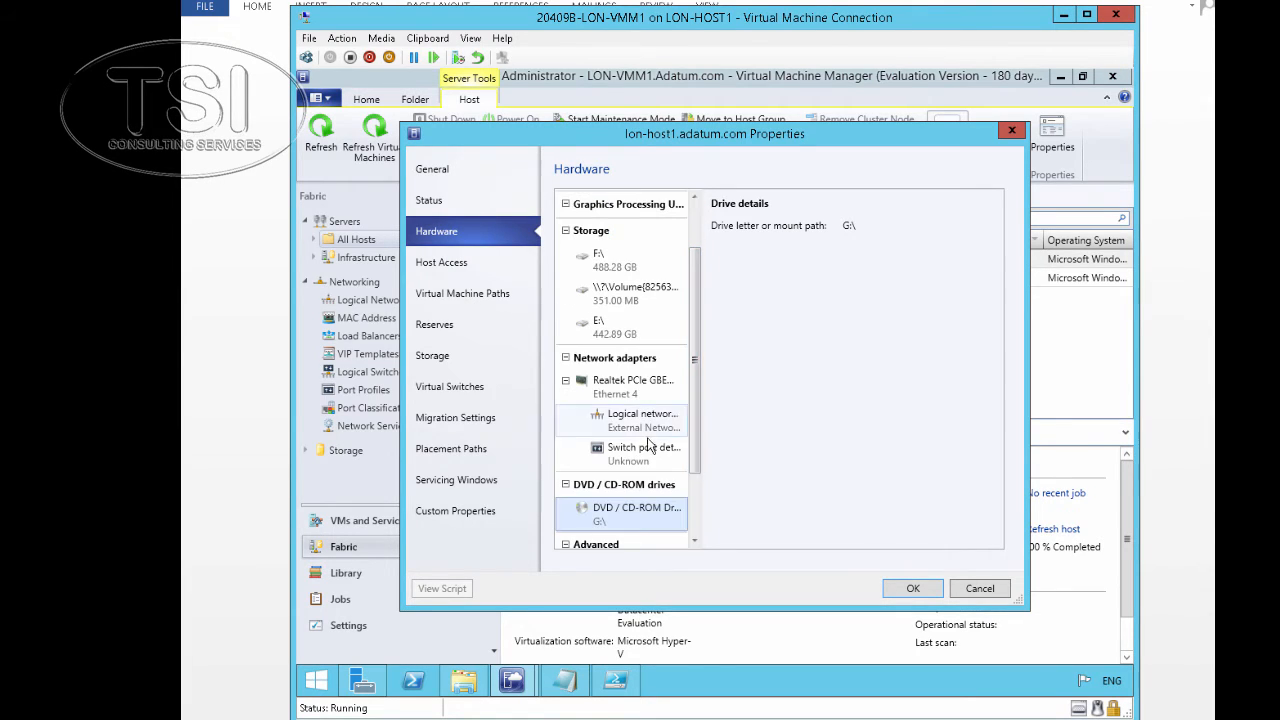
click(630, 425)
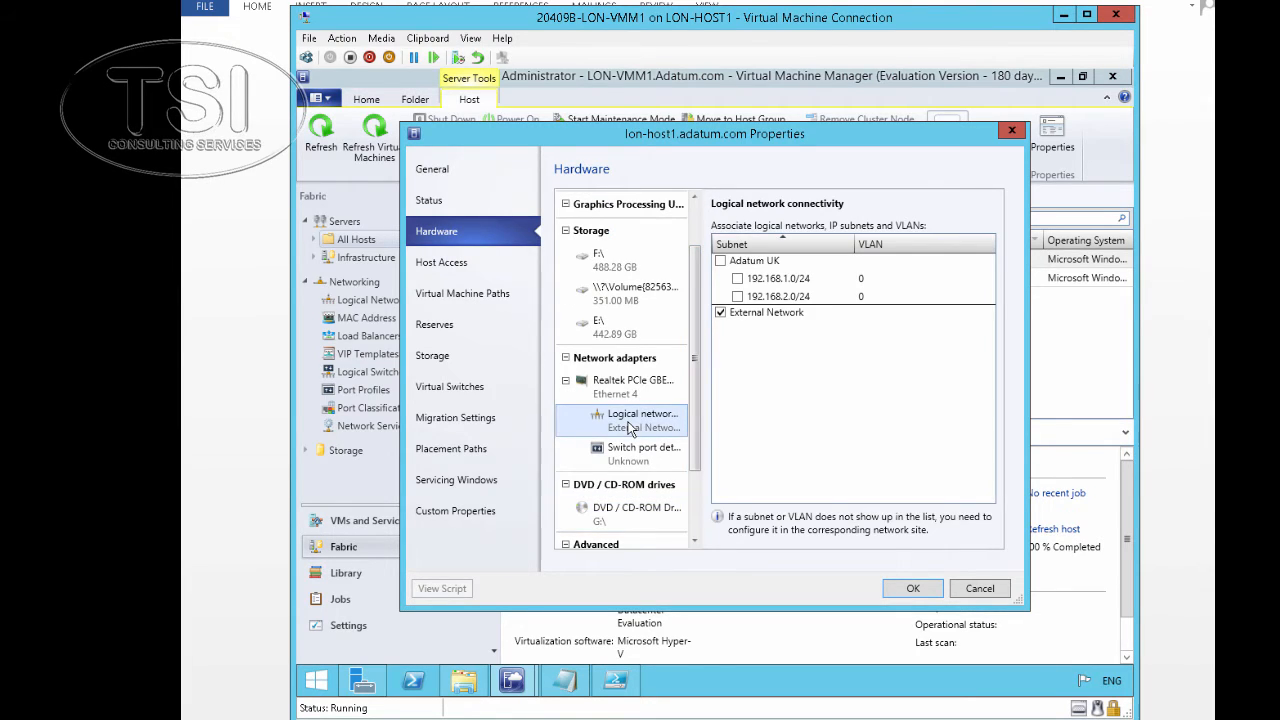
click(721, 261)
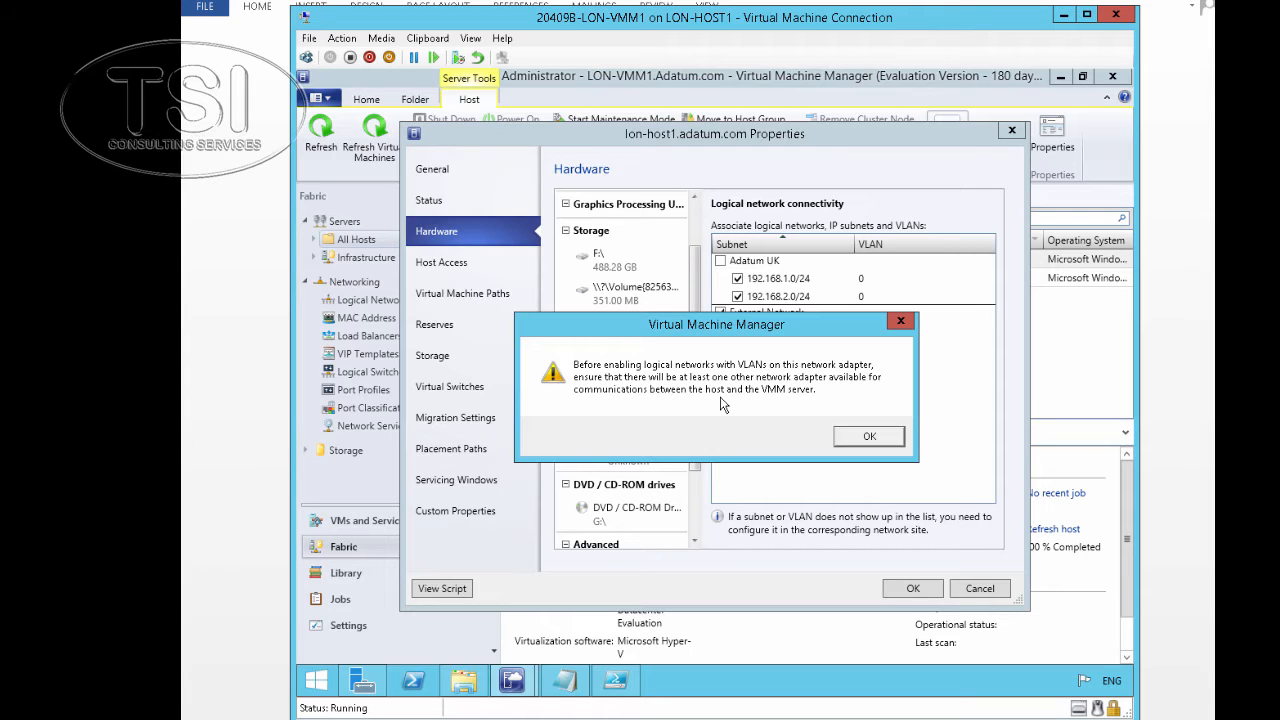
click(869, 437)
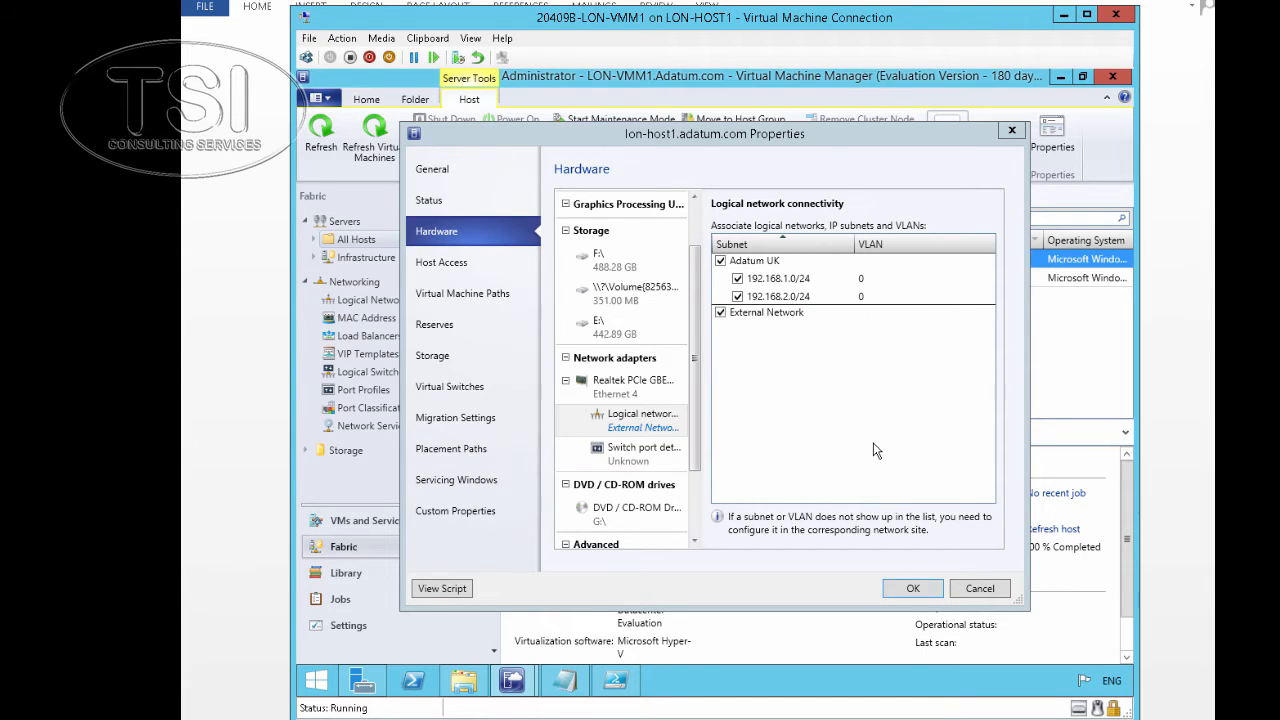
click(917, 591)
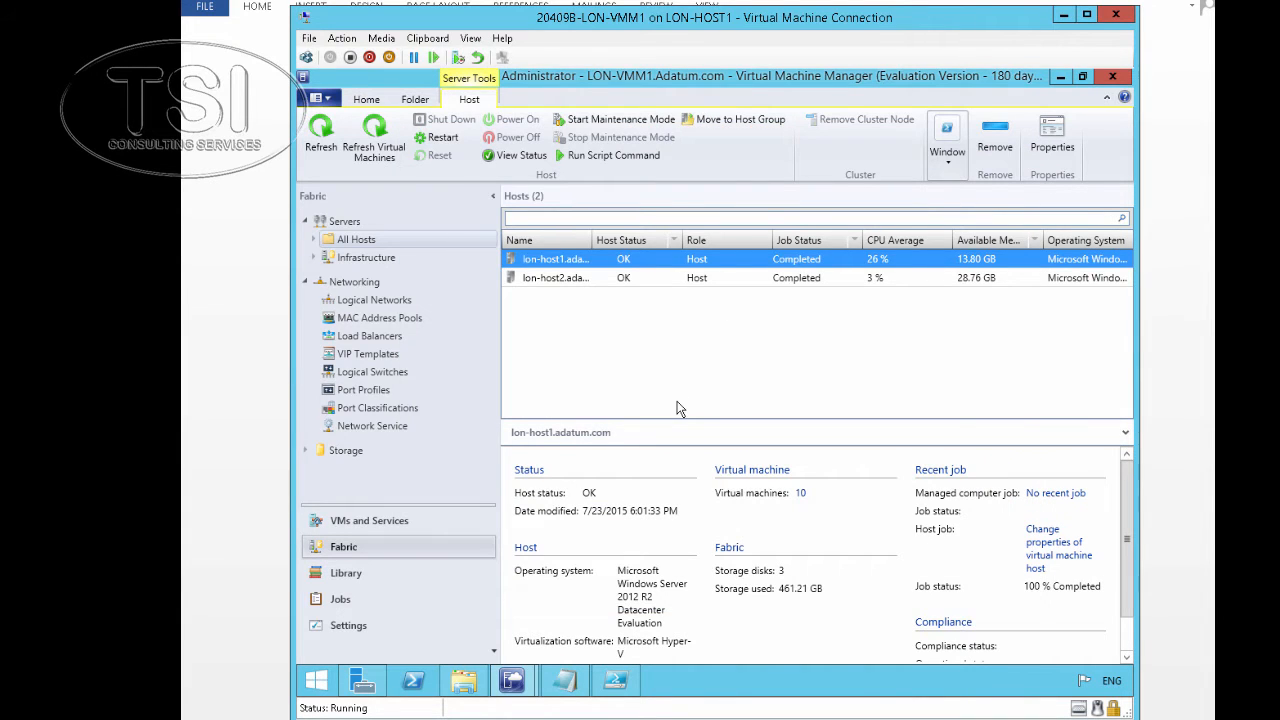
right_click(548, 262)
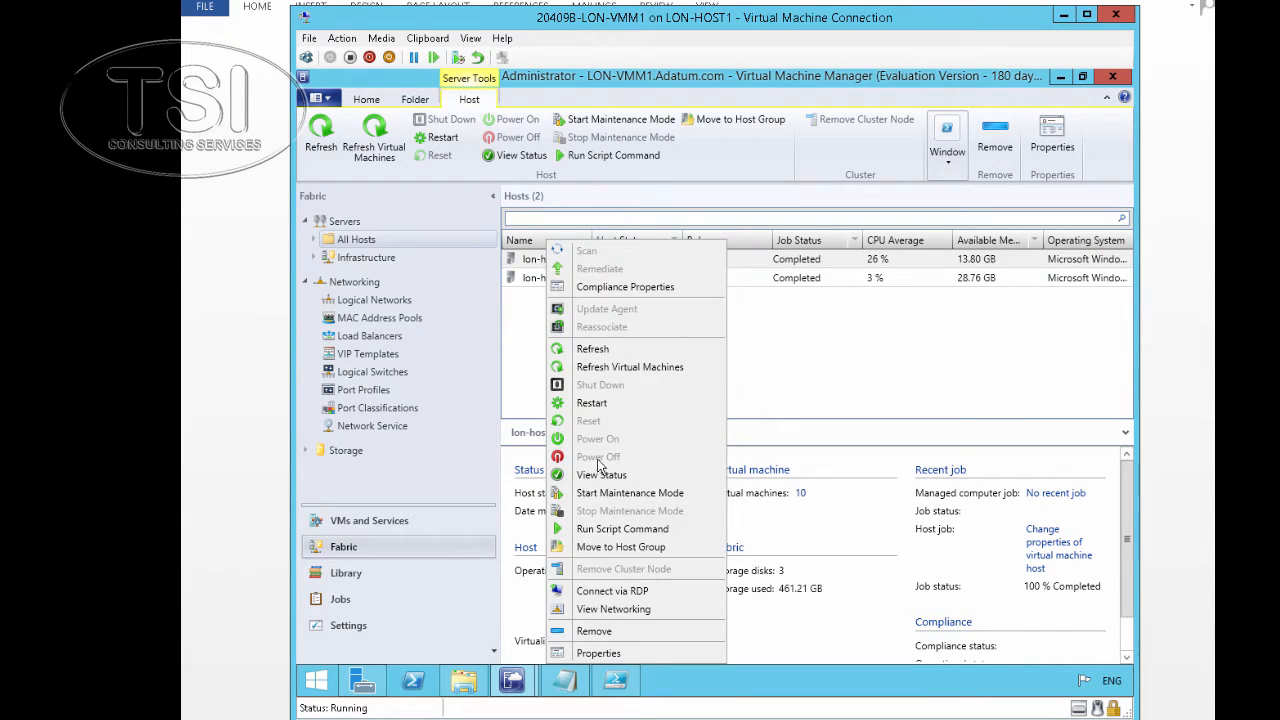
click(600, 653)
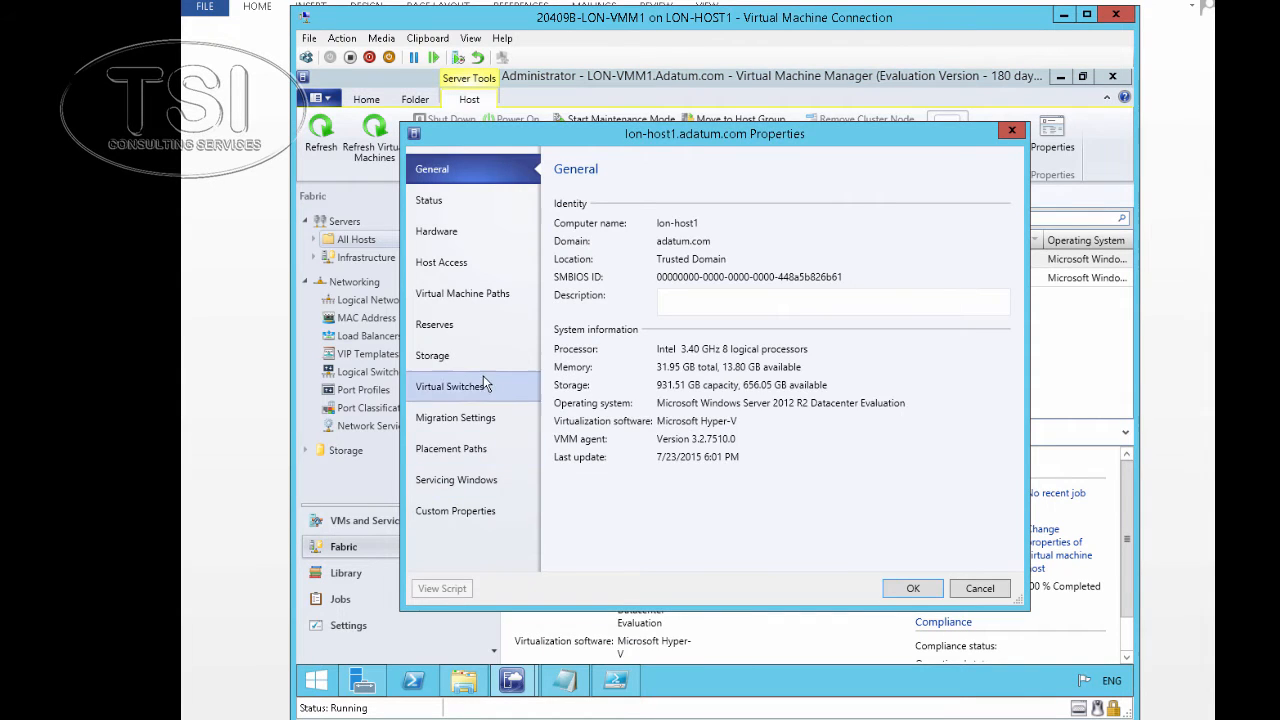
Try adding a new logical switch to lon-host1 and dismiss the missing-adapter warning
click(471, 391)
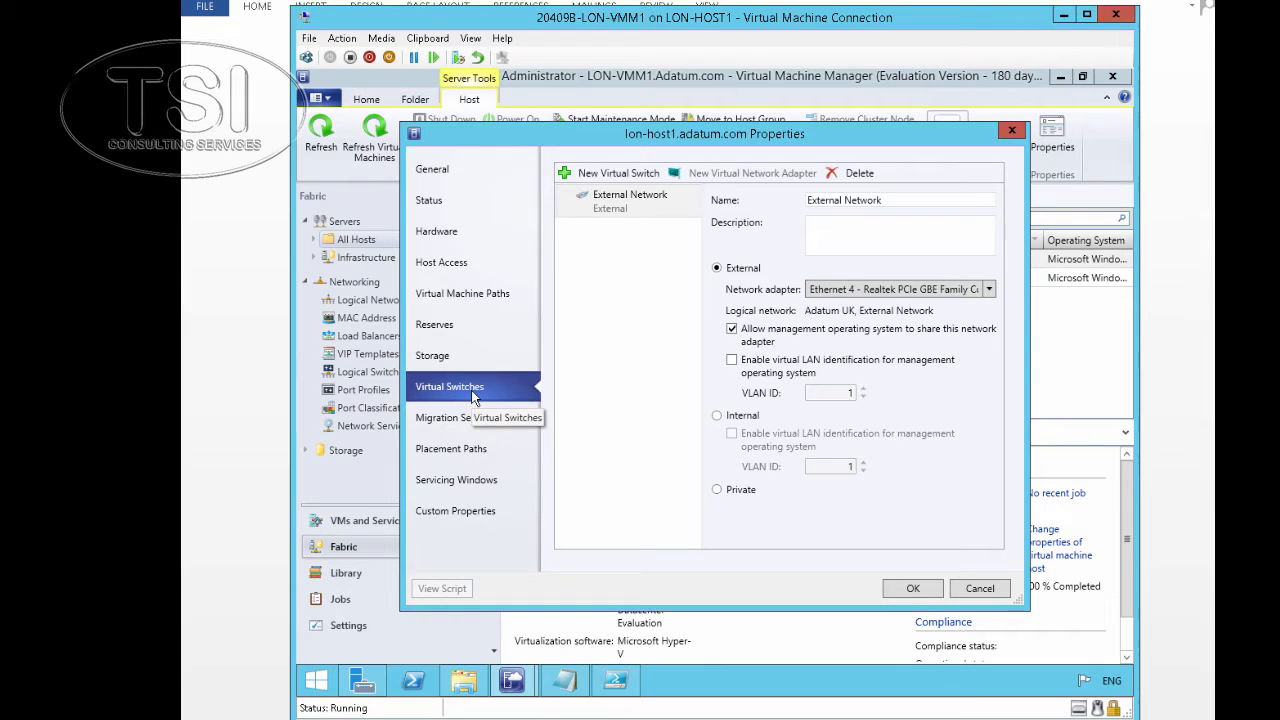
click(591, 176)
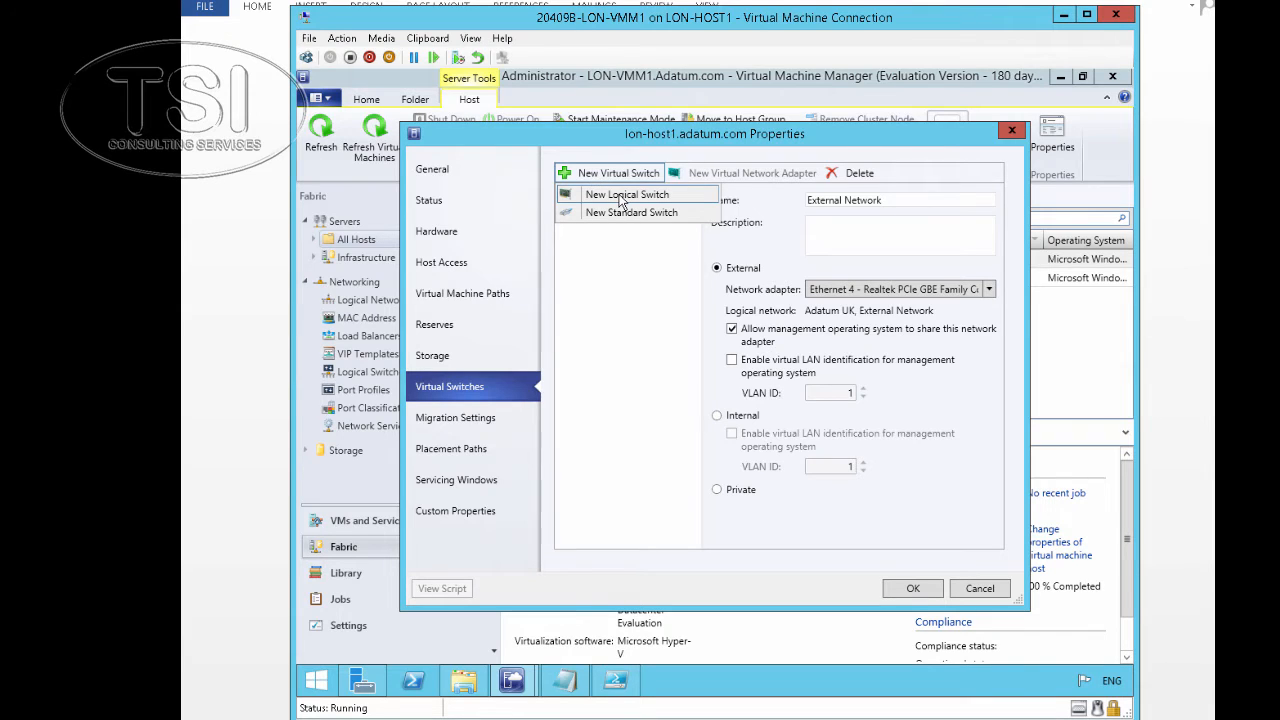
click(622, 196)
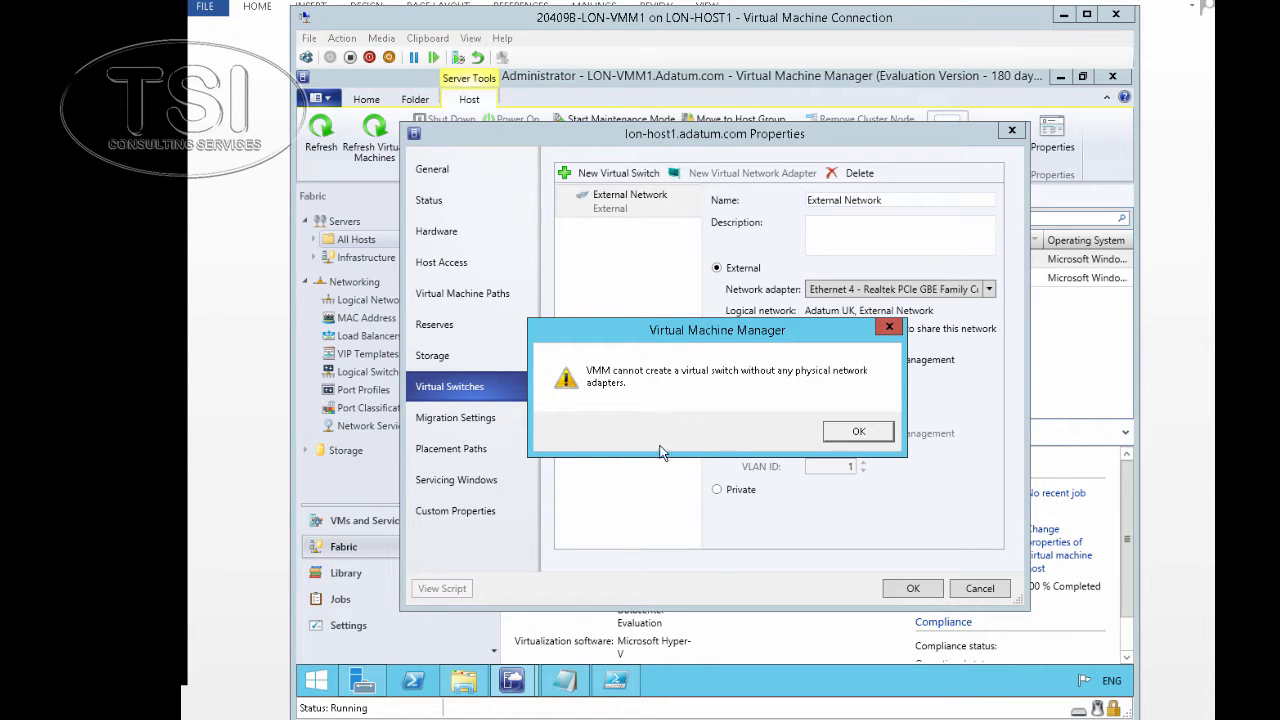
click(862, 433)
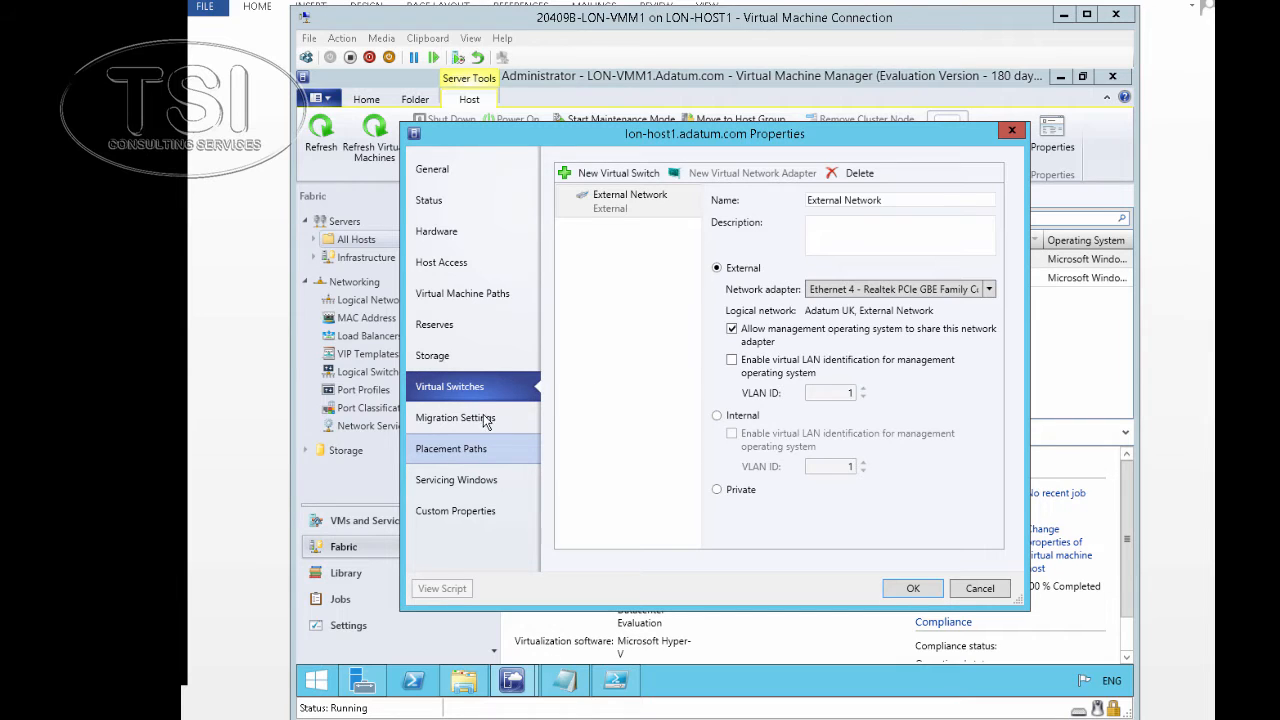
Check the physical adapter's Adatum UK logical network connectivity on lon-host1, then cancel the dialog
click(426, 232)
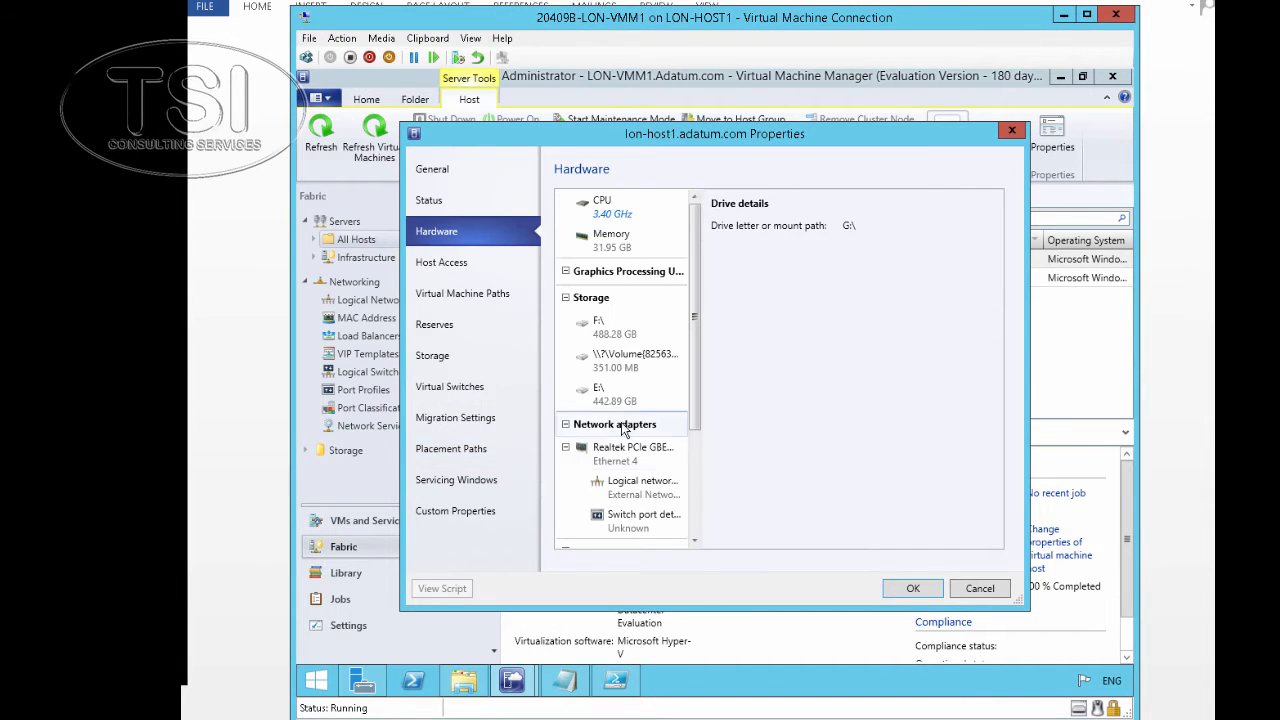
drag(697, 355, 705, 431)
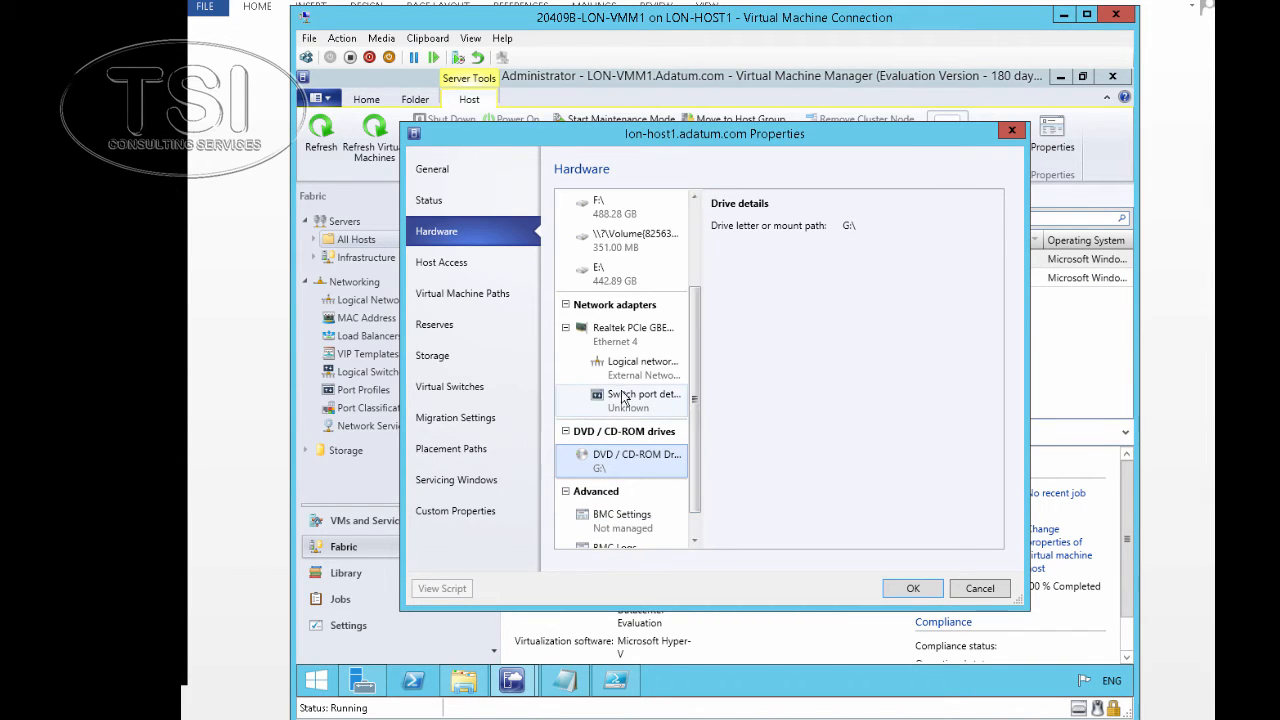
click(622, 341)
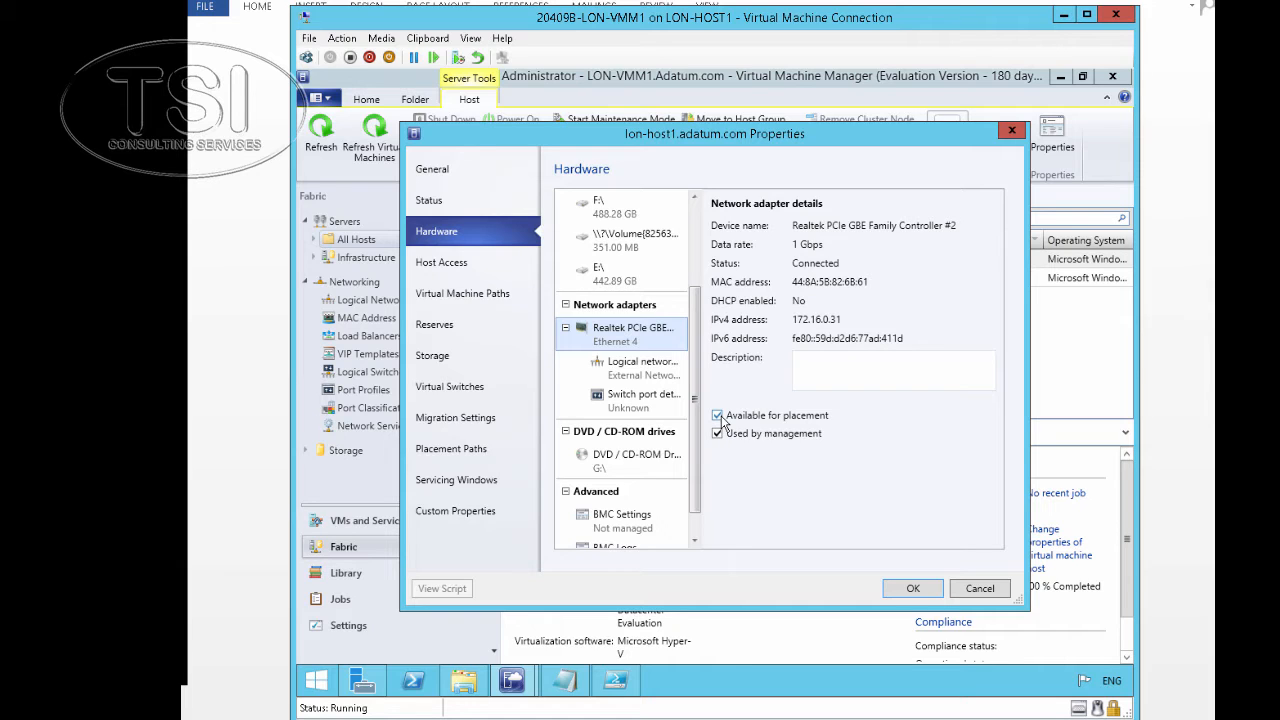
click(634, 373)
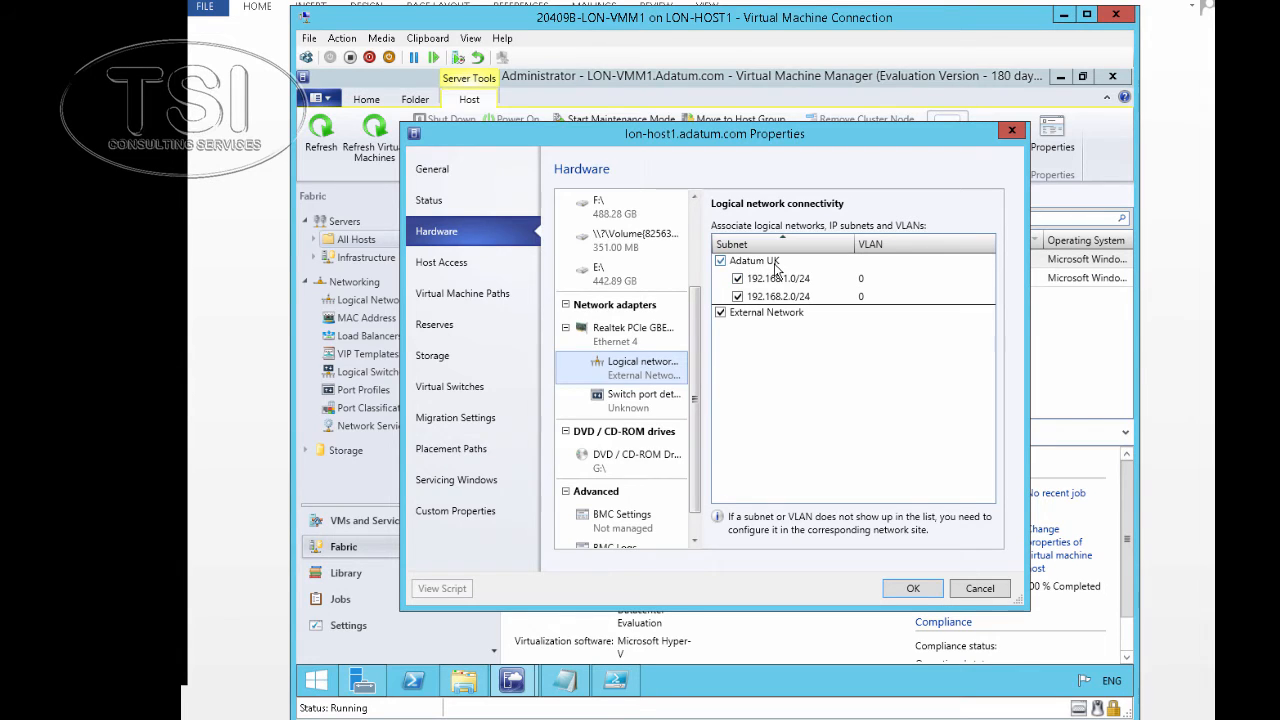
click(983, 588)
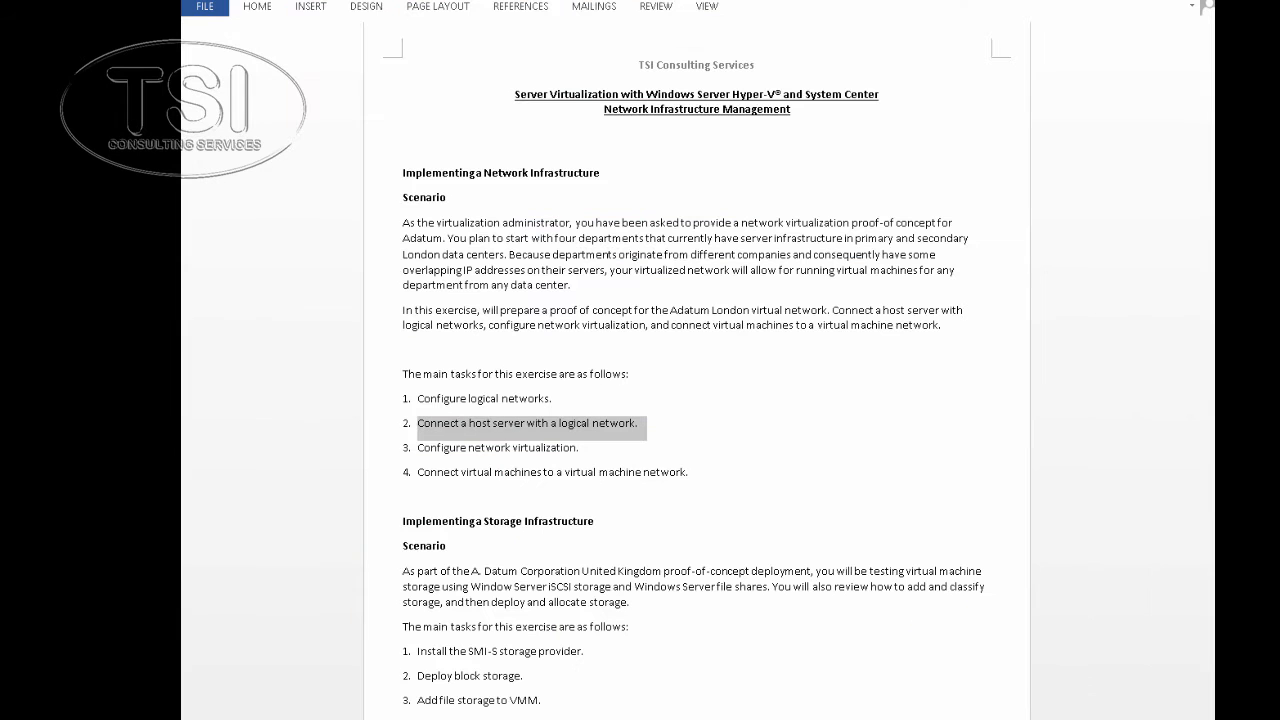
Highlight task 3, Configure network virtualization, in the lab guide and switch back to LON-VMM1
drag(420, 447, 600, 452)
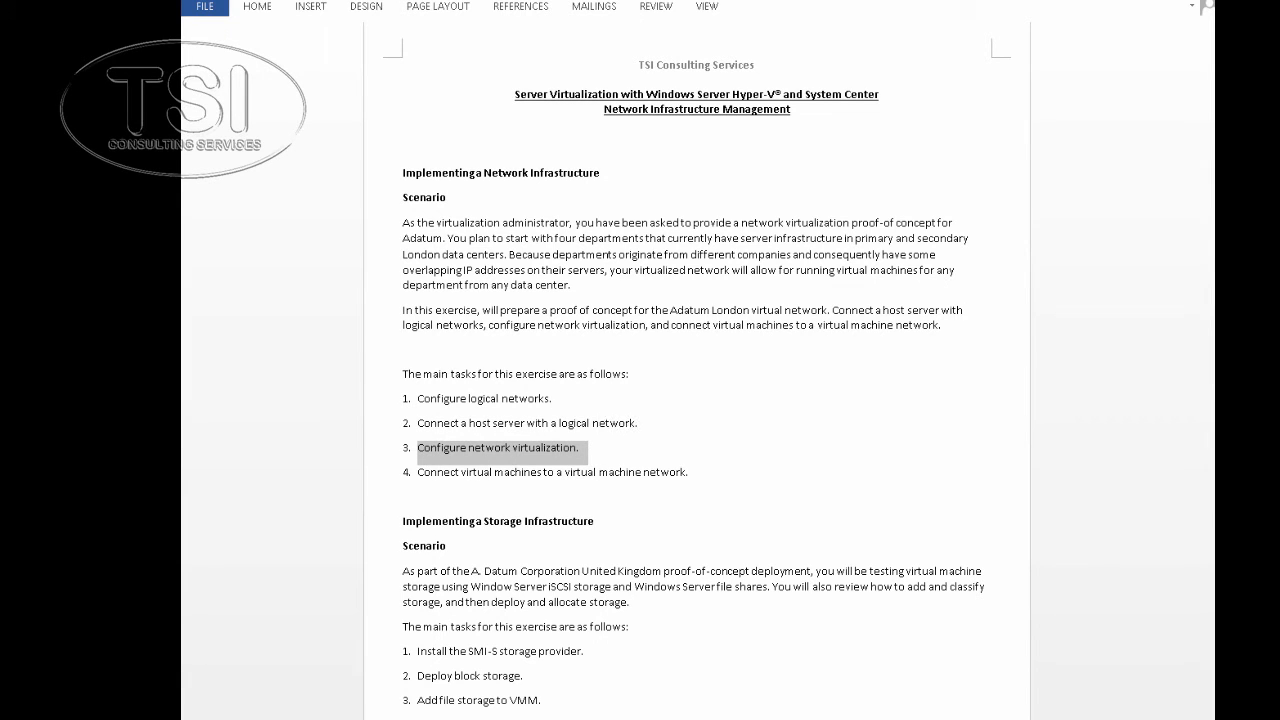
click(450, 719)
click(540, 670)
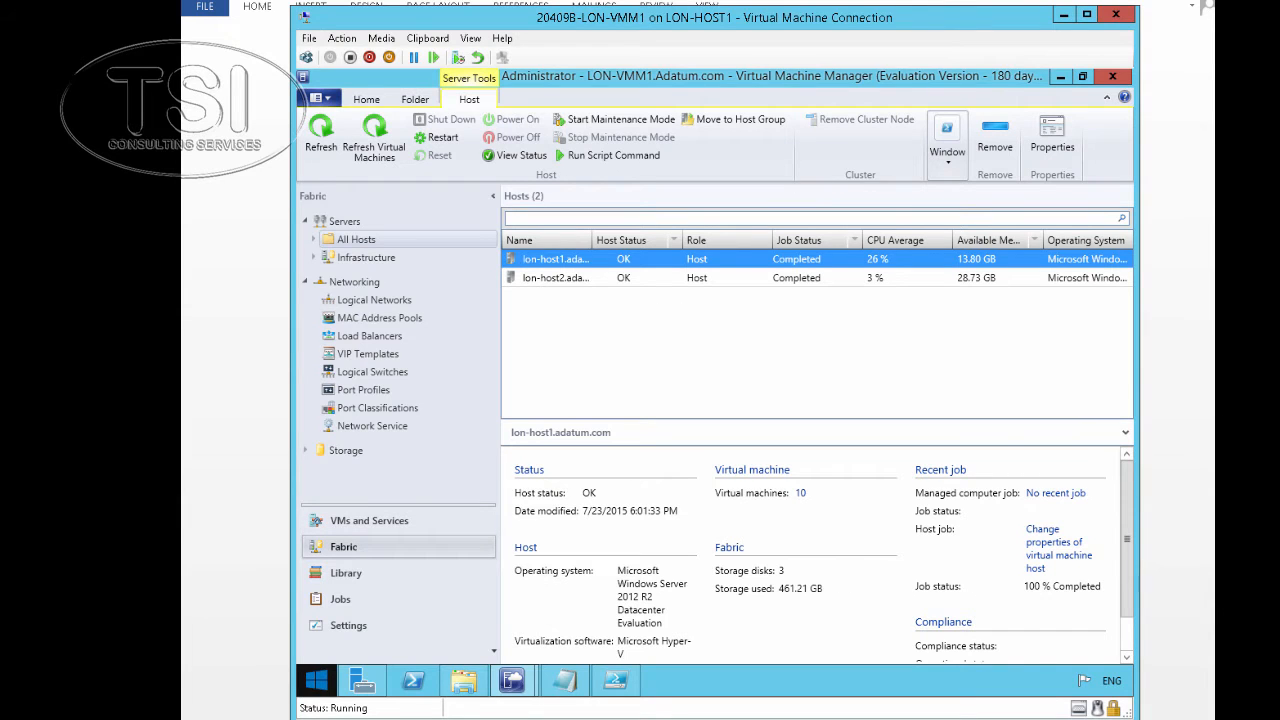
Start a new VM network named Adatum North, keeping network virtualization isolation
click(352, 526)
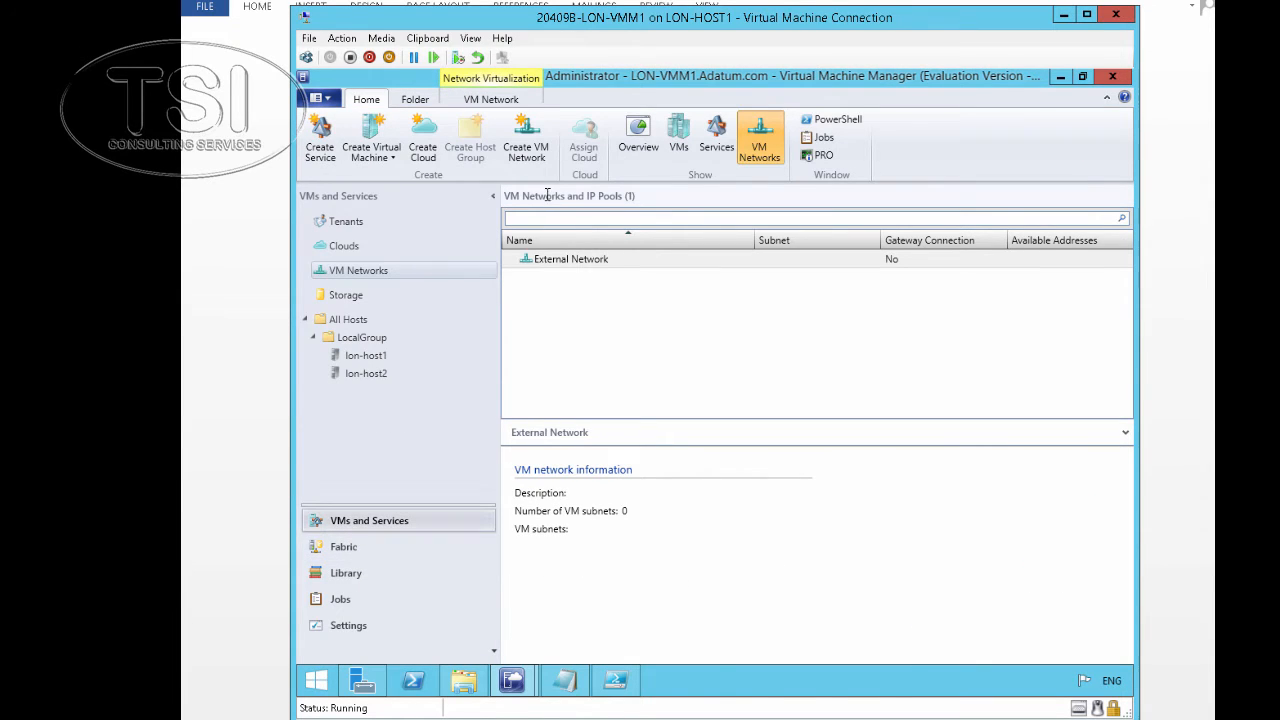
click(530, 142)
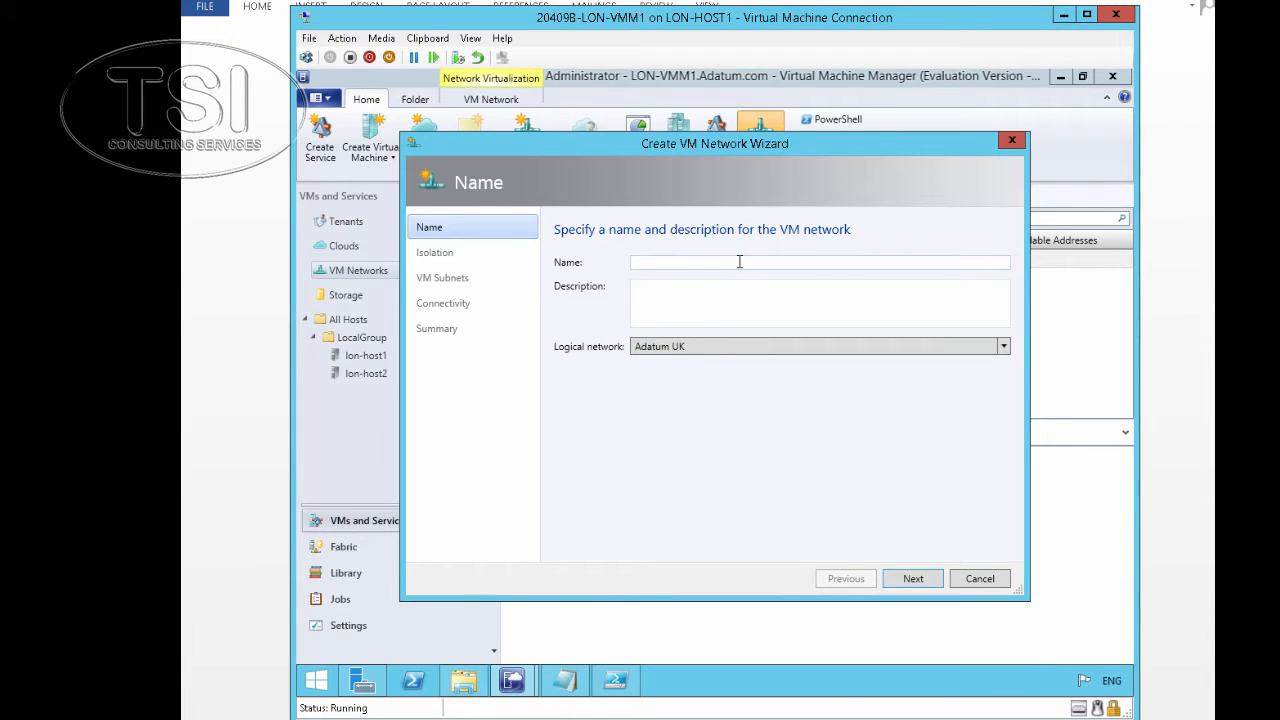
text(Adatum North)
click(908, 582)
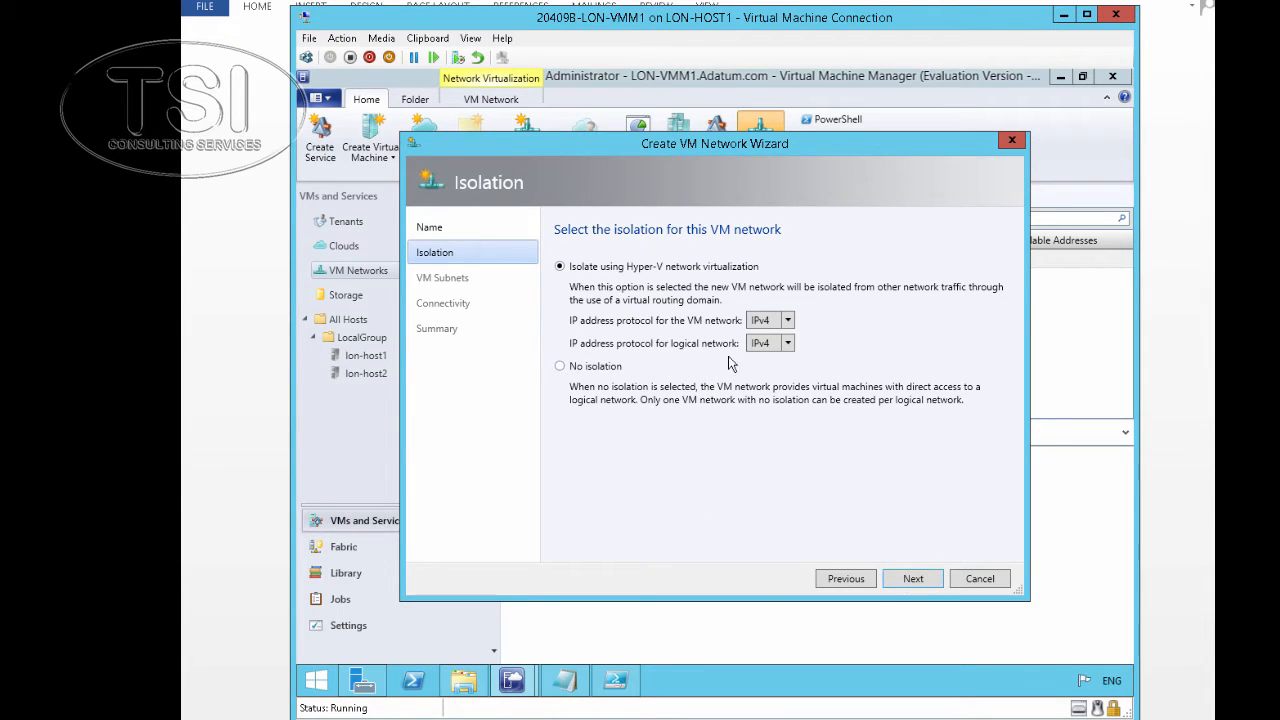
click(918, 582)
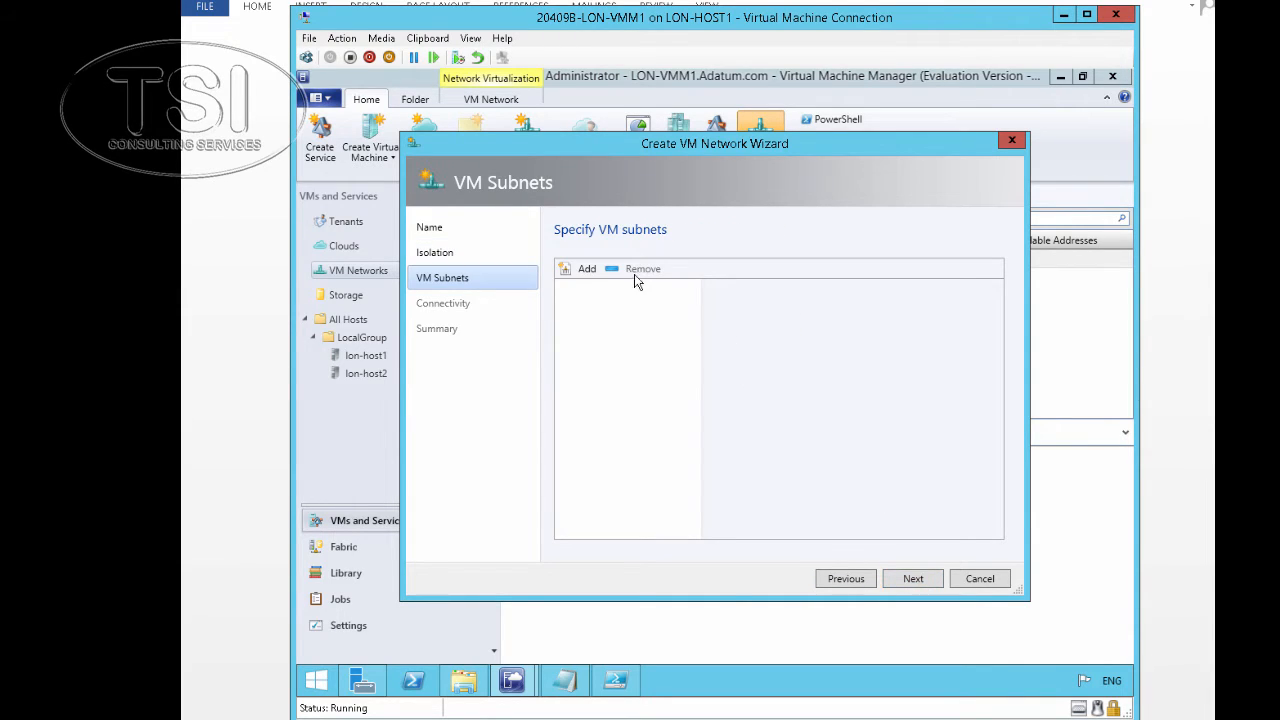
Add the Adatum Finance subnet 192.168.4.0/24, finish the wizard, and check the creation job
click(586, 270)
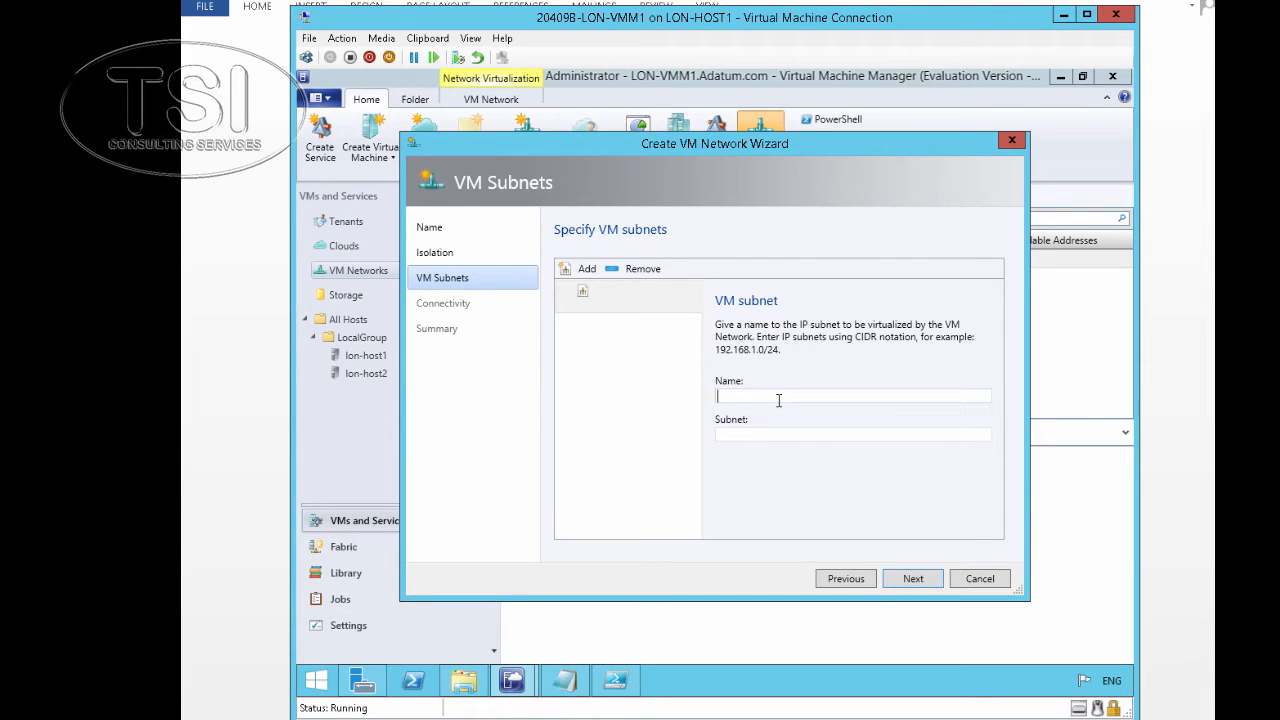
text(Adatum Finance)
click(781, 433)
text(1)
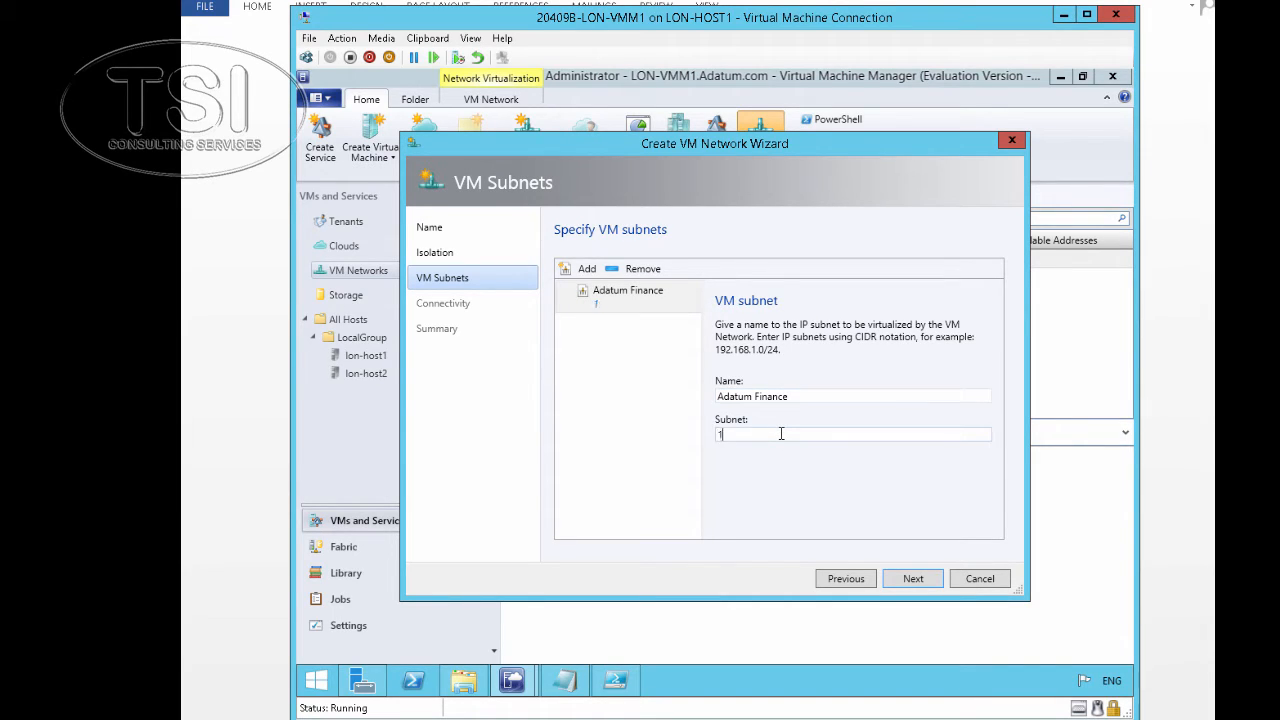
text(92.168.4.0/24)
double_click(740, 396)
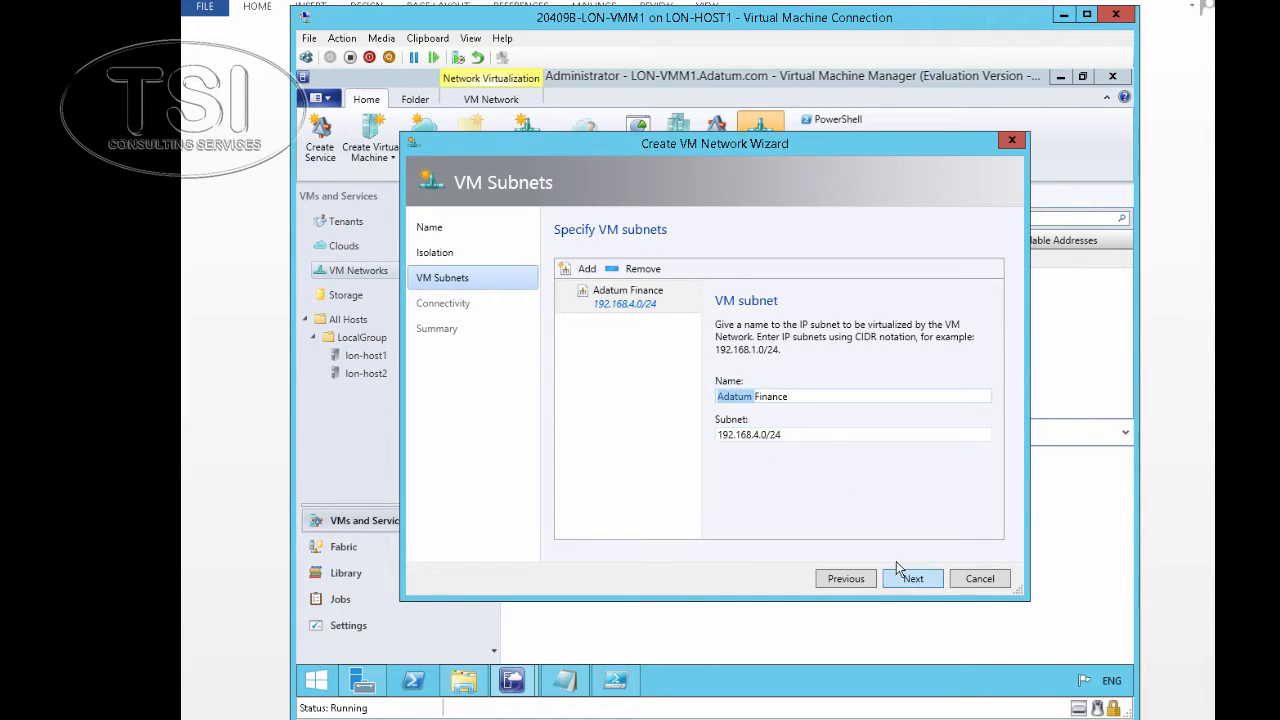
click(910, 584)
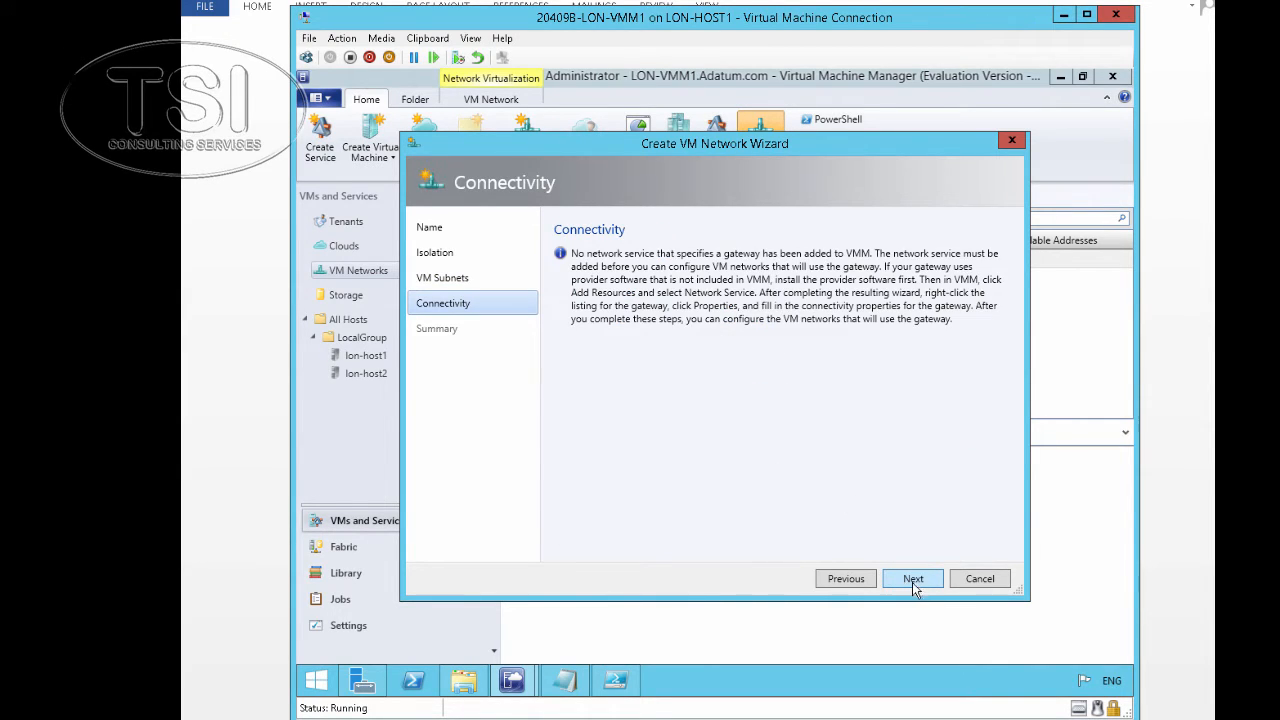
click(914, 584)
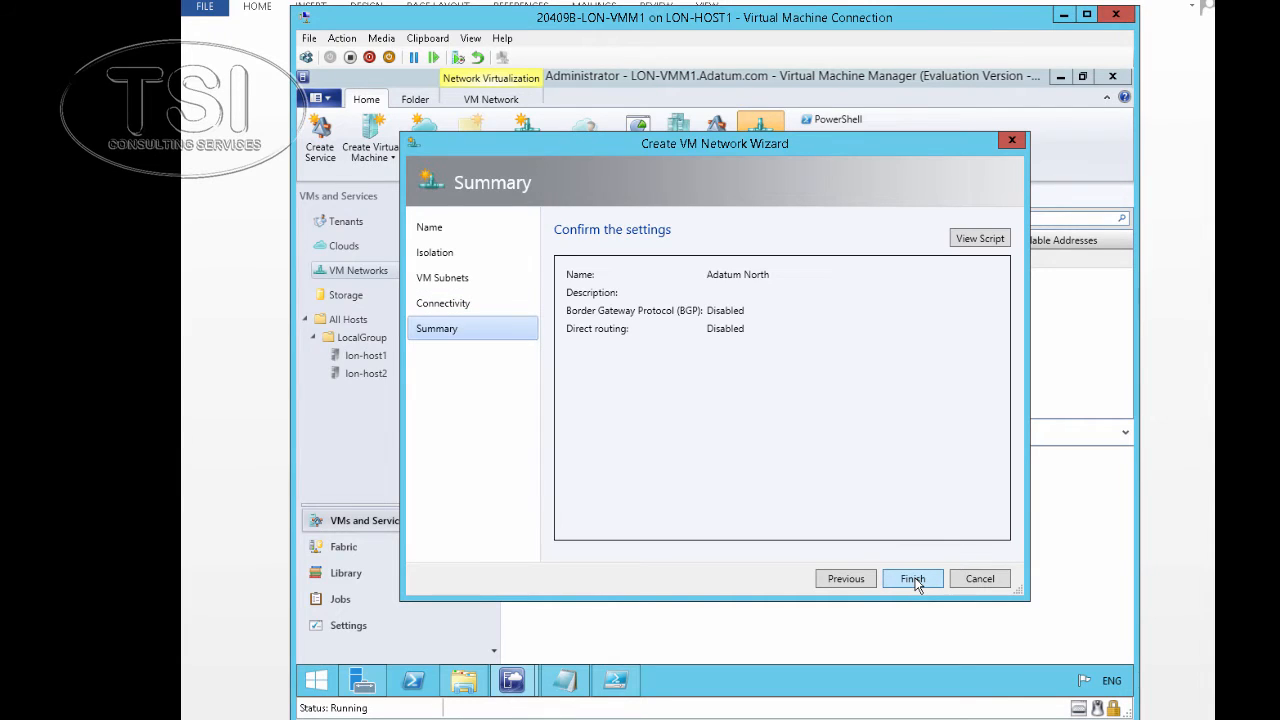
click(913, 582)
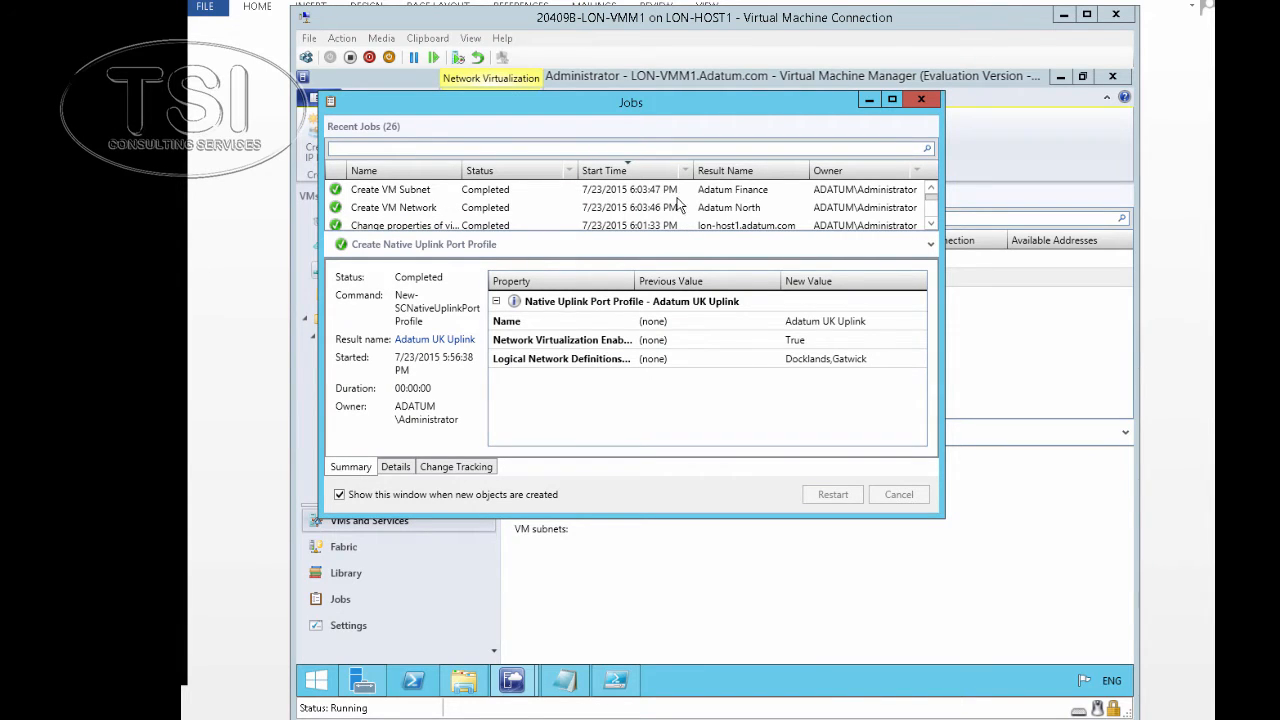
click(642, 193)
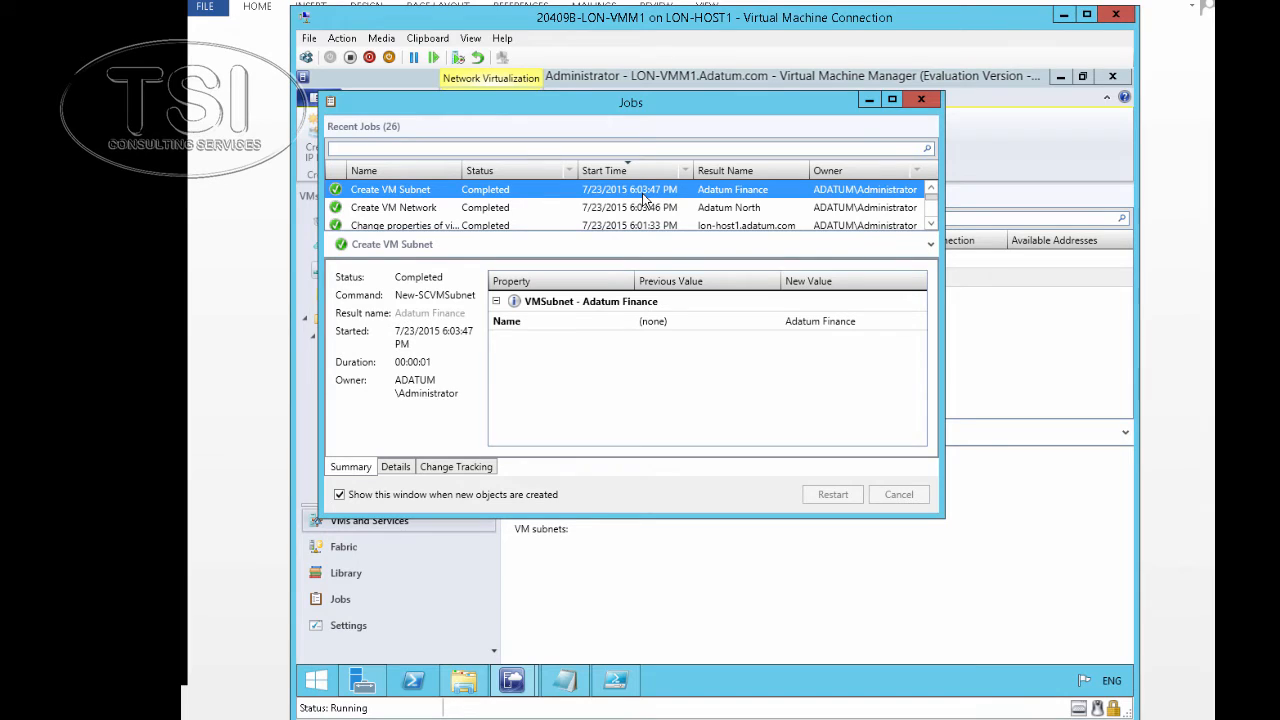
click(865, 98)
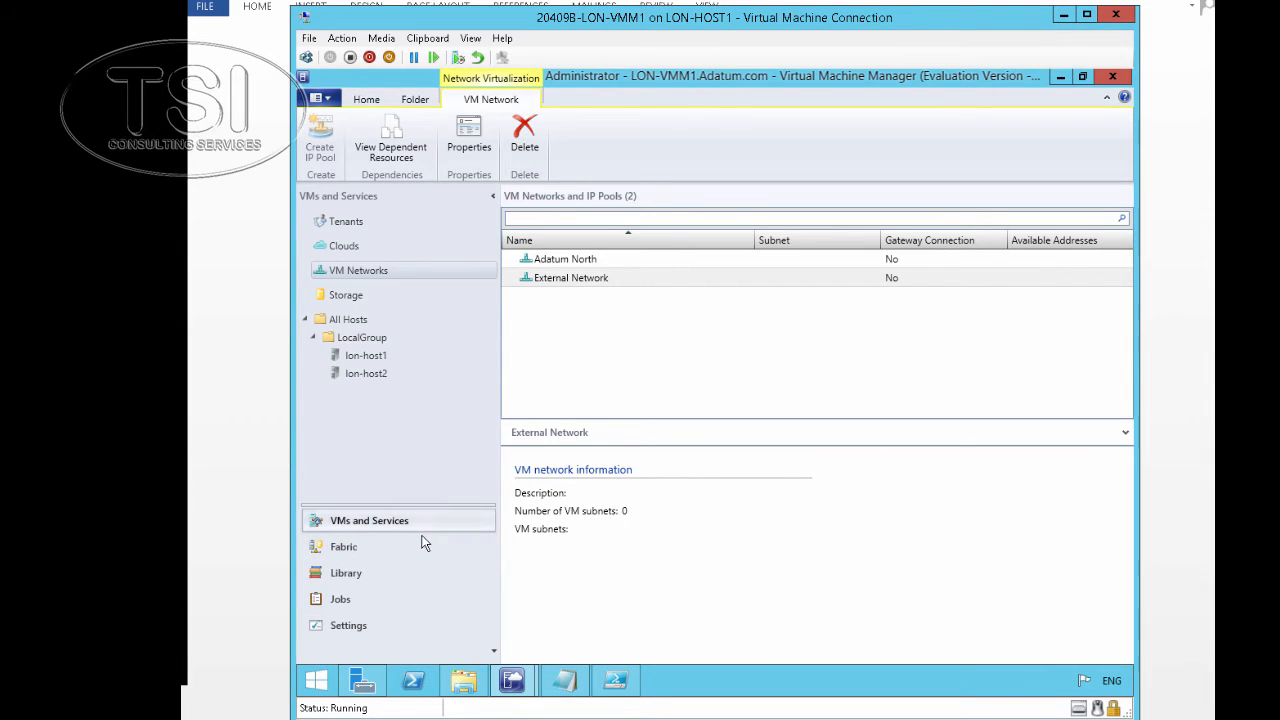
Start another VM network named Adatum South, correcting the typo, with default isolation
right_click(412, 275)
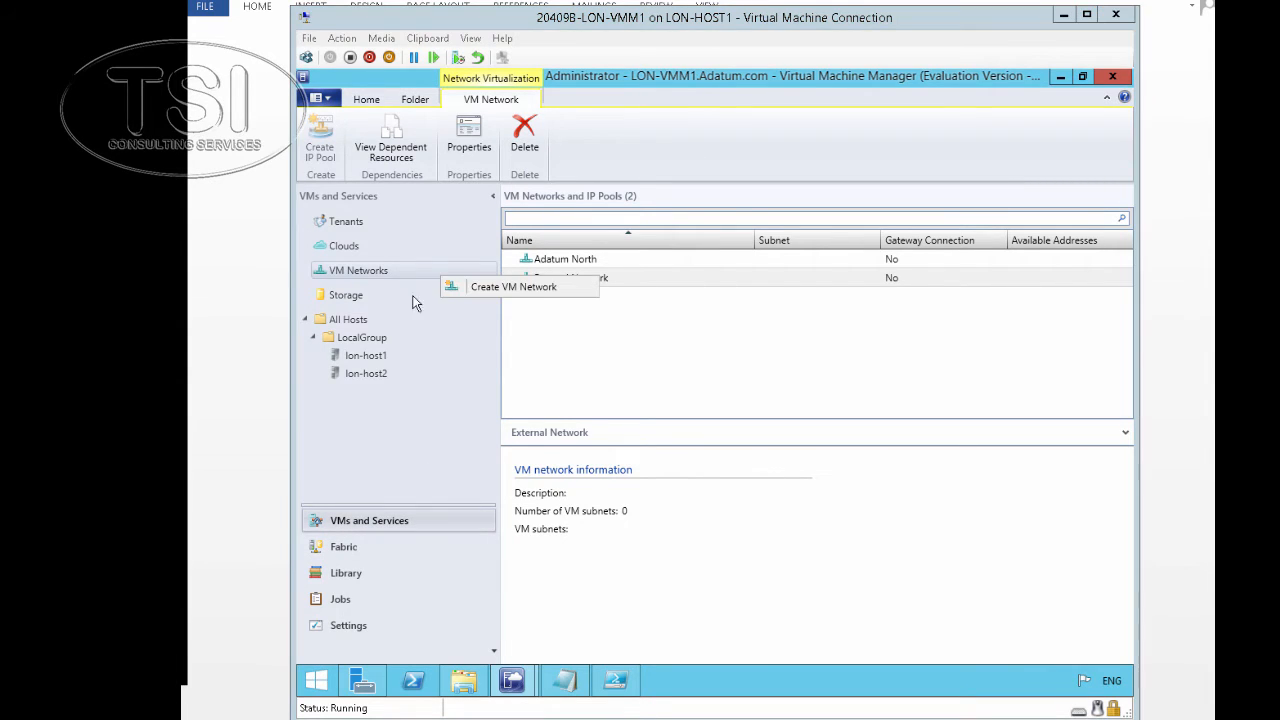
click(501, 284)
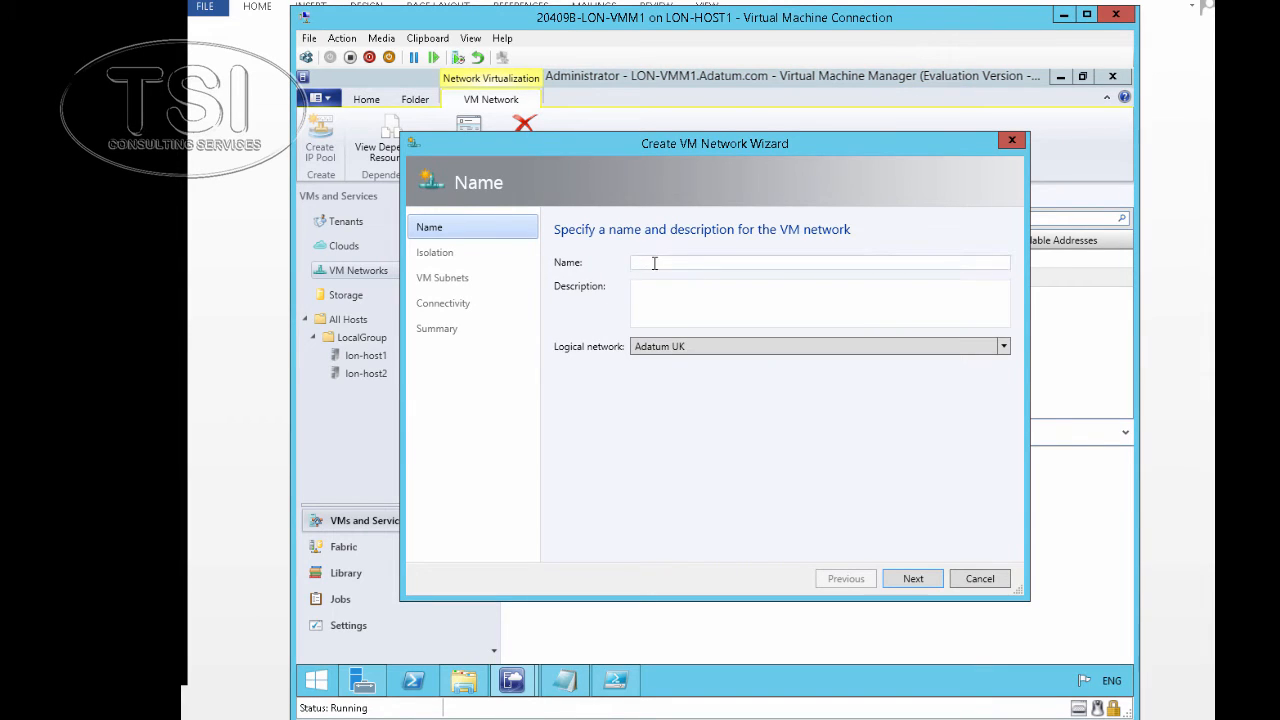
text(Adatum Soutgh)
key(BackSpace)
key(BackSpace)
text(h)
click(909, 582)
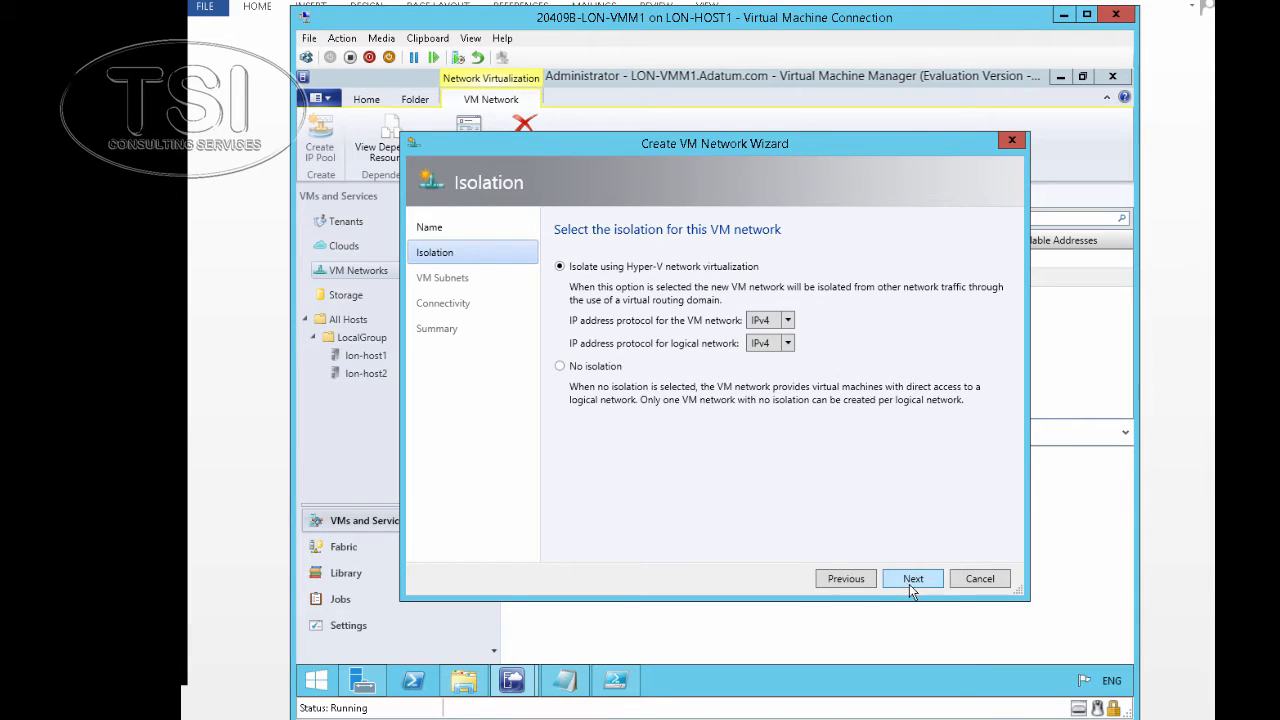
click(911, 586)
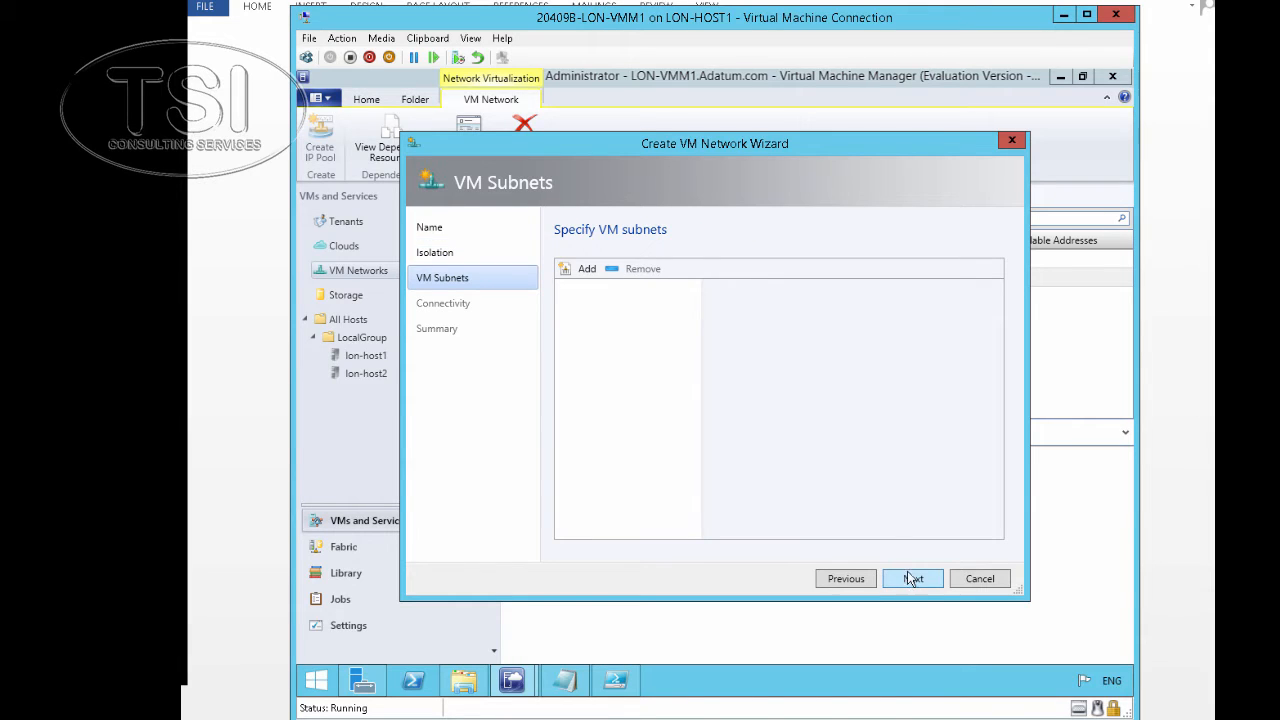
Add subnets Adatum Warehouse 192.168.4.0/24 and Adatum Logistics 192.168.5.0/24
click(604, 272)
click(778, 397)
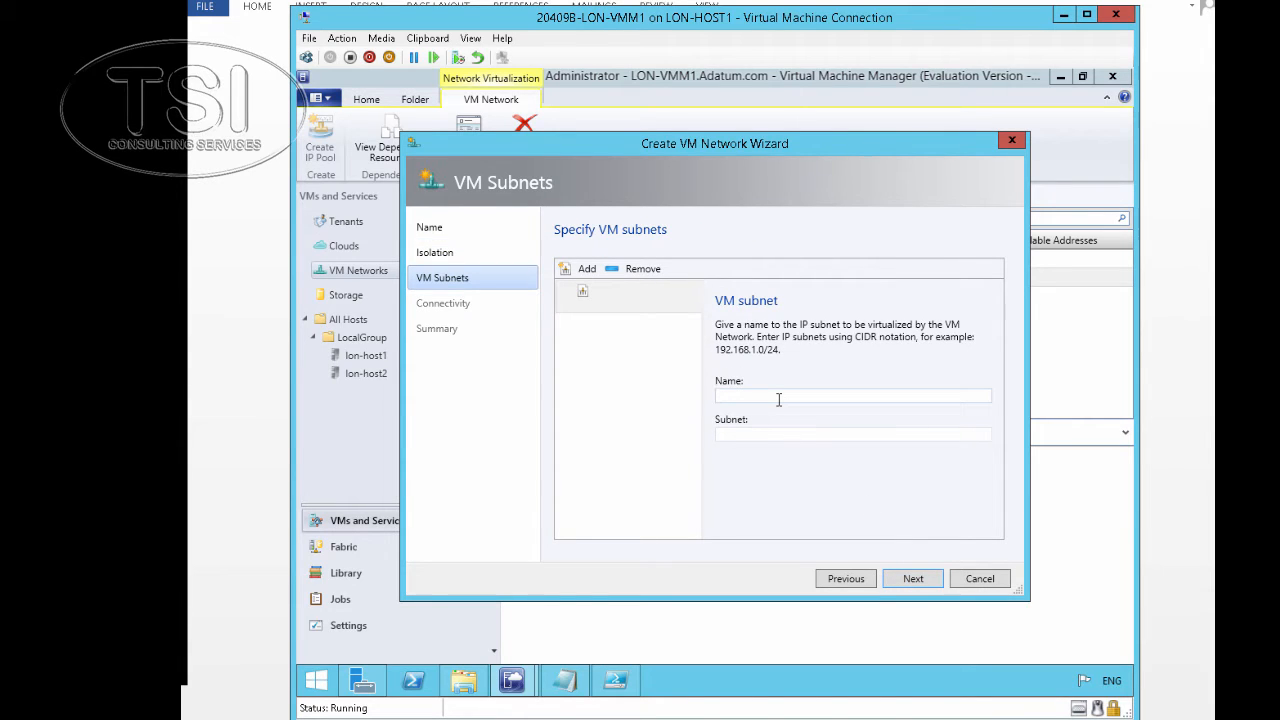
text(Adatum Warehouse)
click(805, 440)
text(192)
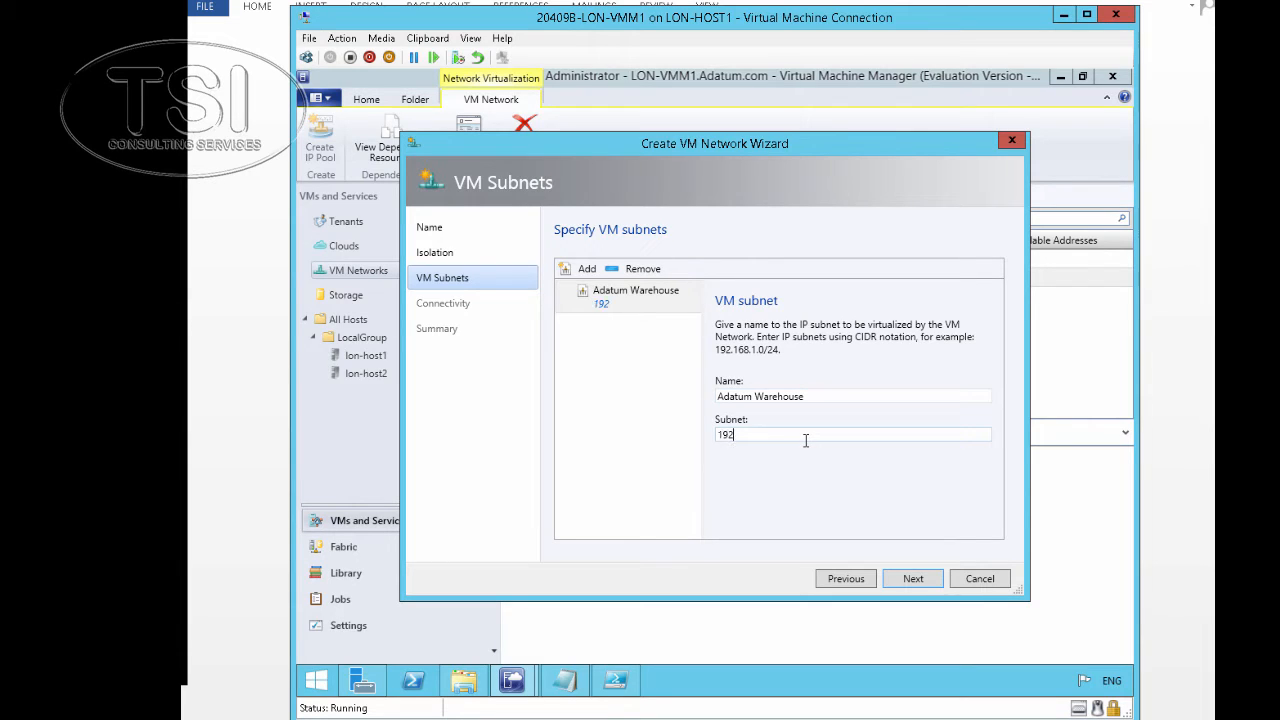
text(.168.4.0/24)
click(577, 272)
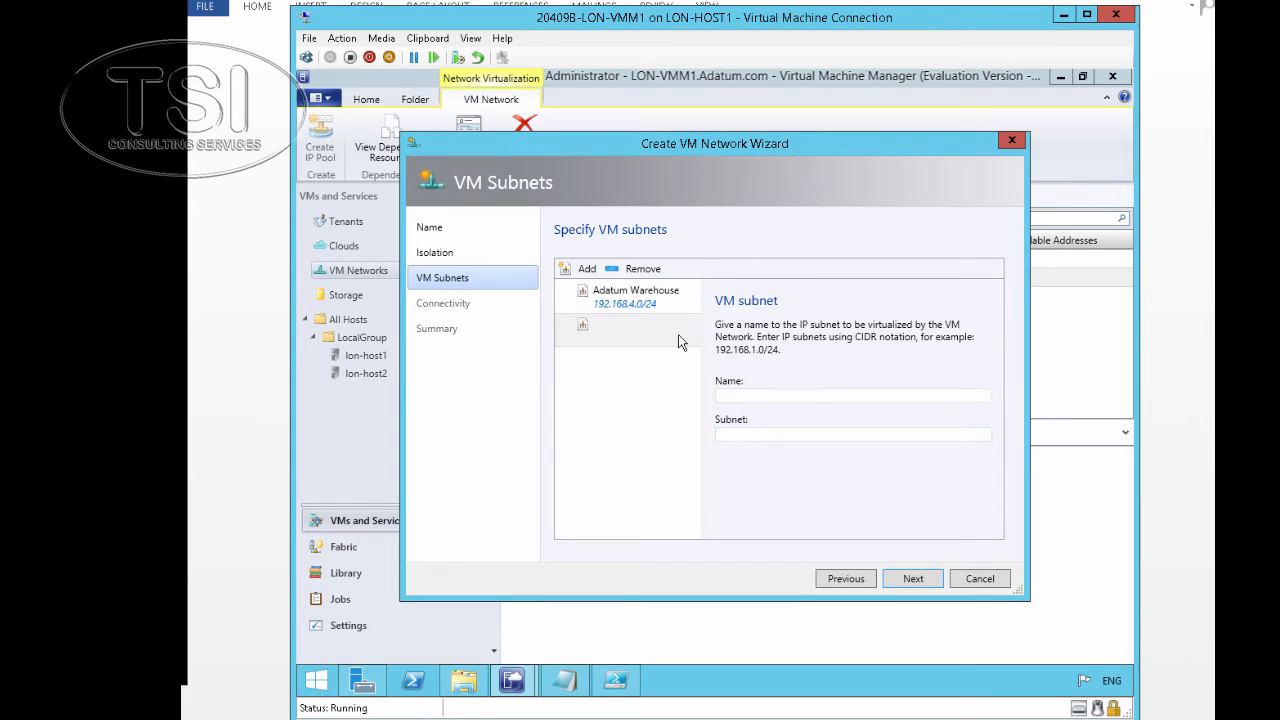
click(740, 395)
text(Adatum)
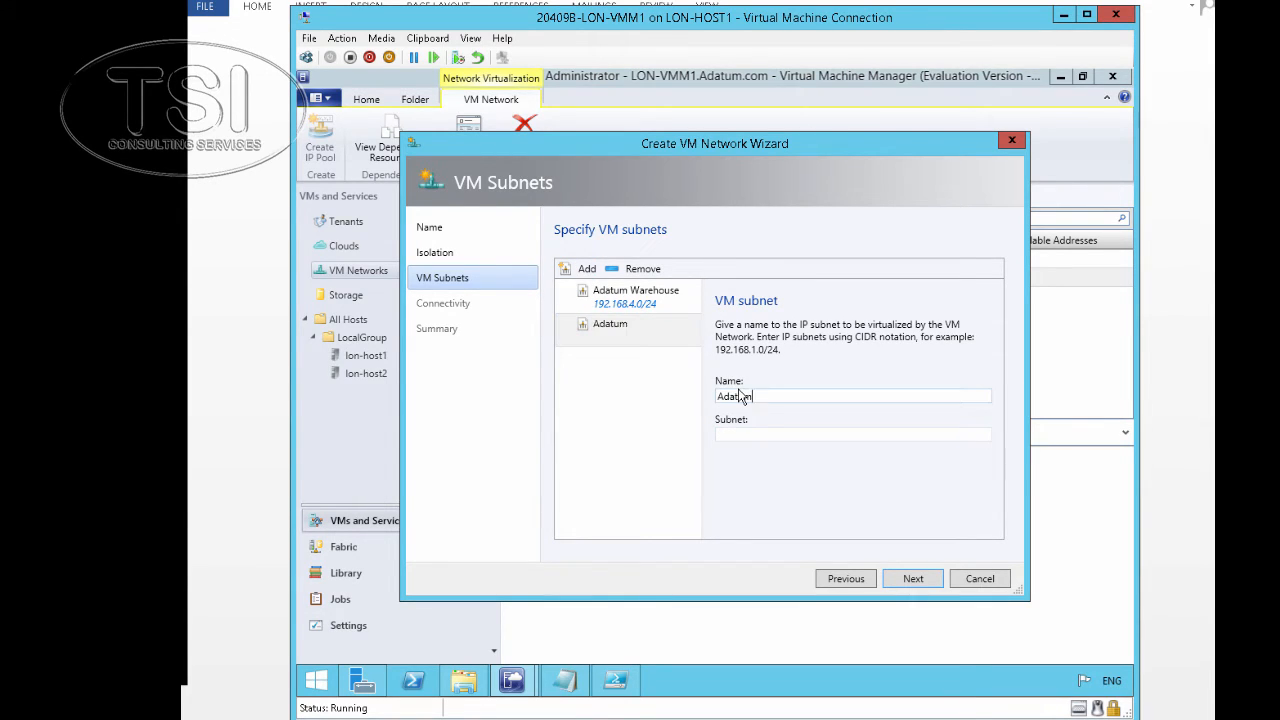
text( Logistics)
click(777, 434)
text(192.1)
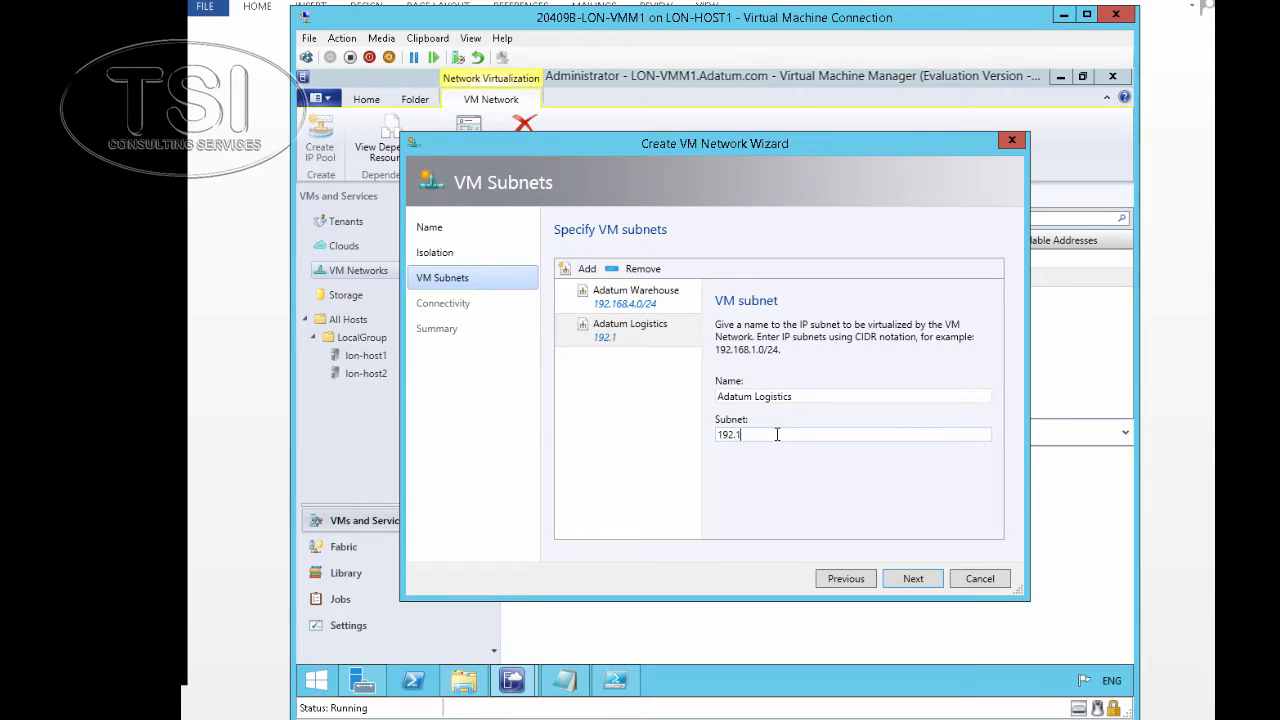
text(68.5.0/24)
Finish creating Adatum South and check the Adatum Logistics subnet job
click(913, 580)
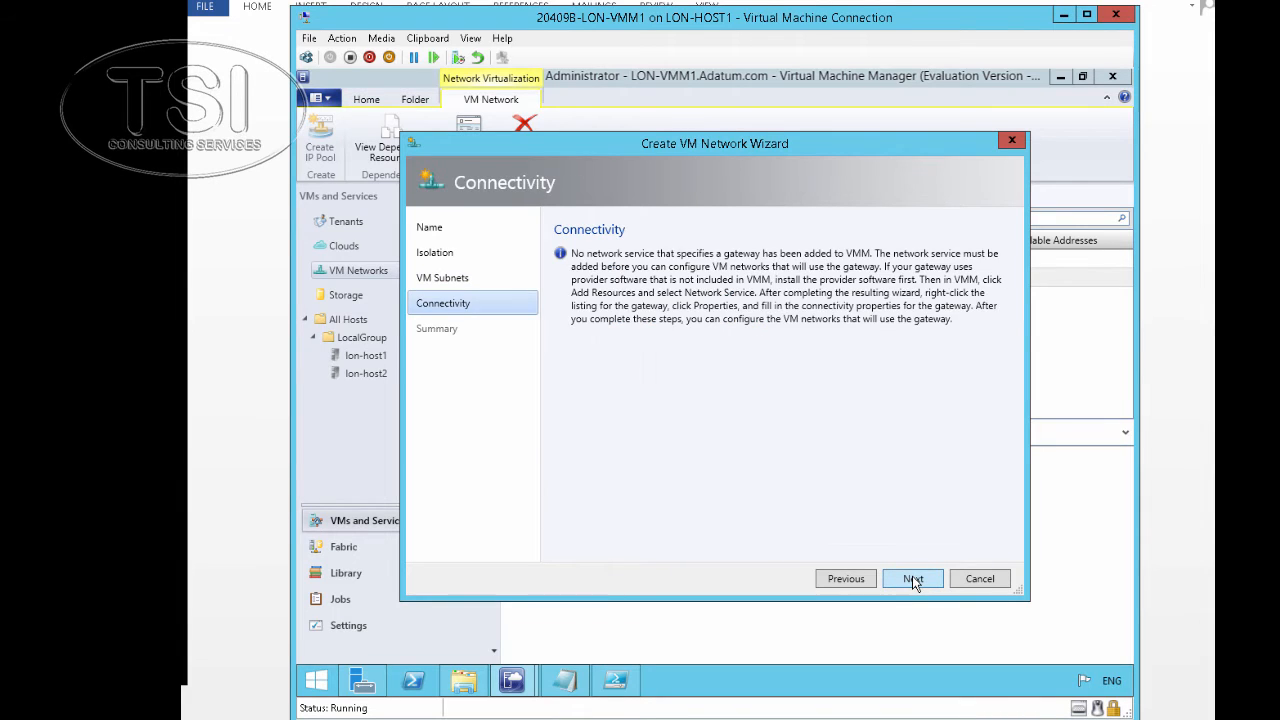
click(913, 580)
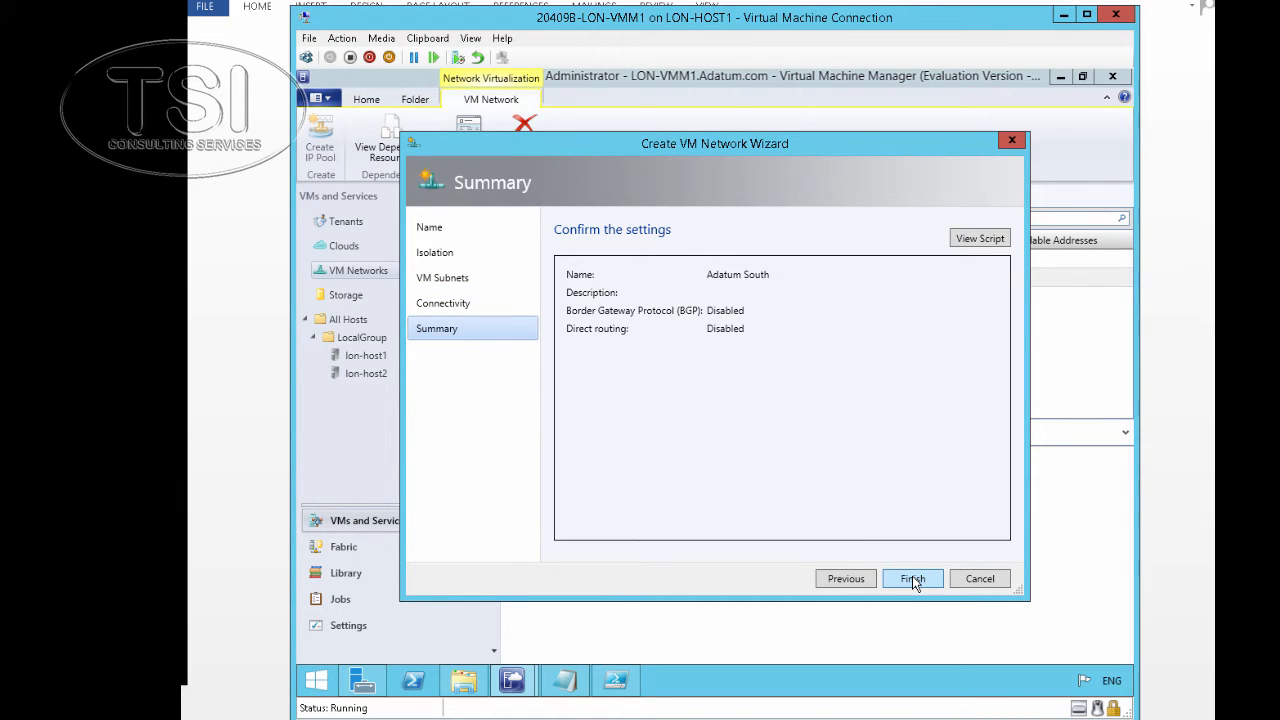
click(913, 579)
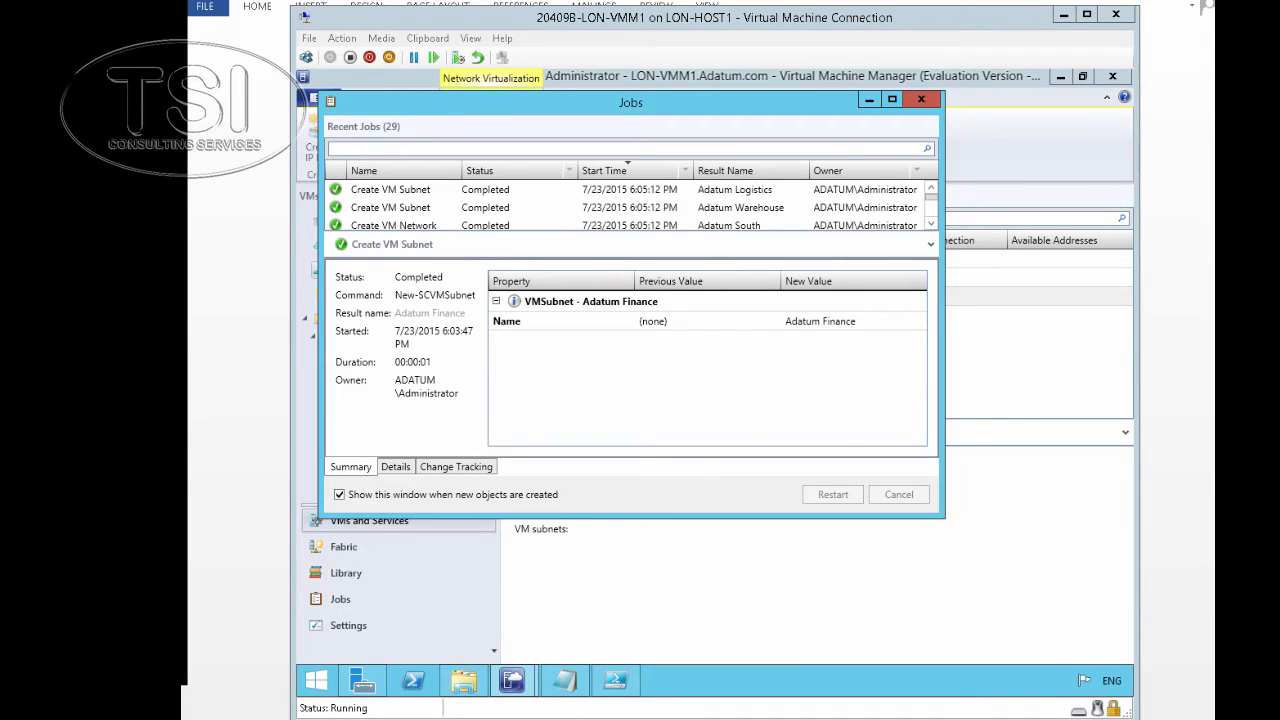
click(436, 192)
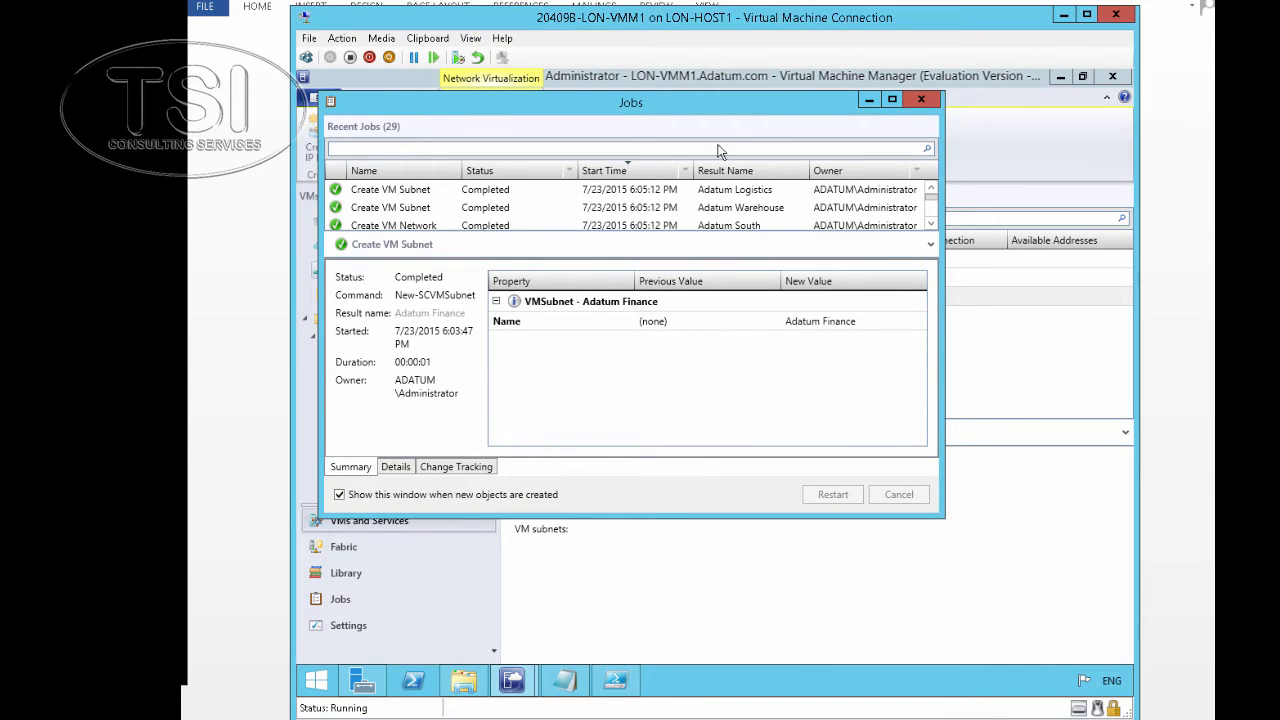
click(868, 100)
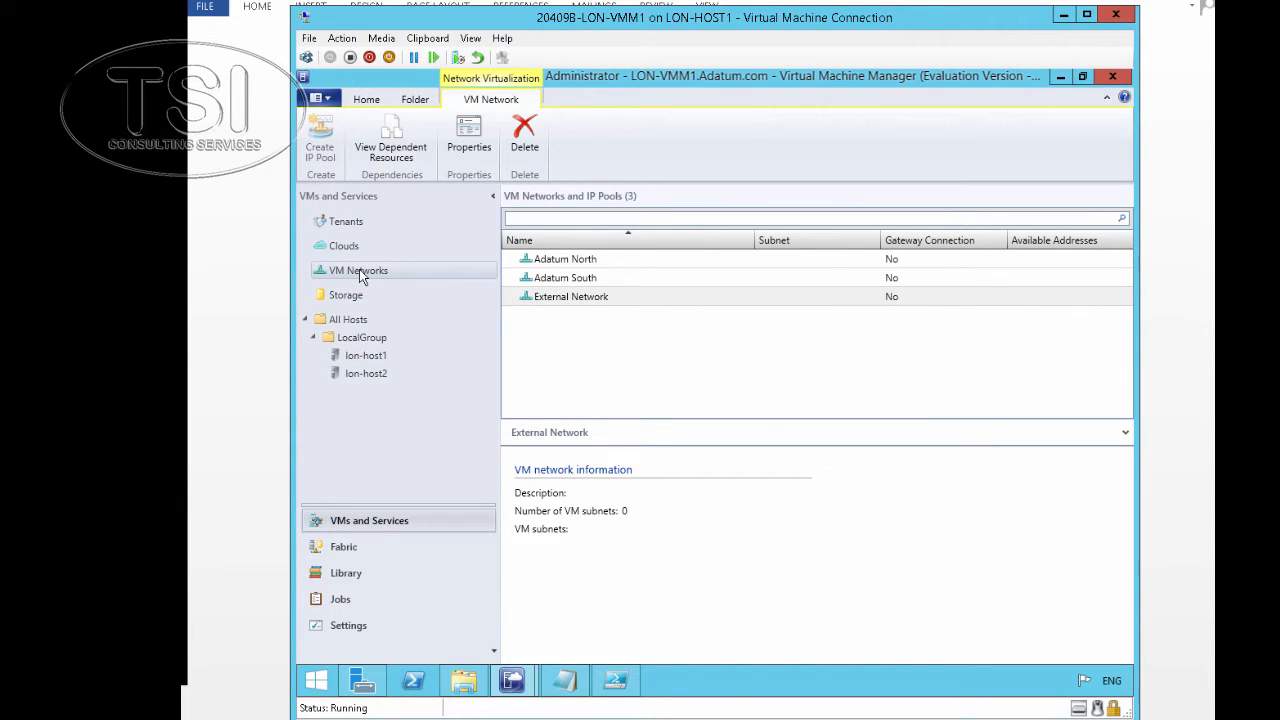
Create 'Adatum Finance VM Network IP Pool' on Adatum North with the default 192.168.4.2–192.168.4.254 range
right_click(553, 262)
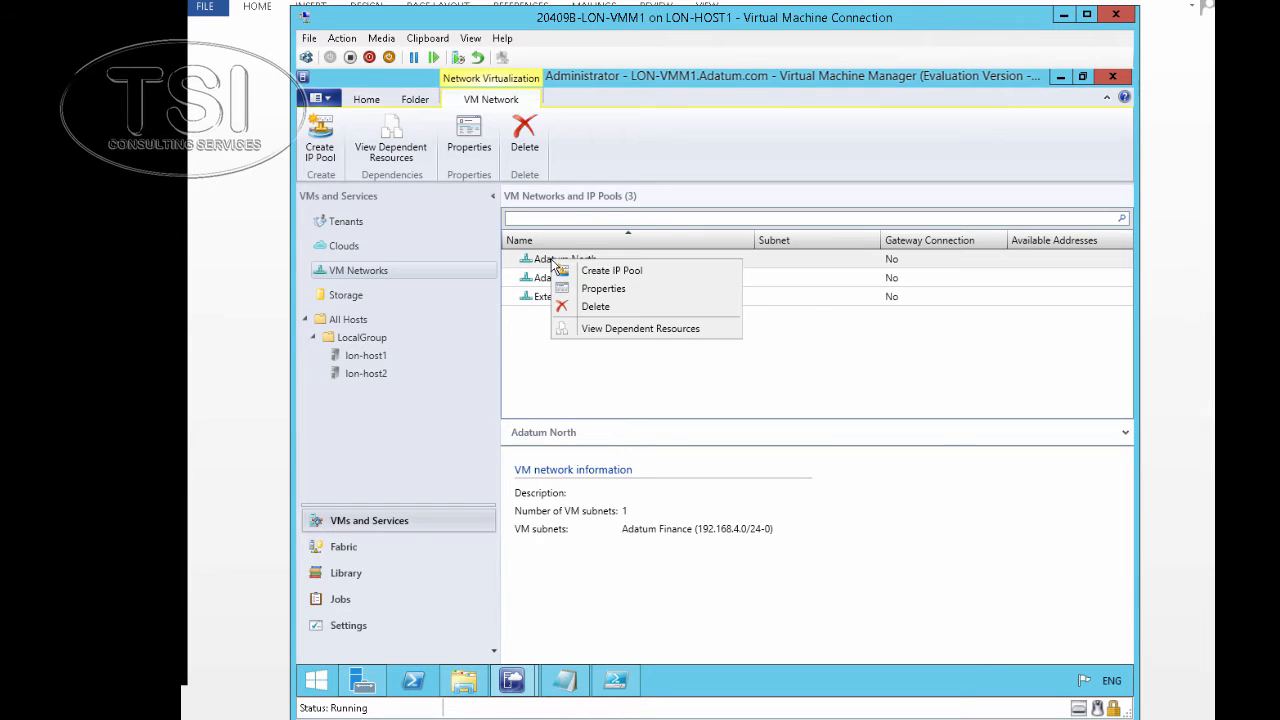
click(590, 270)
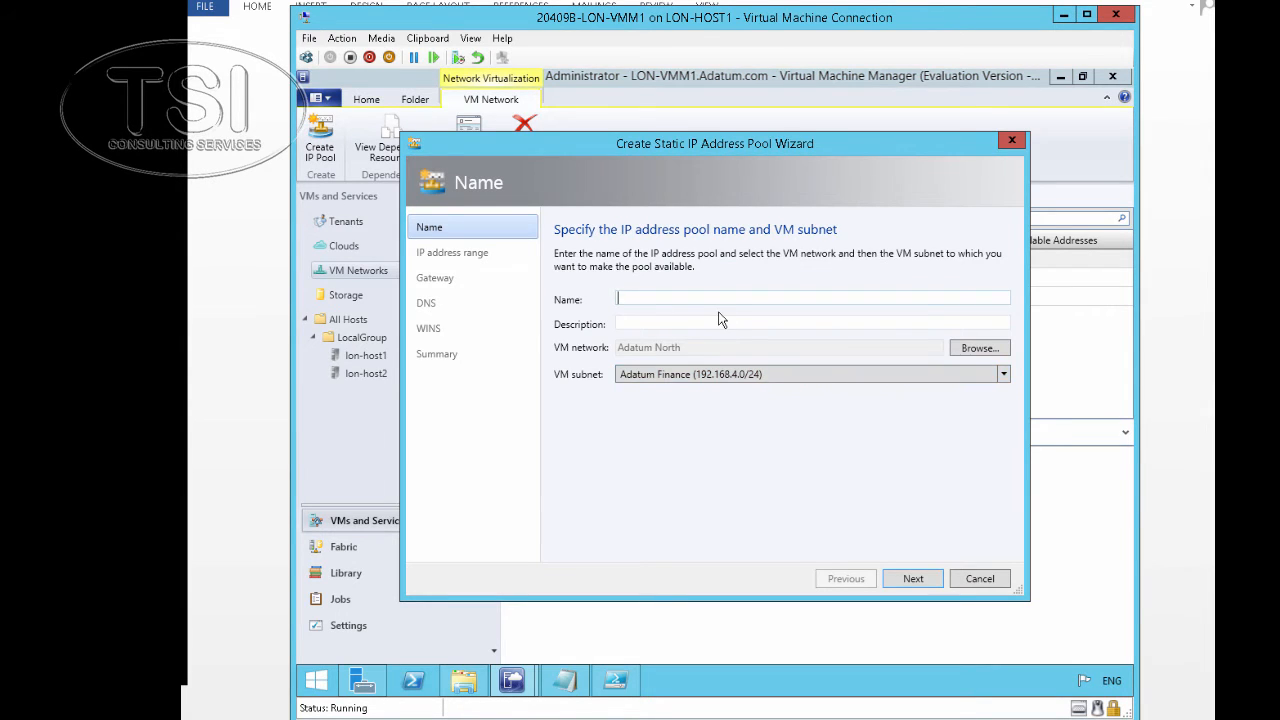
text(Adatum Finance VM Network IP Pool)
click(918, 579)
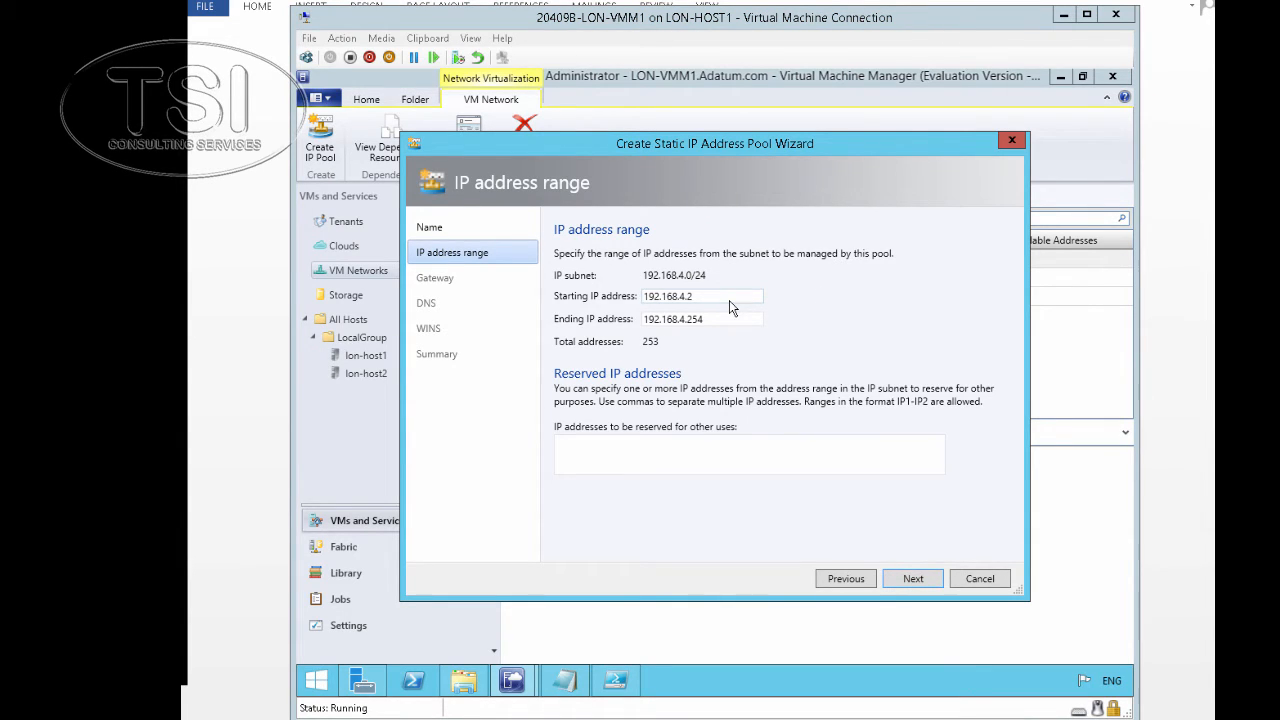
click(913, 578)
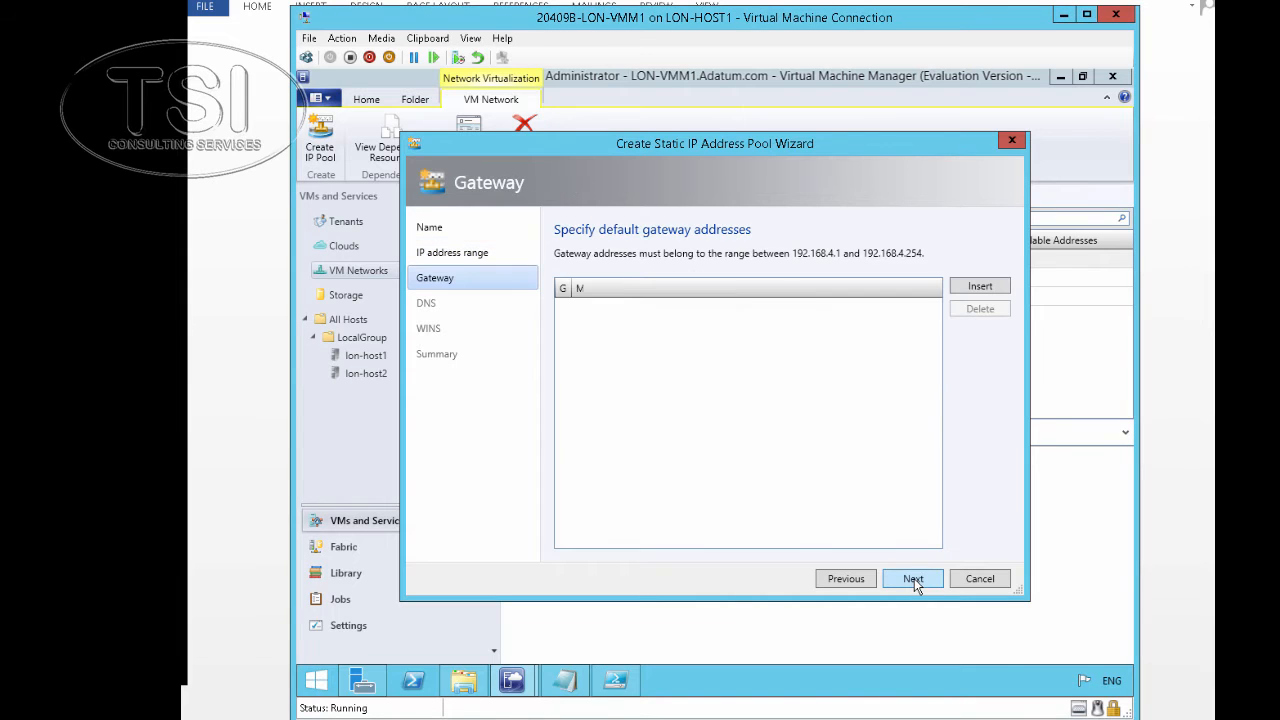
click(914, 578)
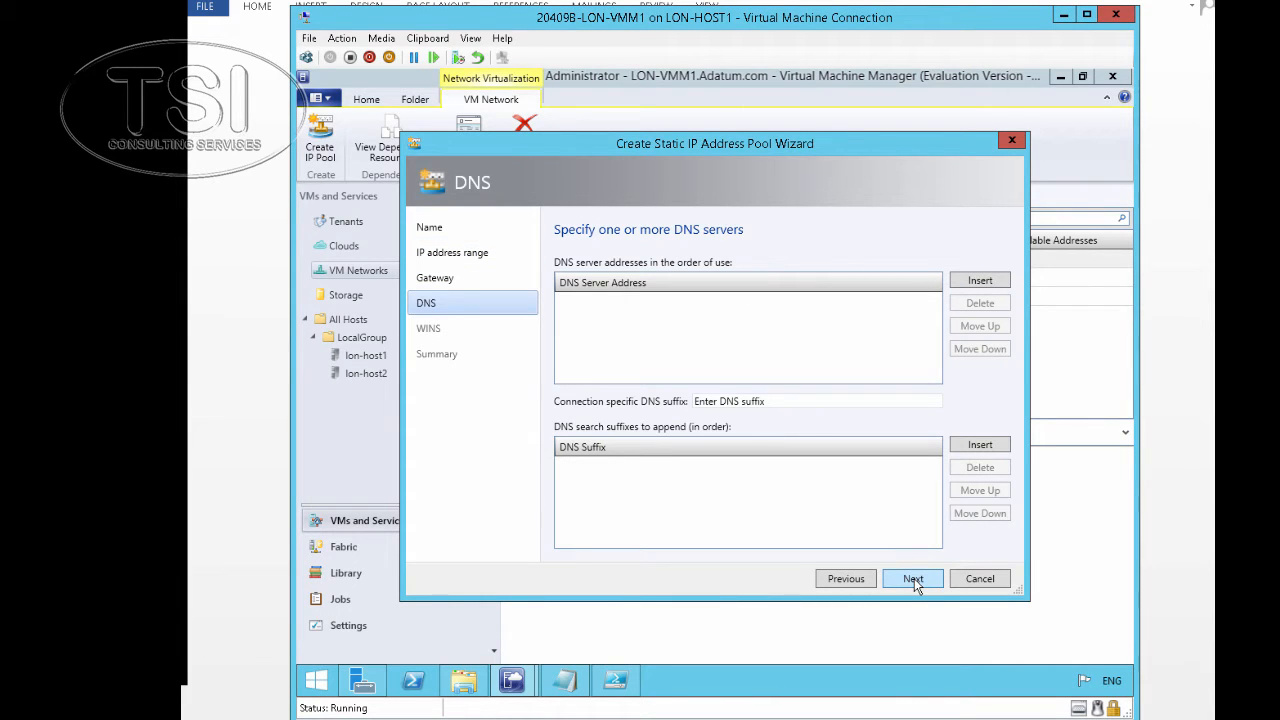
click(914, 578)
click(914, 578)
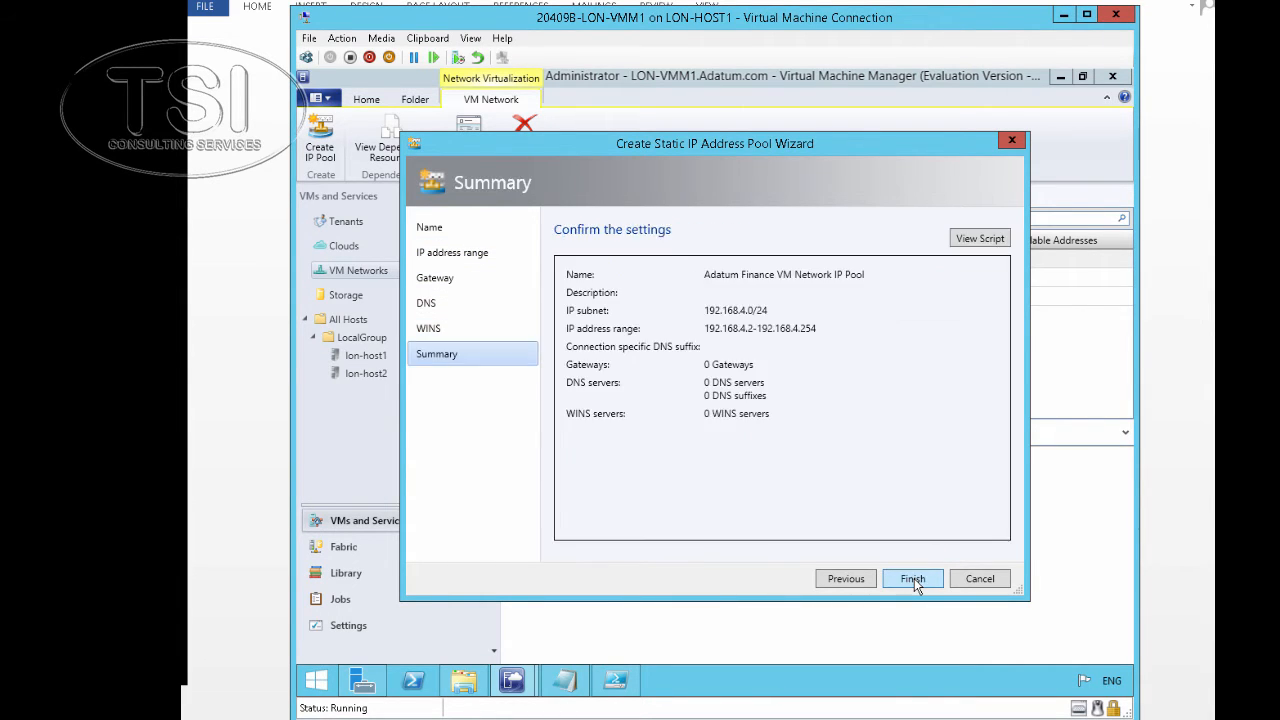
click(914, 578)
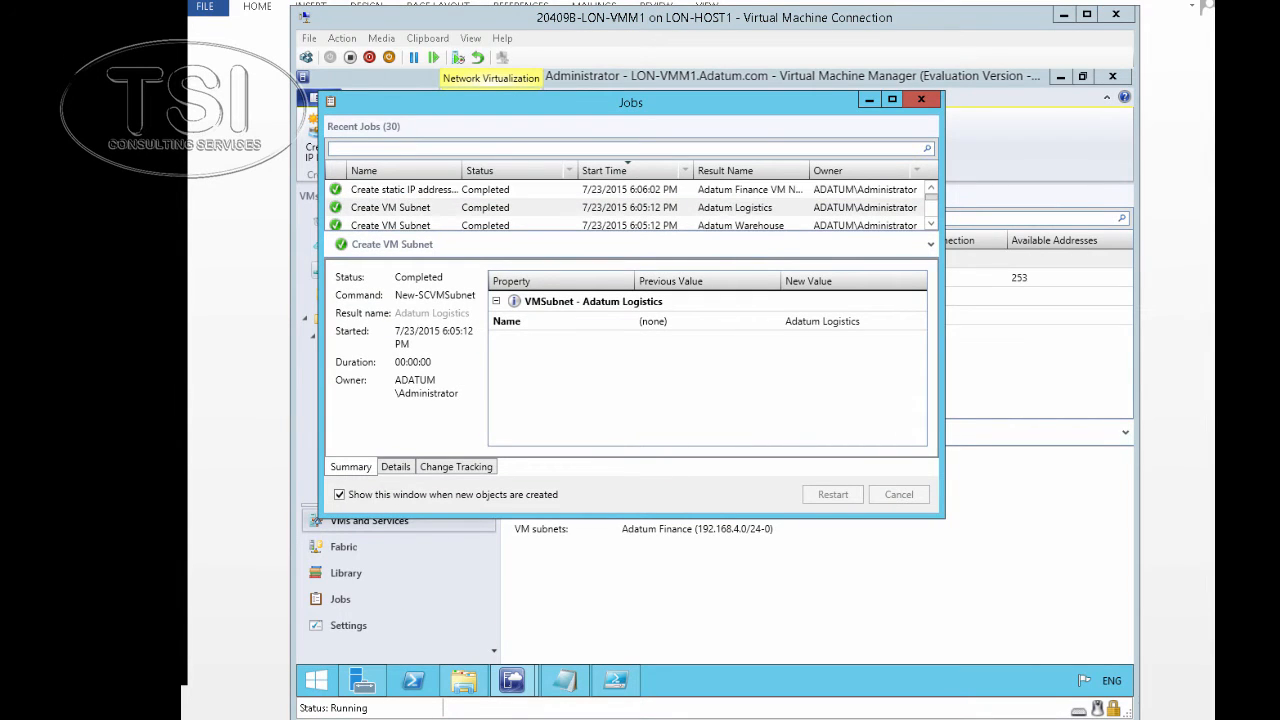
click(869, 101)
click(575, 299)
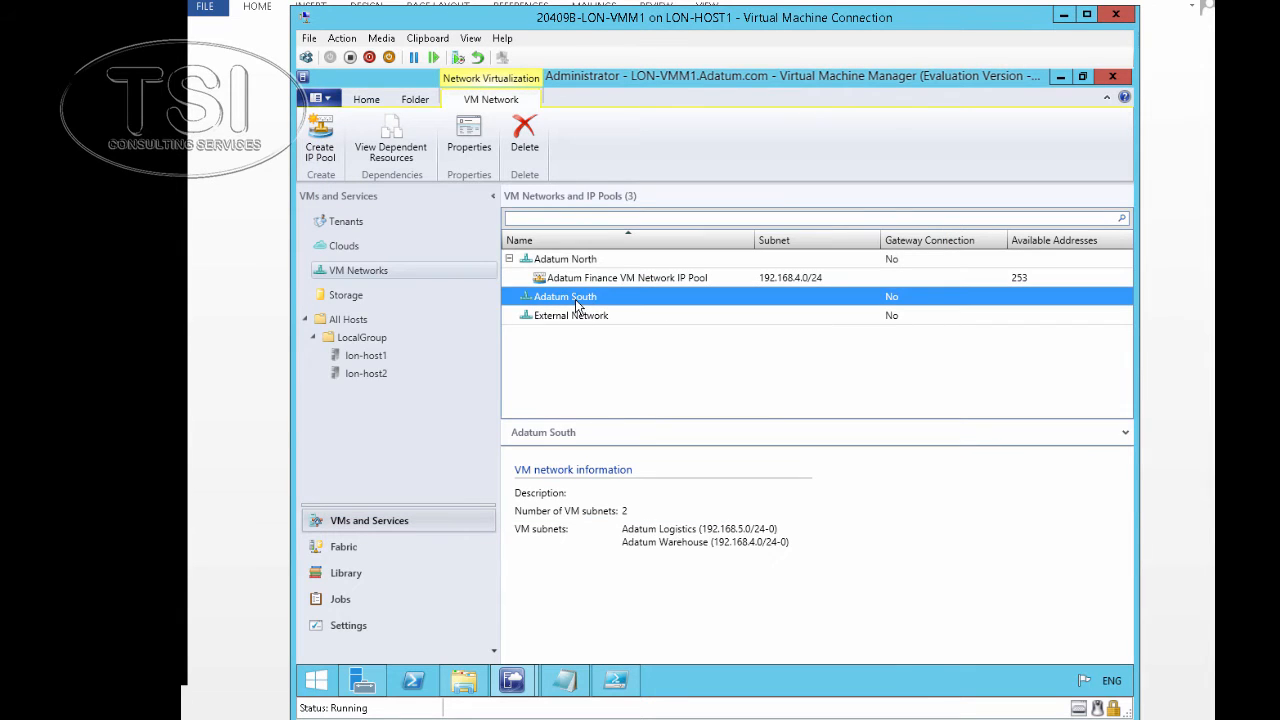
Start an IP pool for Adatum South named 'Adatum Logistics VM Network IP Pool'
right_click(575, 299)
click(612, 314)
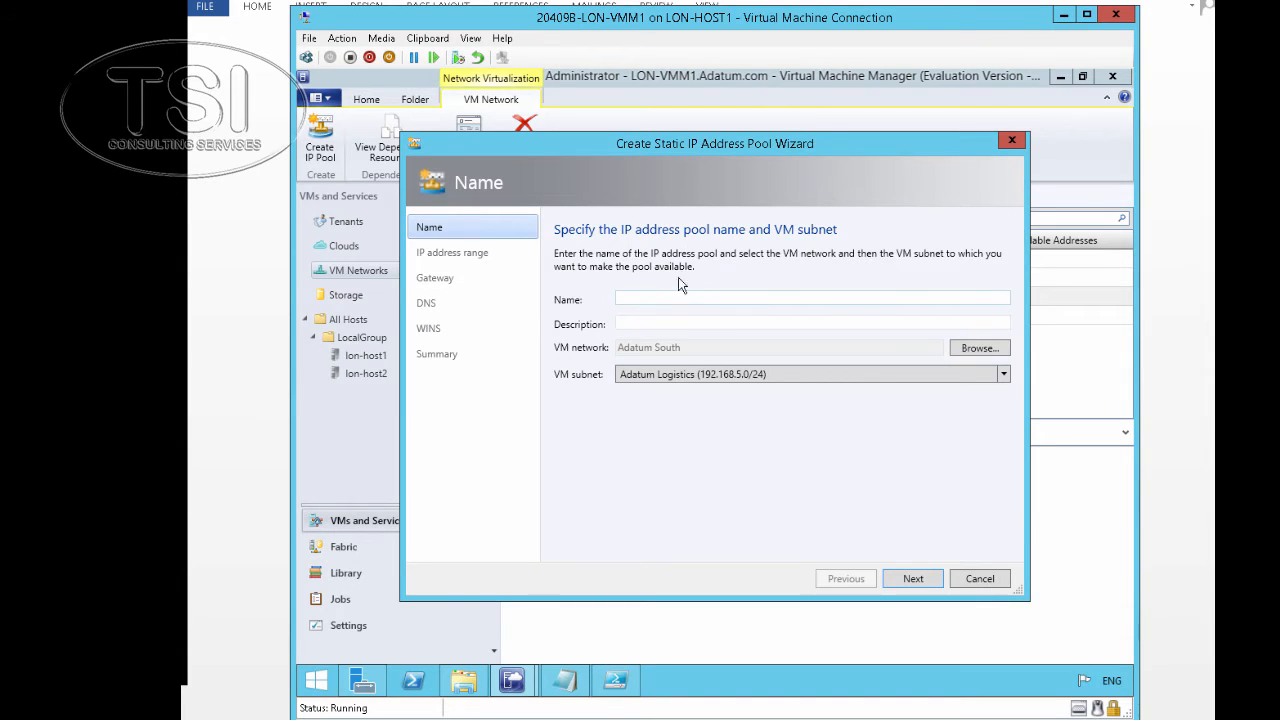
text(Adatum Logistics VM network IP Pool)
click(715, 300)
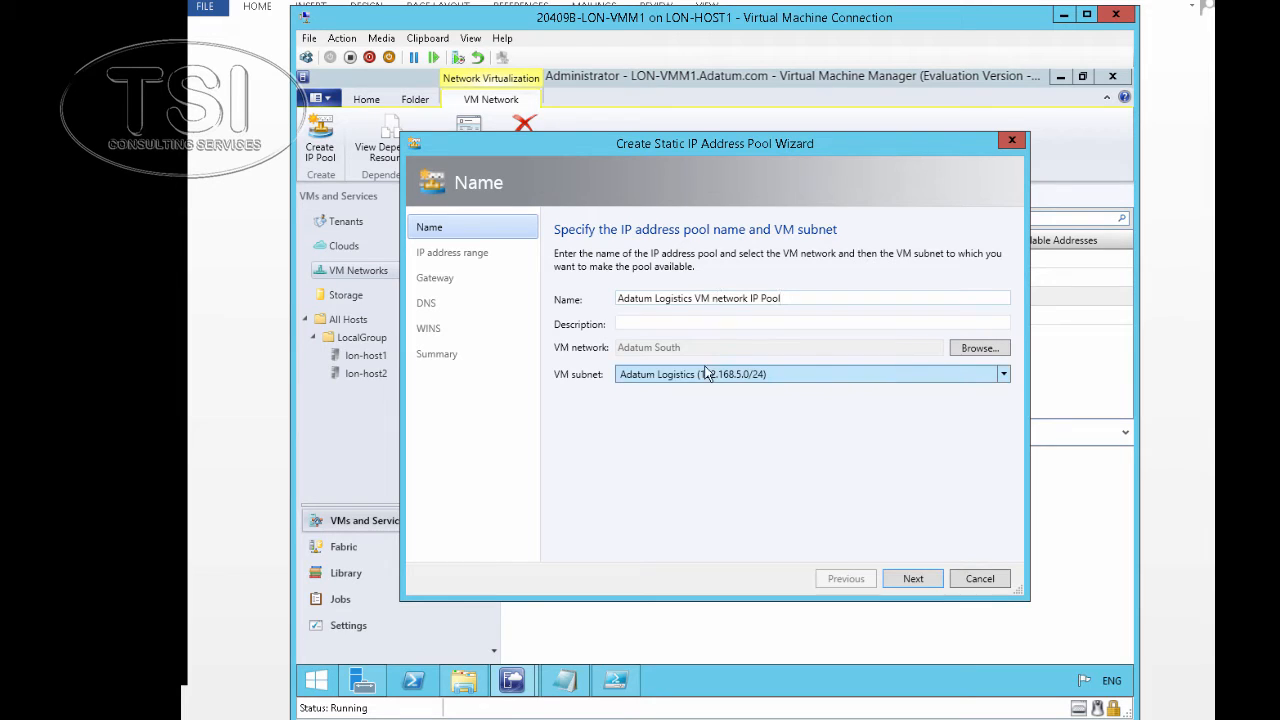
key(BackSpace)
text(N)
Create the pool with range 192.168.5.2–192.168.5.254, then highlight task 4 in the guide
click(905, 580)
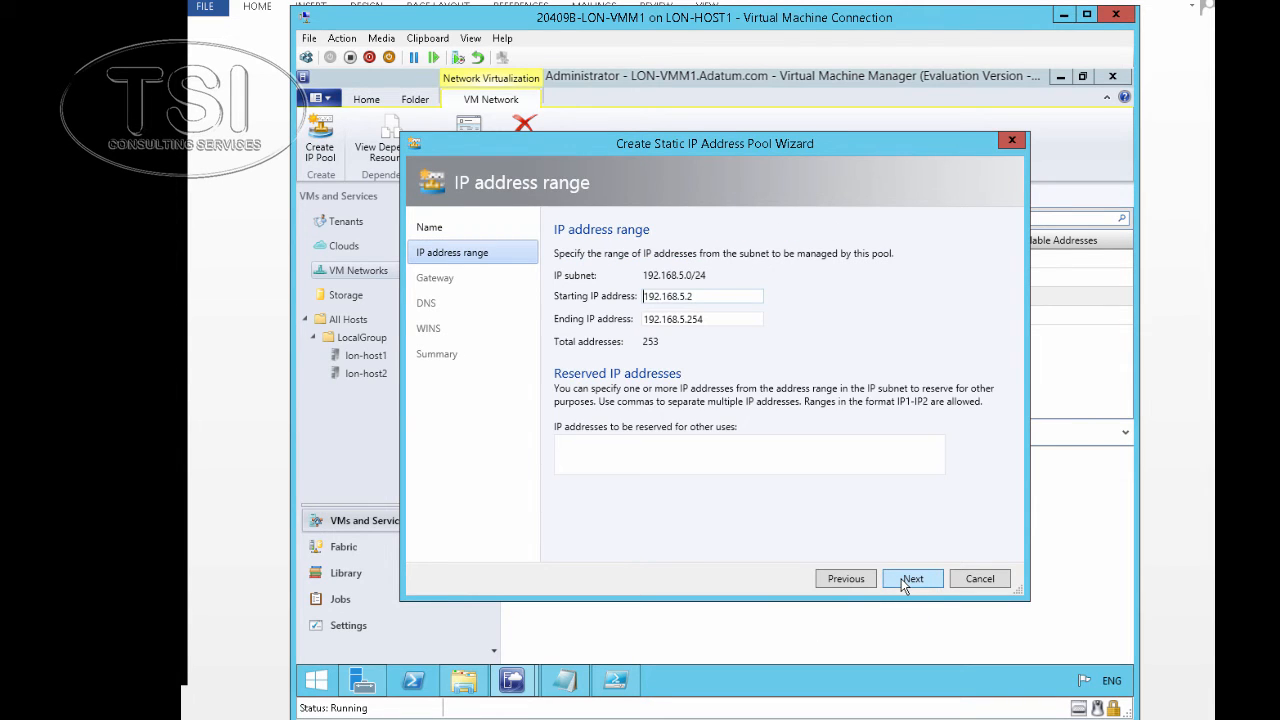
click(901, 578)
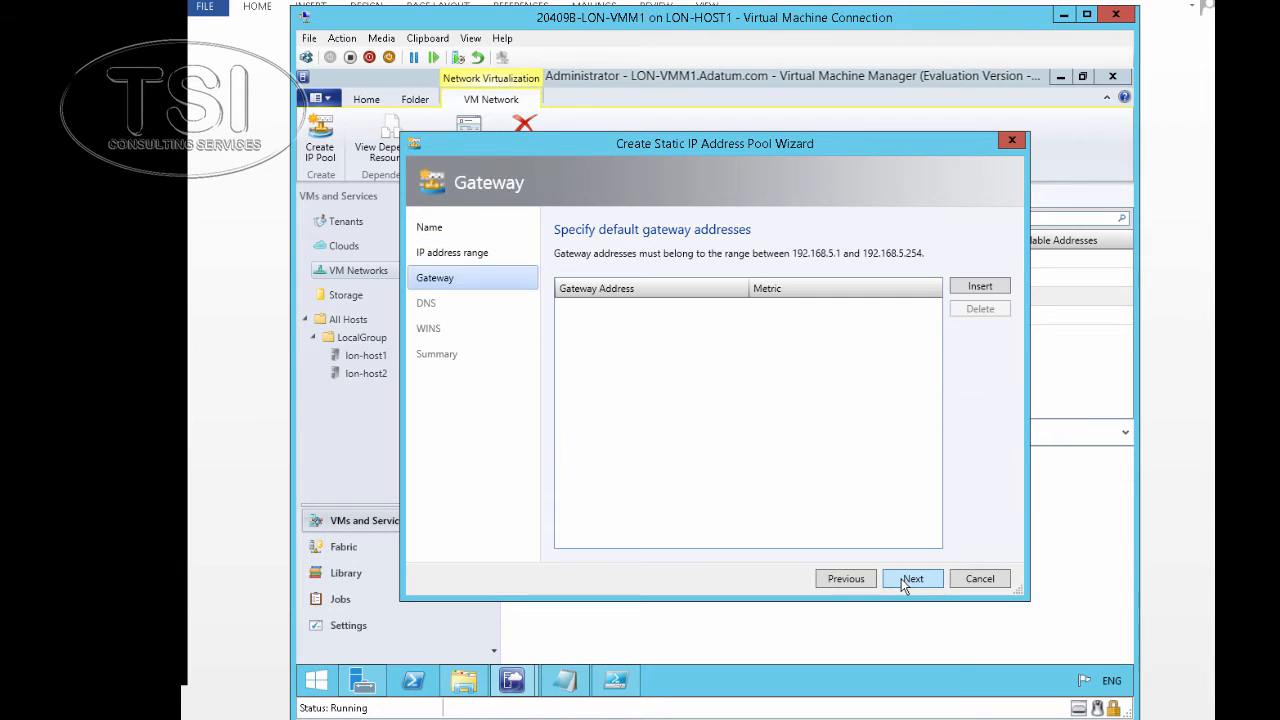
click(901, 578)
click(901, 578)
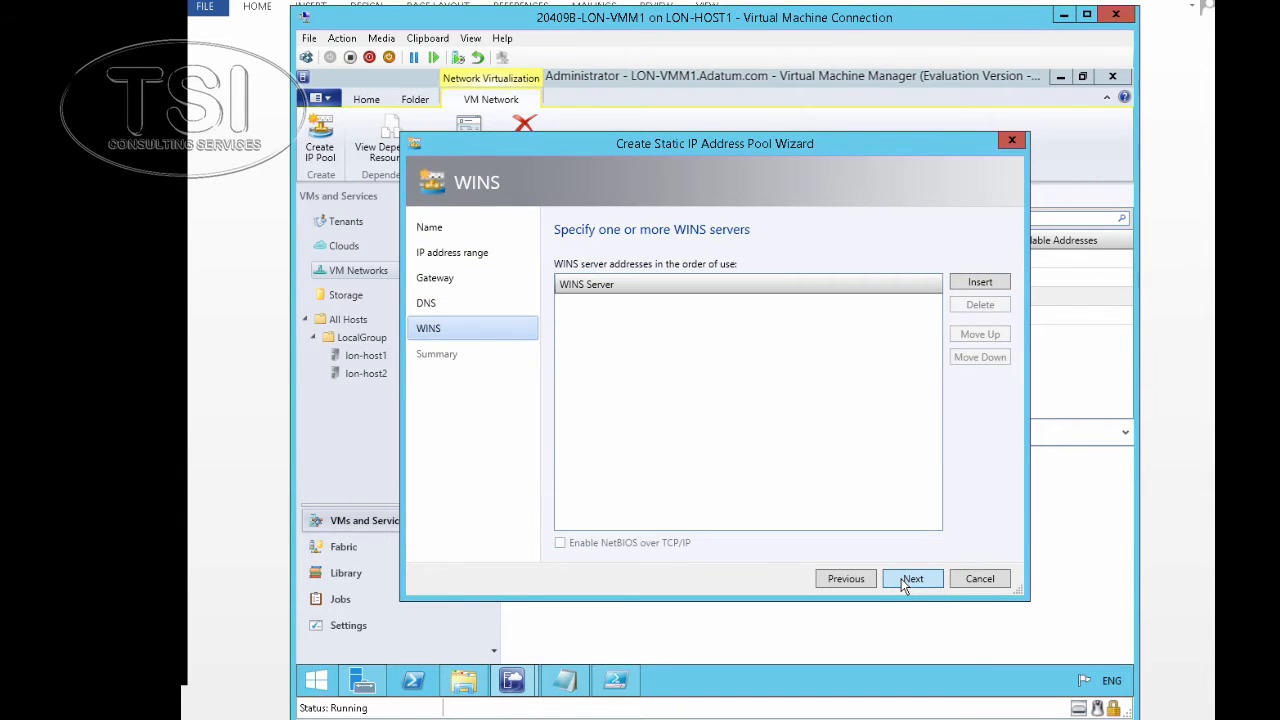
click(901, 578)
click(910, 578)
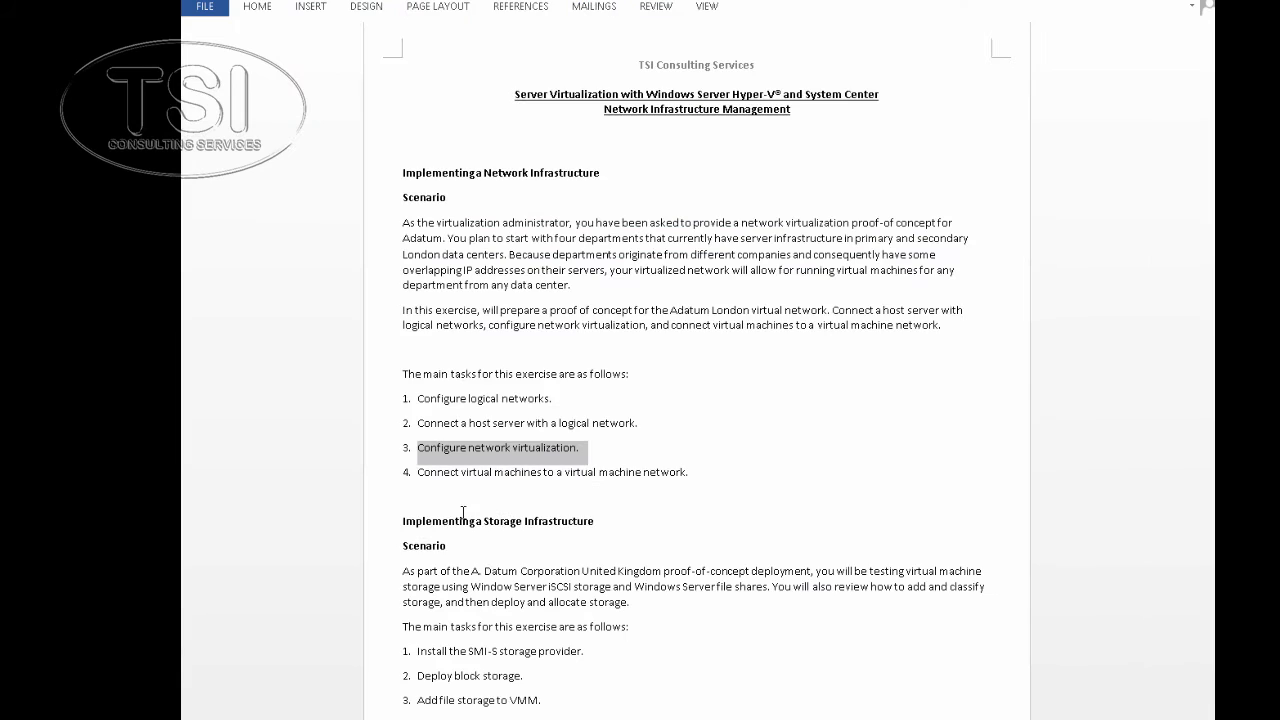
drag(420, 476, 726, 477)
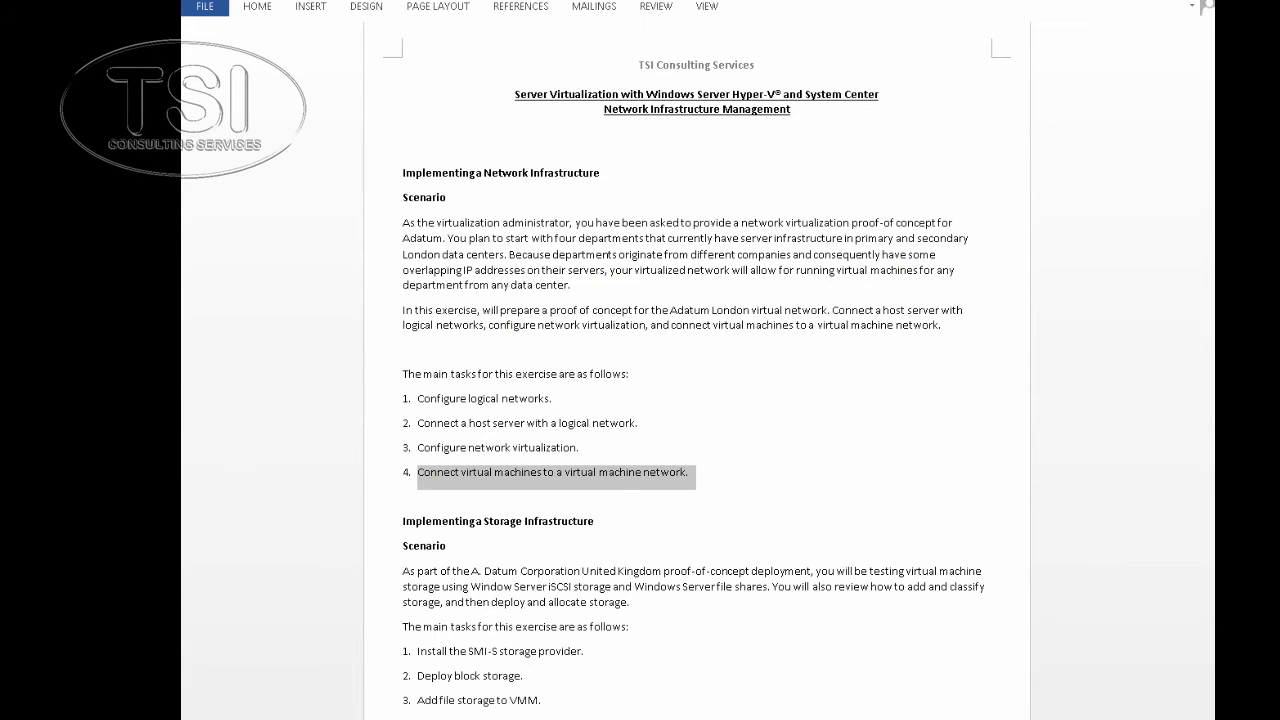
click(487, 705)
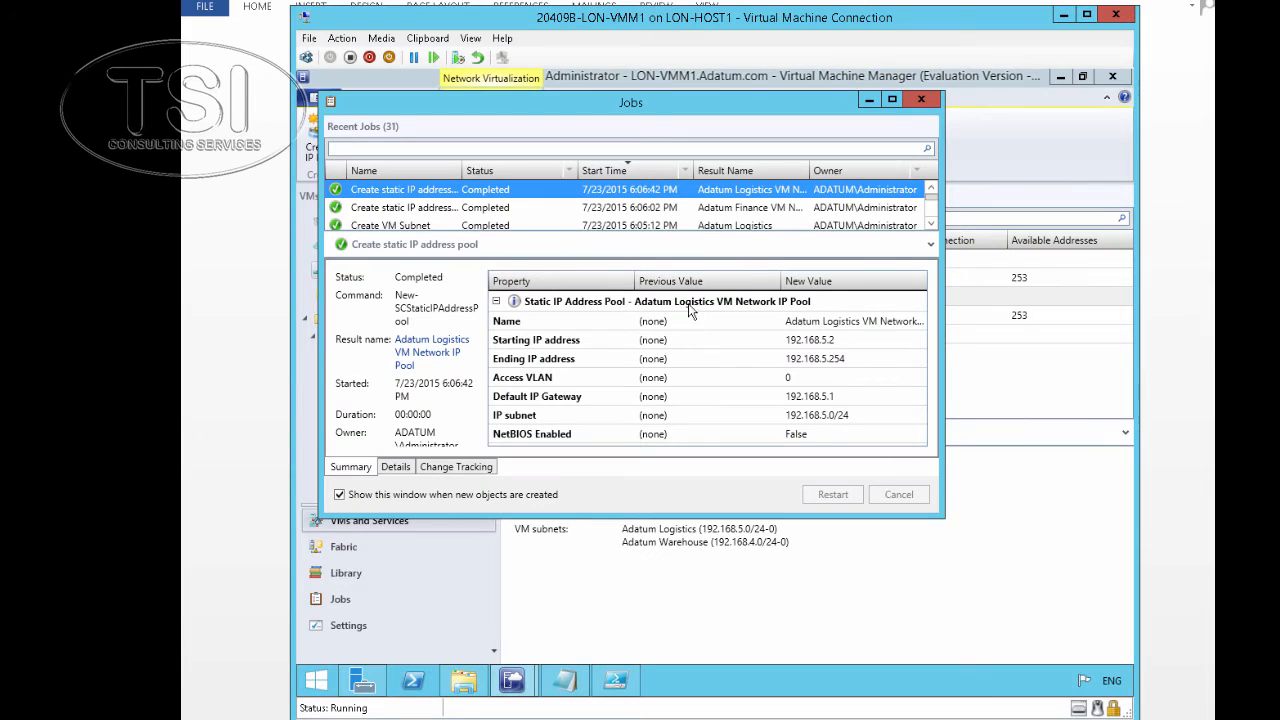
Connect LON-TEST1's Network Adapter 1 to the Adatum North VM network on the Adatum Finance subnet
click(870, 100)
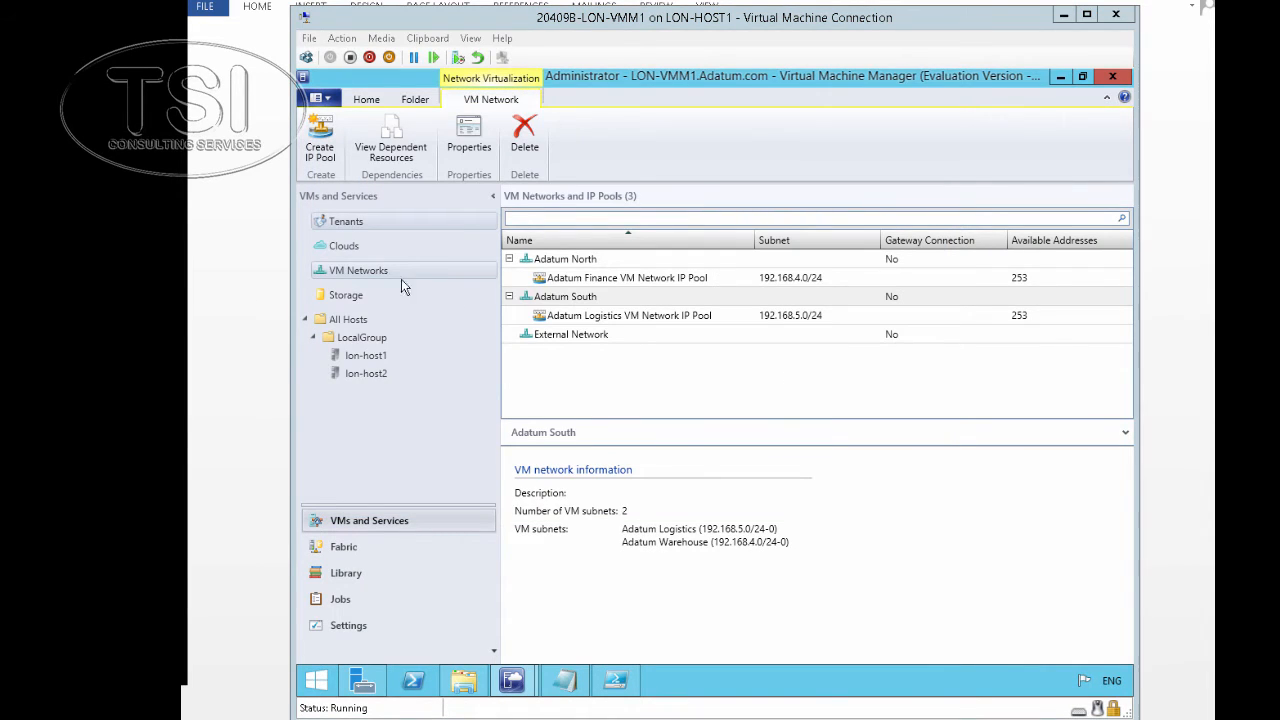
click(350, 320)
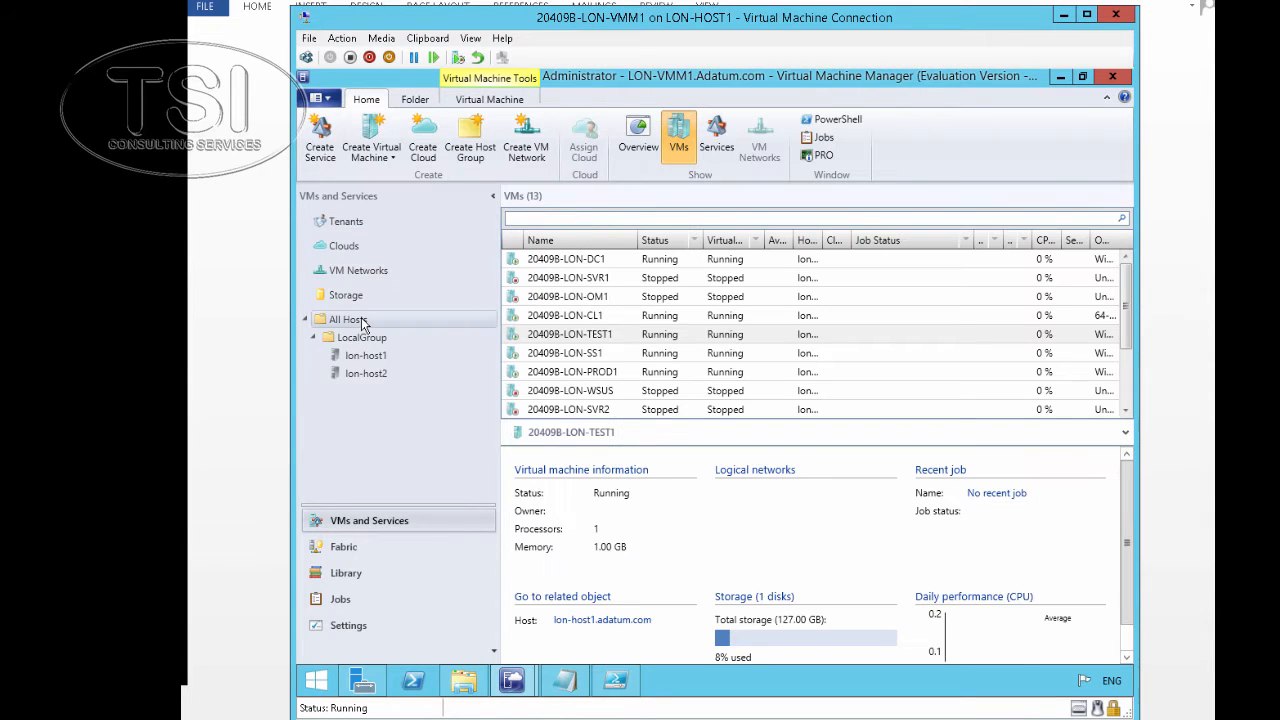
right_click(545, 340)
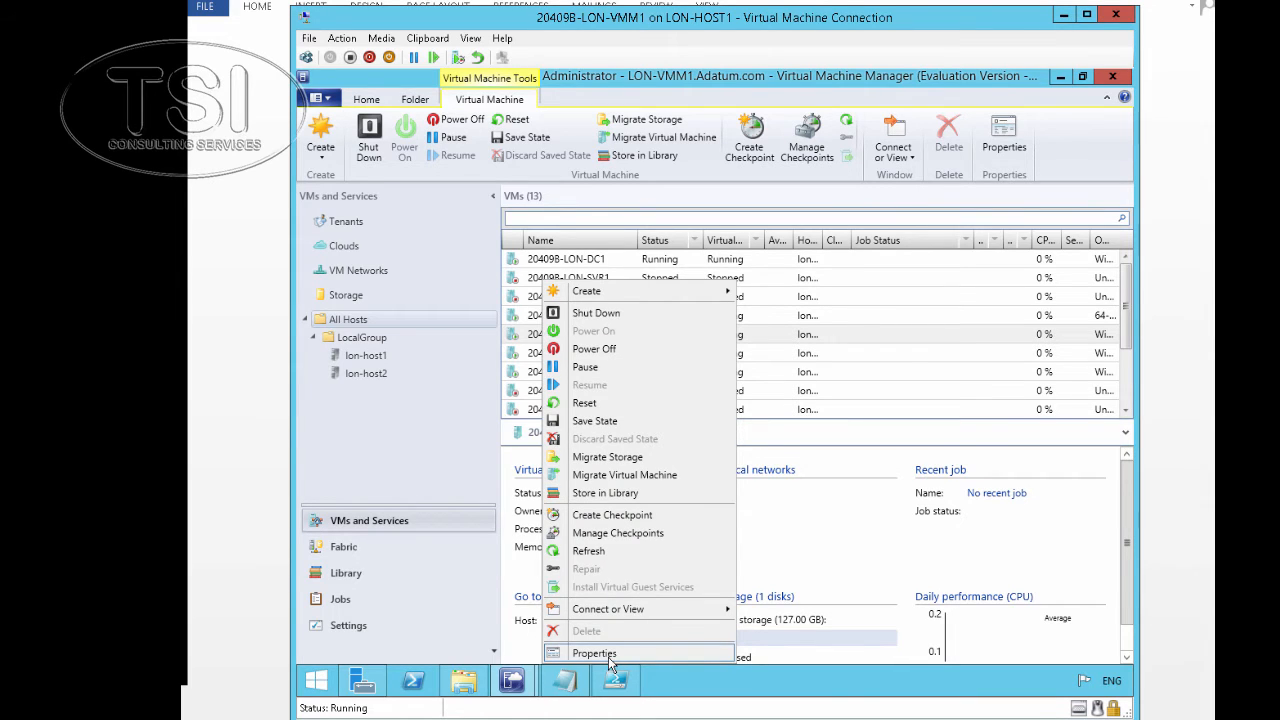
click(606, 655)
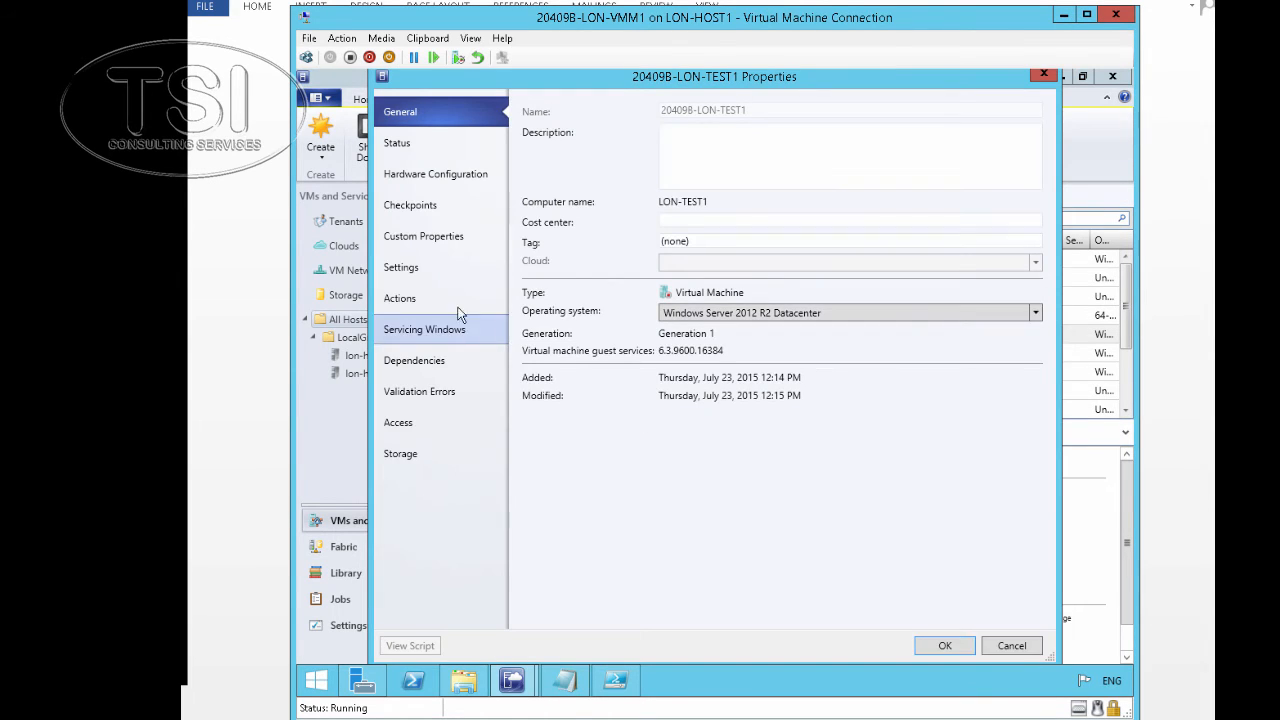
click(410, 175)
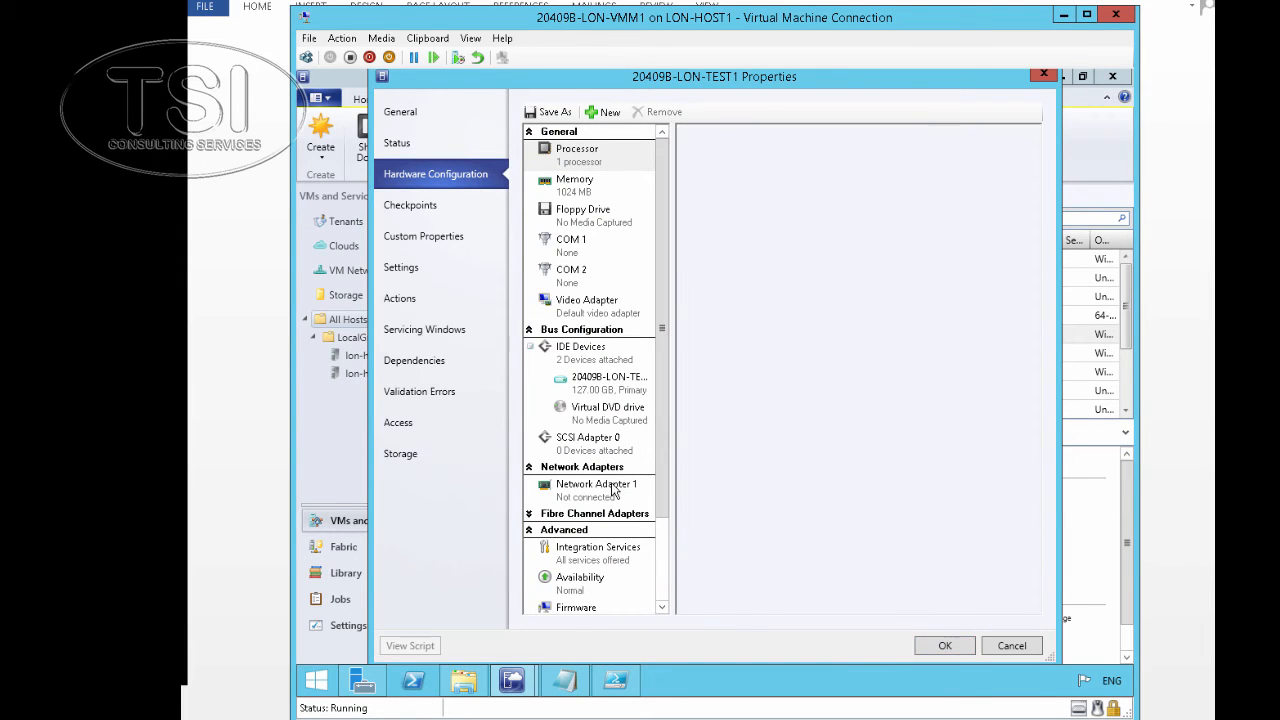
click(615, 487)
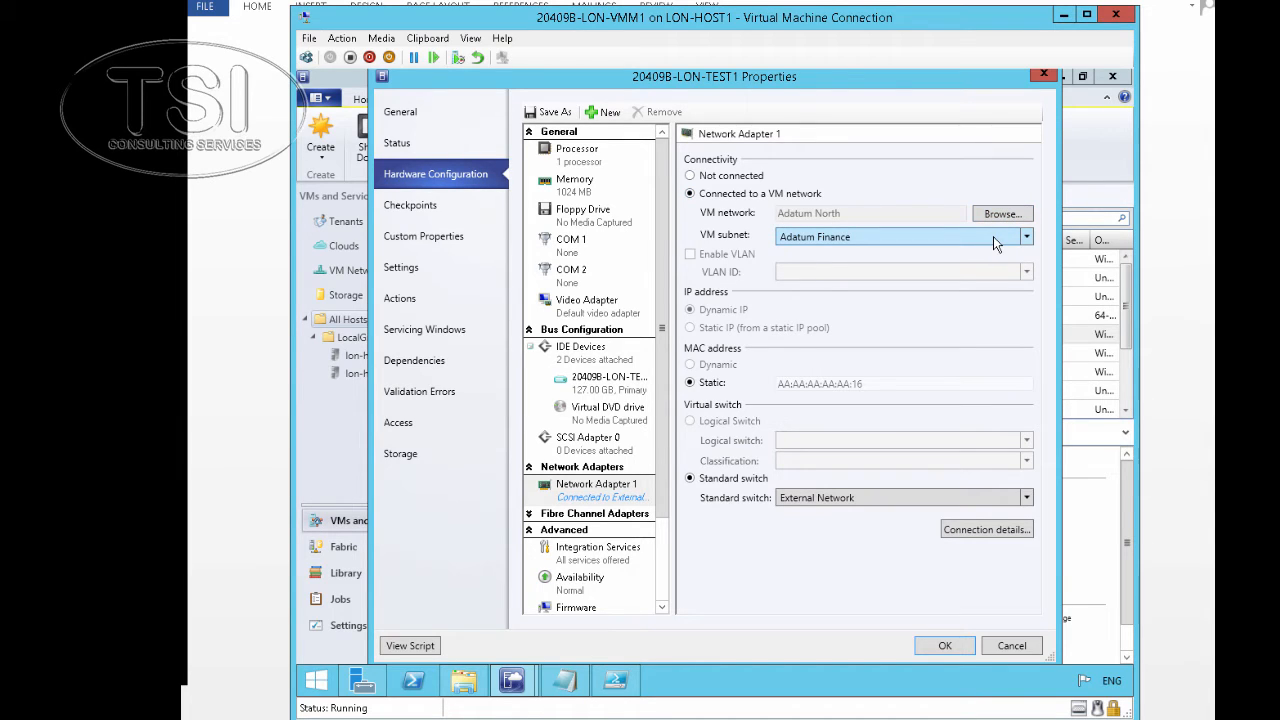
click(940, 646)
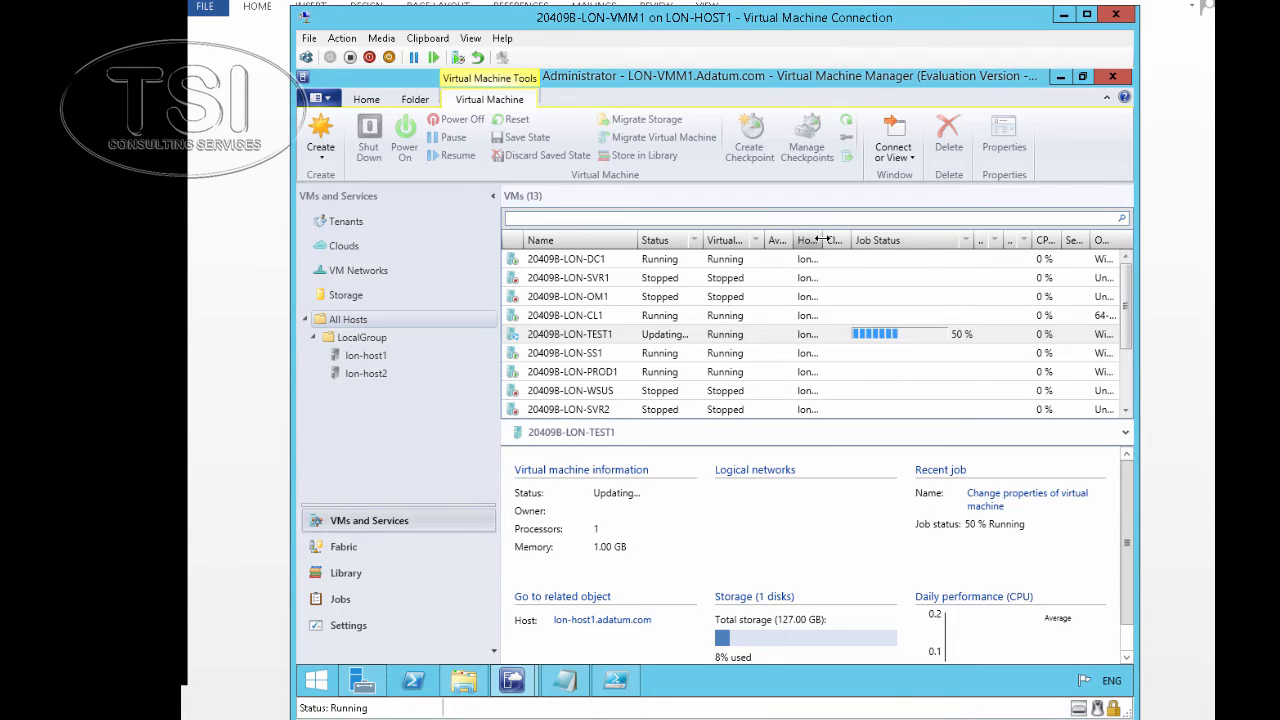
drag(824, 240, 858, 240)
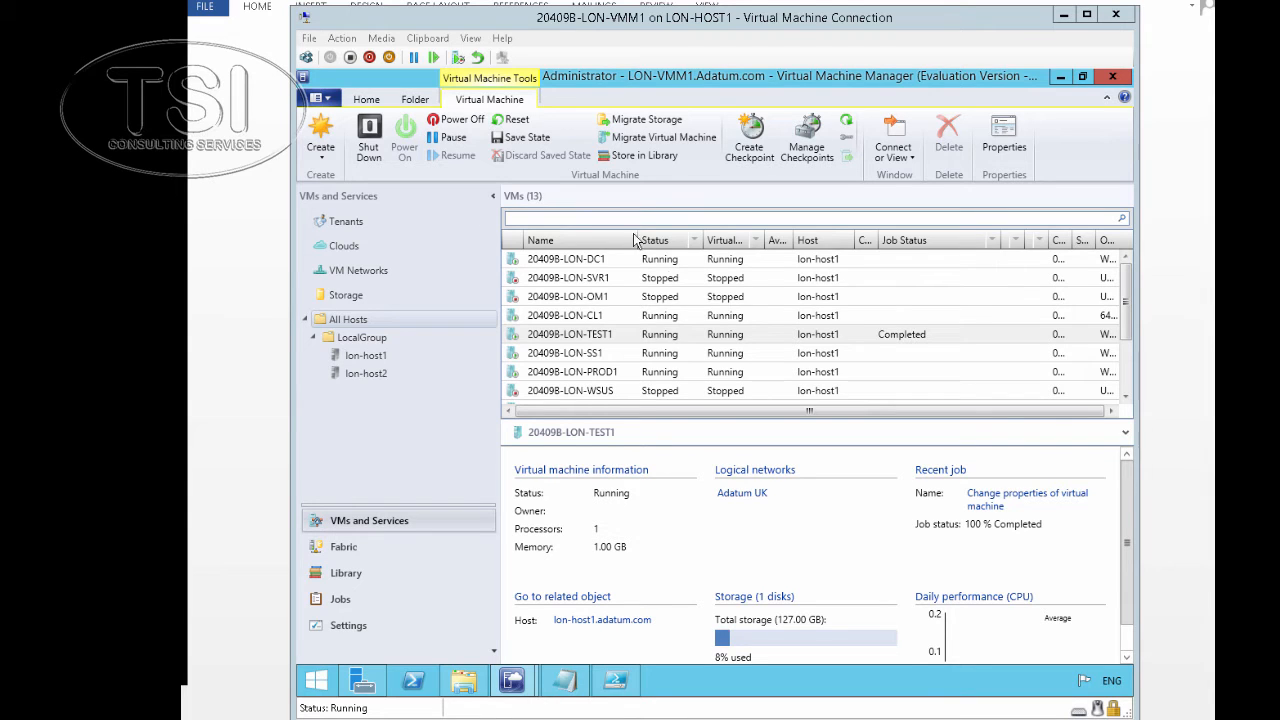
Connect LON-PROD1's Network Adapter 1 to VM network Adatum South, subnet Adatum Logistics, and apply
right_click(595, 380)
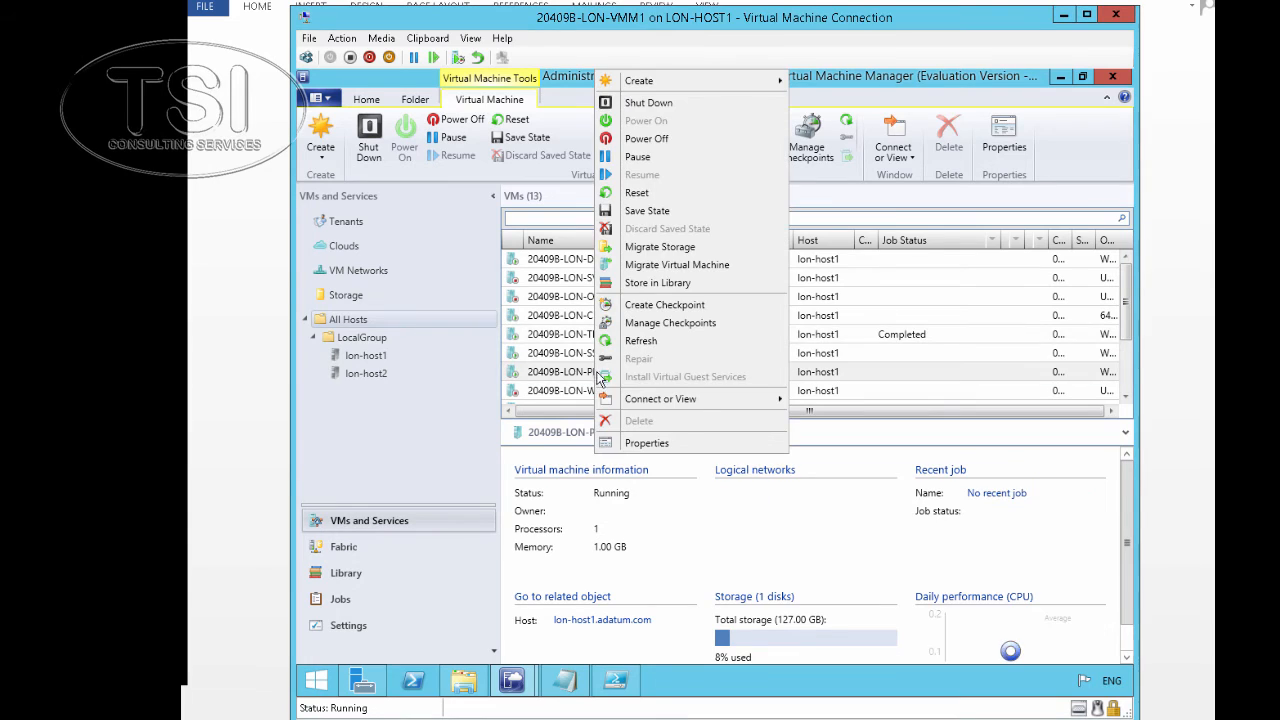
click(656, 448)
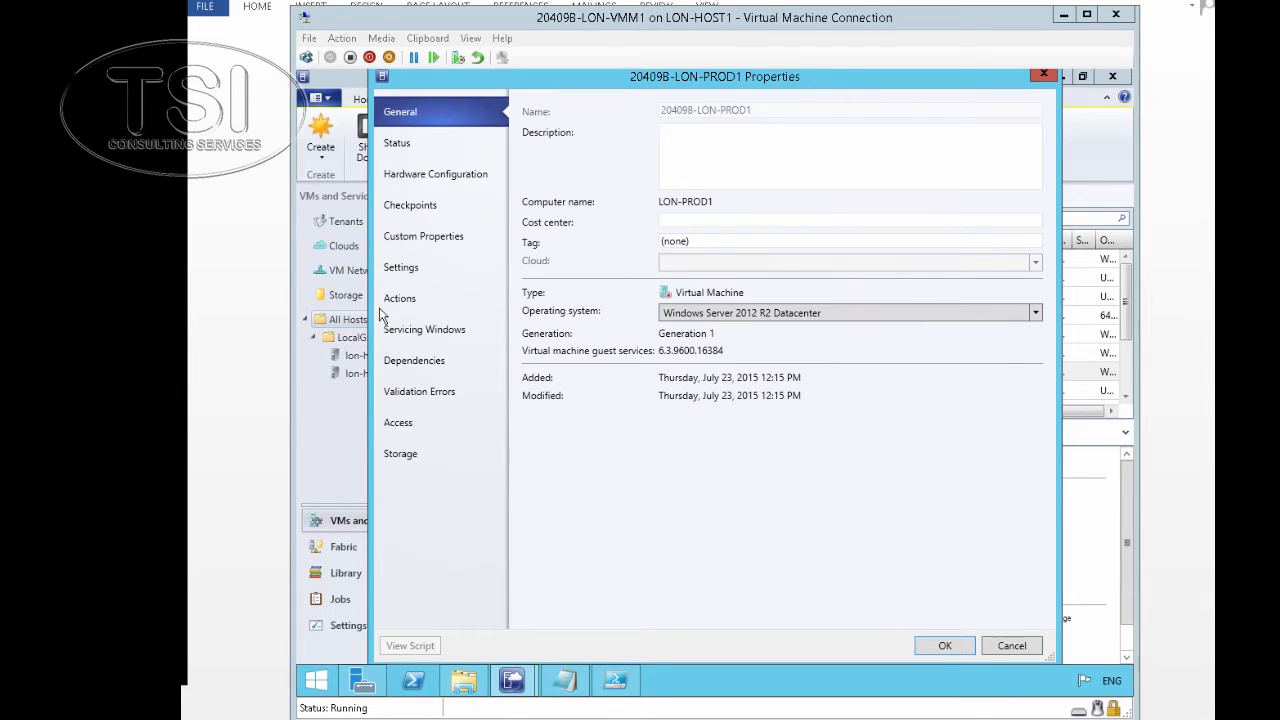
click(418, 175)
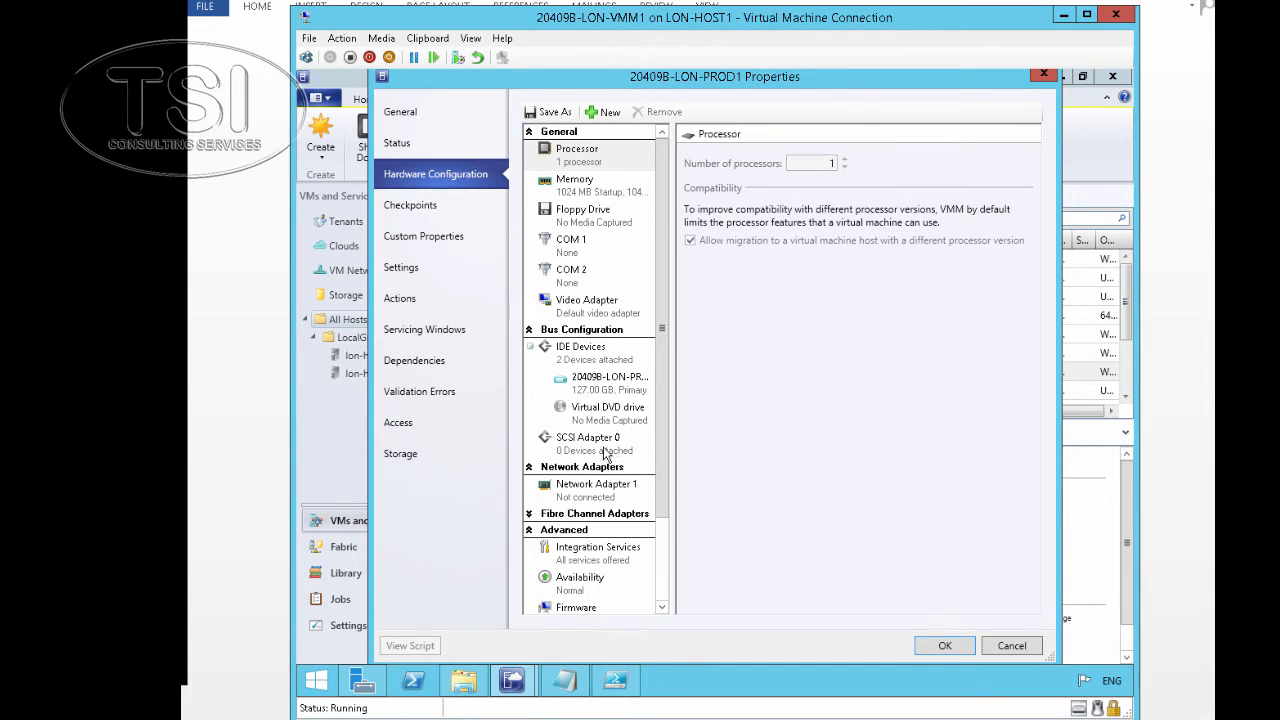
click(605, 500)
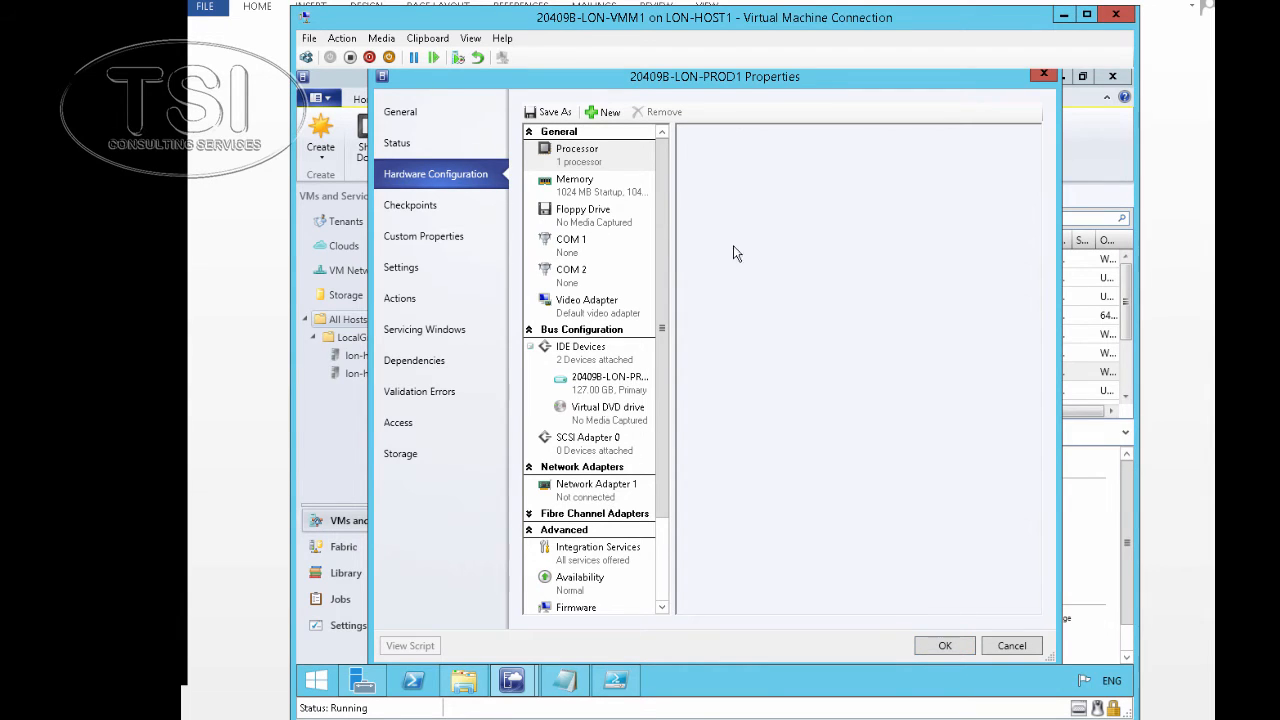
click(728, 199)
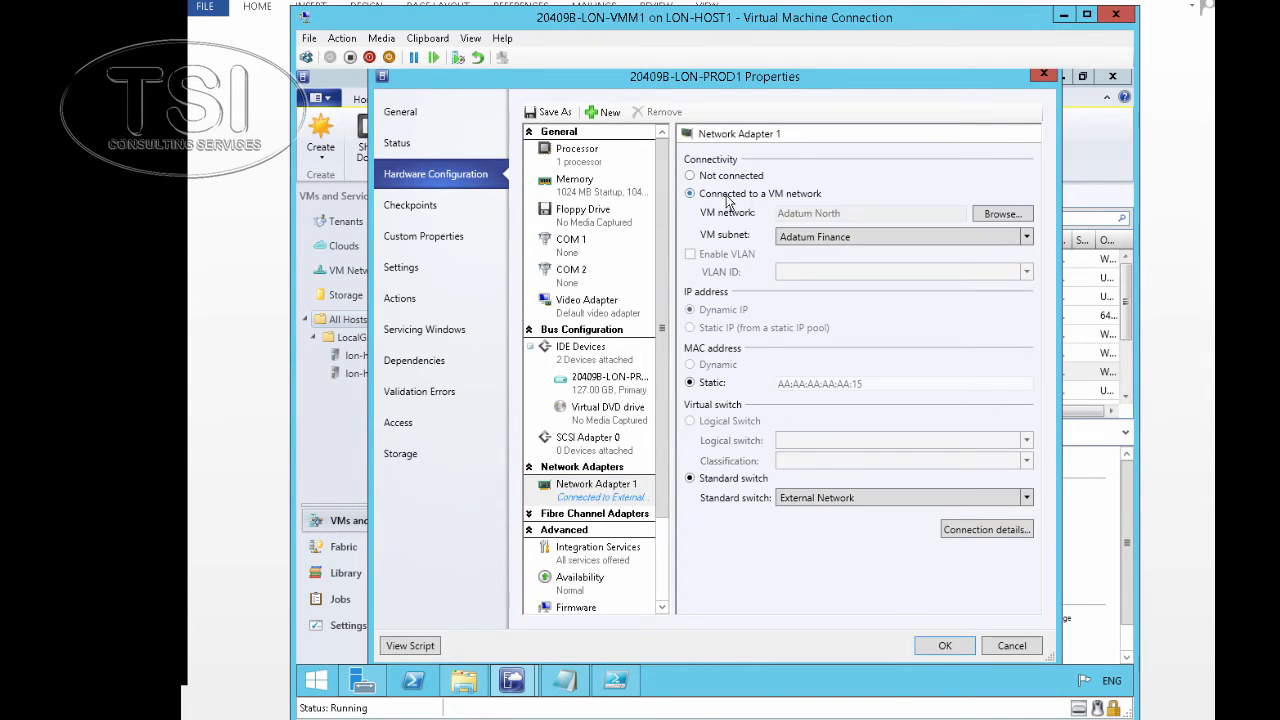
click(998, 213)
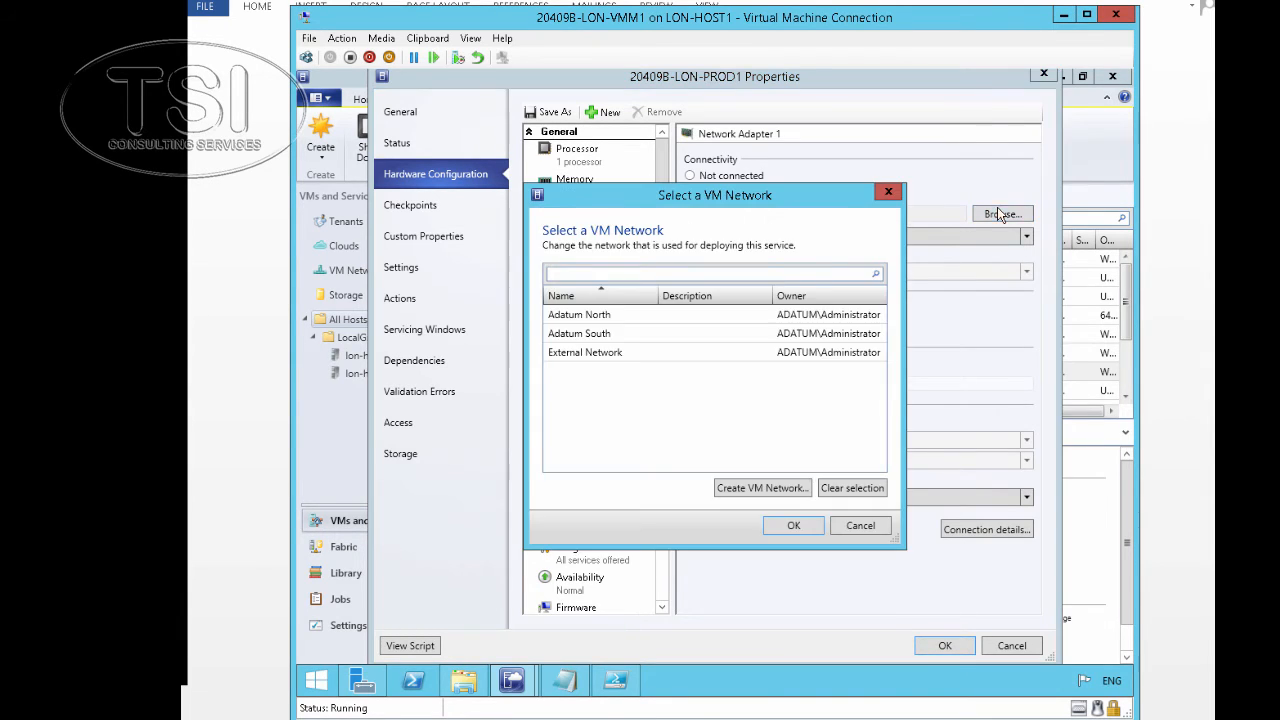
click(640, 335)
click(793, 524)
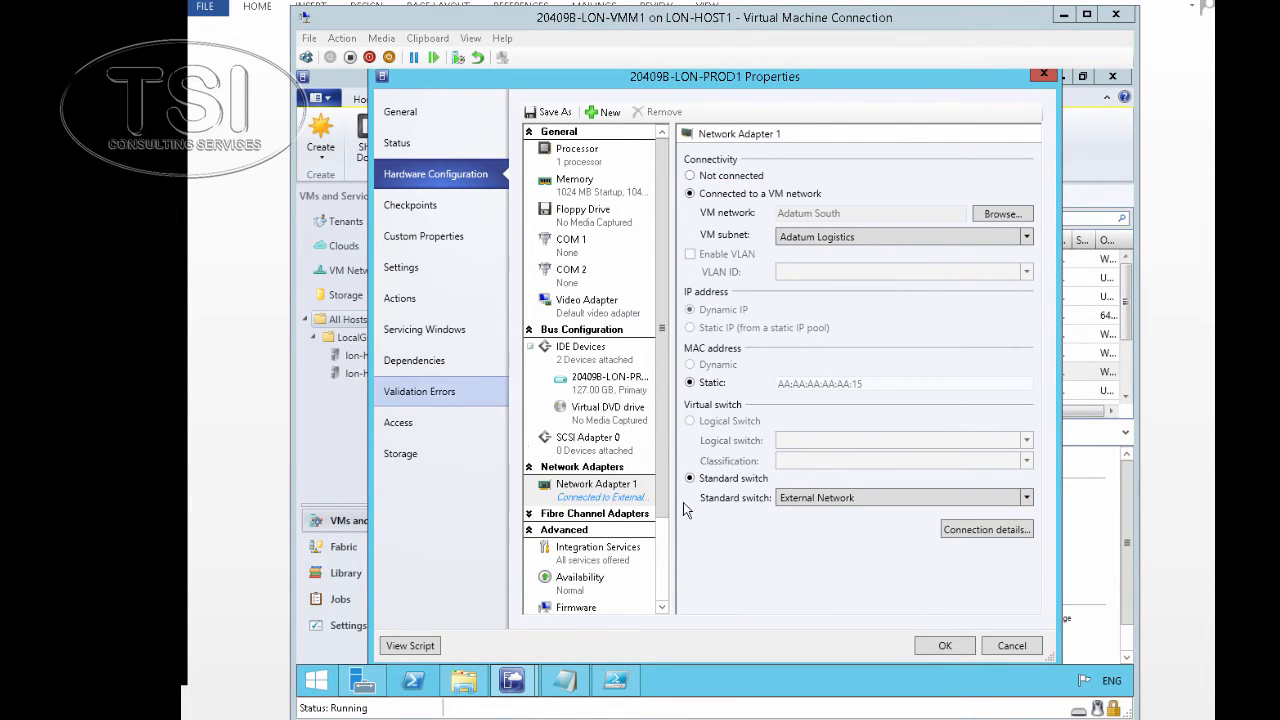
click(947, 646)
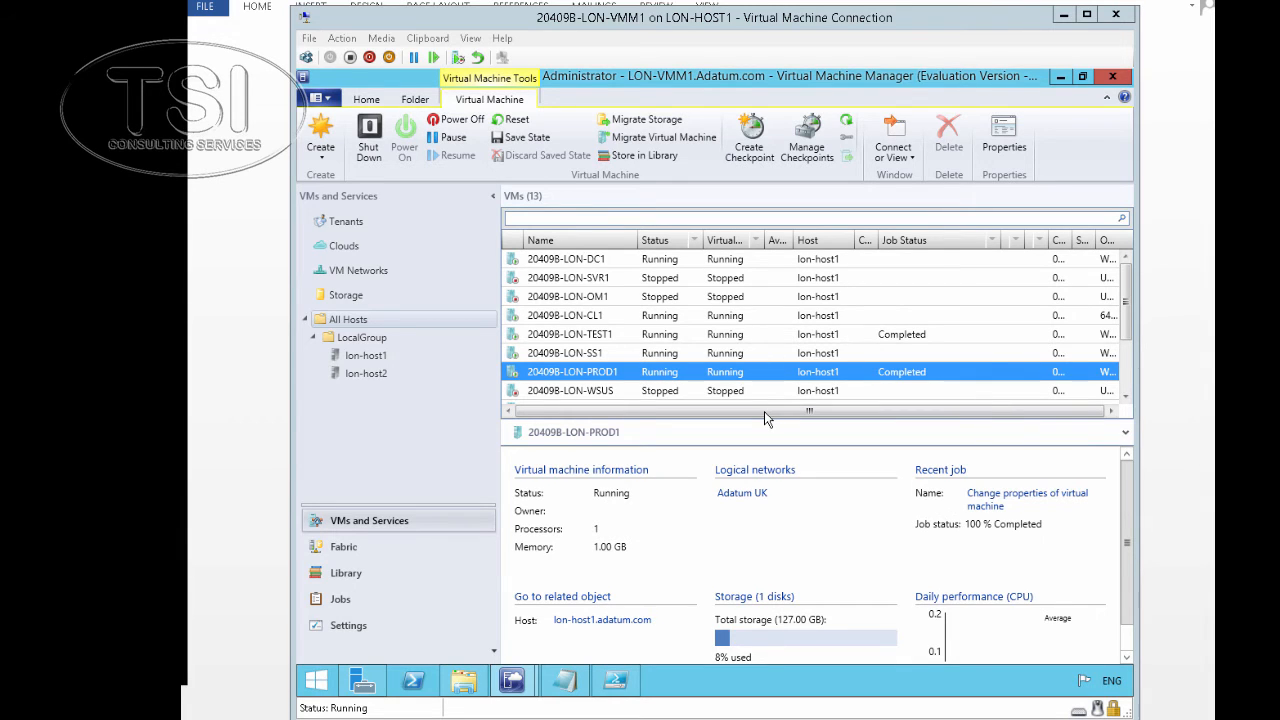
Open a console connection to the LON-TEST1 virtual machine
right_click(596, 340)
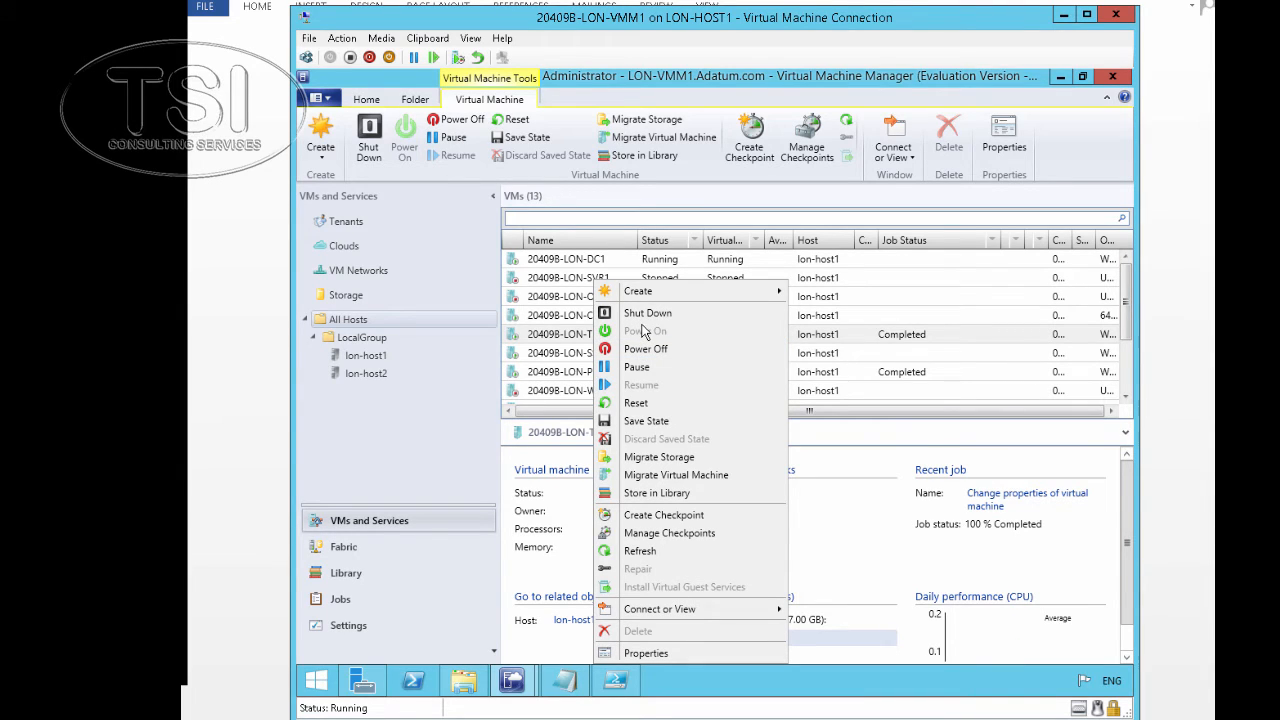
mouse_move(742, 622)
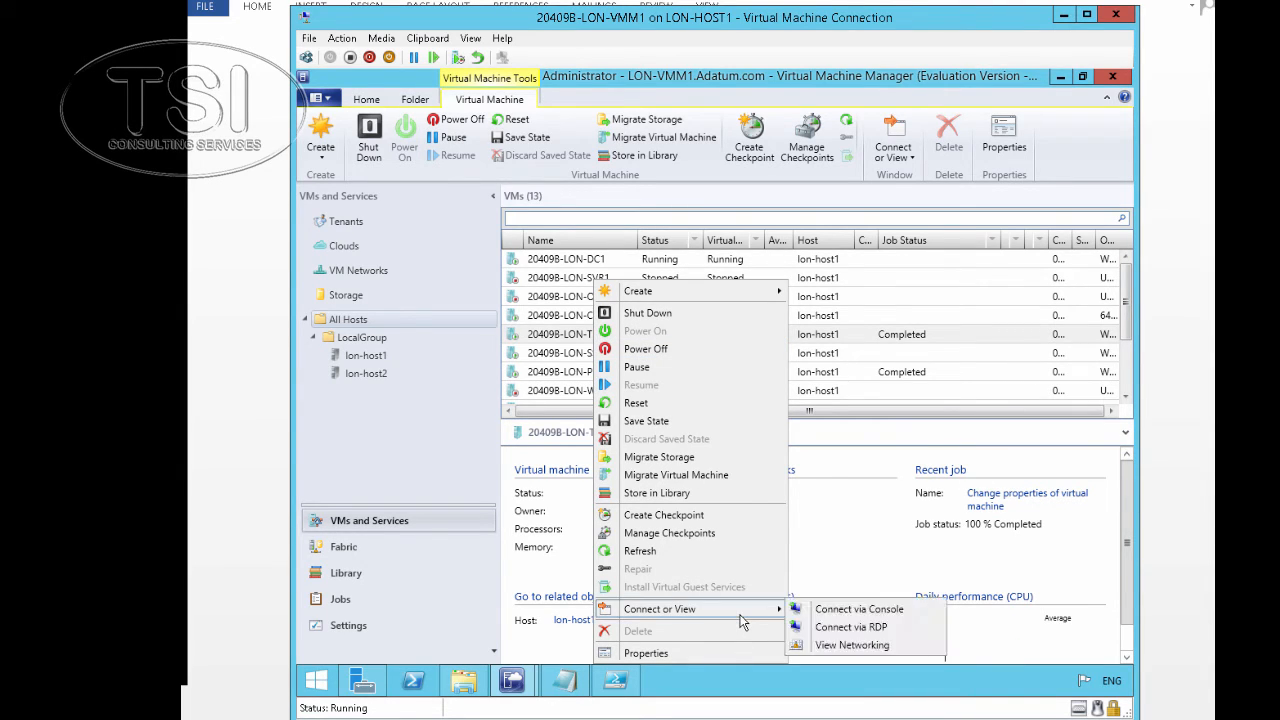
click(823, 614)
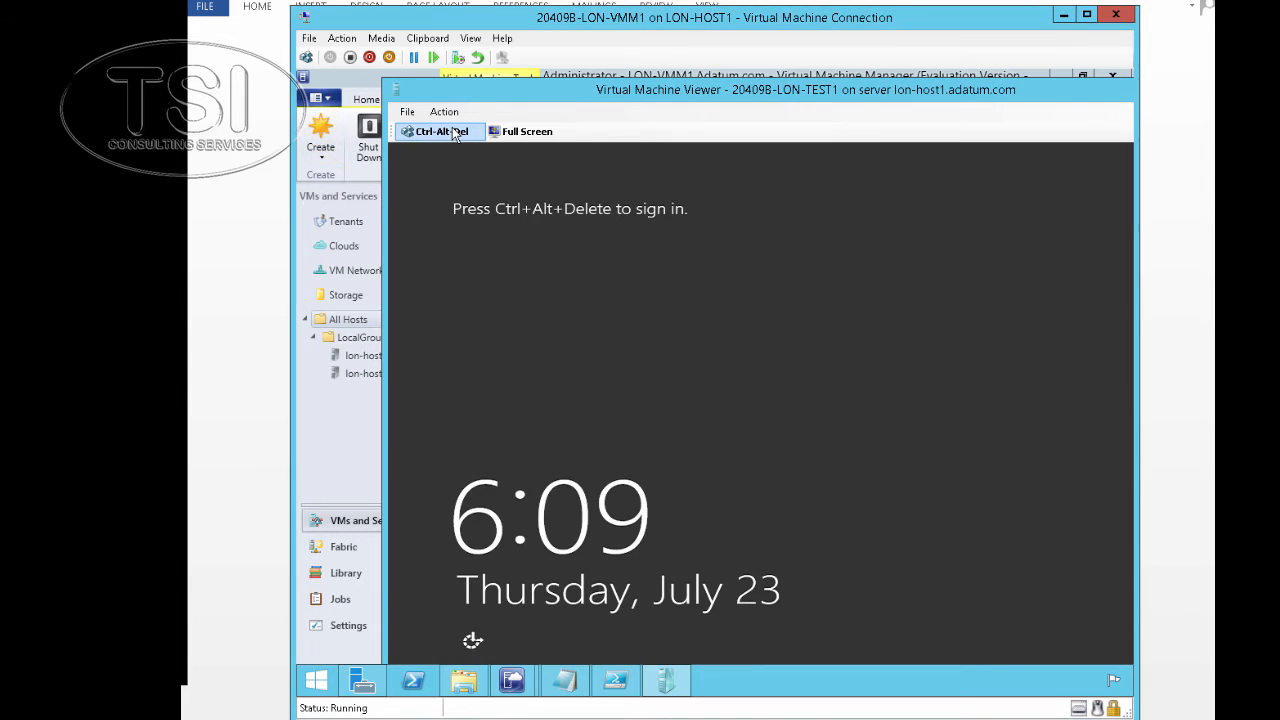
Sign in to LON-TEST1 as Administrator with the account password, retrying after a failed attempt
click(455, 133)
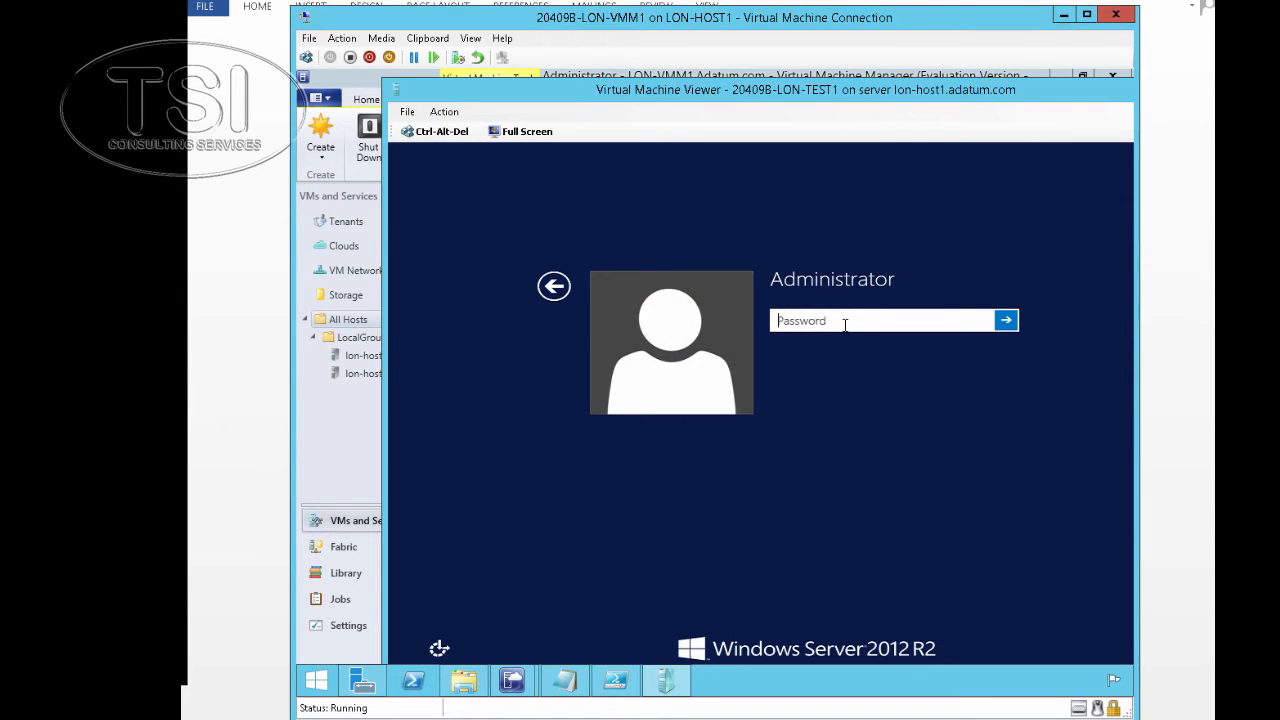
text(Pa$$w0rd)
key(Return)
key(Return)
text(Pa$$w0rd)
key(Return)
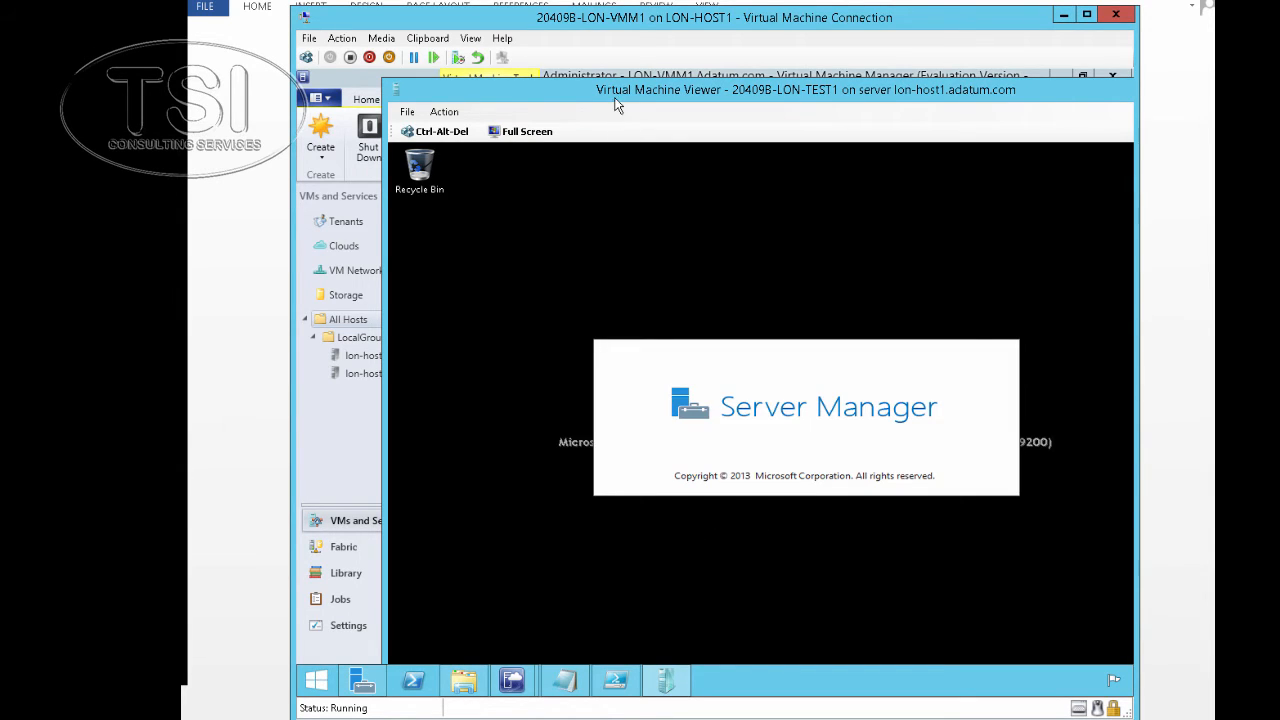
drag(600, 89, 574, 81)
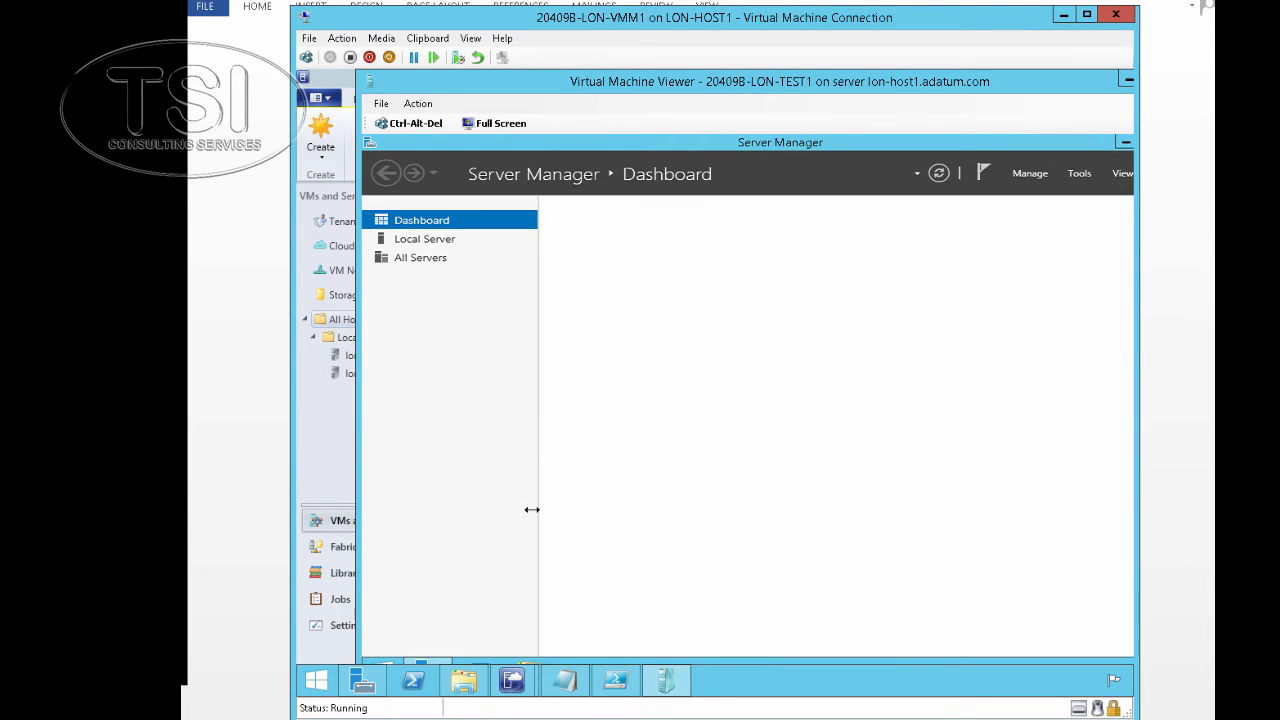
Run hostname in a new PowerShell console, which reports LON-VMM1, then minimise it
mouse_move(418, 680)
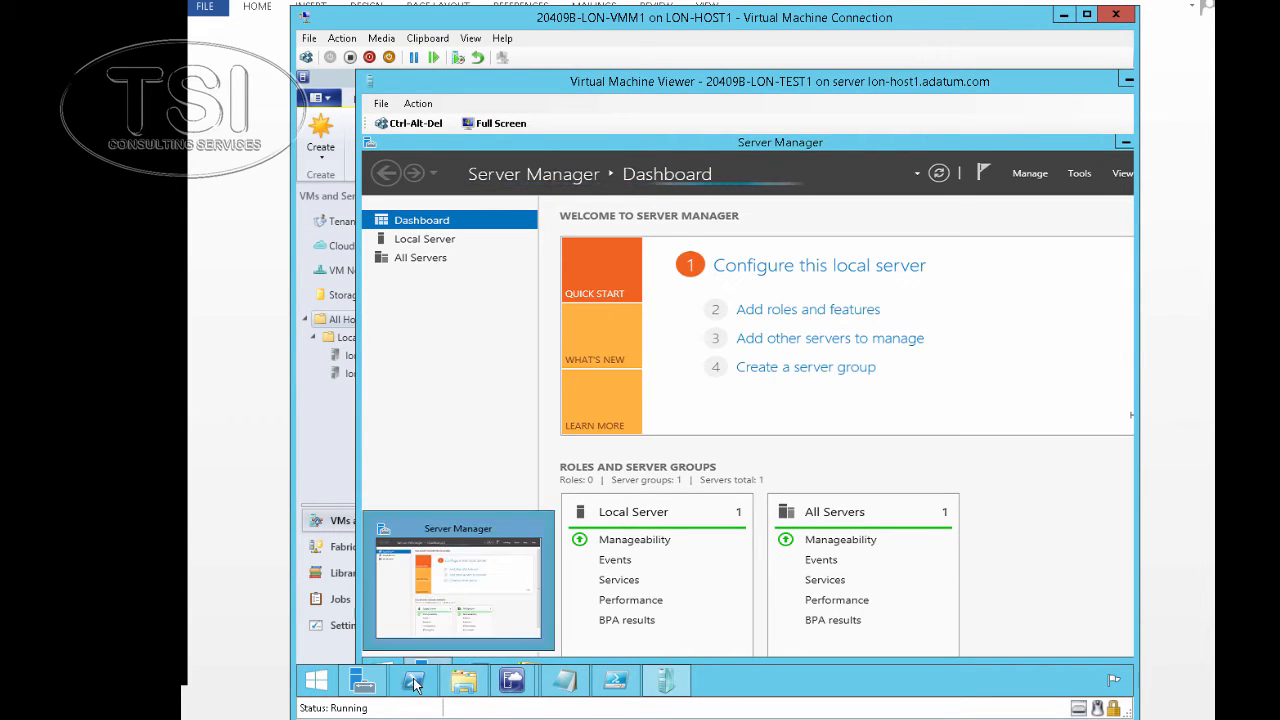
click(414, 681)
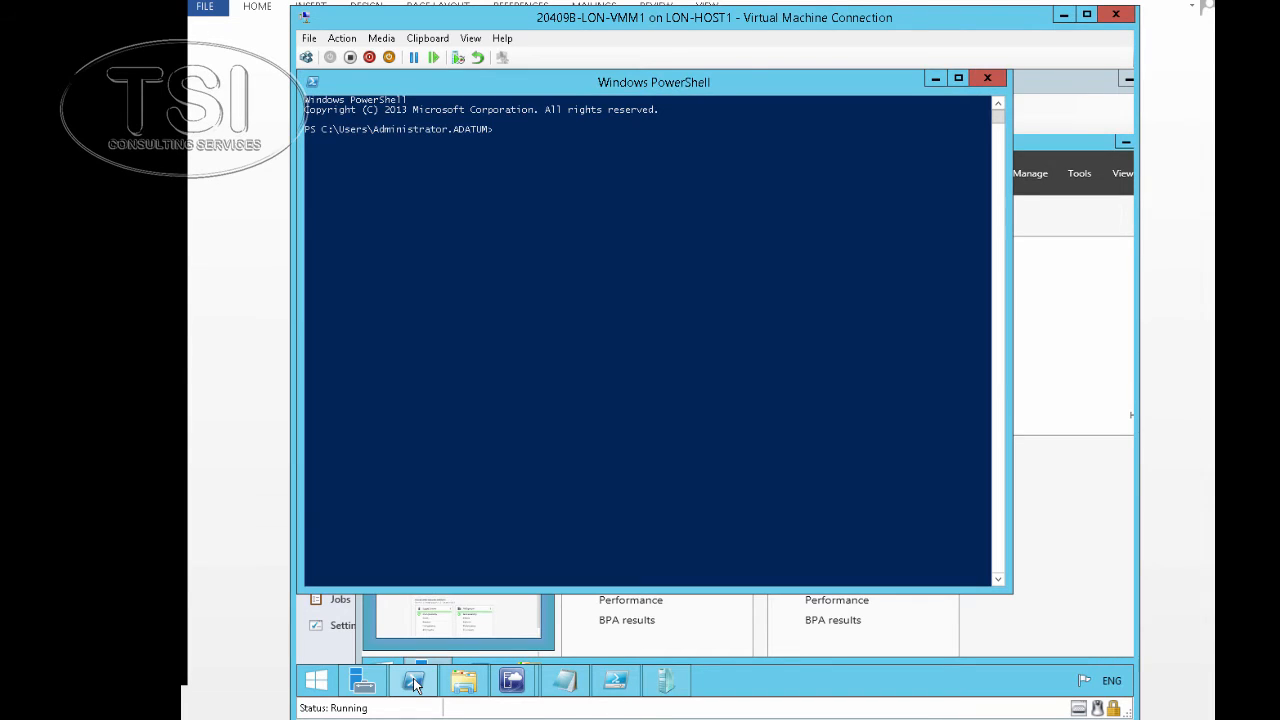
text(host)
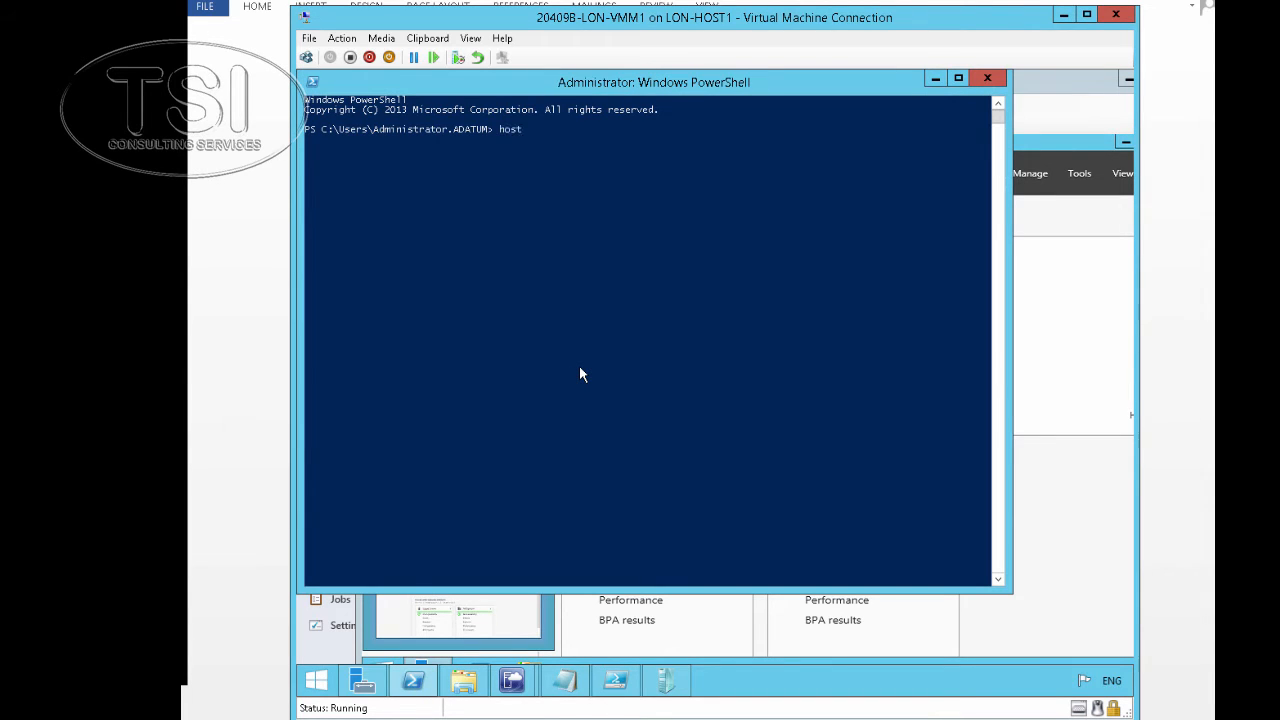
text(name)
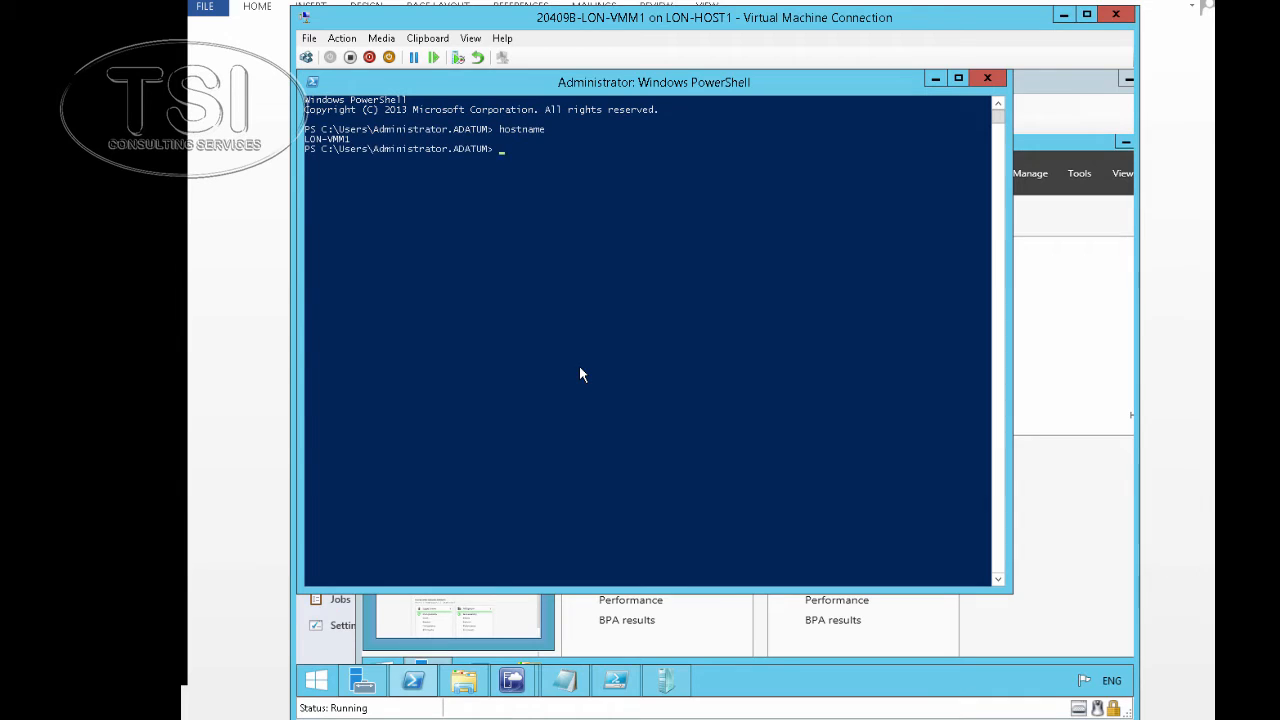
mouse_move(464, 681)
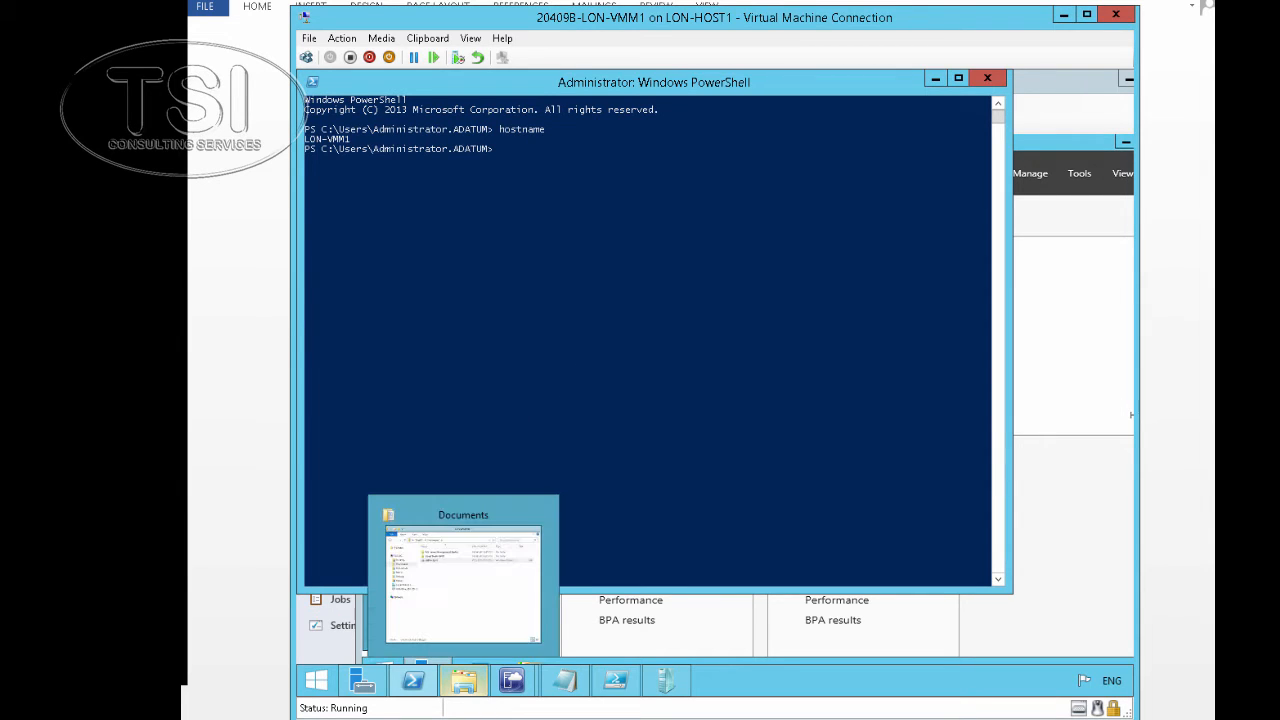
mouse_move(450, 719)
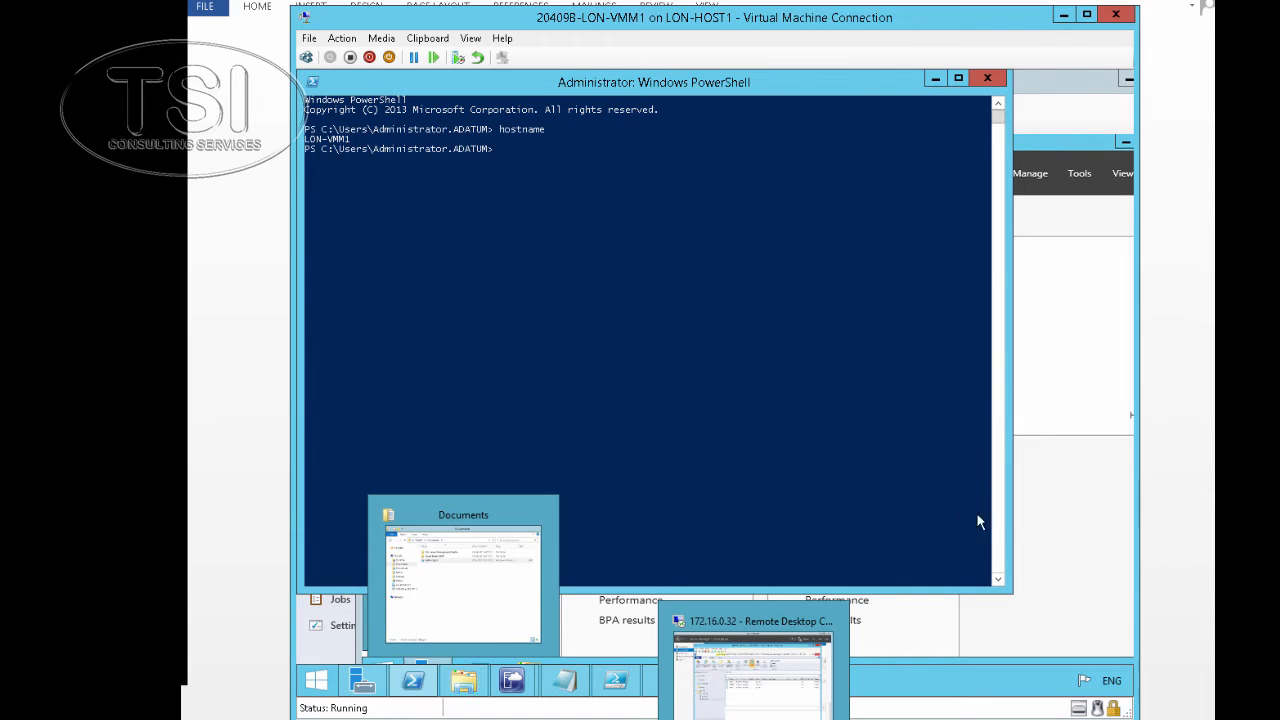
click(939, 78)
Inside the maximised LON-TEST1 viewer, run hostname and ipconfig, showing 10.0.0.16/255.255.255.0, then return to Server Manager
double_click(787, 80)
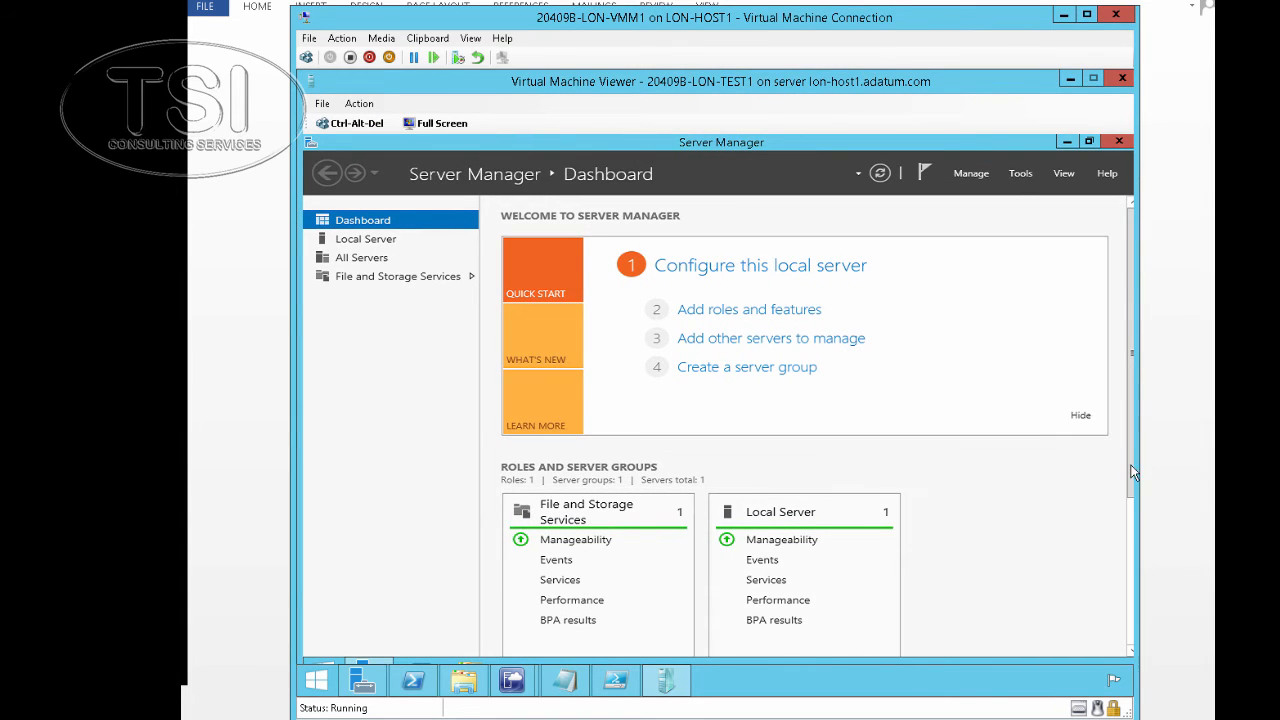
drag(1131, 470, 1128, 665)
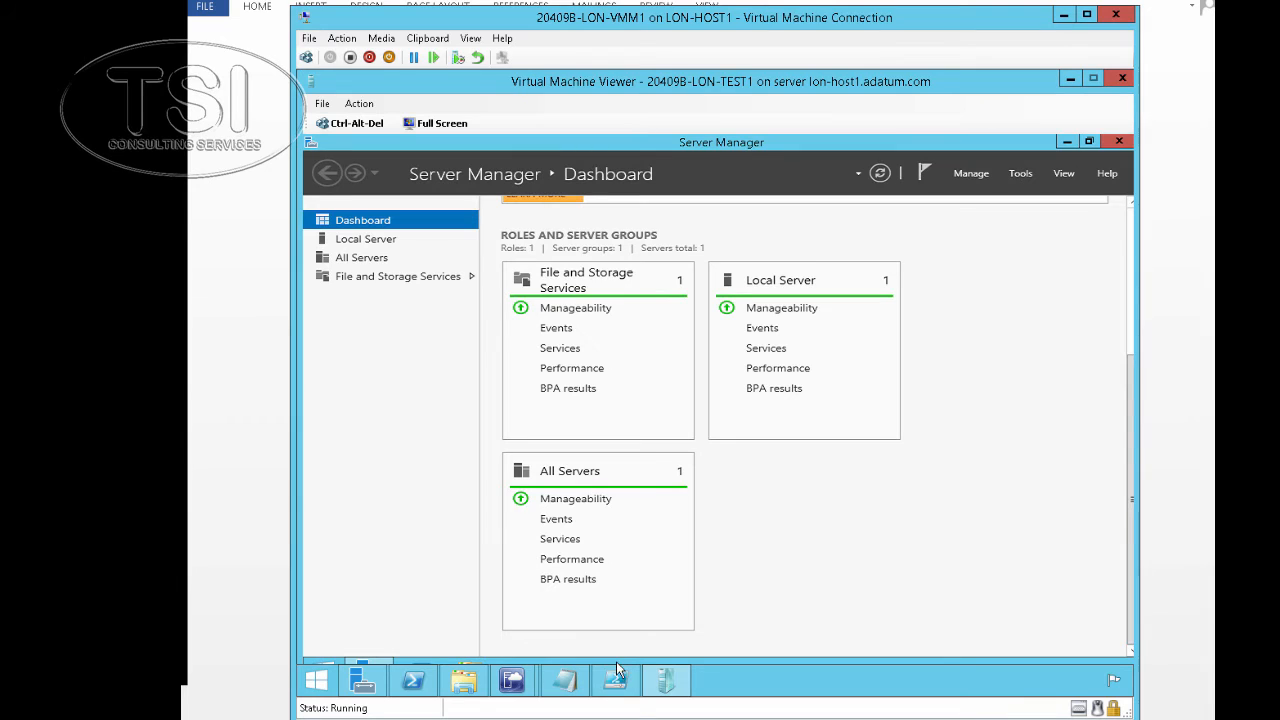
mouse_move(620, 658)
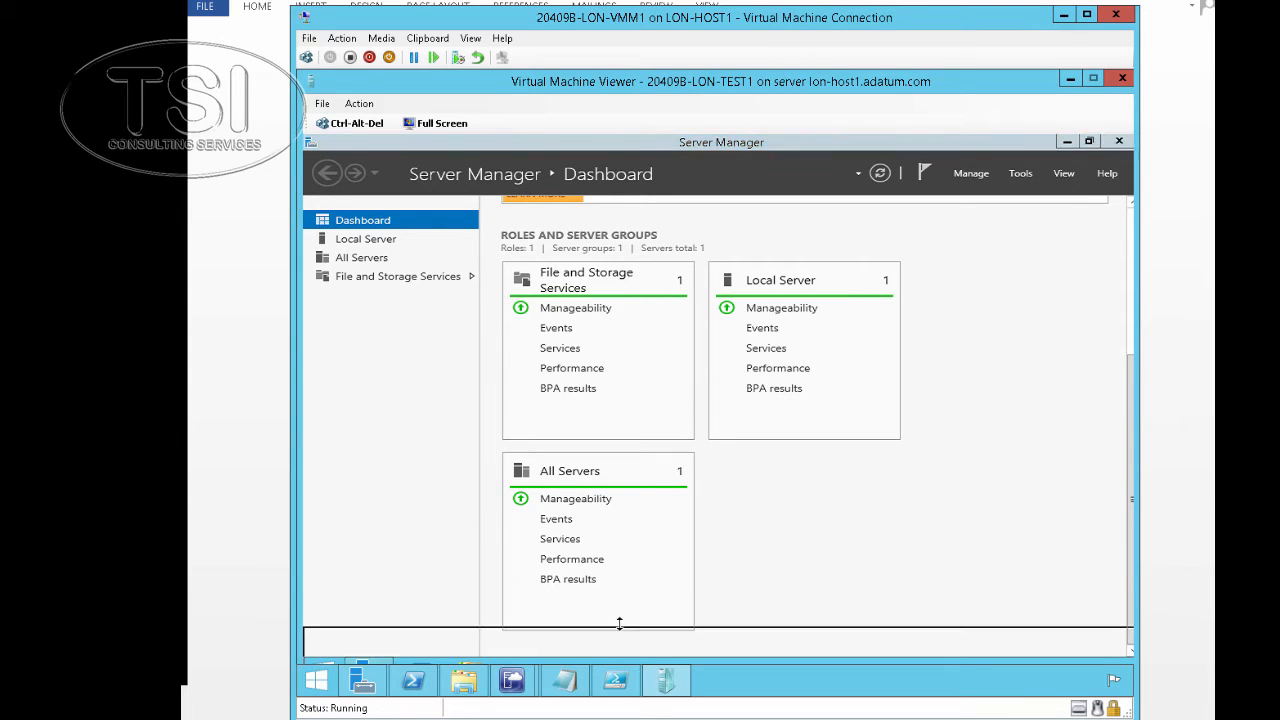
click(420, 643)
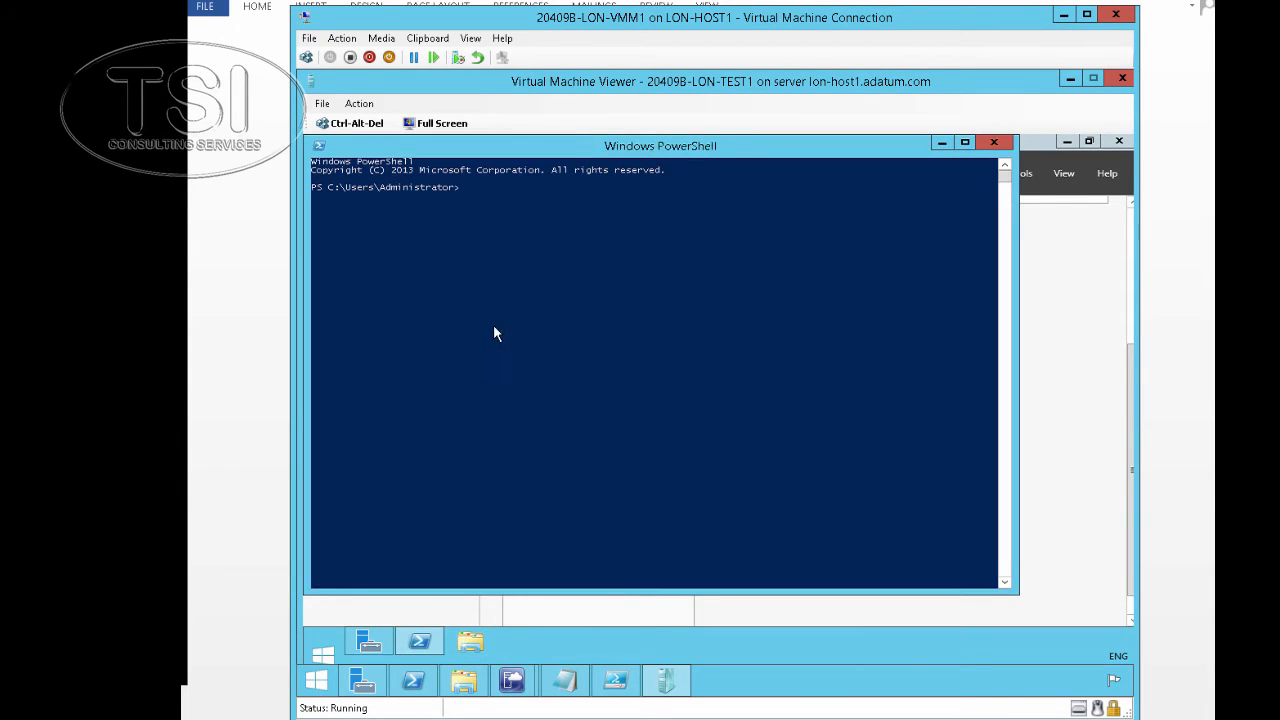
text(hostname)
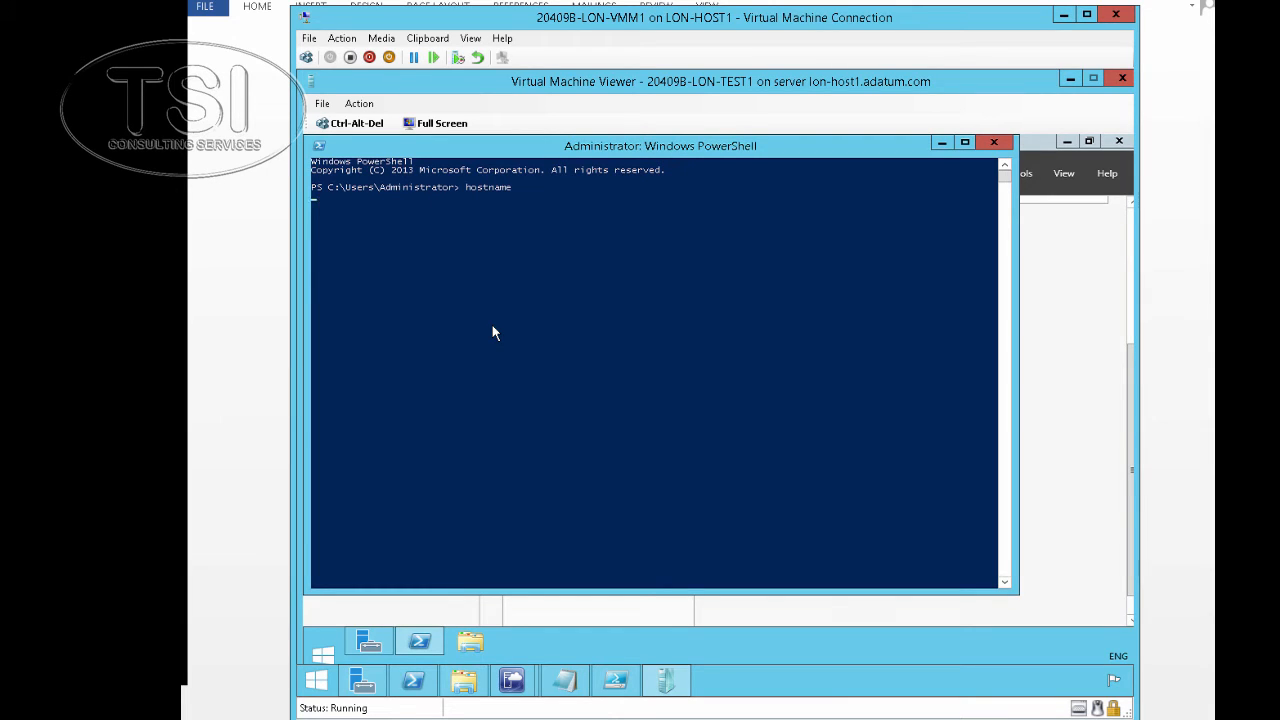
key(Return)
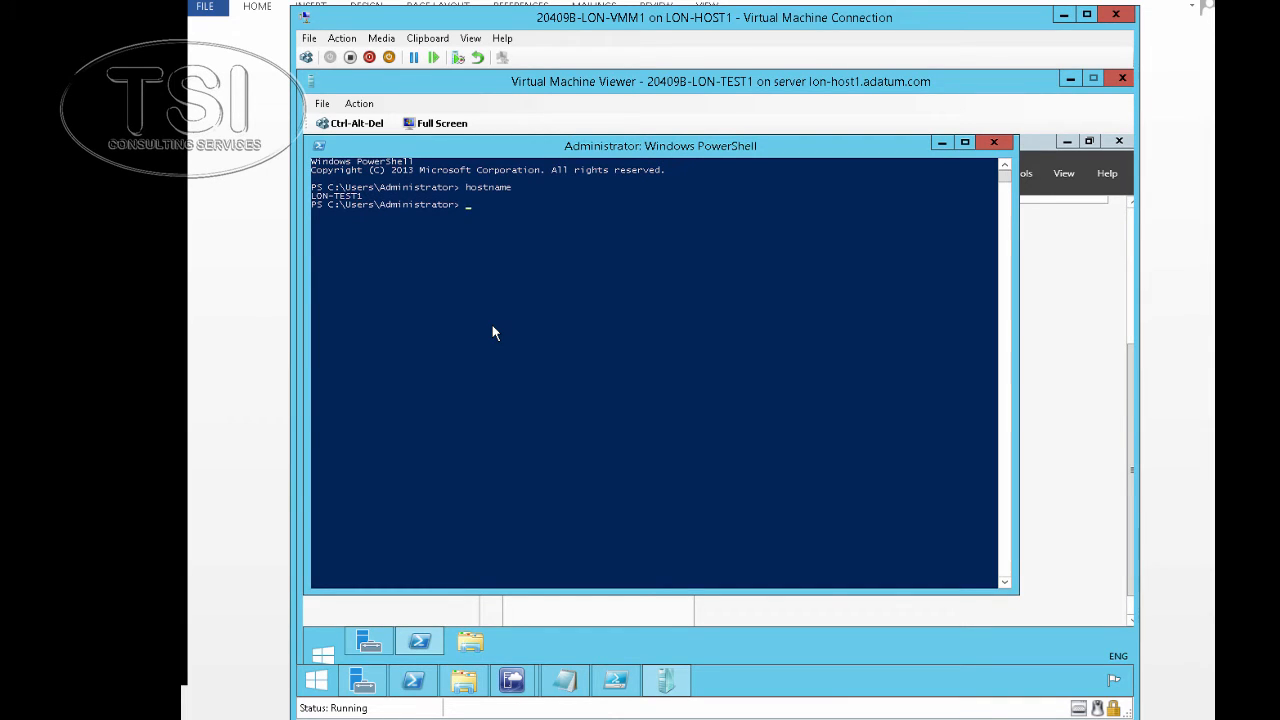
text(ipconfig)
key(Return)
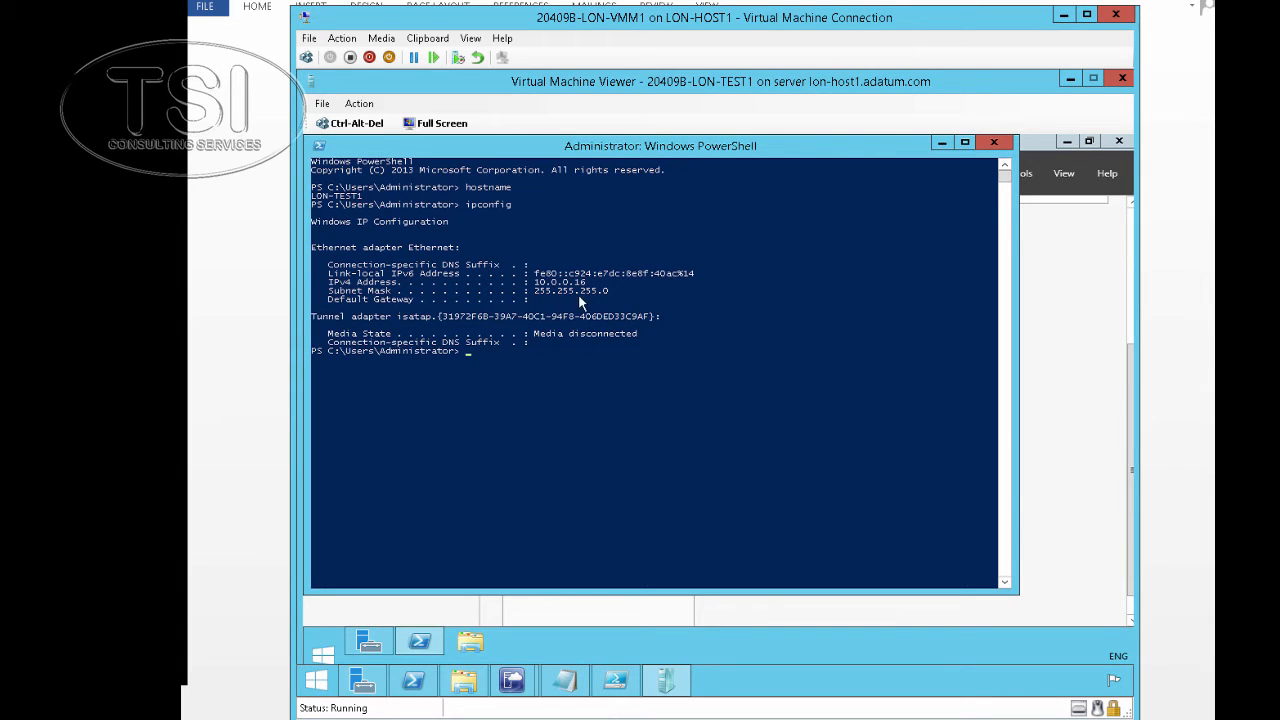
click(367, 643)
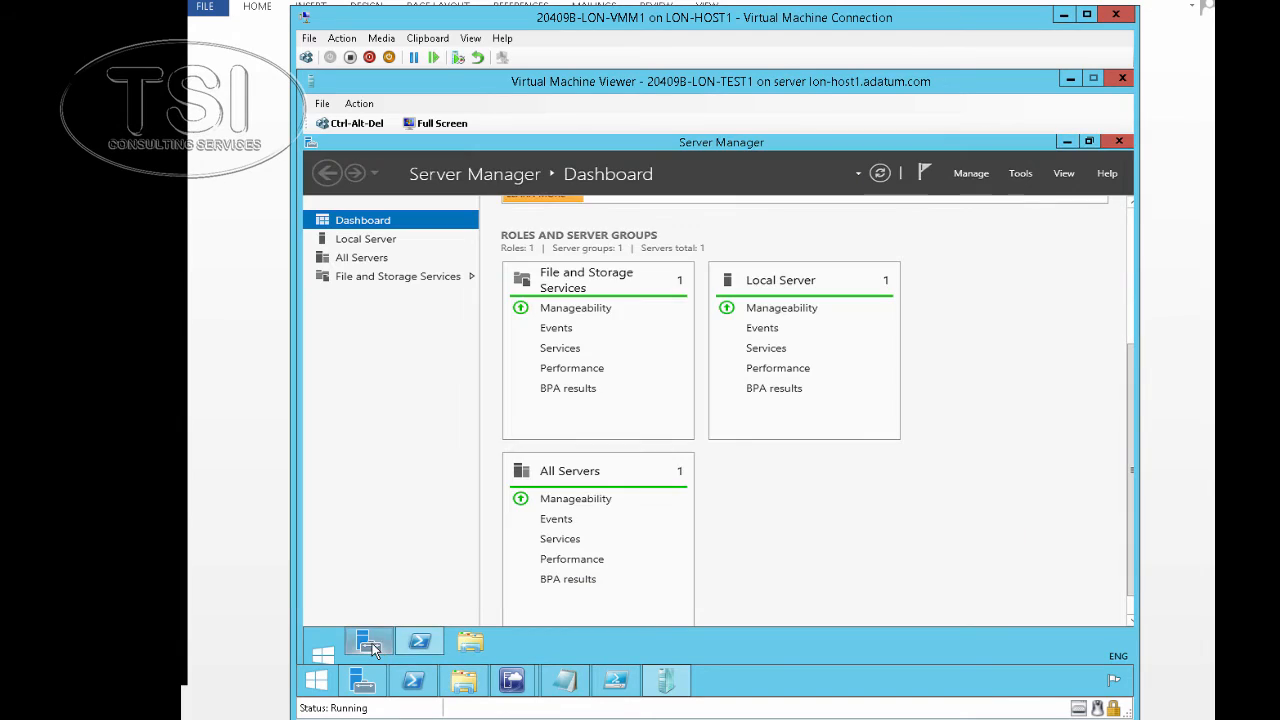
Set LON-TEST1's Ethernet TCP/IPv4 properties to obtain the IP address and DNS server automatically
click(377, 241)
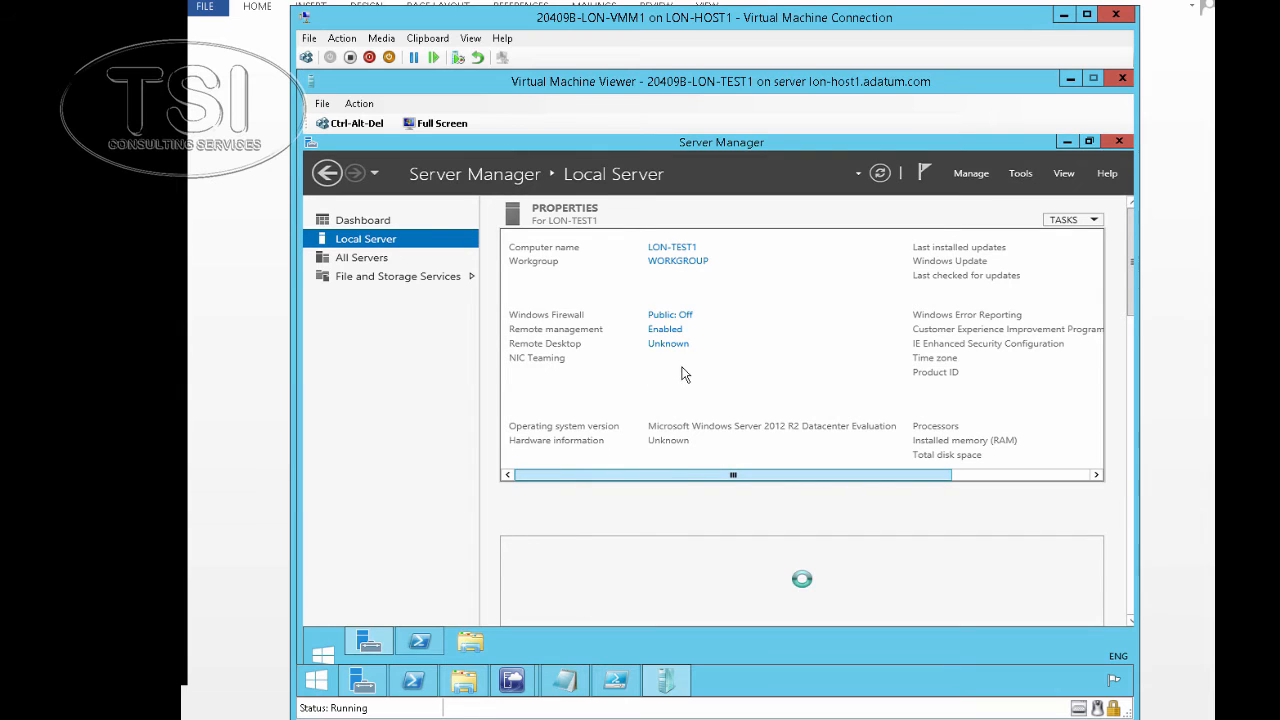
click(684, 376)
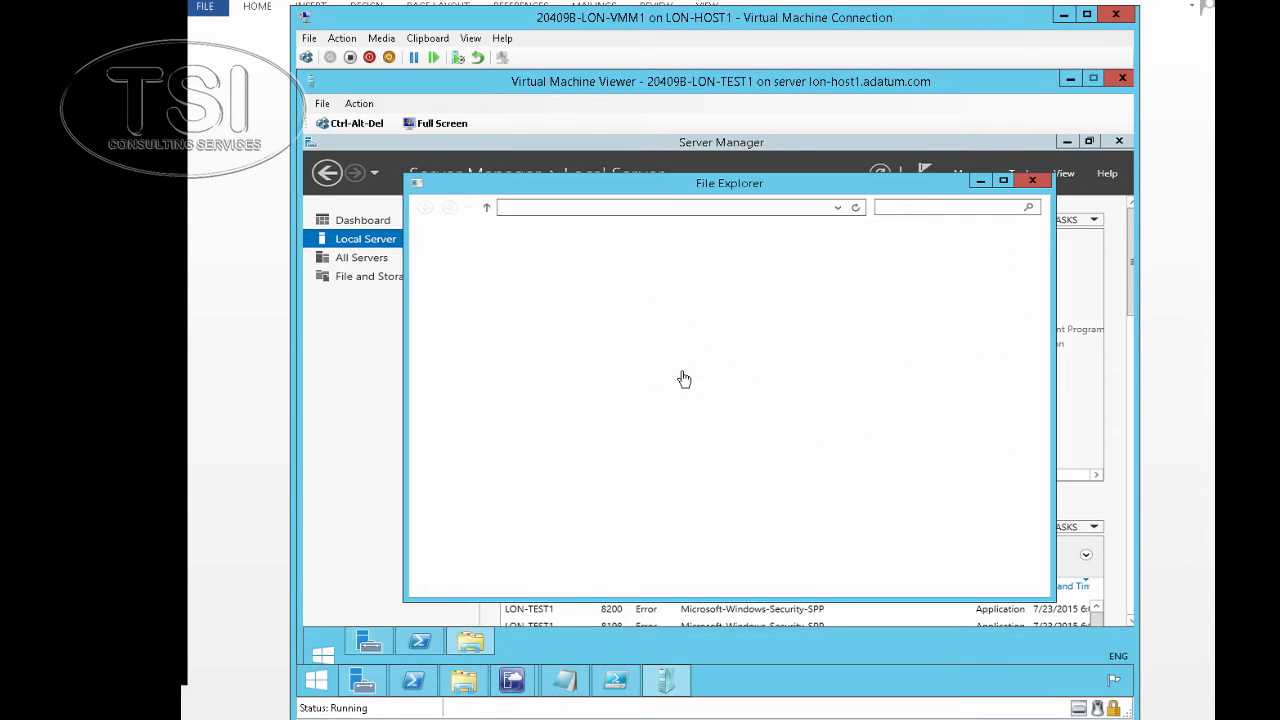
right_click(500, 260)
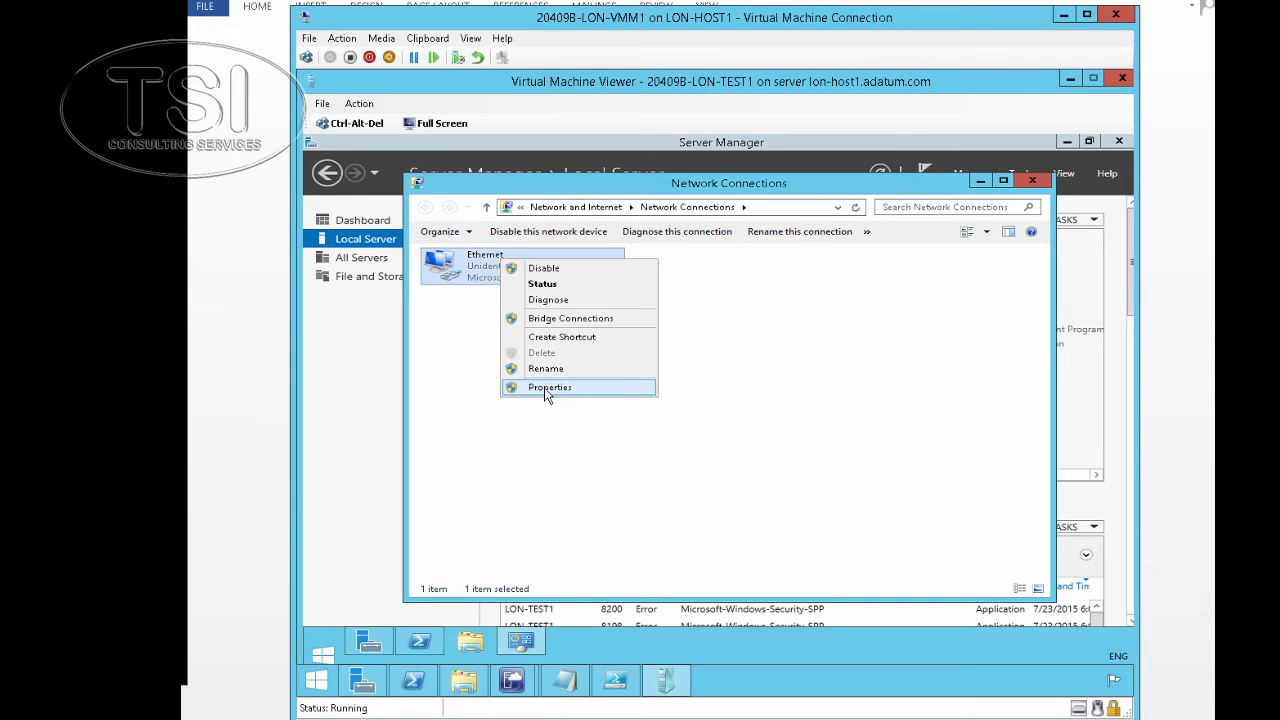
click(549, 388)
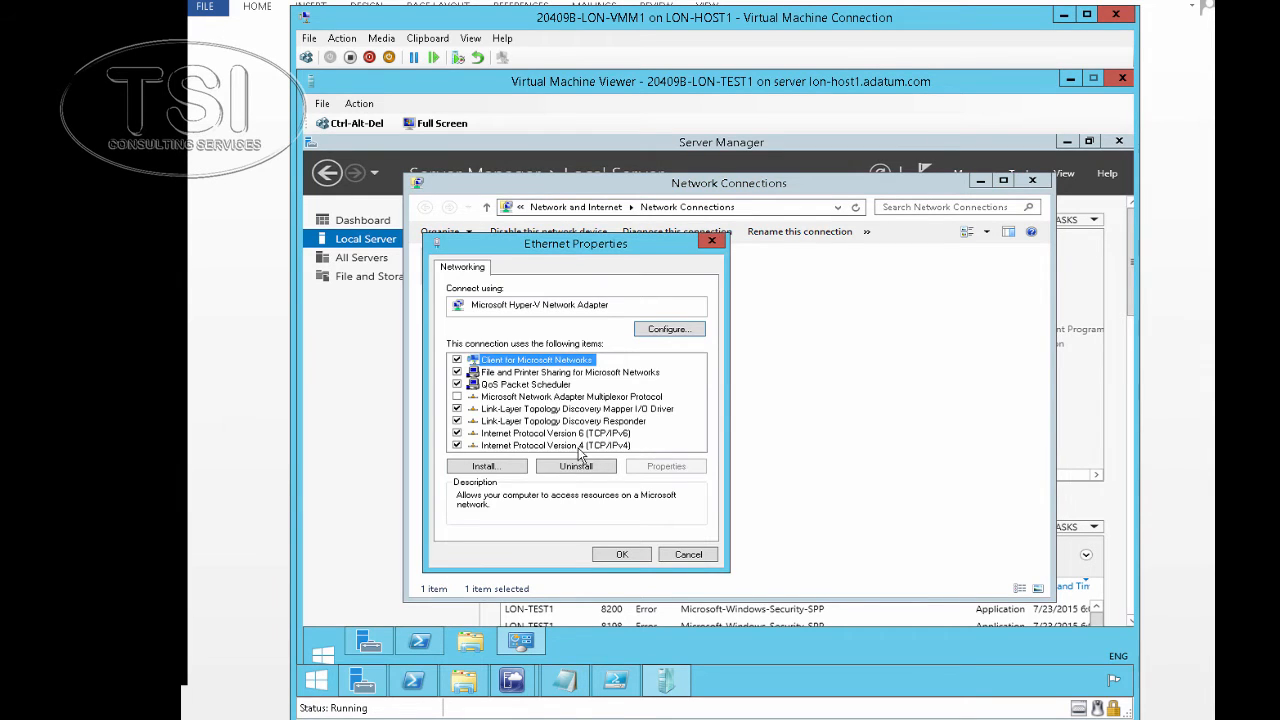
click(576, 445)
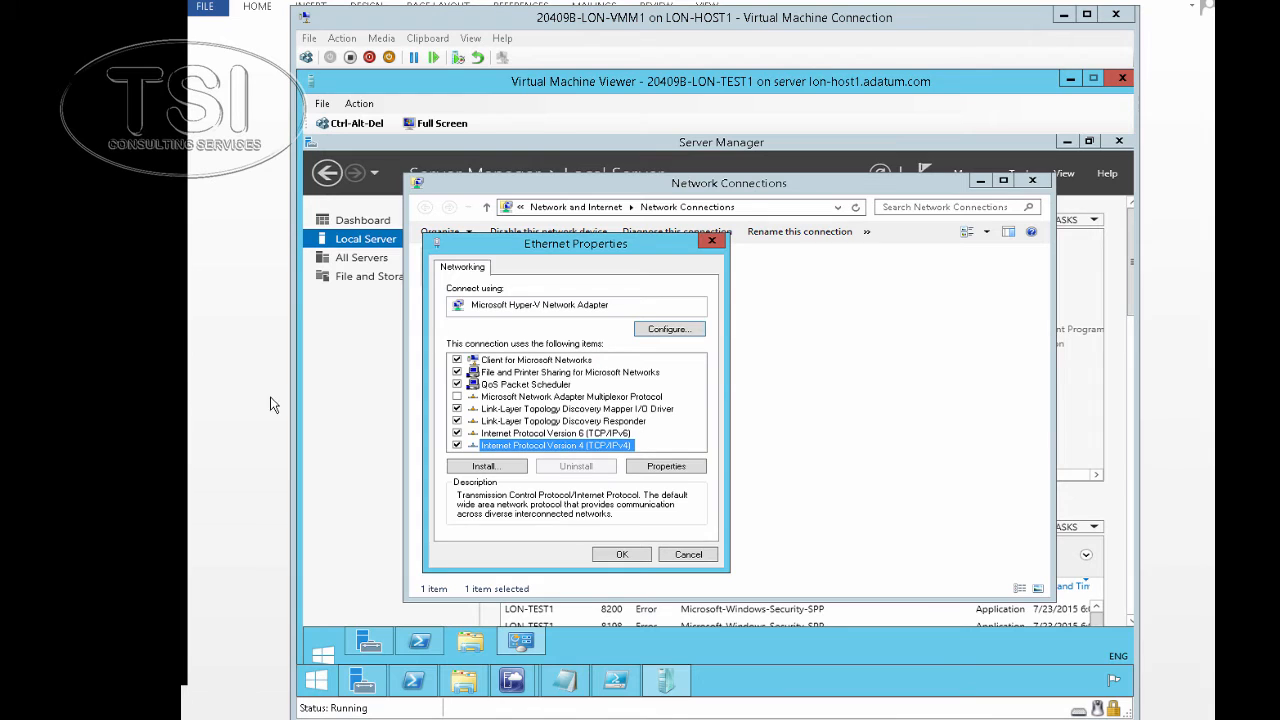
click(666, 466)
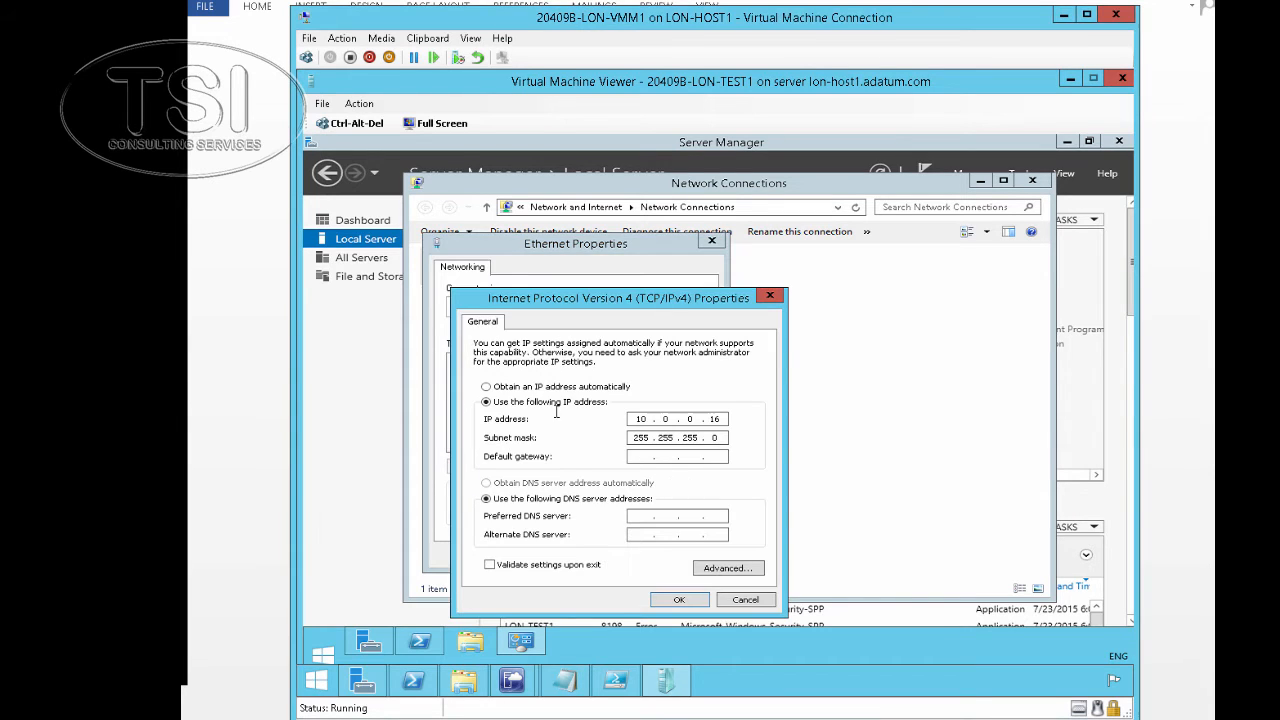
click(541, 388)
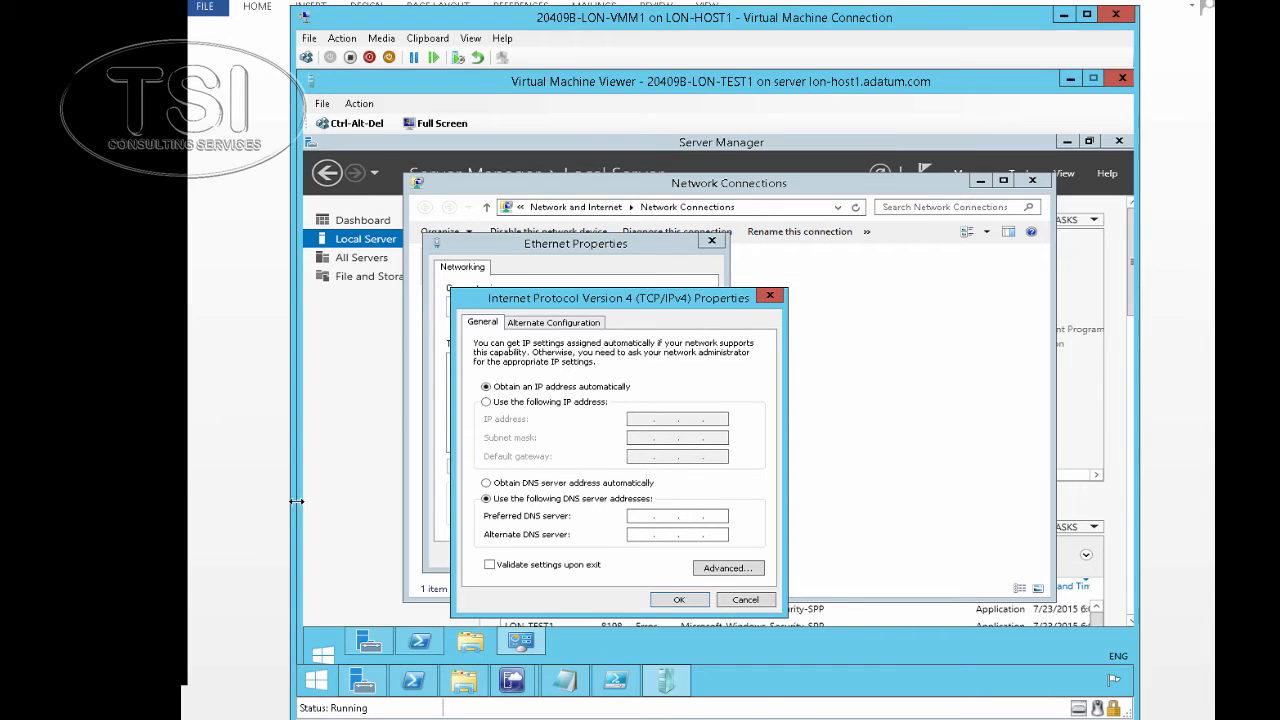
click(487, 483)
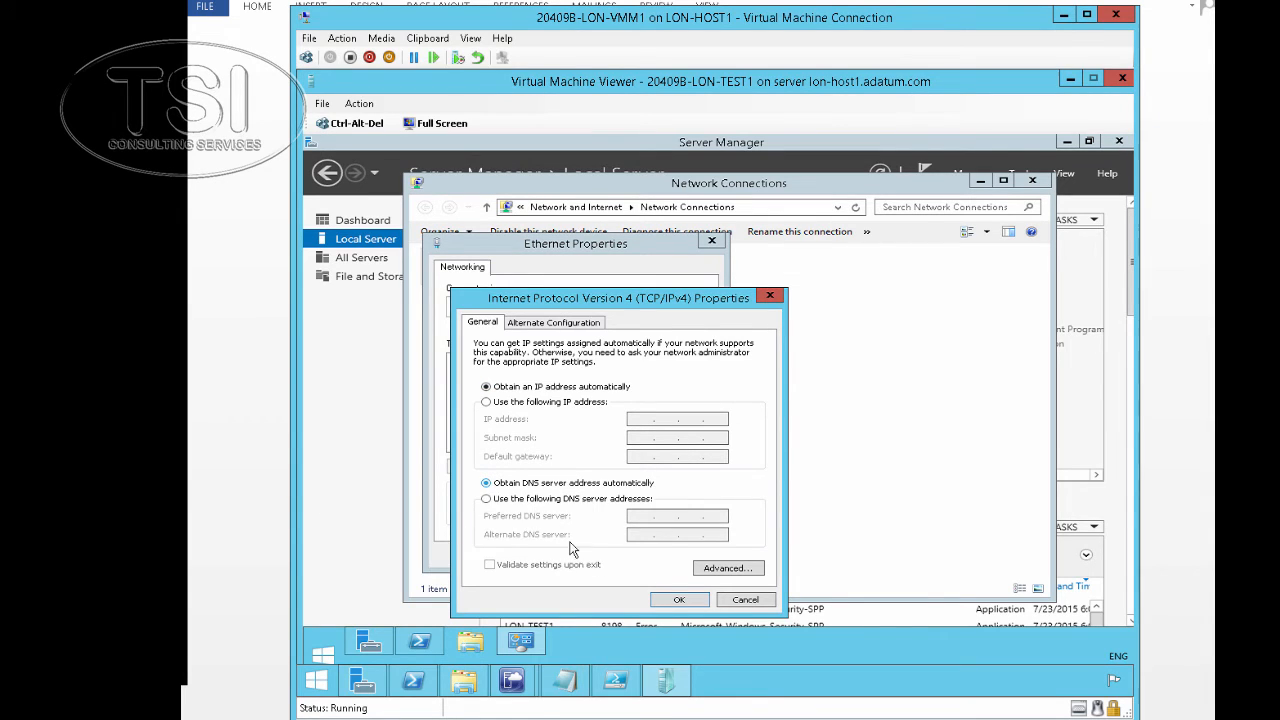
click(679, 599)
click(621, 554)
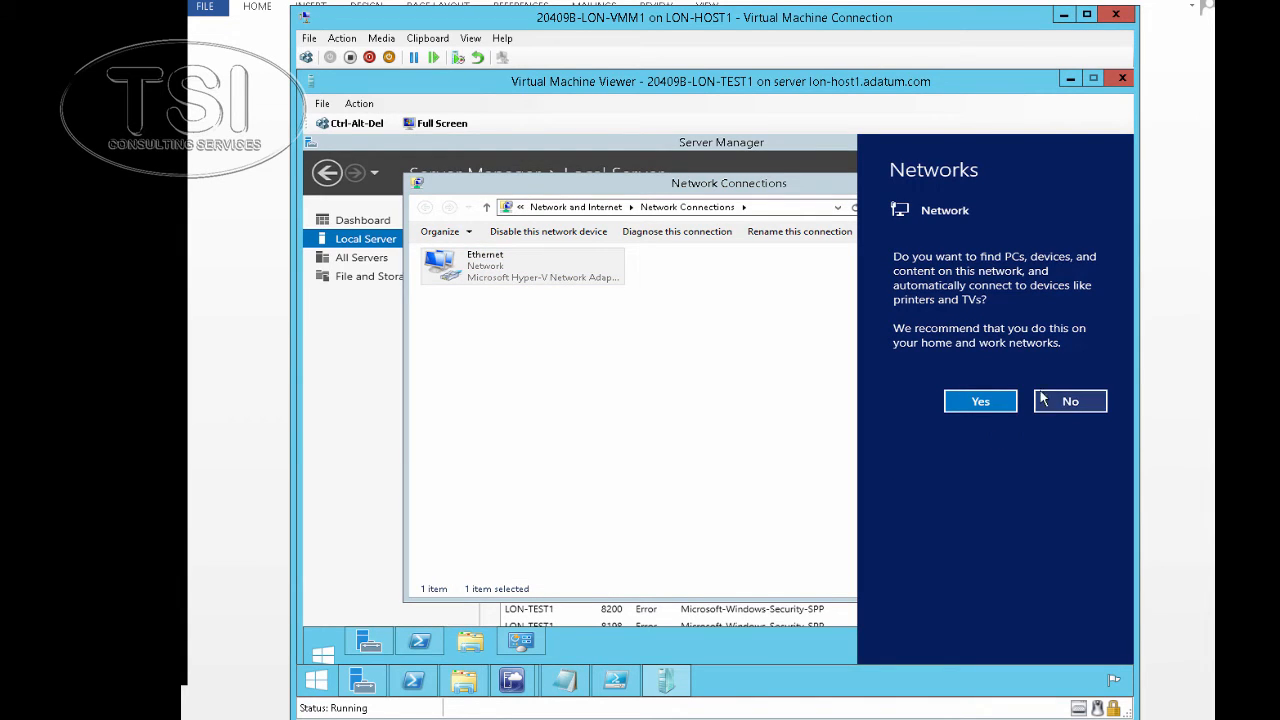
Allow network discovery, then check Ethernet details show DHCP address 192.168.4.2 from server 192.0.2.253
click(976, 401)
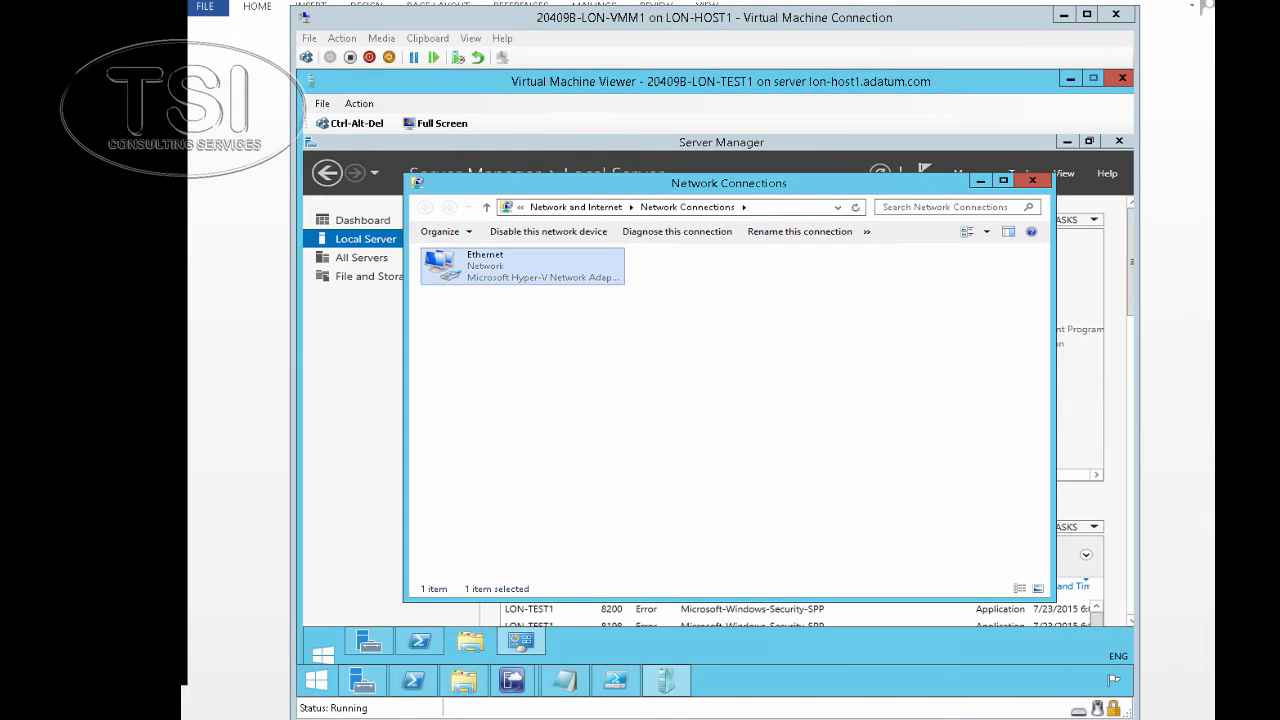
right_click(474, 266)
click(508, 292)
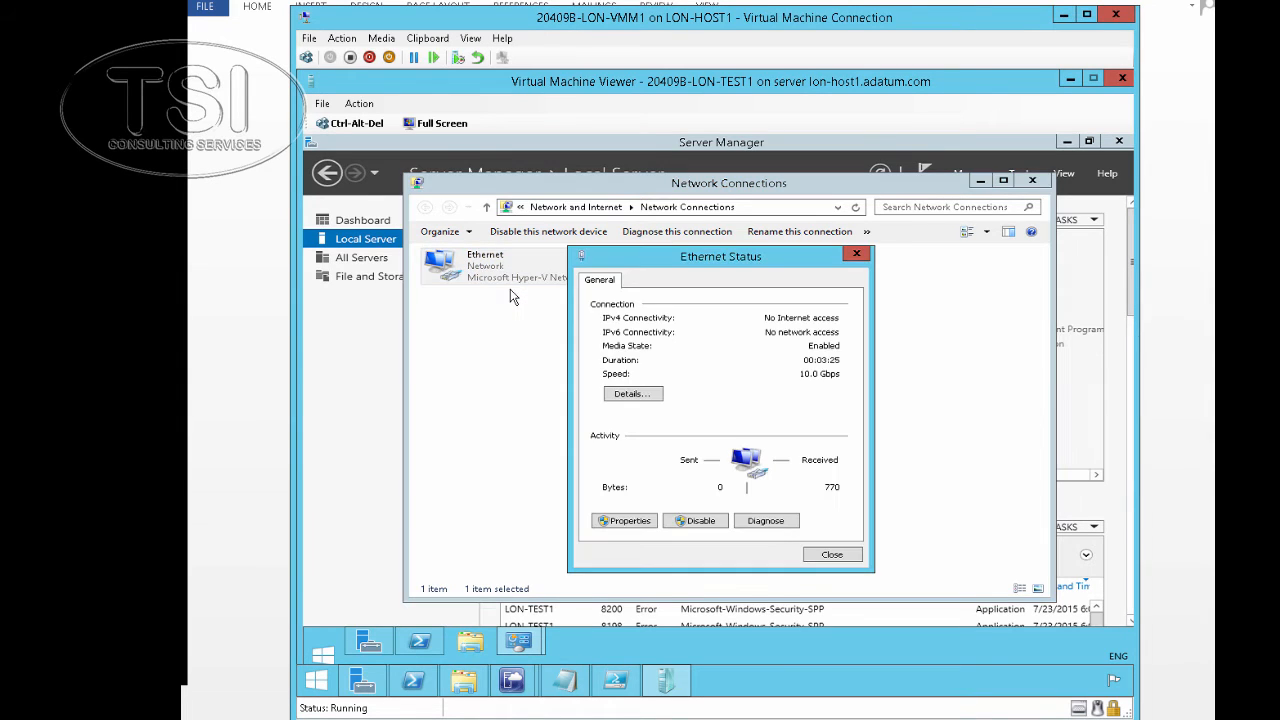
click(631, 394)
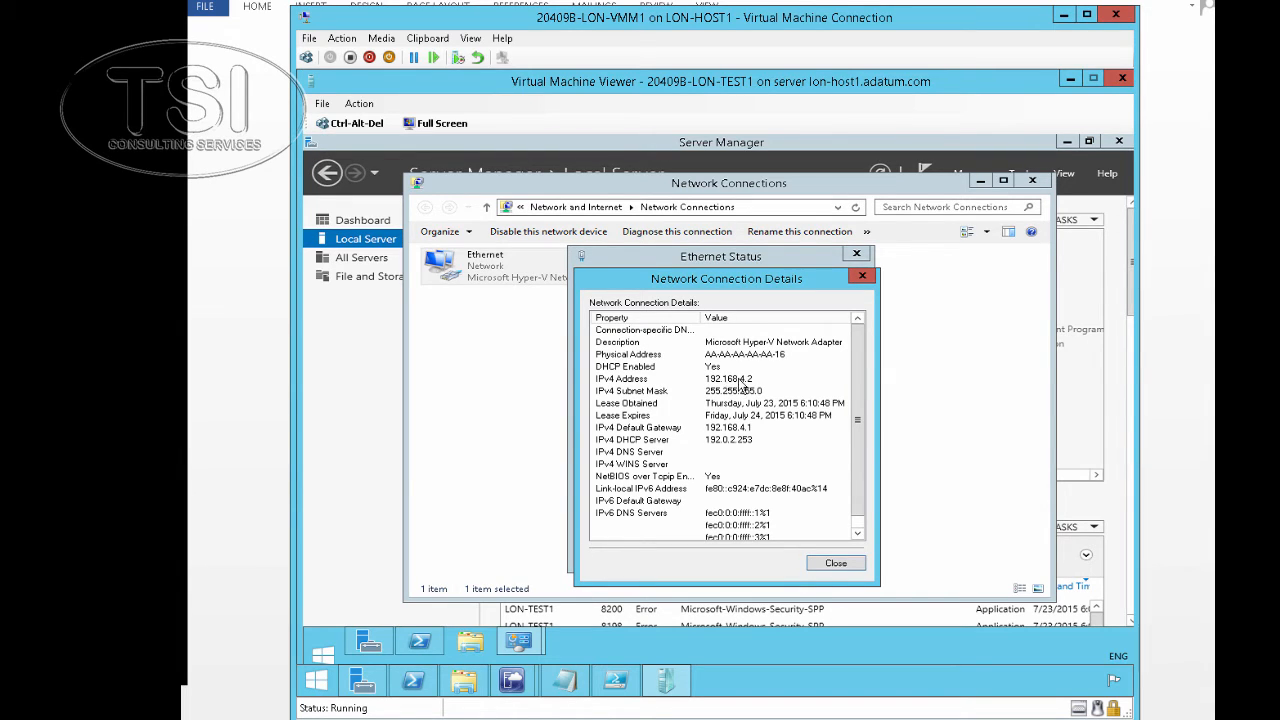
click(188, 374)
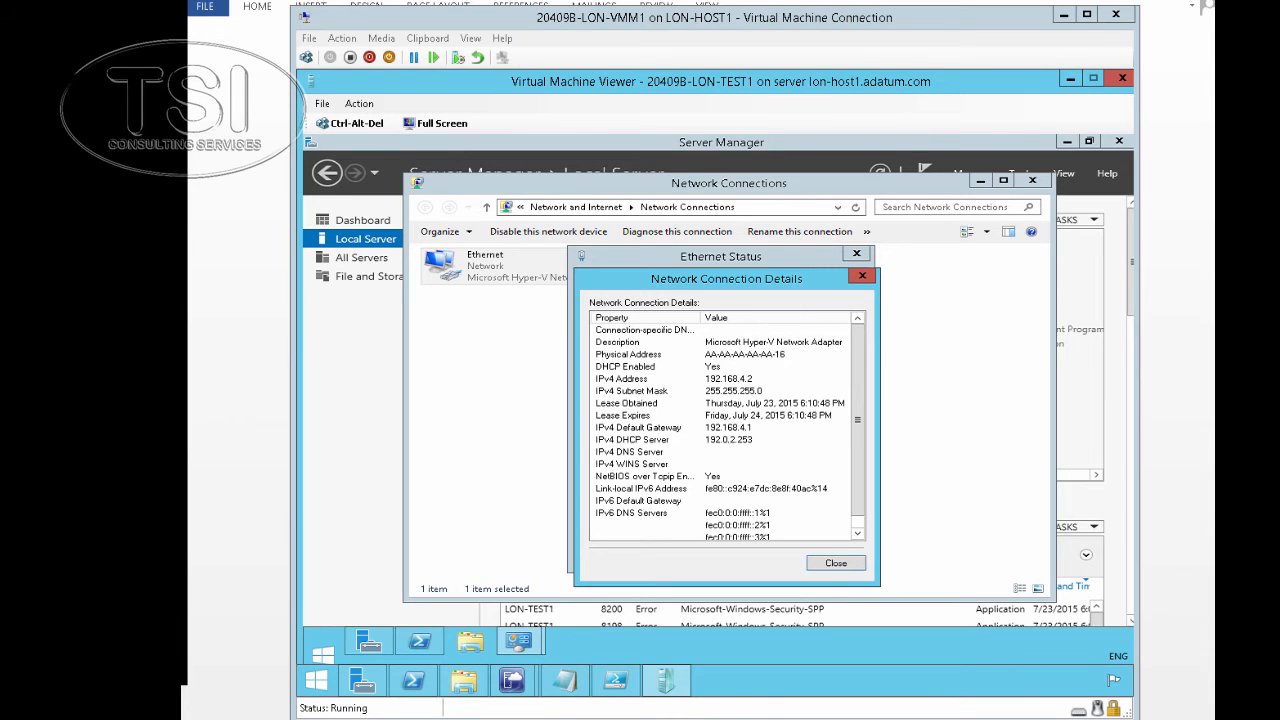
click(850, 563)
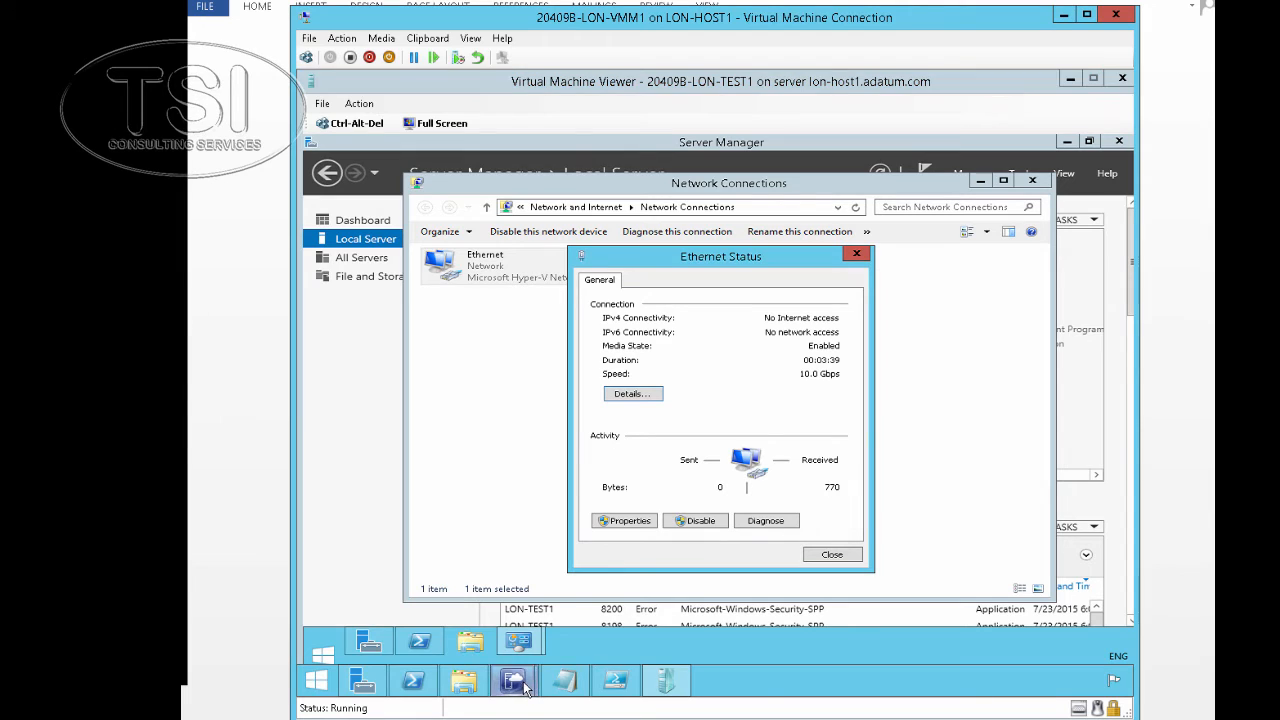
Back in Virtual Machine Manager, connect via console to 20409B-LON-PROD1
mouse_move(512, 680)
click(467, 604)
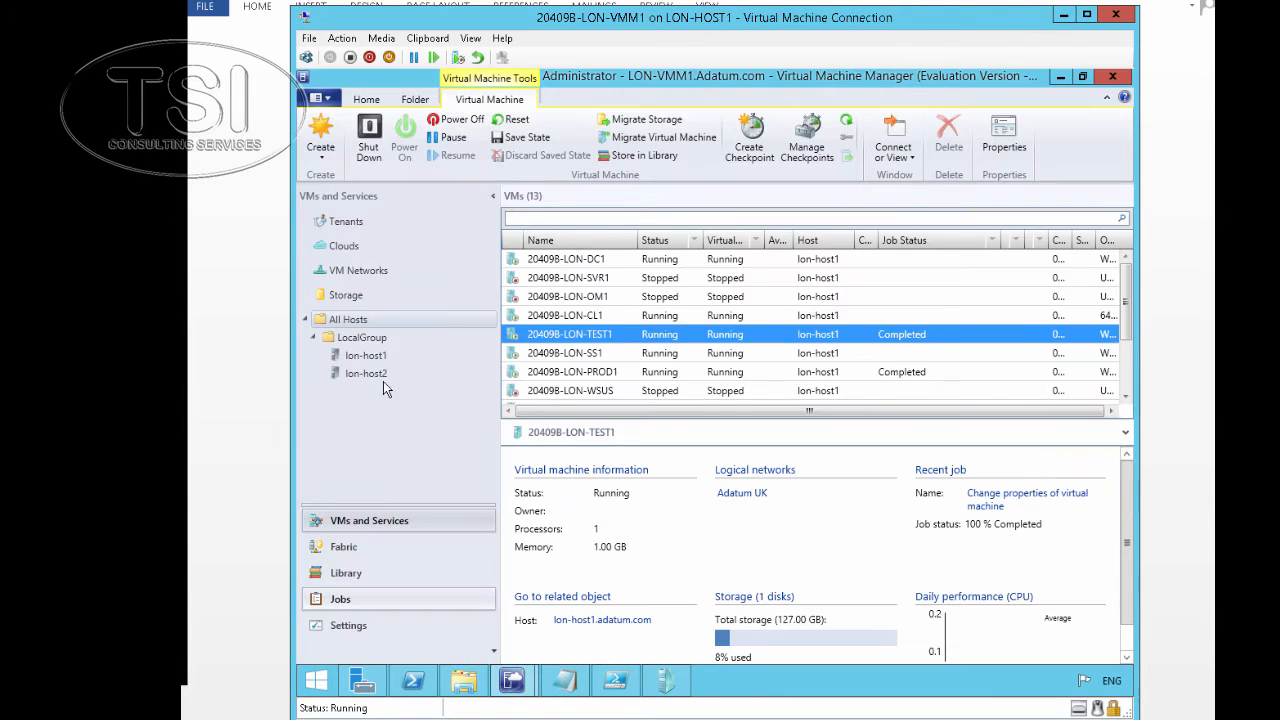
right_click(588, 373)
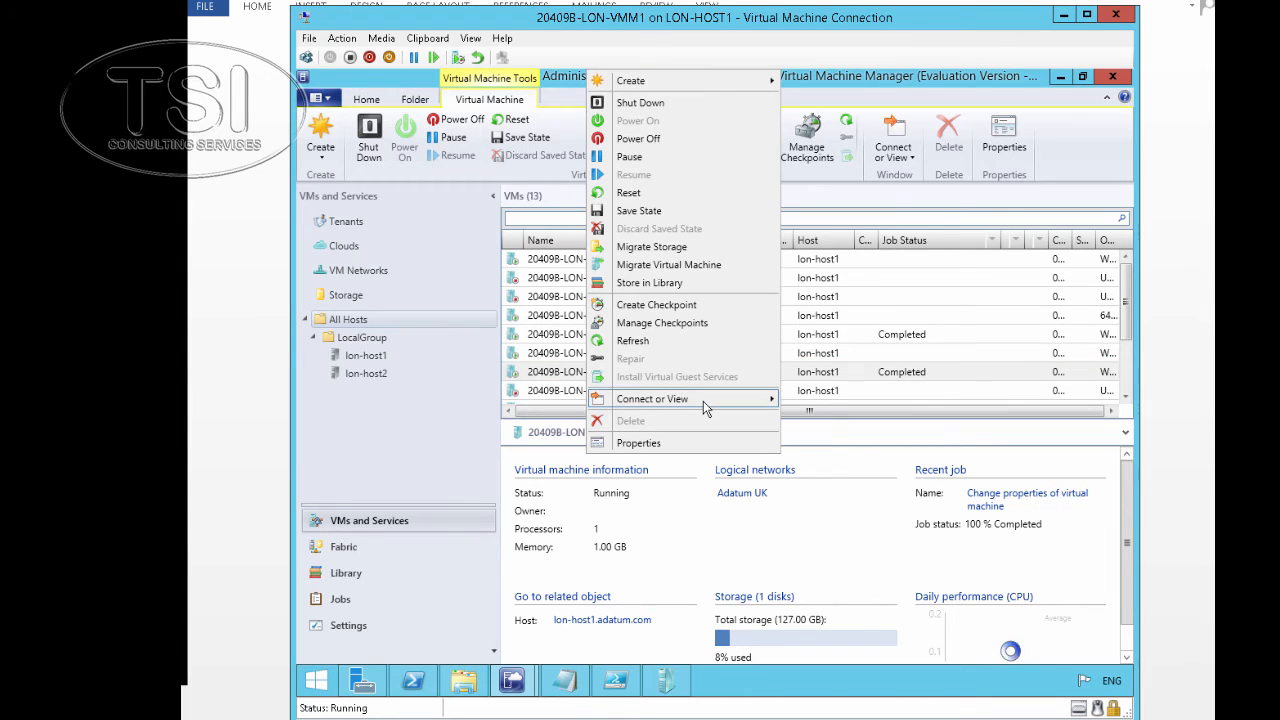
mouse_move(770, 399)
click(838, 400)
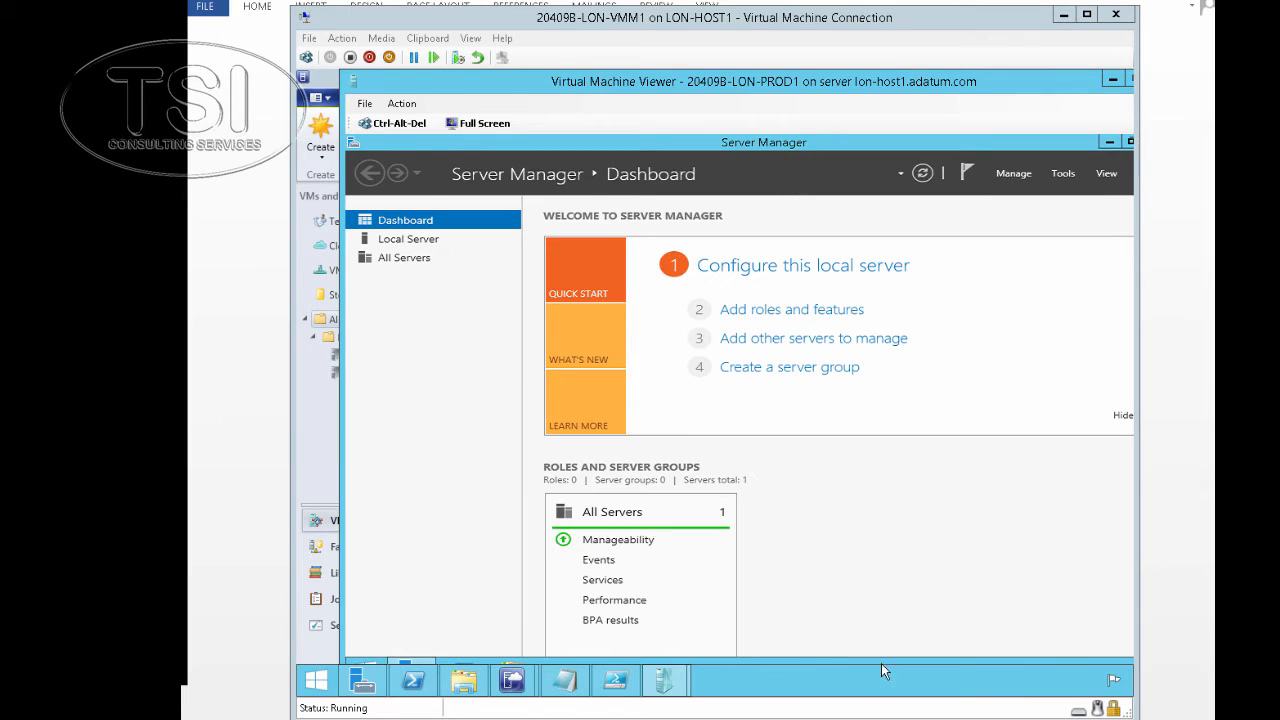
Change LON-PROD1's Ethernet TCP/IPv4 settings from static 10.0.0.15 to automatic IP and DNS
click(421, 246)
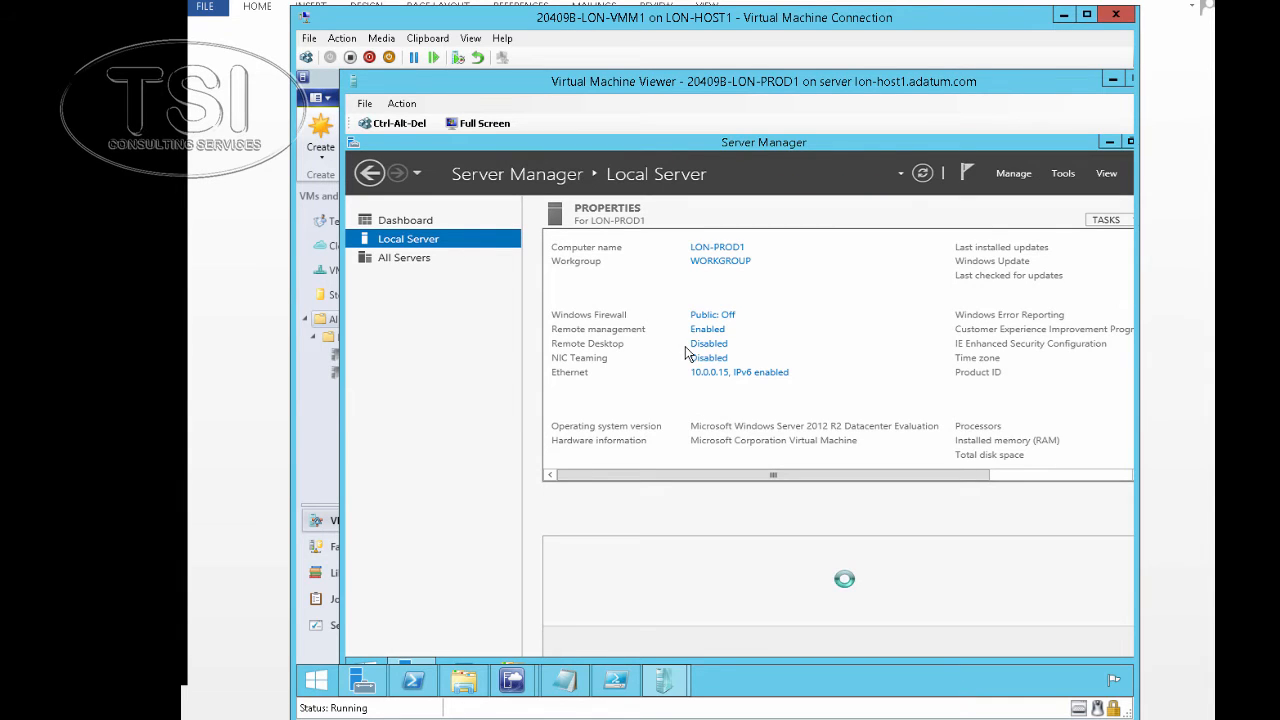
click(750, 374)
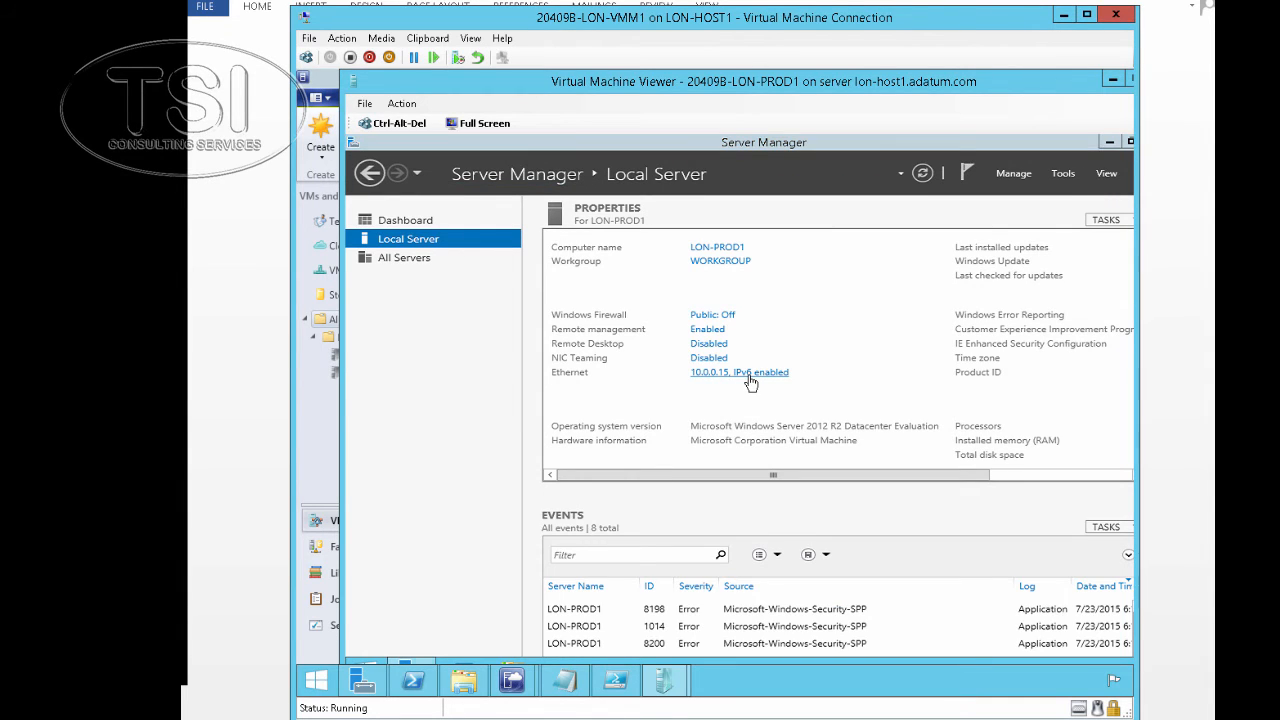
click(525, 280)
right_click(527, 272)
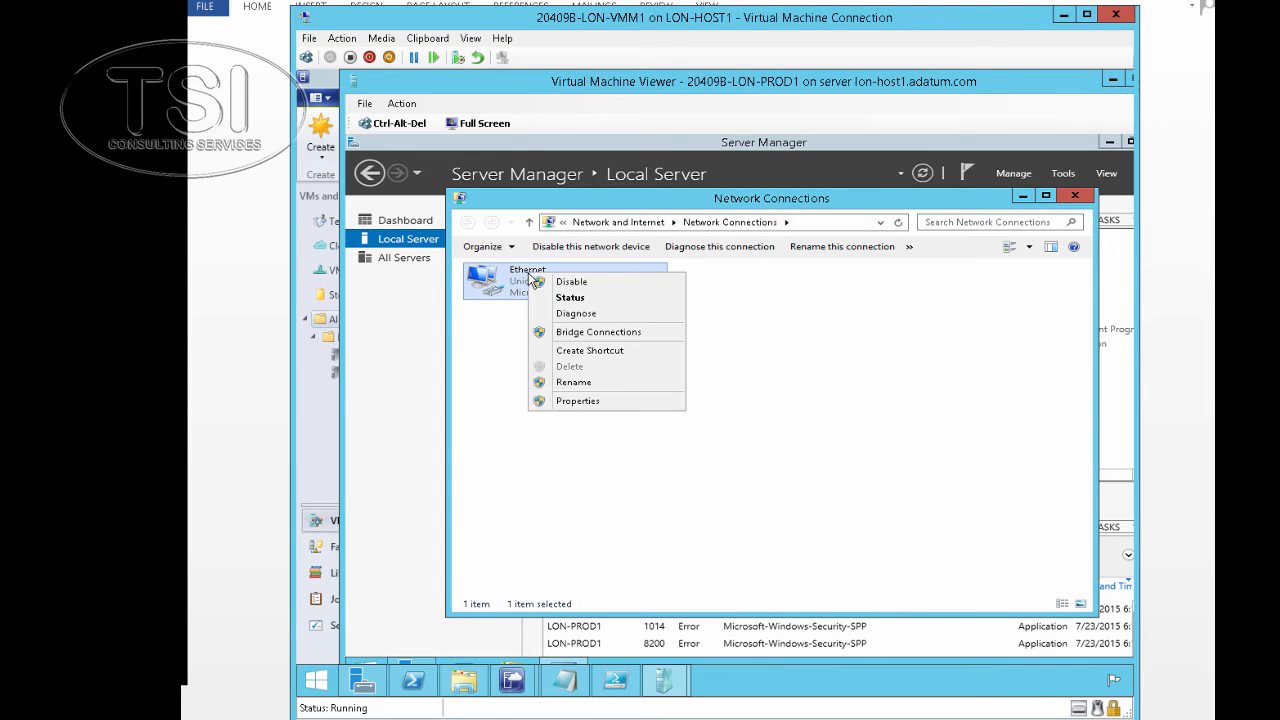
click(574, 402)
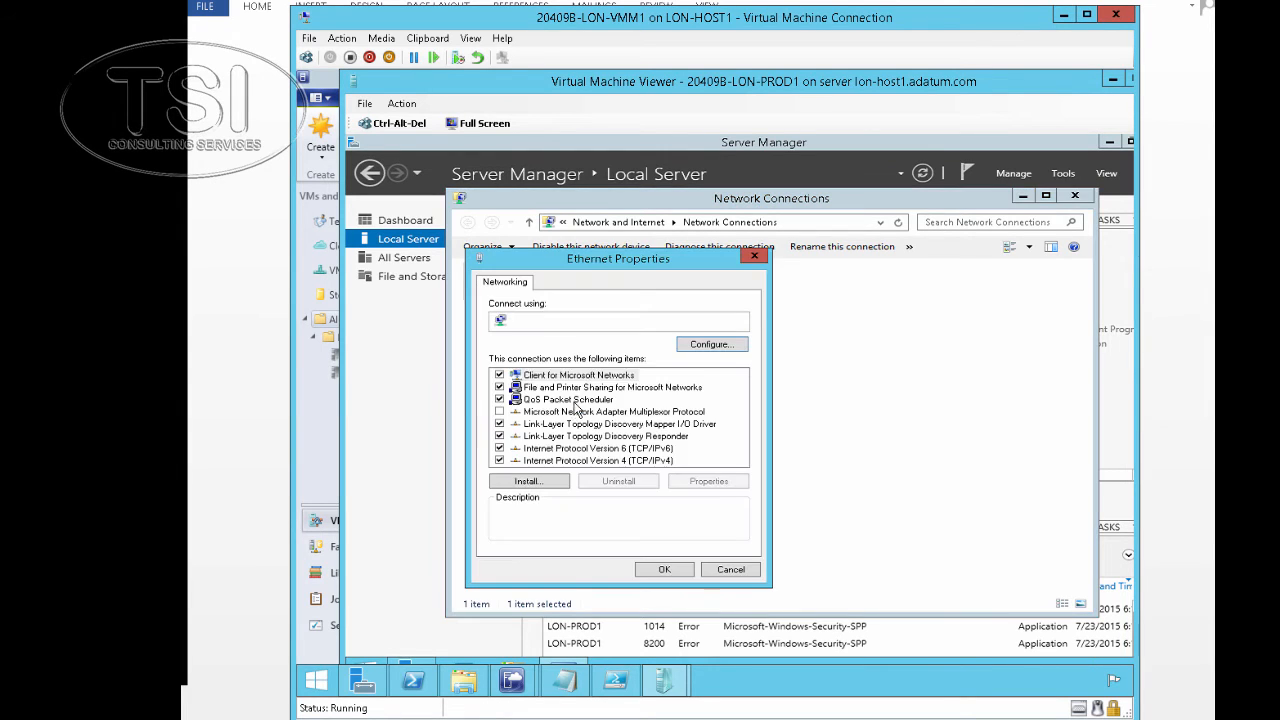
double_click(616, 461)
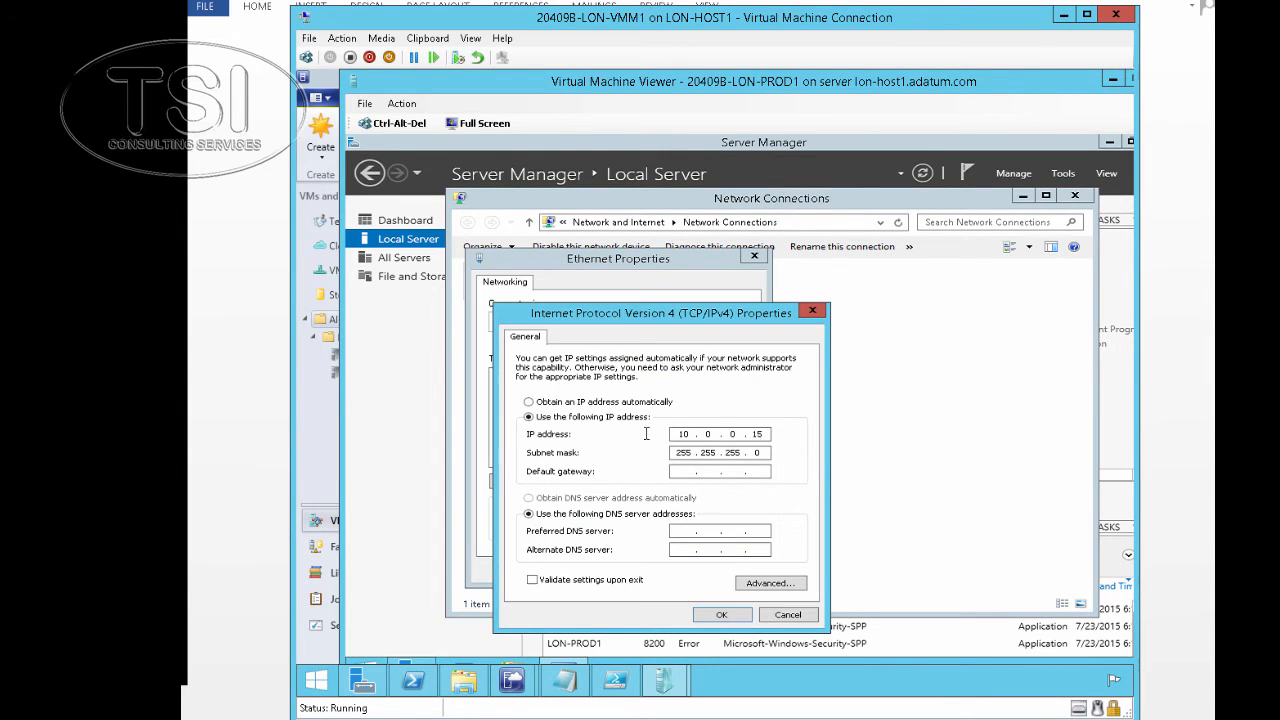
click(578, 403)
click(596, 499)
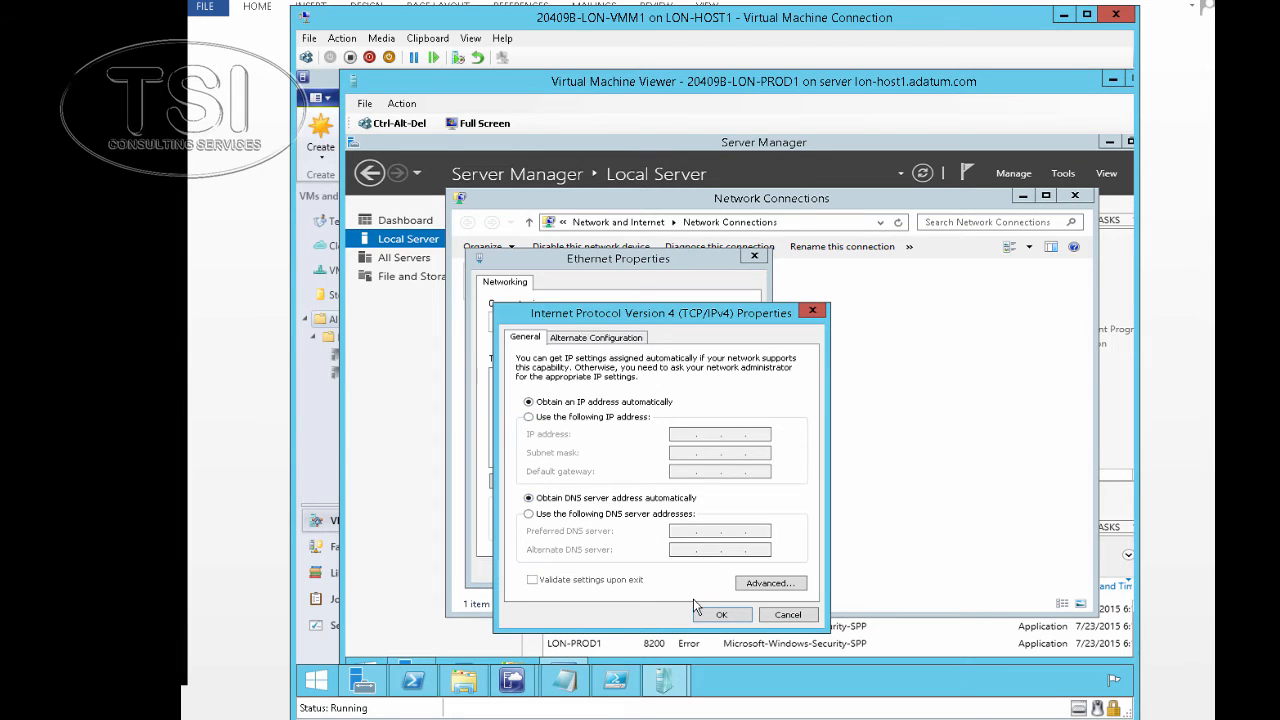
click(725, 615)
click(681, 573)
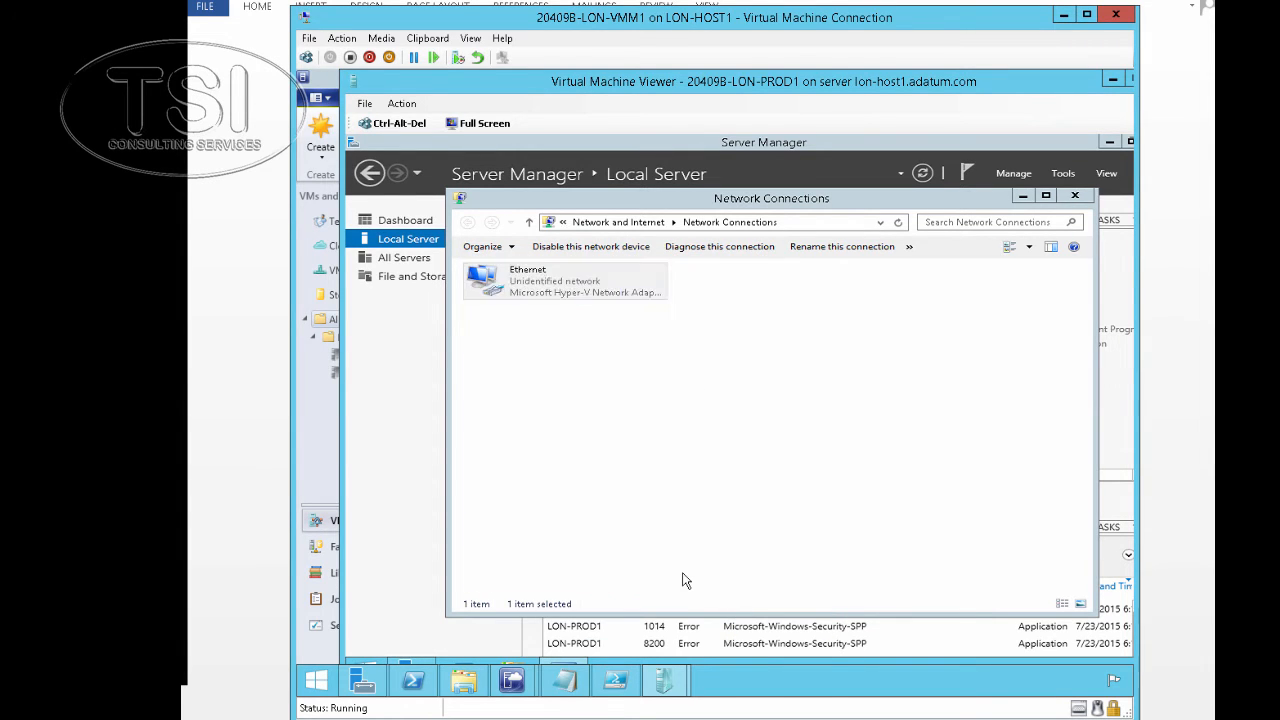
Check the Ethernet status details show DHCP address 192.168.5.2 with gateway 192.168.5.1
right_click(543, 284)
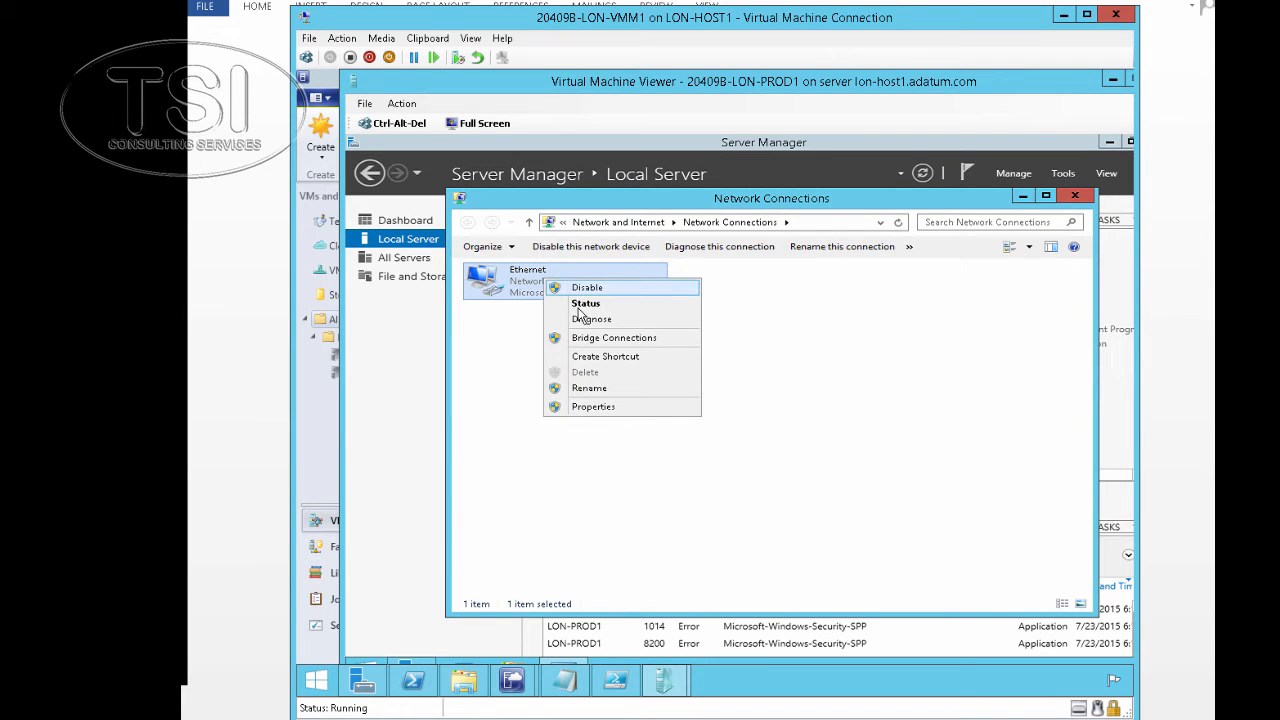
click(577, 306)
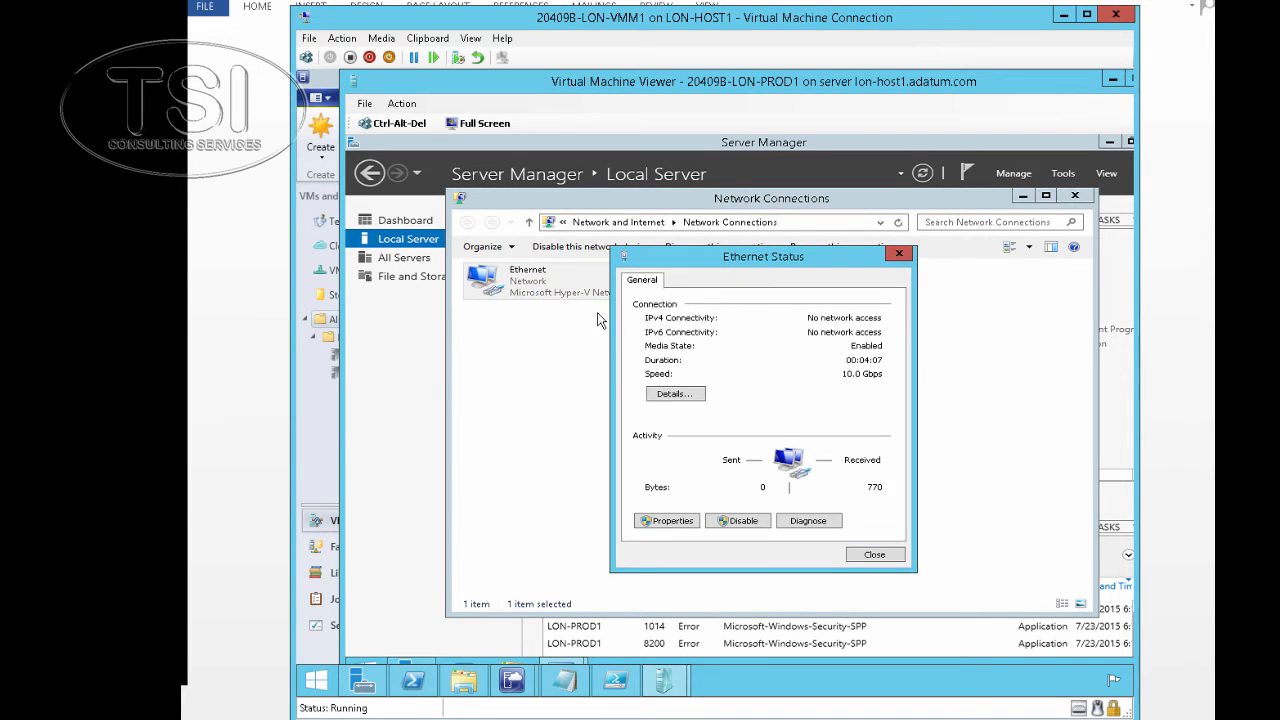
click(676, 394)
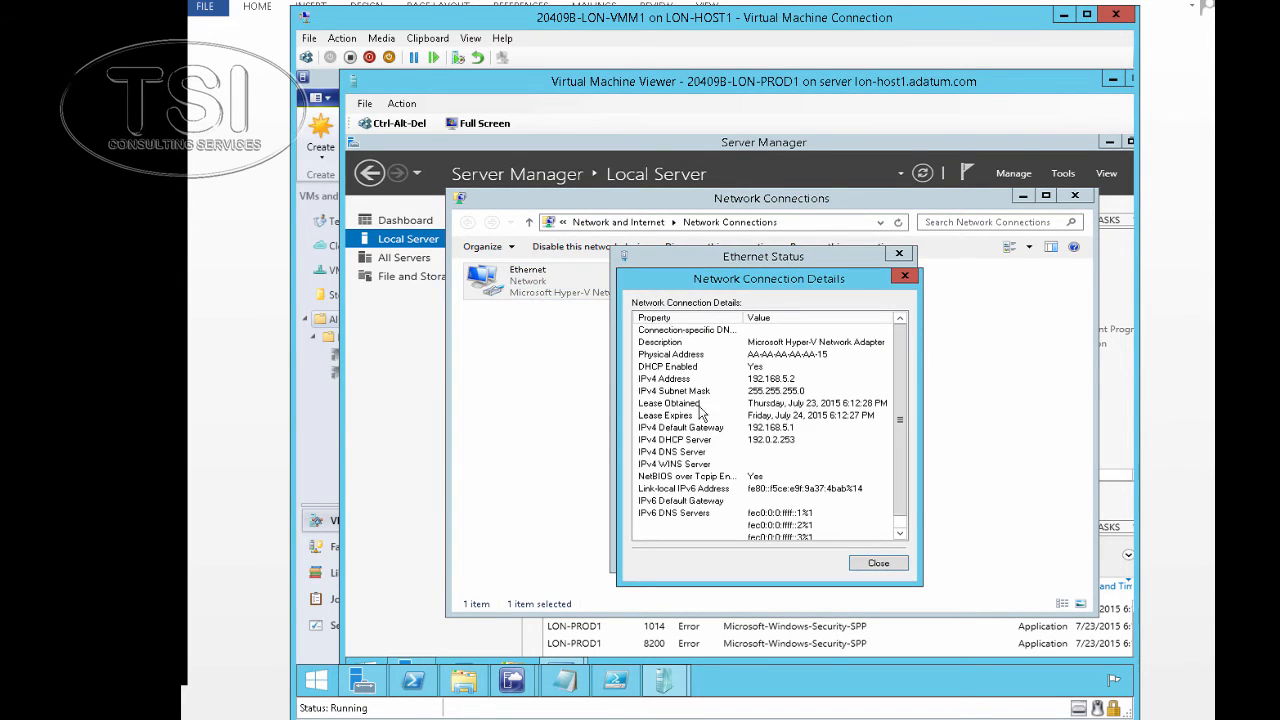
click(878, 564)
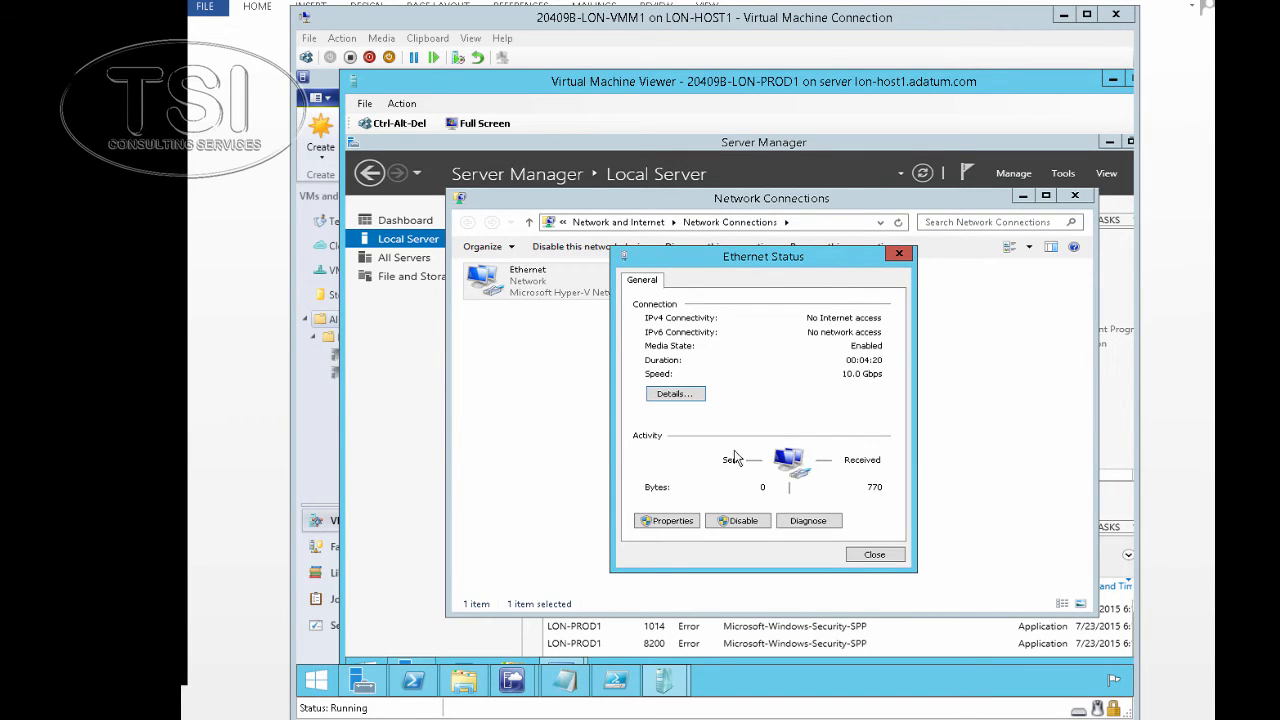
Bring Server Manager forward, then reveal the desktop and launch Windows PowerShell
click(411, 660)
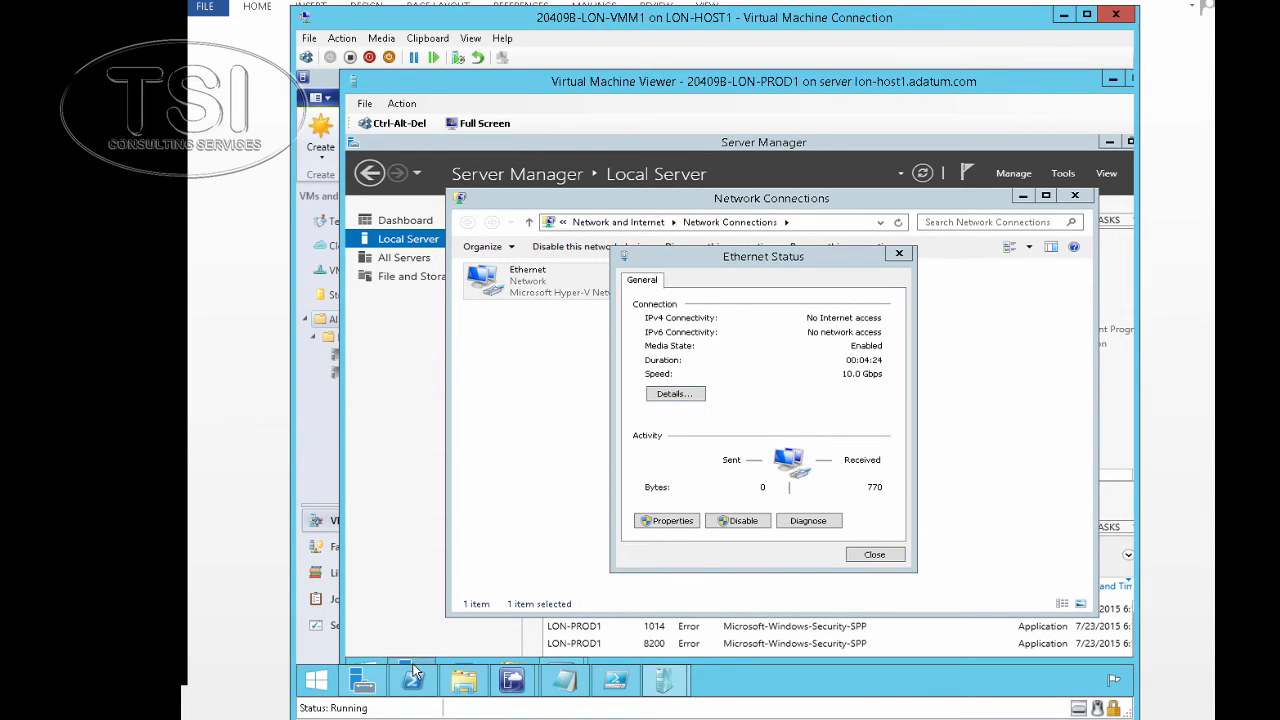
click(413, 664)
click(413, 664)
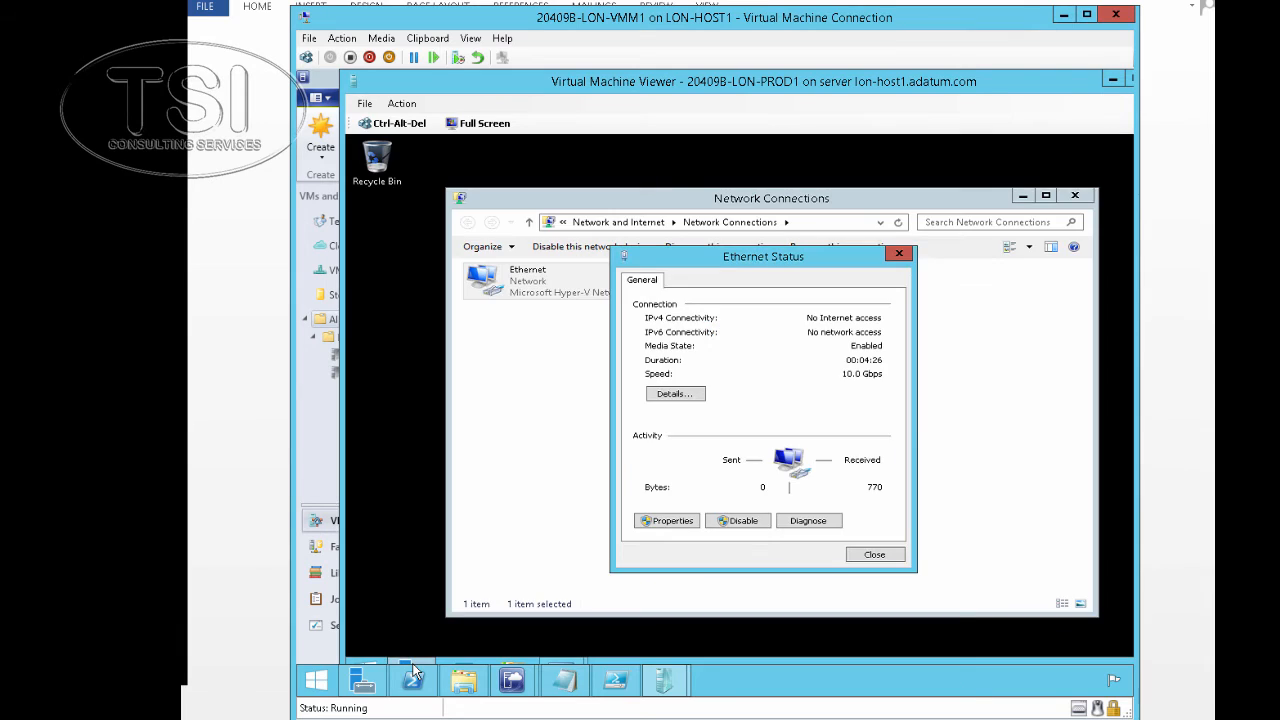
click(413, 675)
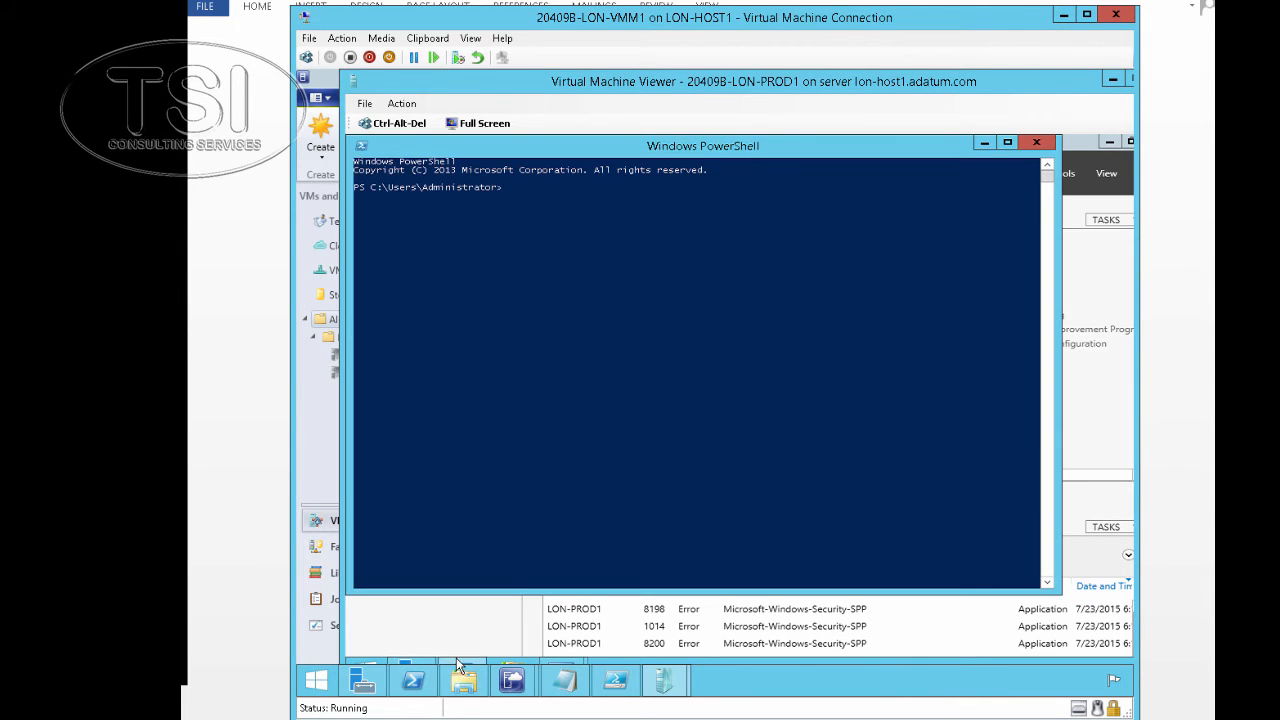
Ping LON-TEST1 at 192.168.4.2 from LON-PROD1's PowerShell console
click(598, 299)
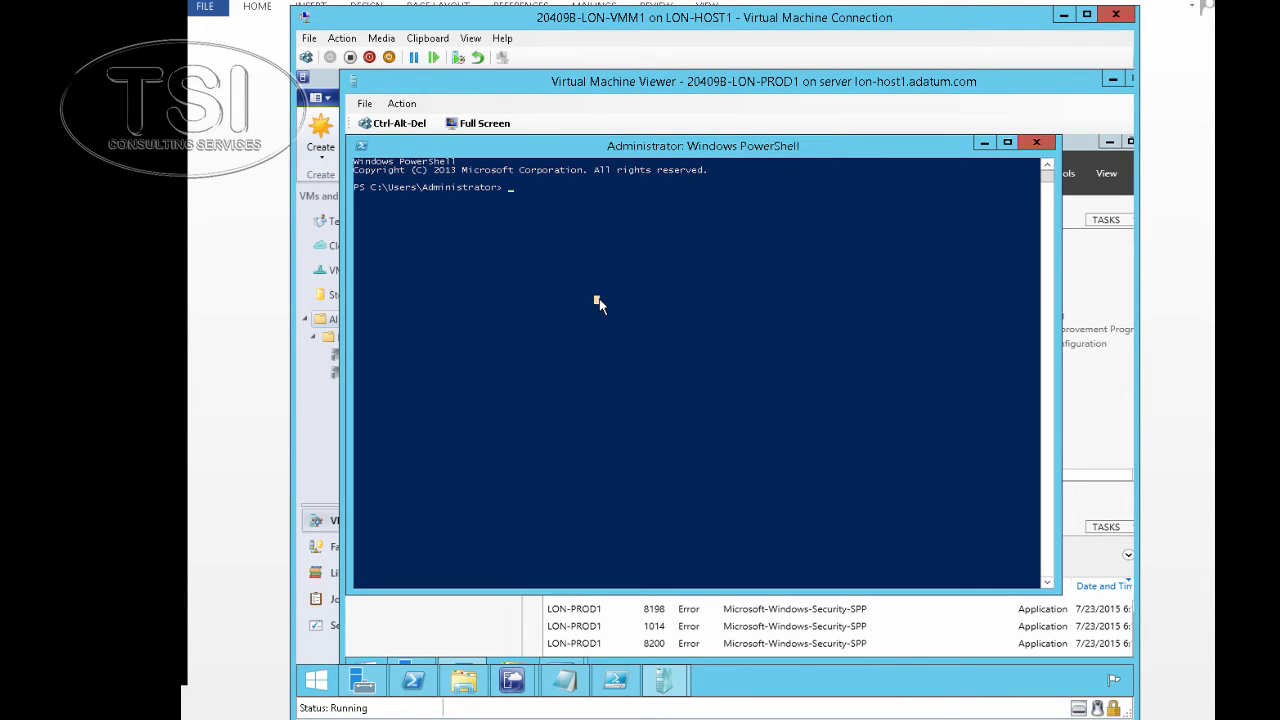
text(ping 192.168.4.2)
key(Return)
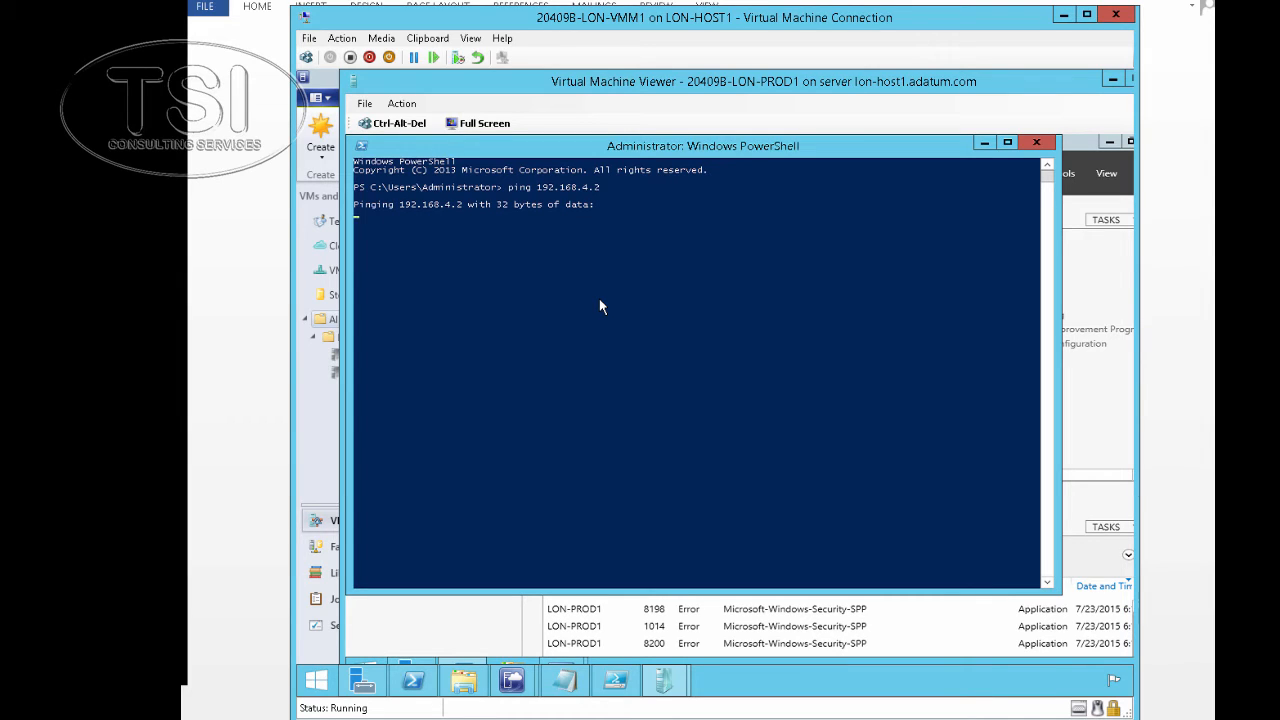
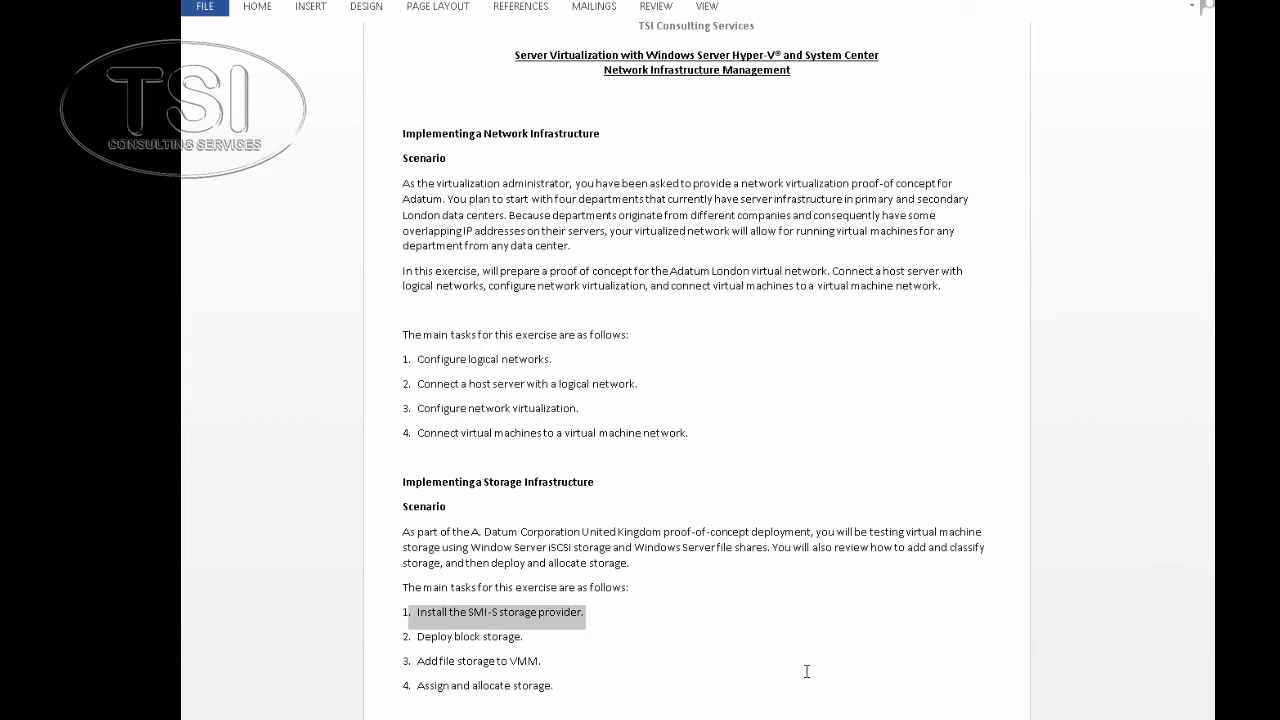
Store the domain administrator's credentials in $Cred and run New-SCRunAsAccount -Name iSCSIRunas with them
key(alt+Tab)
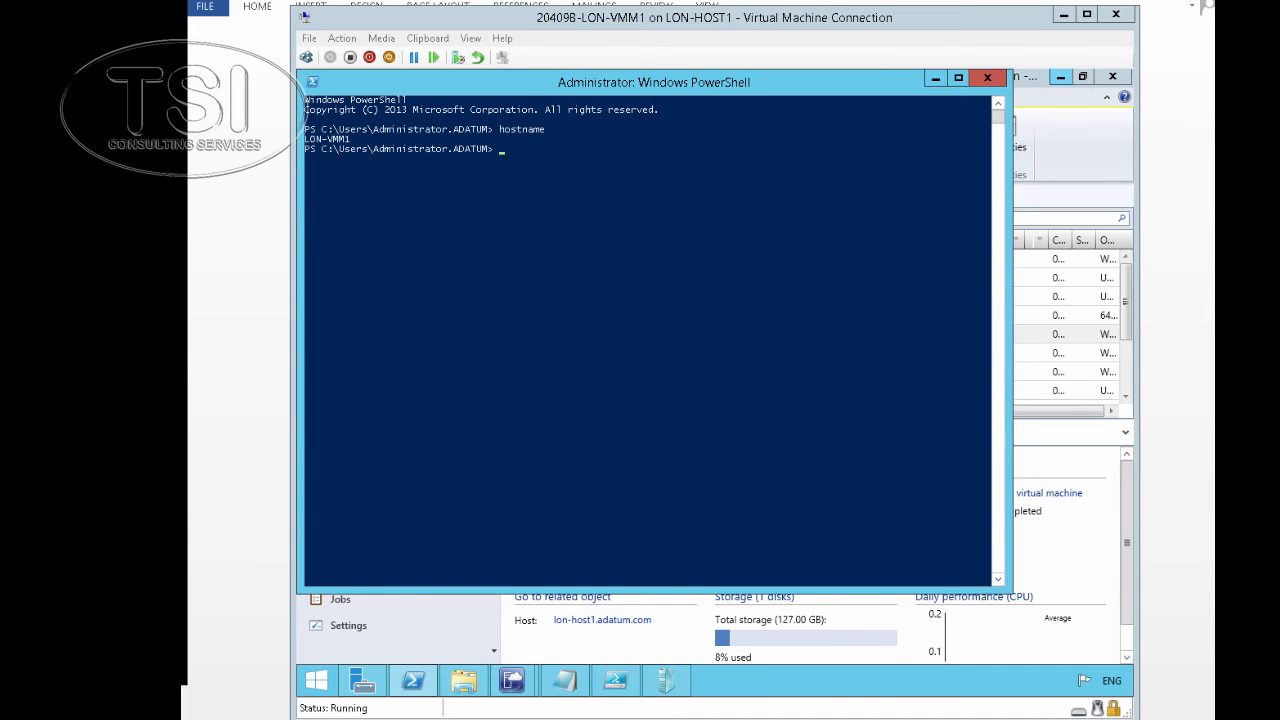
click(422, 39)
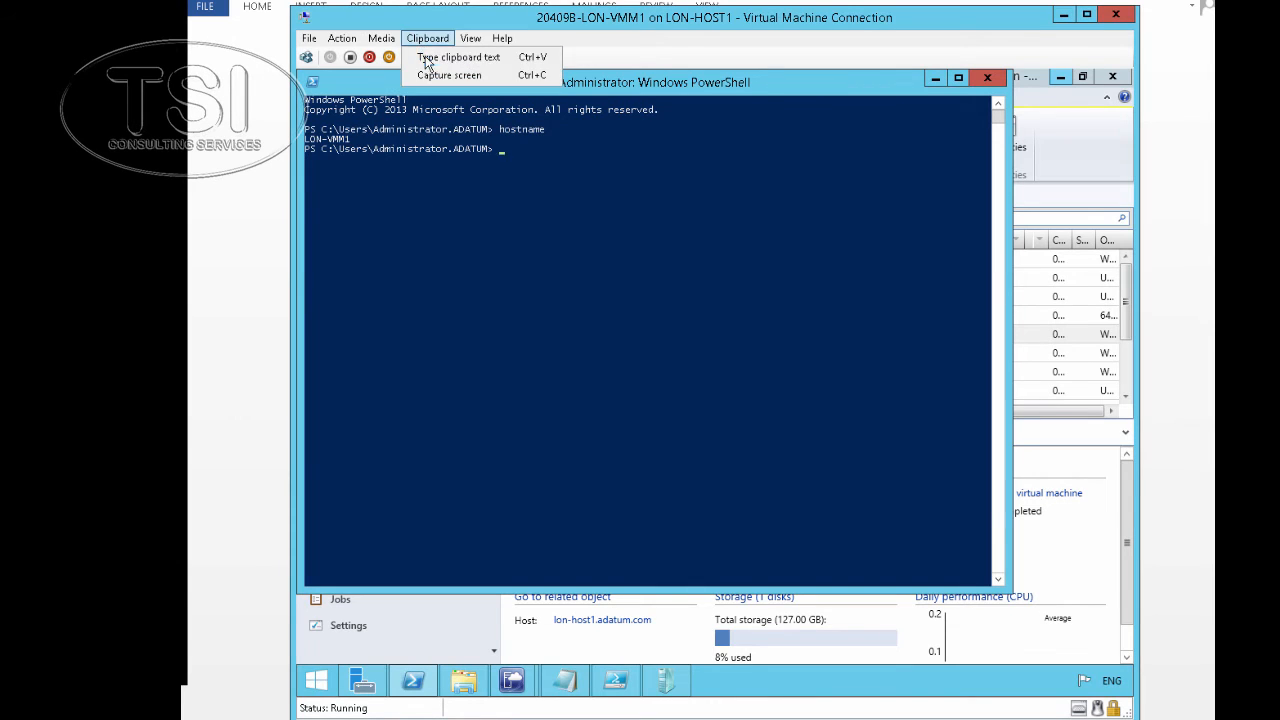
click(435, 57)
key(Return)
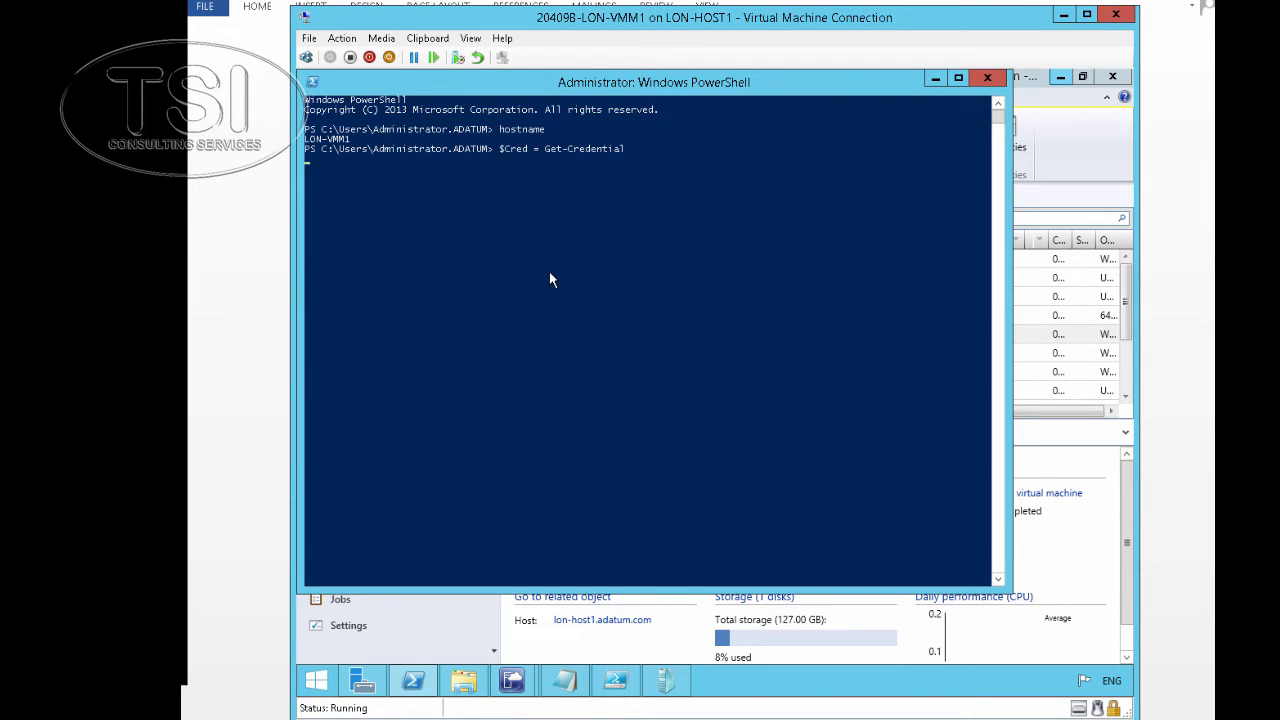
text(ada)
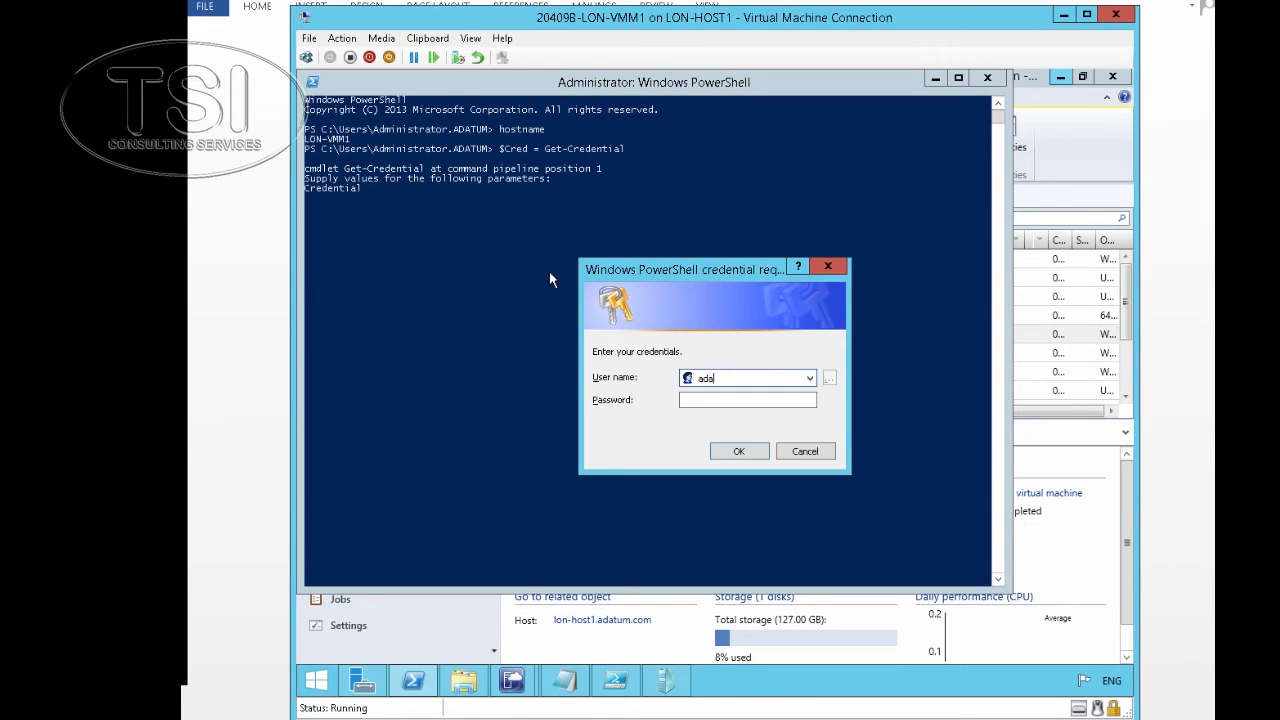
text(tum\administrator)
key(Tab)
text(Pa$$w)
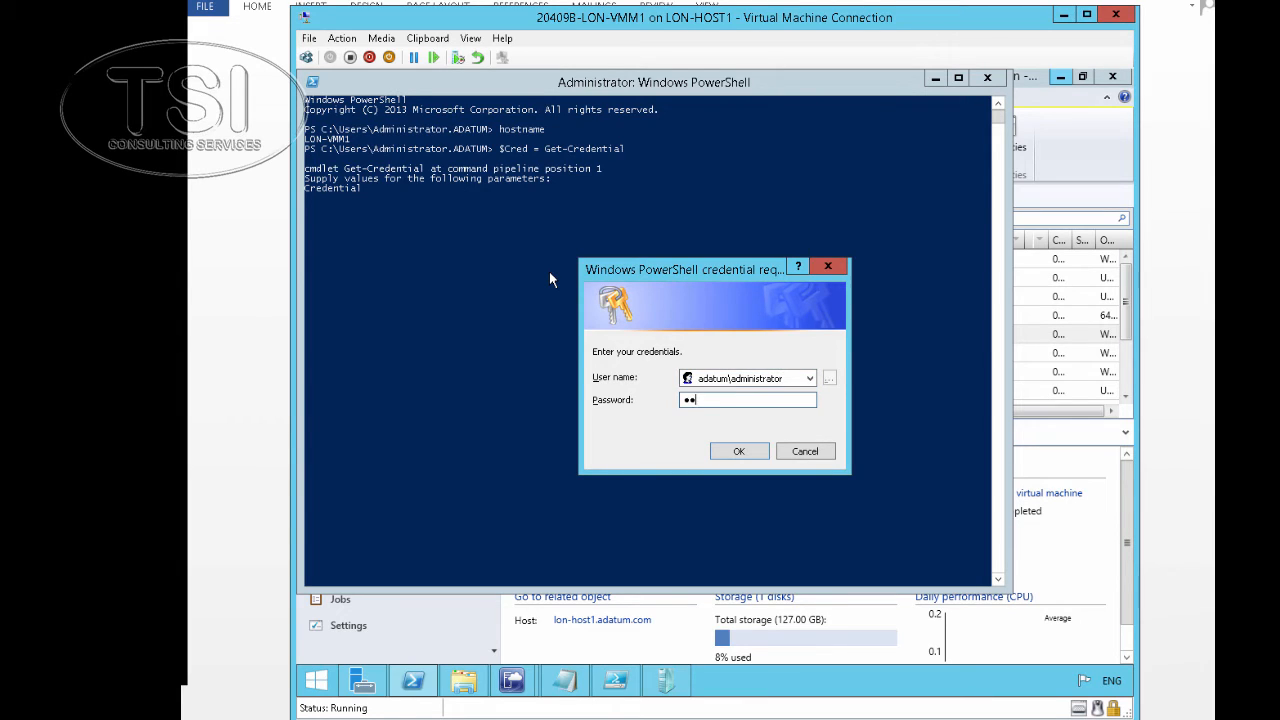
text(0rd)
click(739, 451)
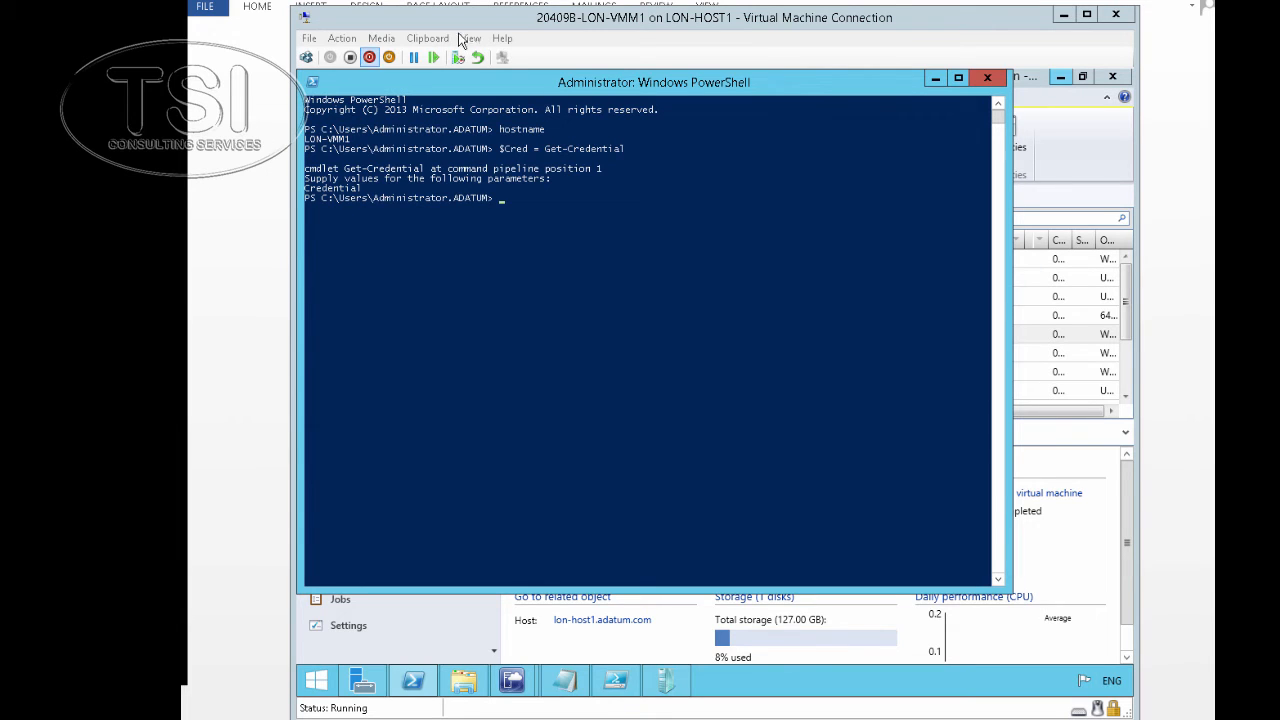
click(428, 38)
click(436, 58)
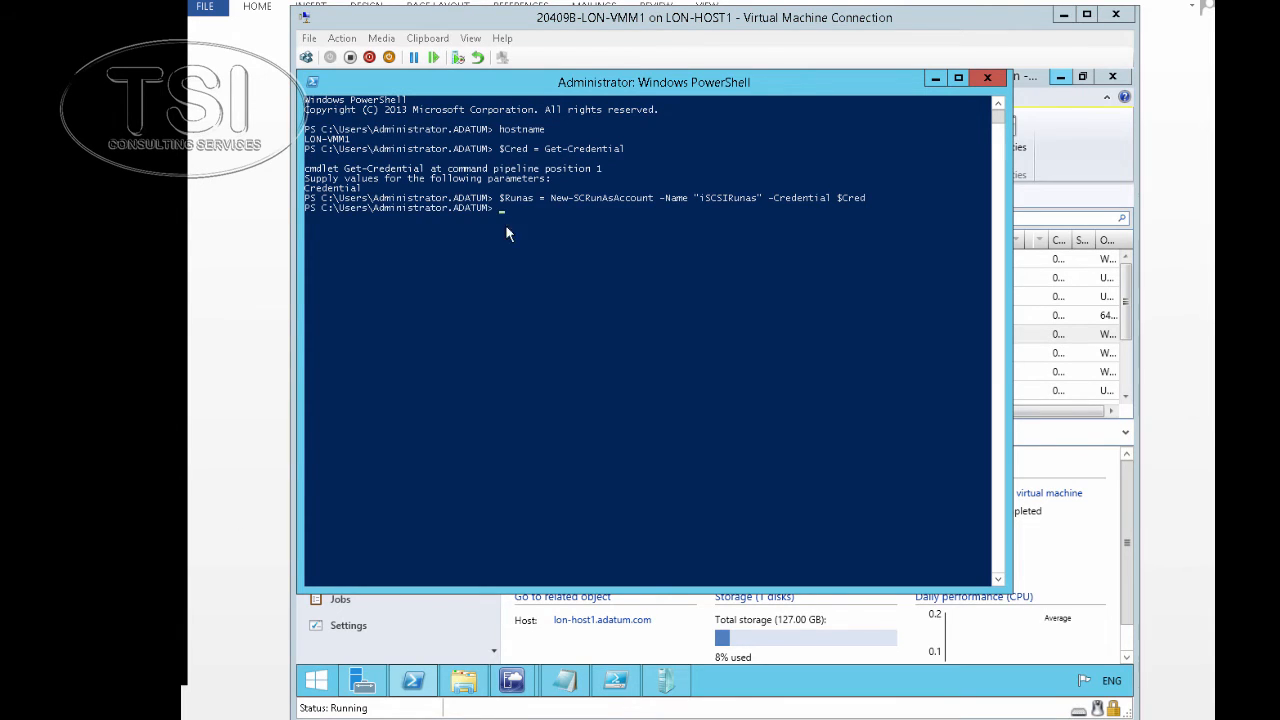
Run Add-SCStorageProvider for 'Microsoft iSCSI Target Provider' on LON-SS1.adatum.com using $Runas
click(430, 39)
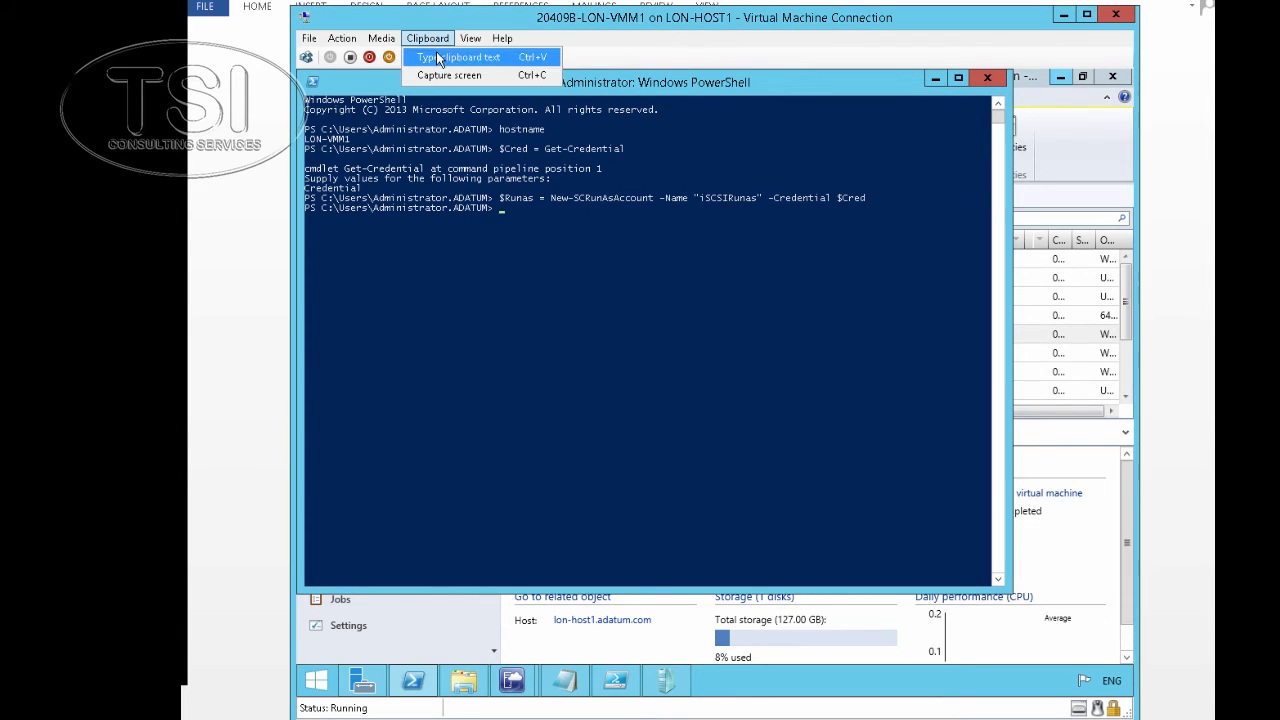
click(436, 51)
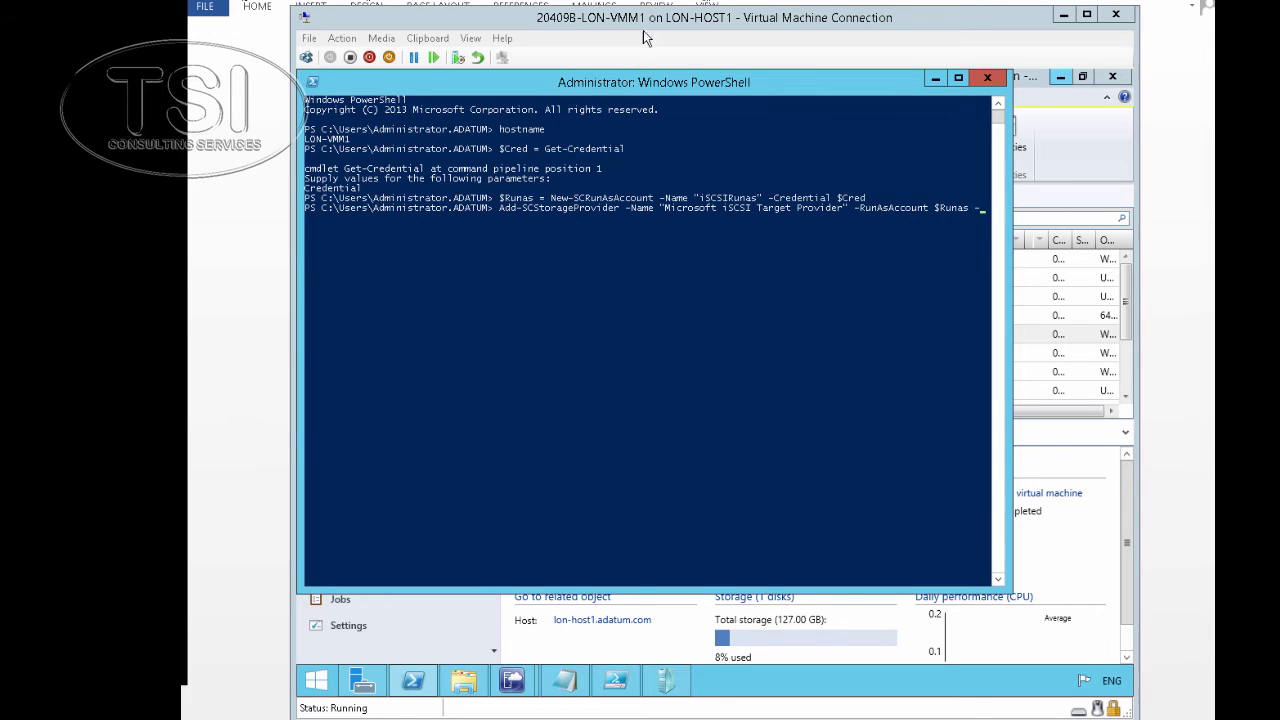
click(427, 38)
click(460, 56)
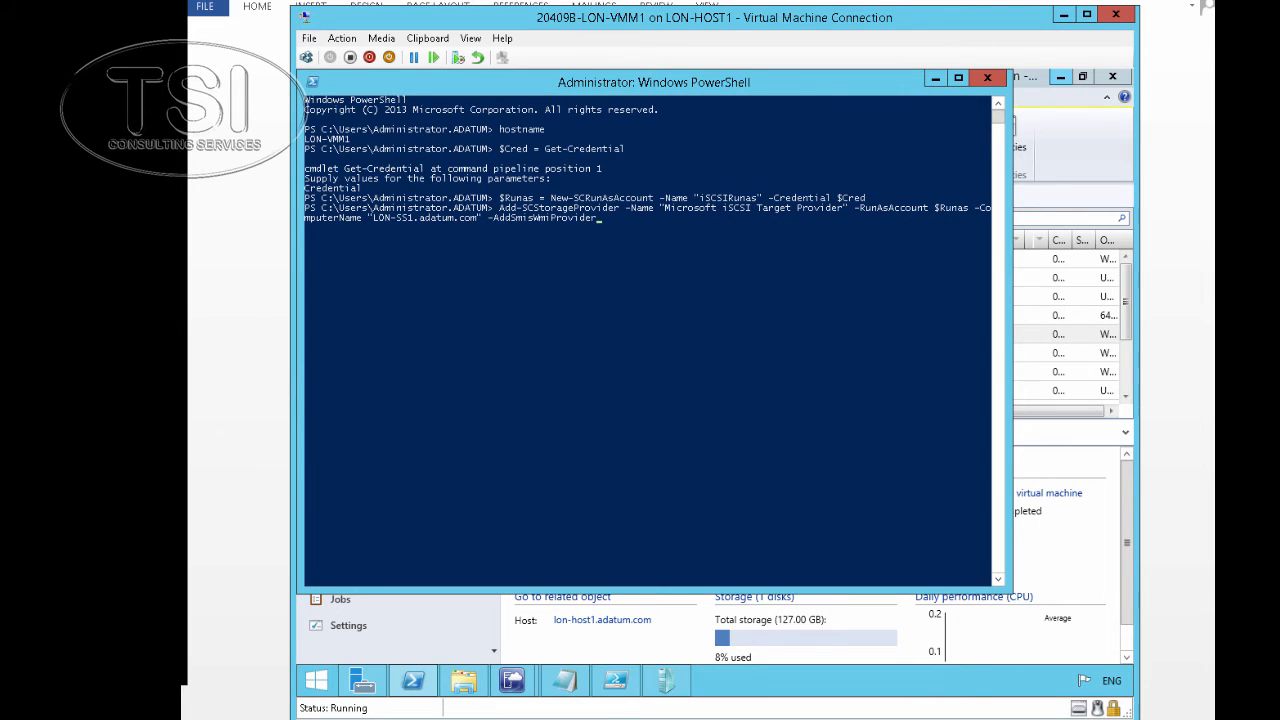
click(656, 228)
key(Return)
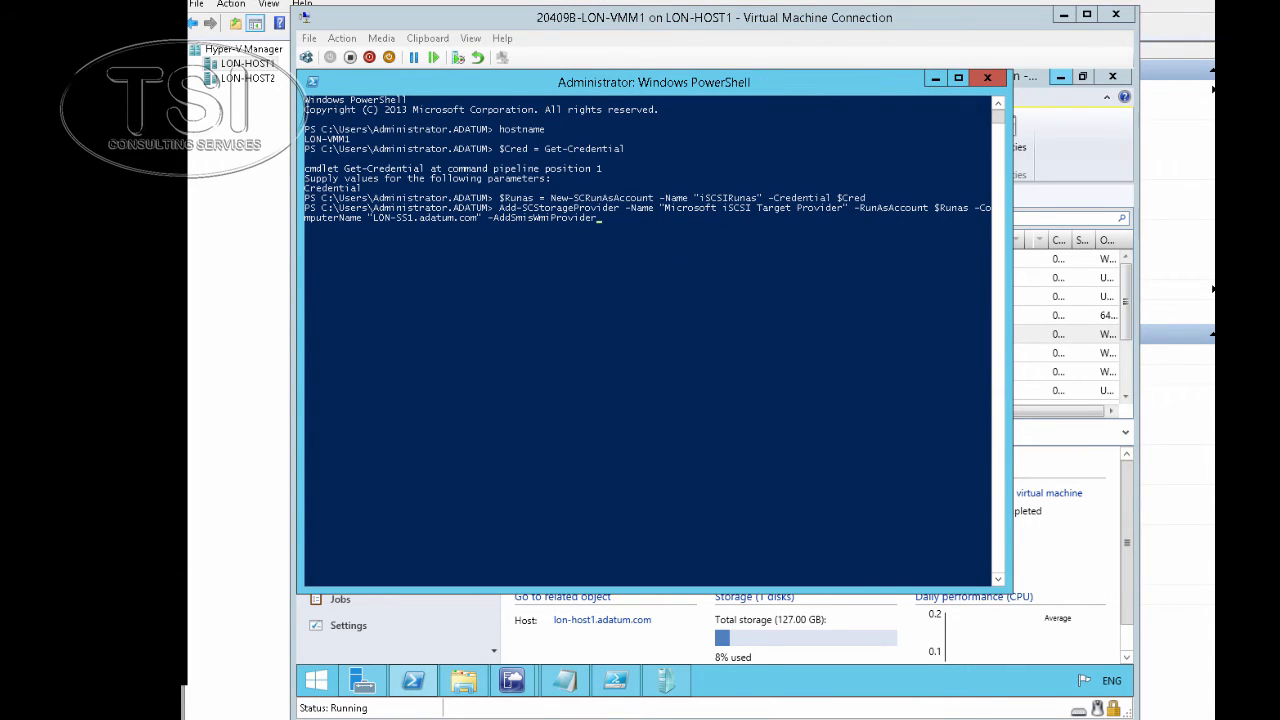
click(610, 219)
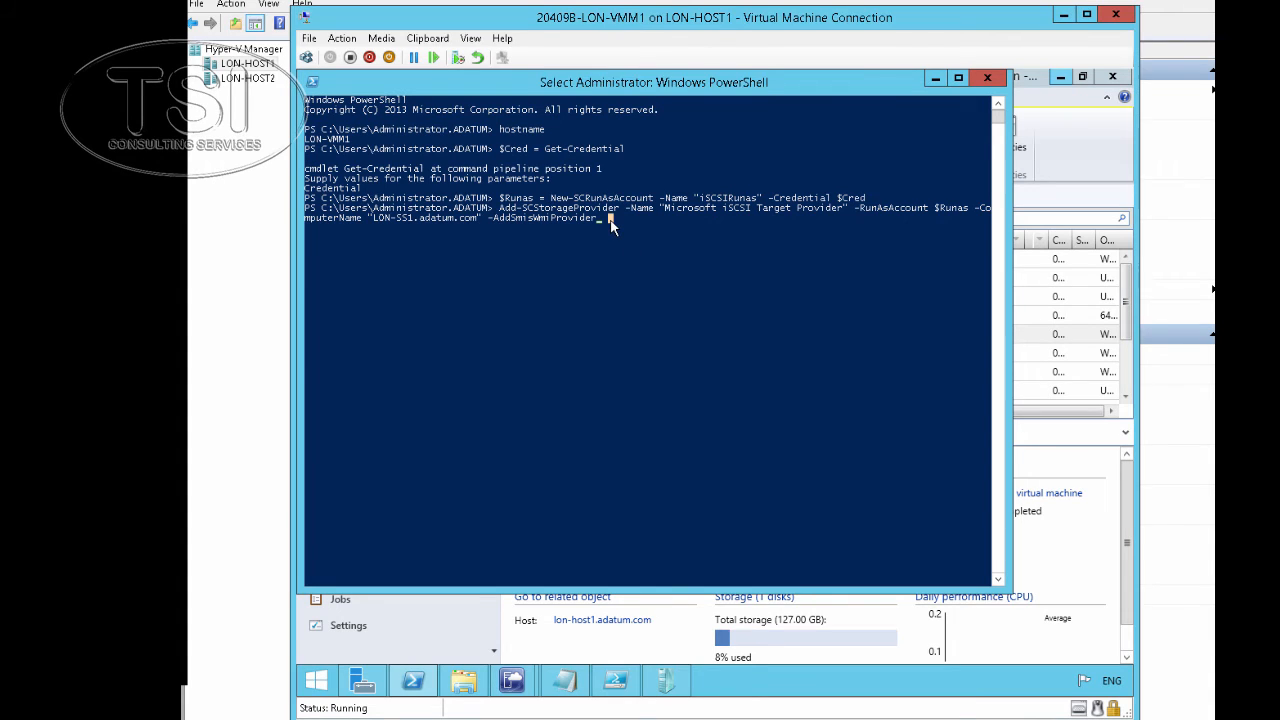
key(Return)
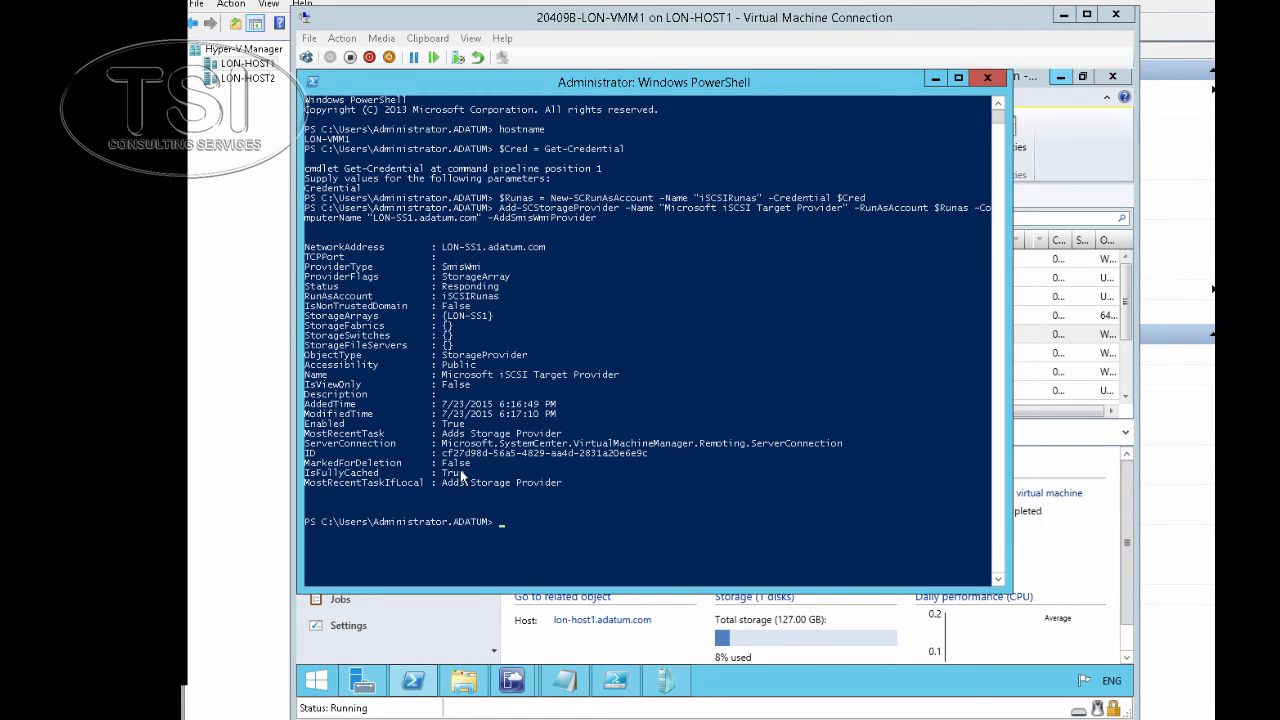
In the Fabric workspace, start Add Storage Devices for SAN and NAS devices managed by SMI-S
mouse_move(512, 680)
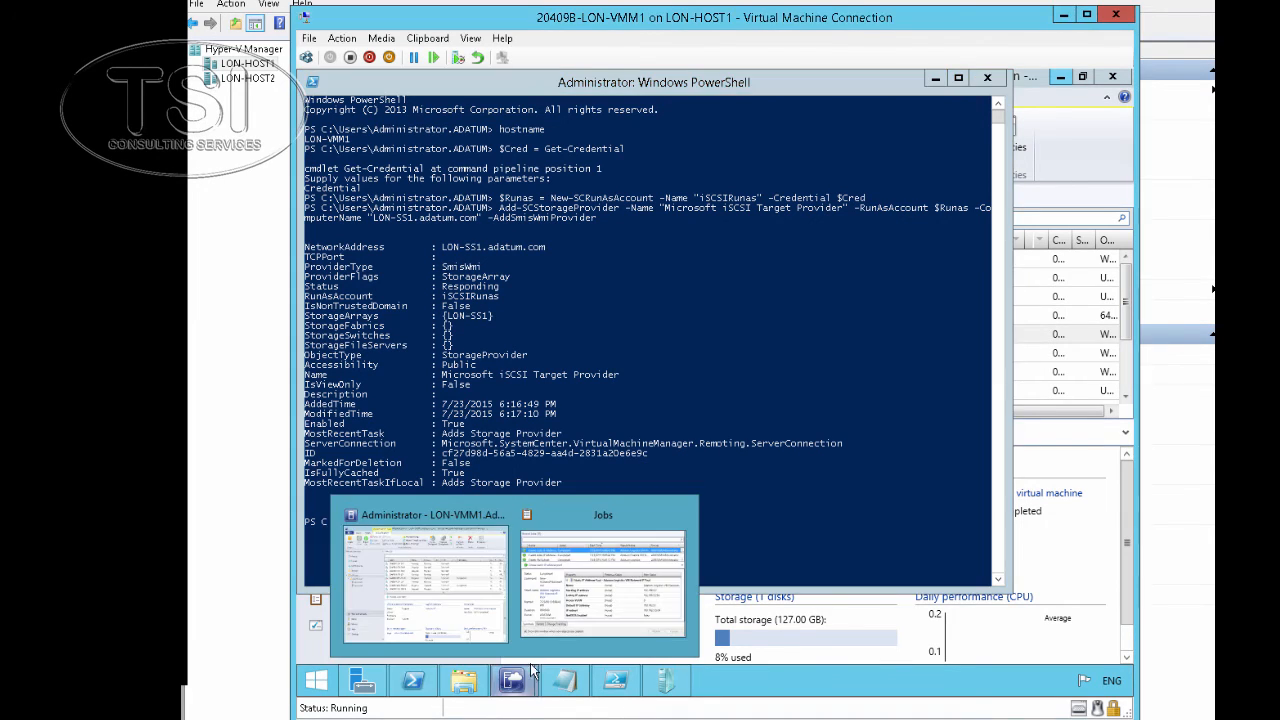
click(462, 610)
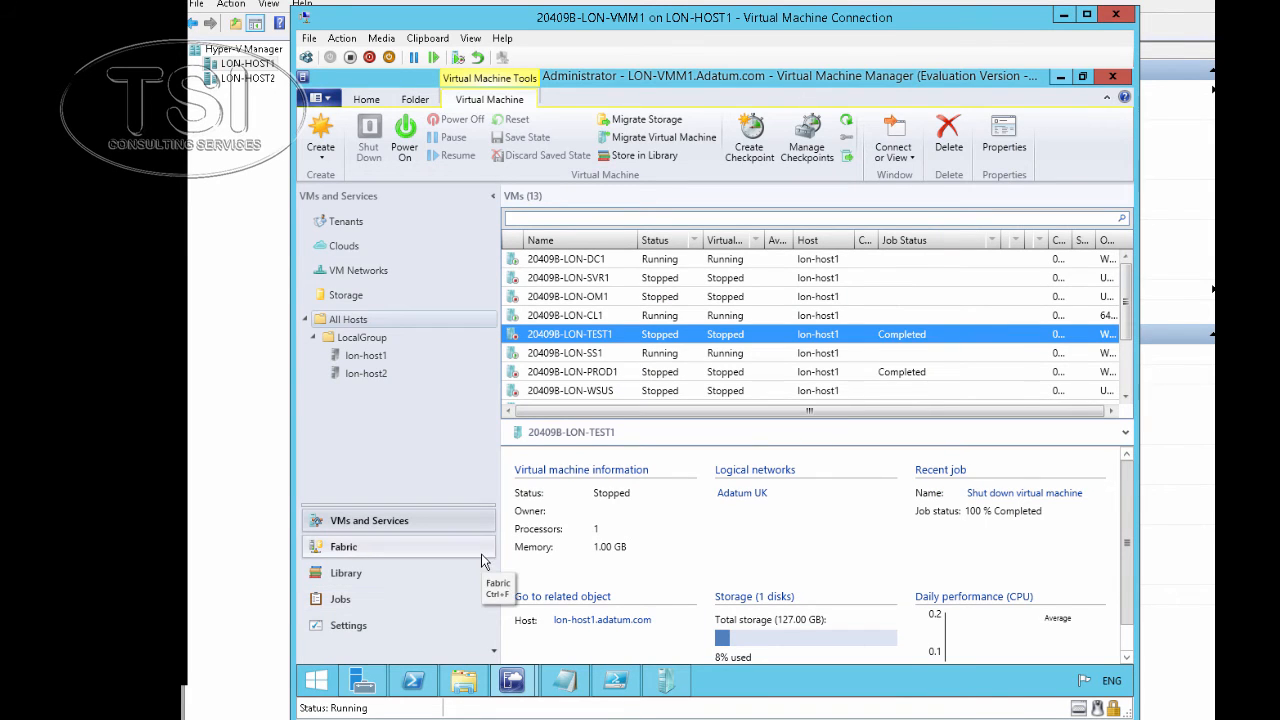
click(345, 547)
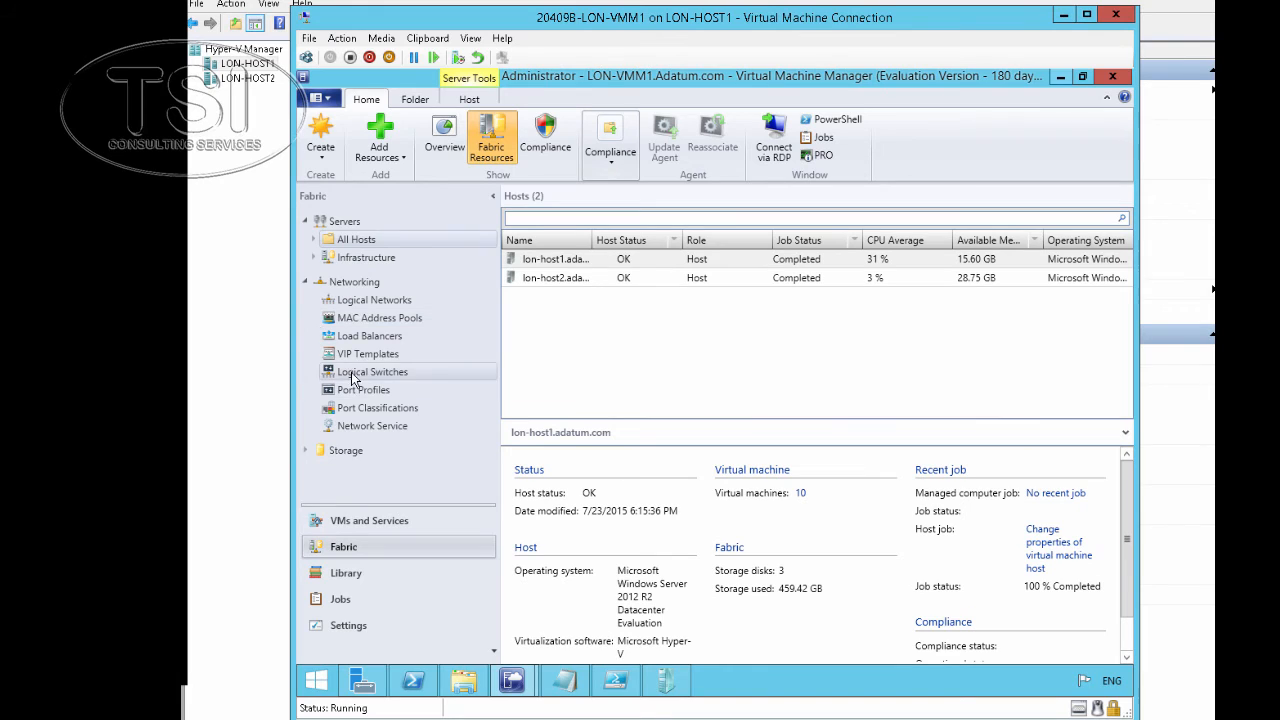
right_click(341, 451)
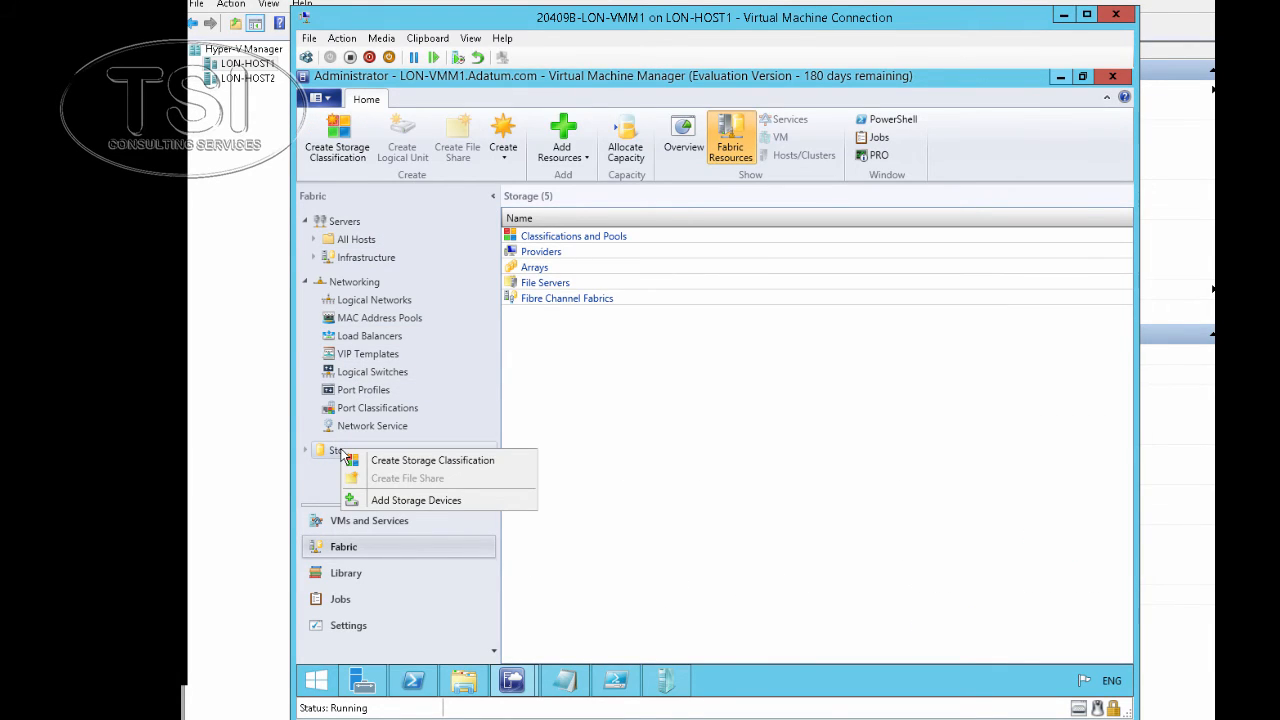
click(400, 500)
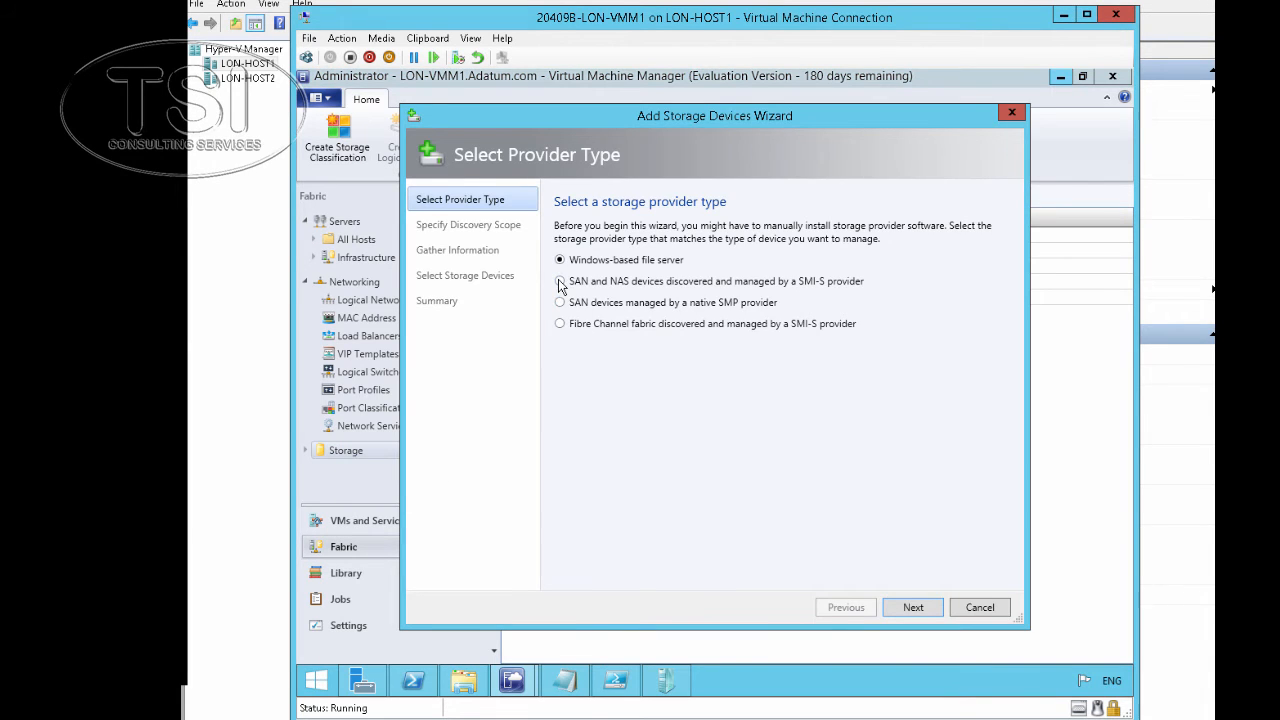
click(560, 282)
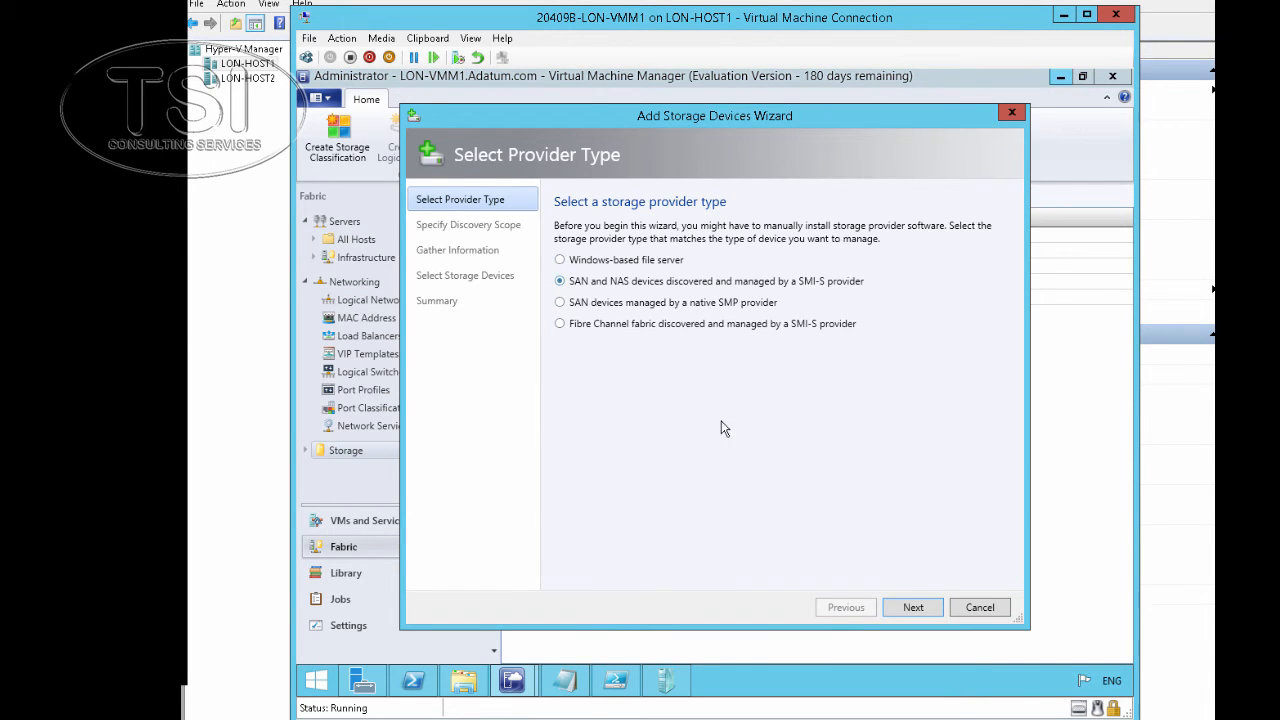
click(913, 608)
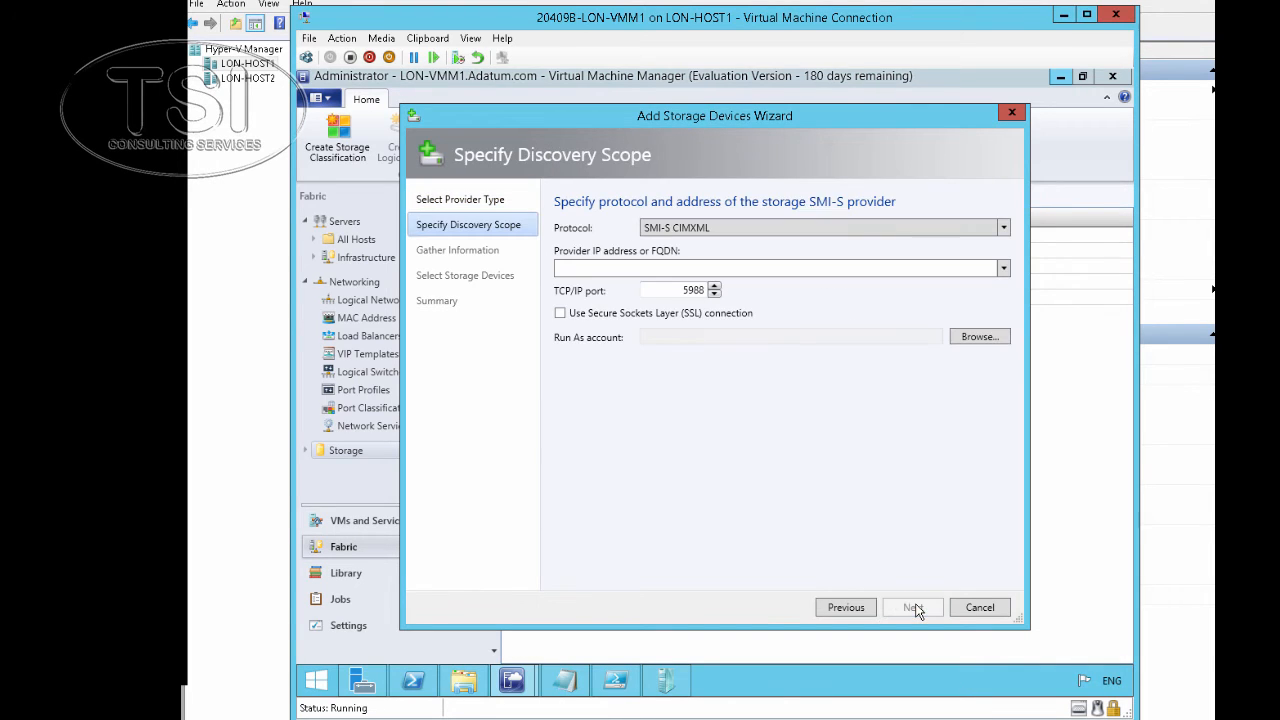
Enter provider lon-ss1.adatum.com with the iSCSIRunas Run As account and continue
click(686, 267)
text(lon-ss1.adatum.con)
key(BackSpace)
key(BackSpace)
text(om)
click(979, 337)
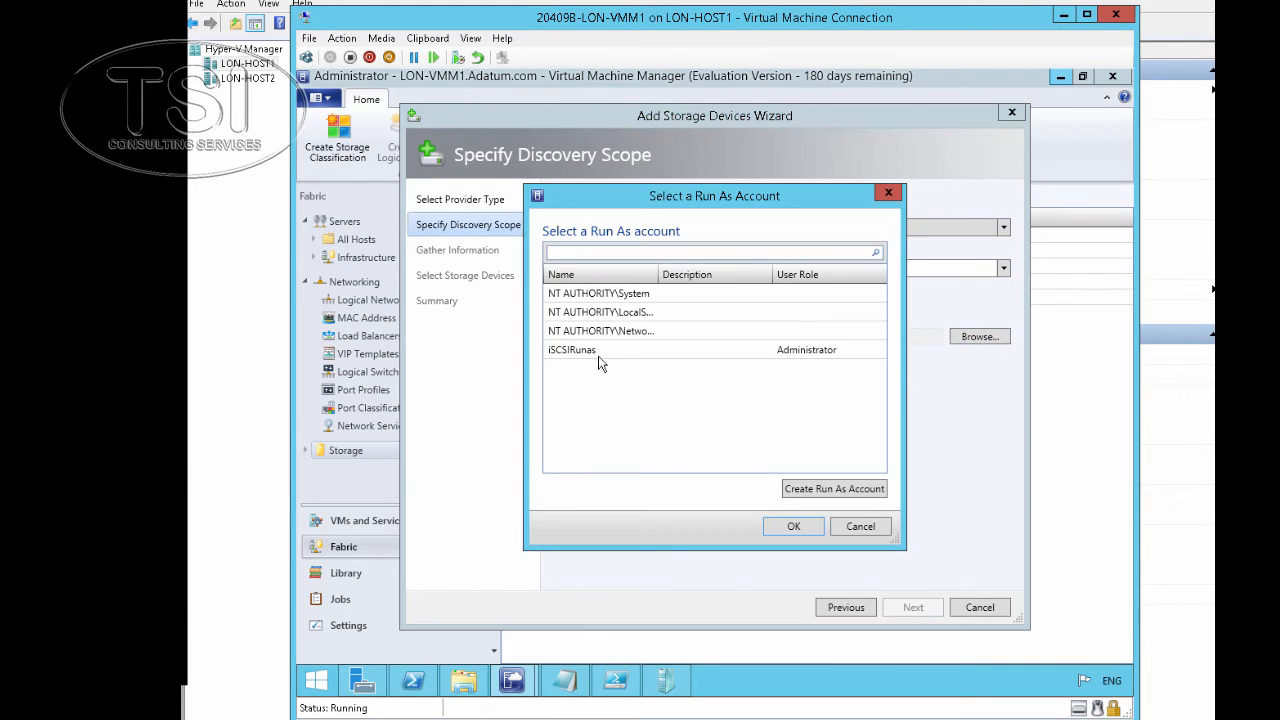
click(597, 348)
click(787, 527)
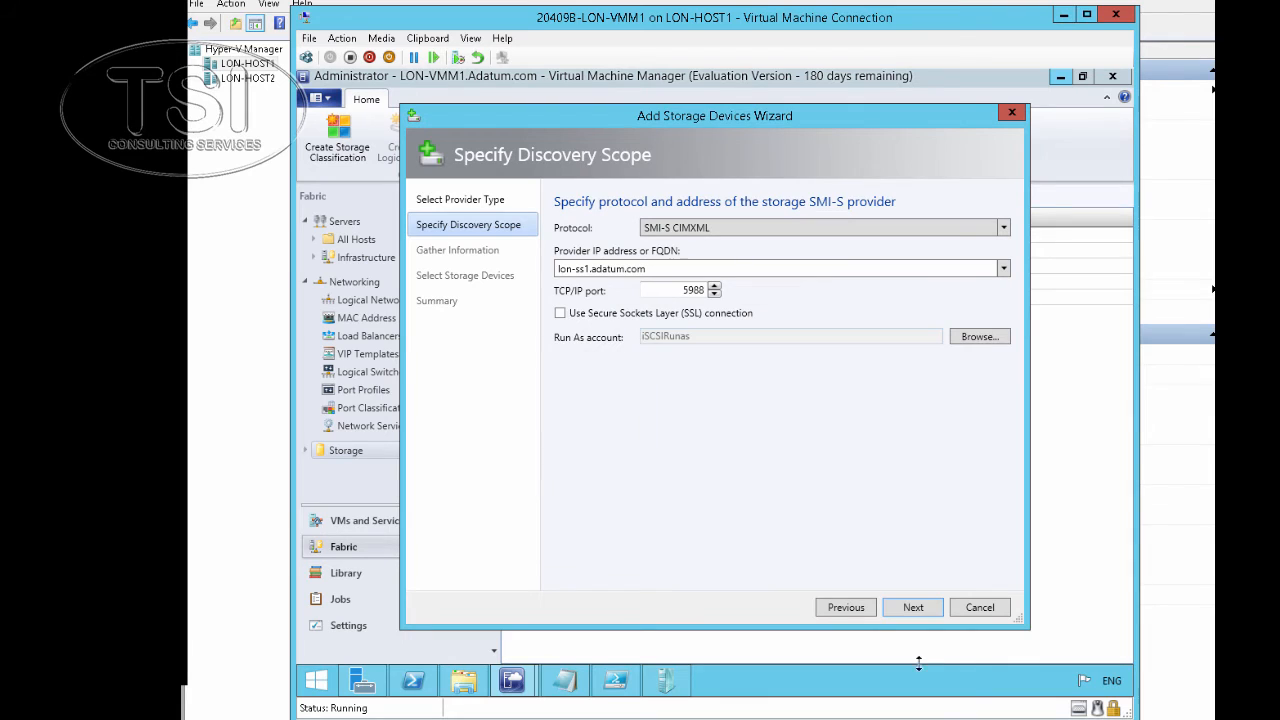
click(910, 608)
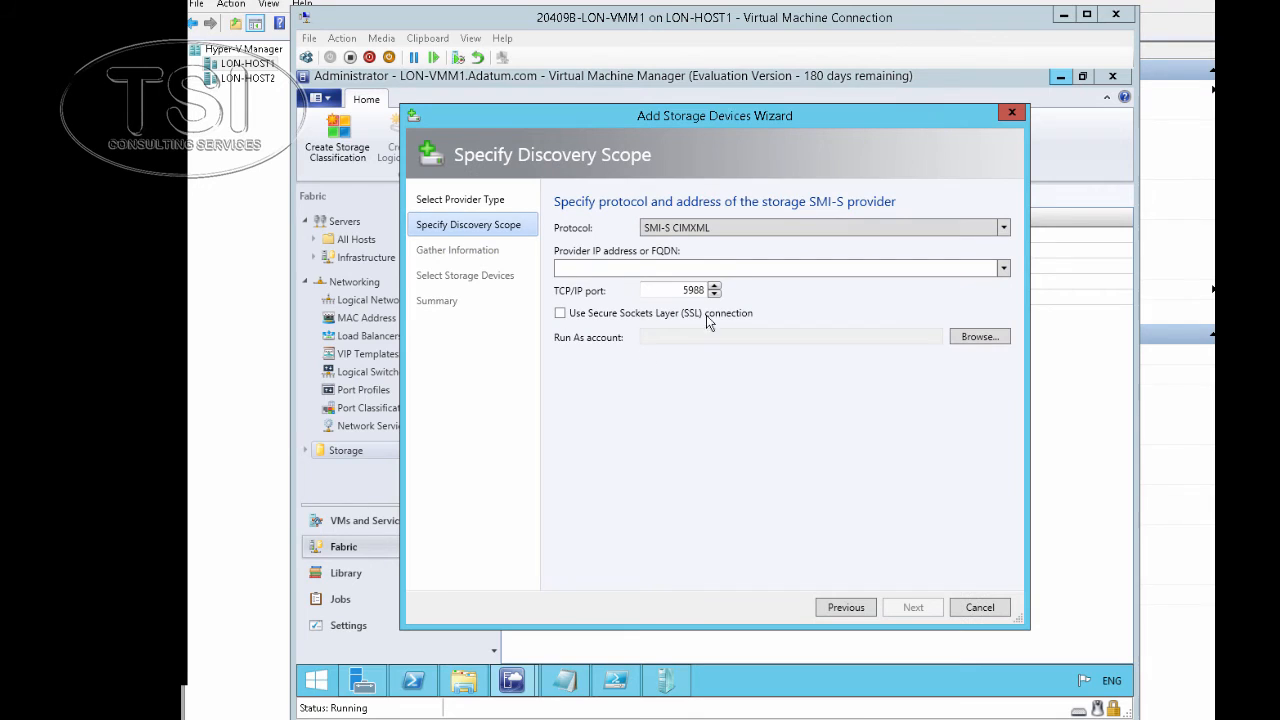
Switch the protocol to SMI-S WMI, discover LON-SS1.adatum.com, and tick the first iSCSITarget pool
click(707, 229)
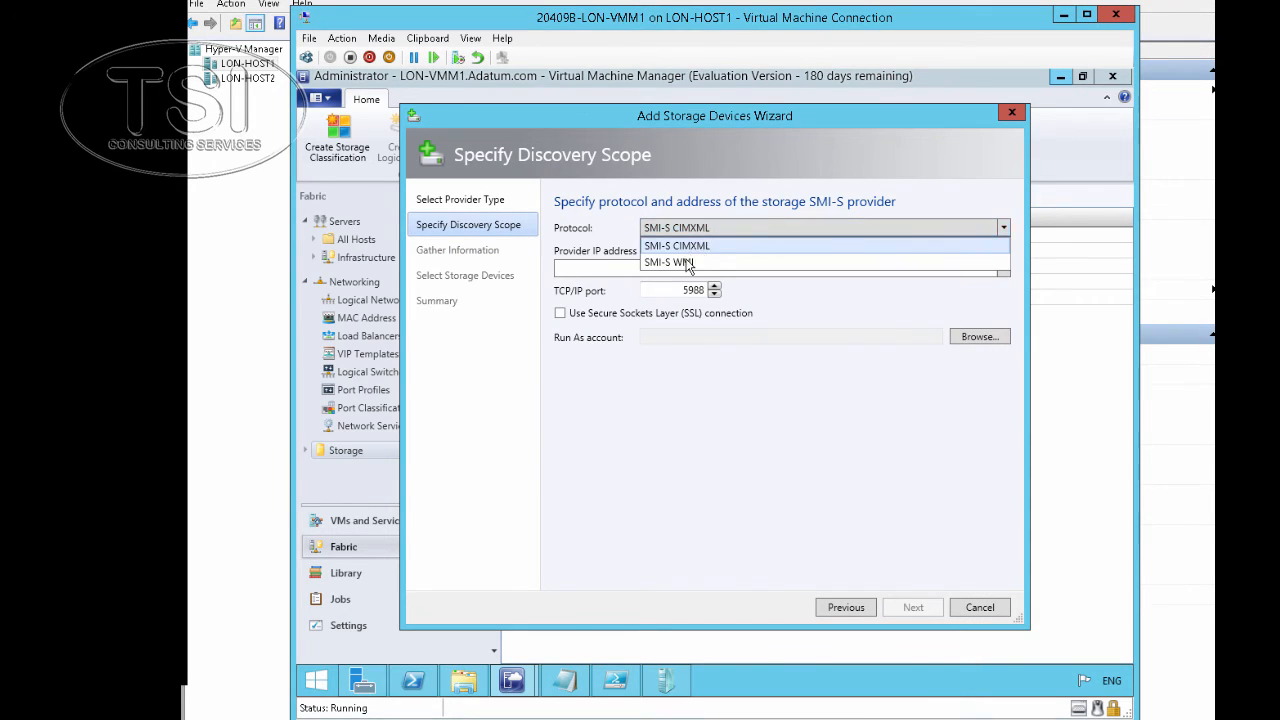
click(688, 258)
click(679, 268)
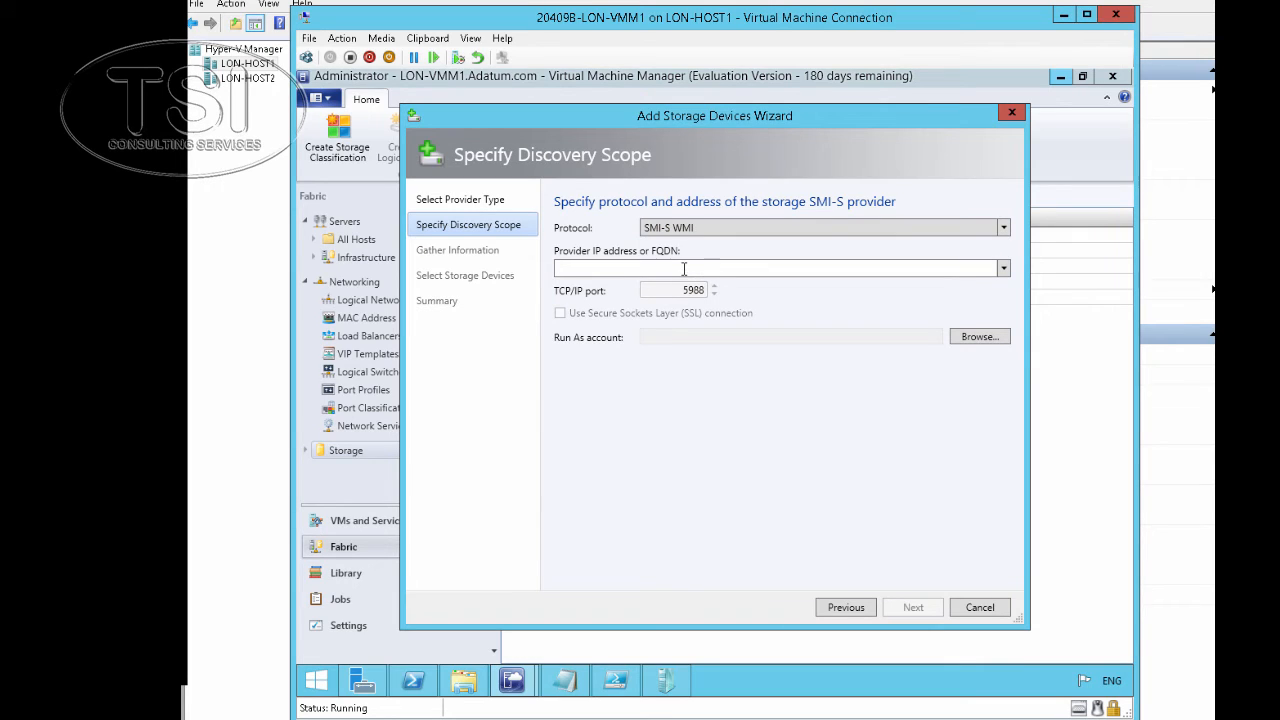
text(LON-SS1.ada)
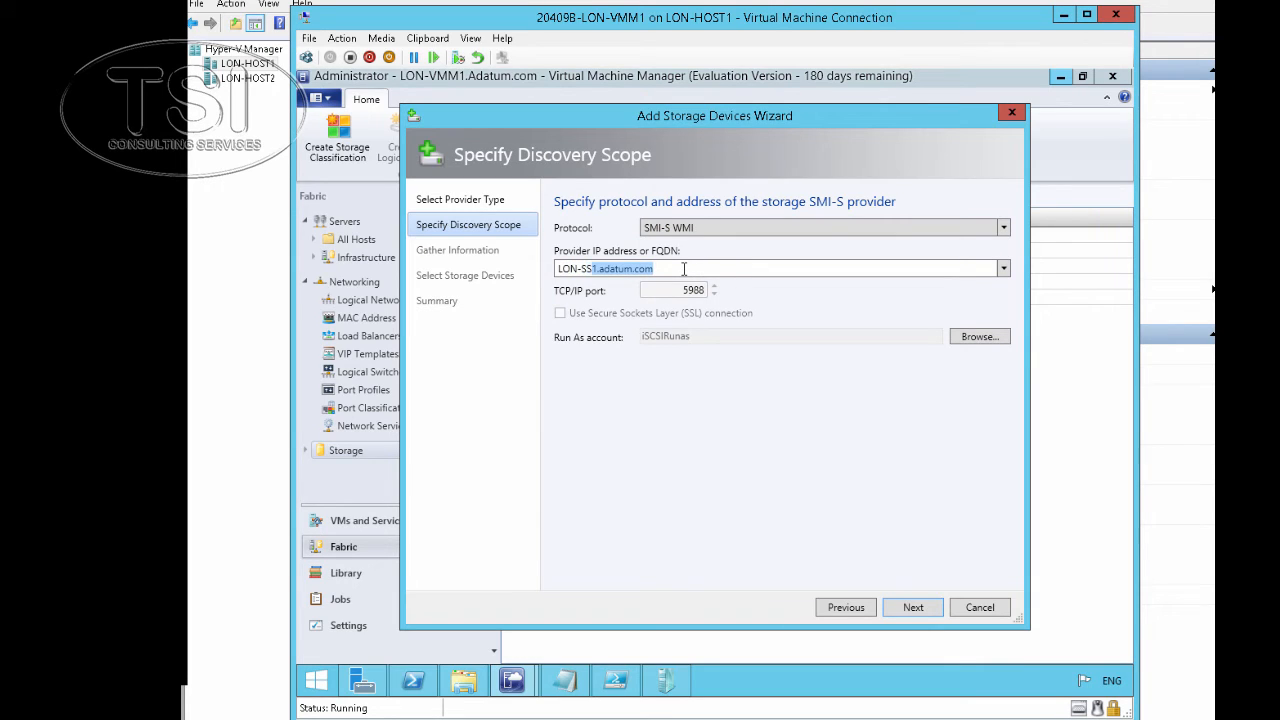
text(tun)
key(BackSpace)
text(m.com)
click(909, 610)
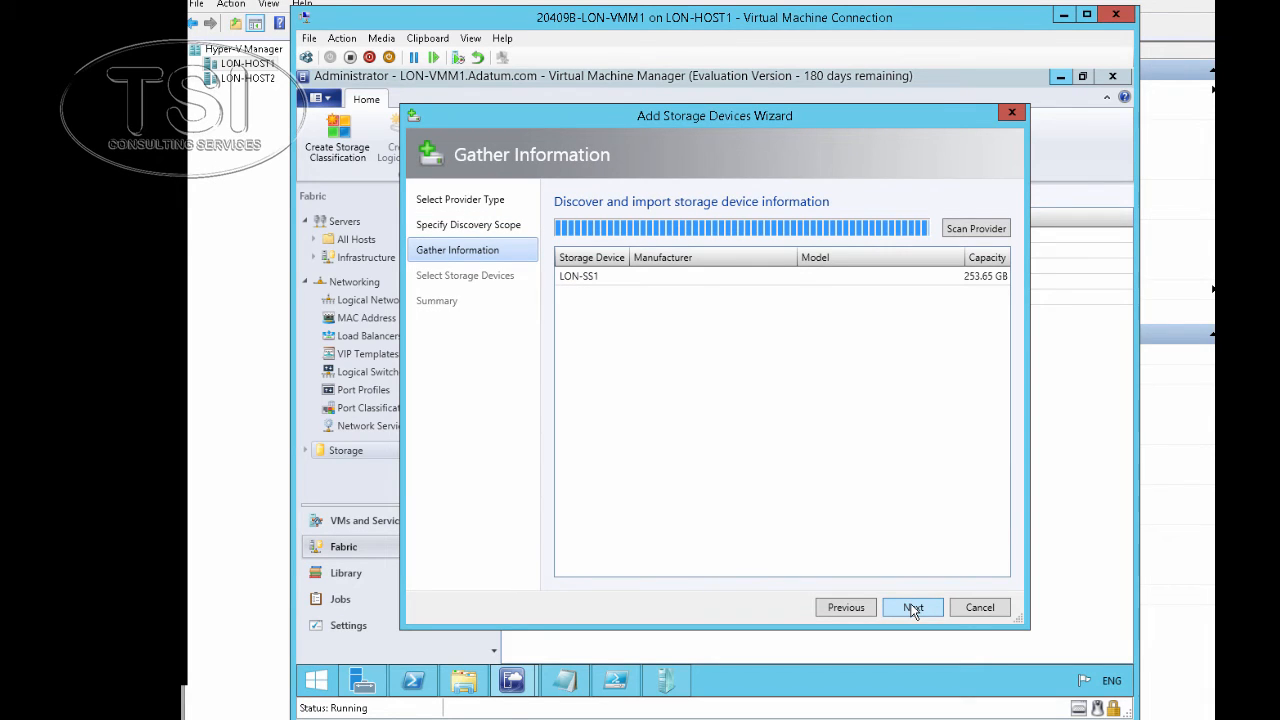
click(913, 607)
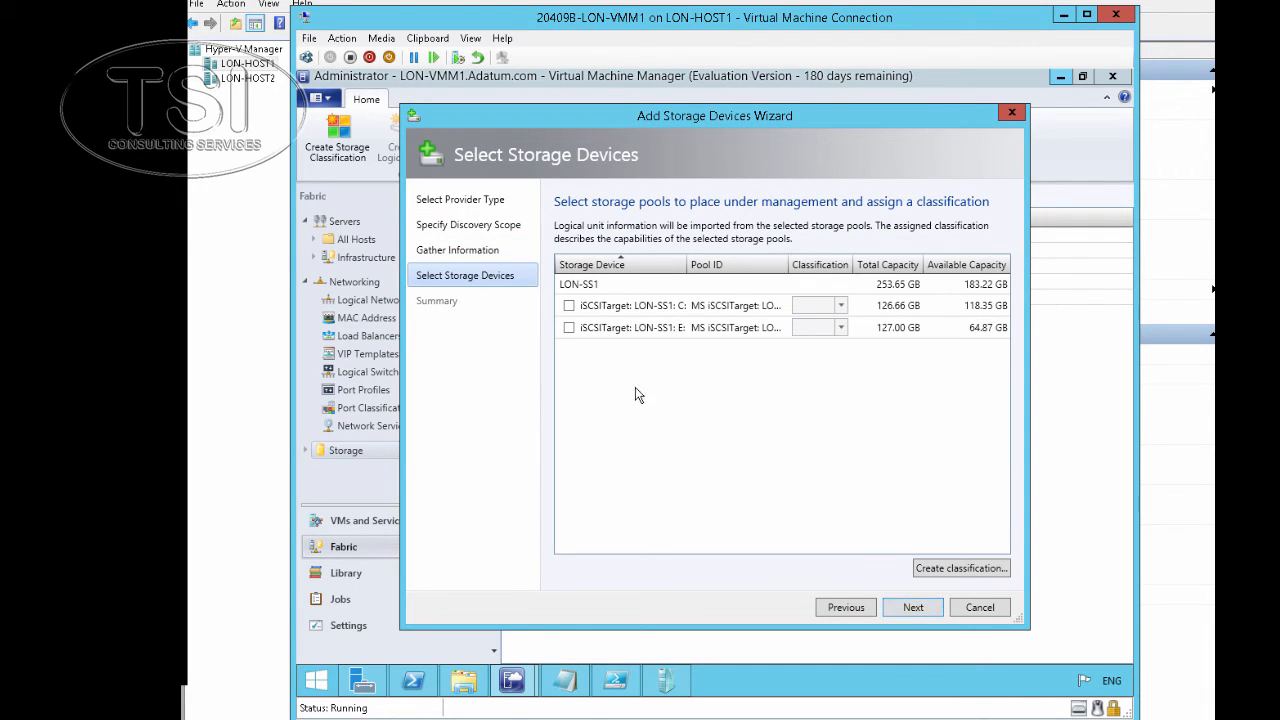
click(569, 305)
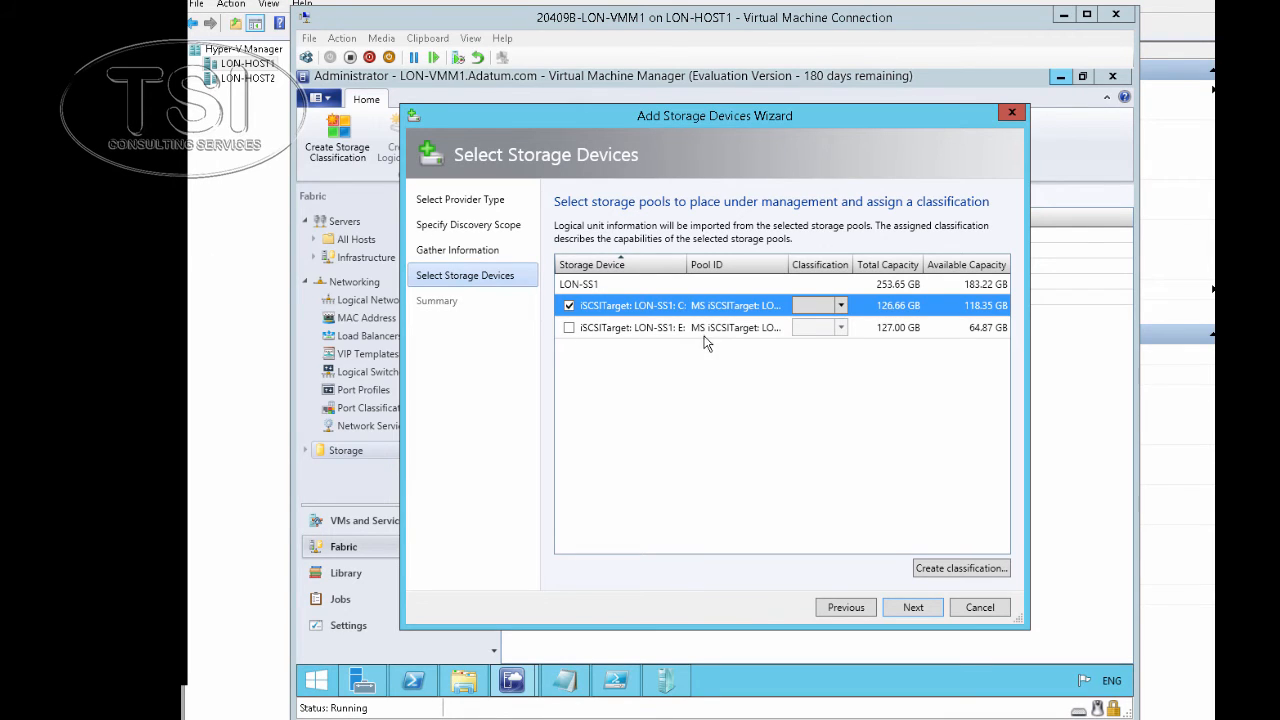
Create storage classification Gold with description '15K SAS Drives'
click(974, 570)
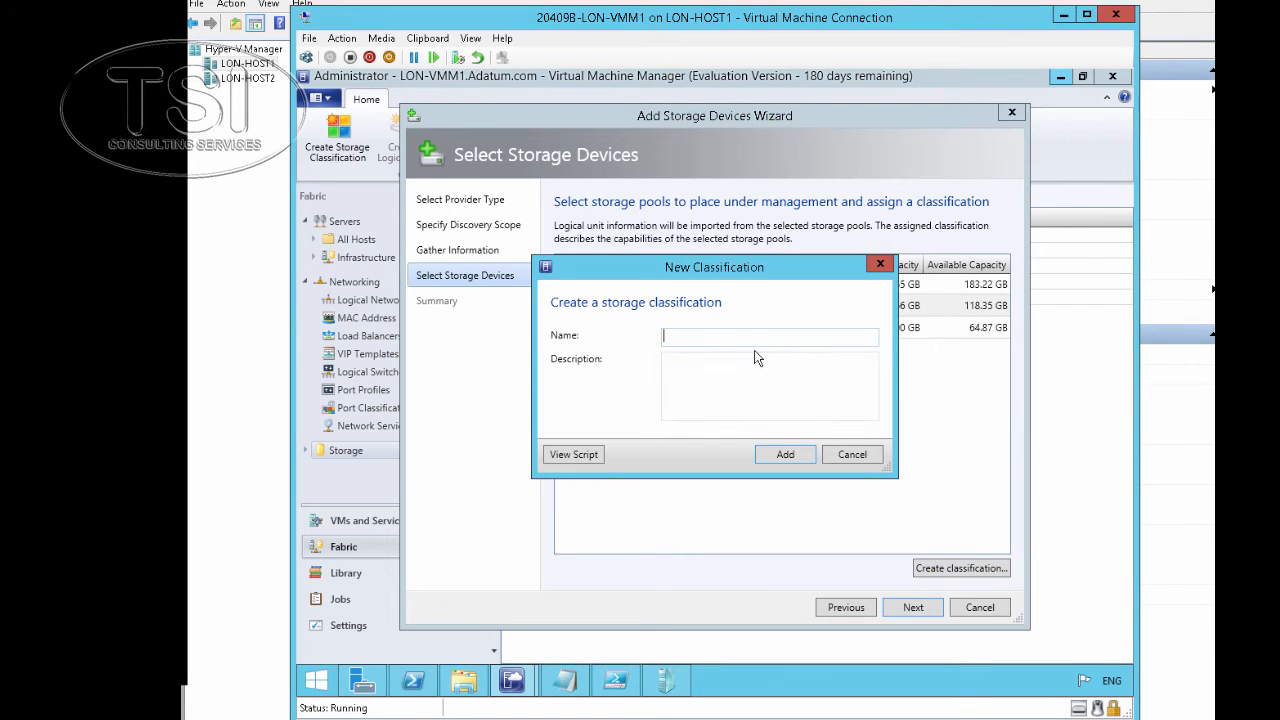
click(411, 38)
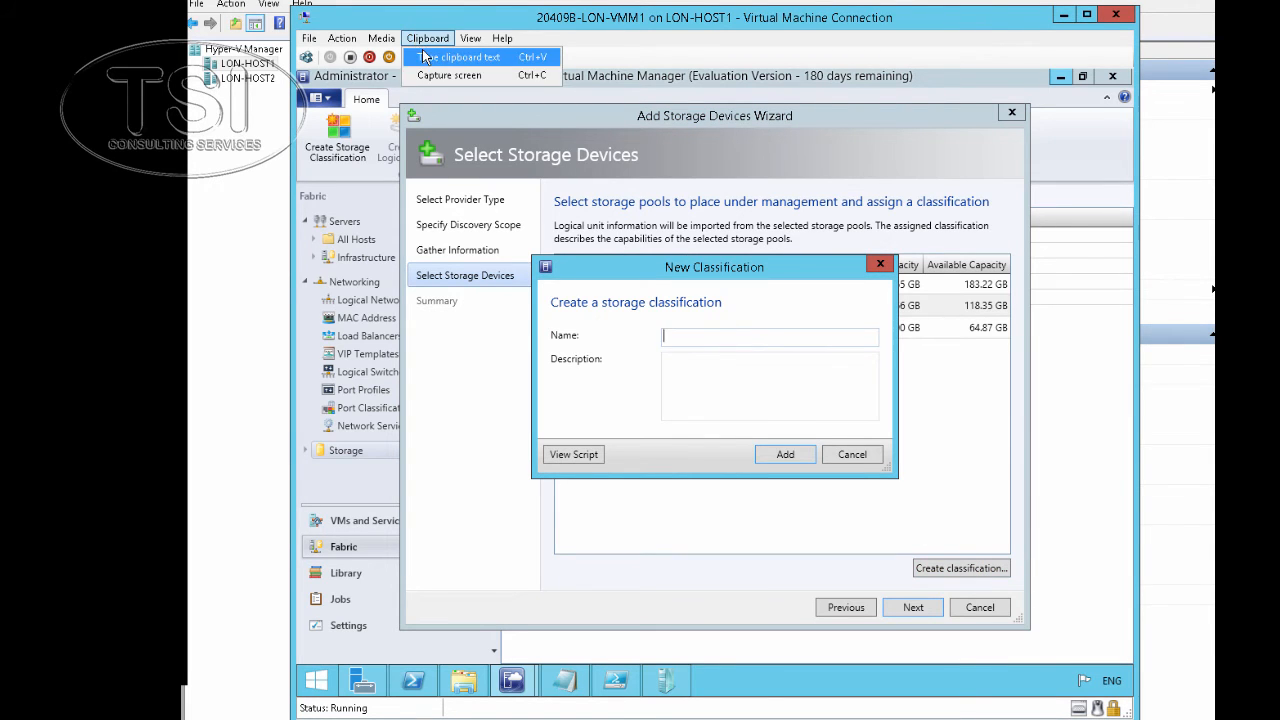
click(440, 52)
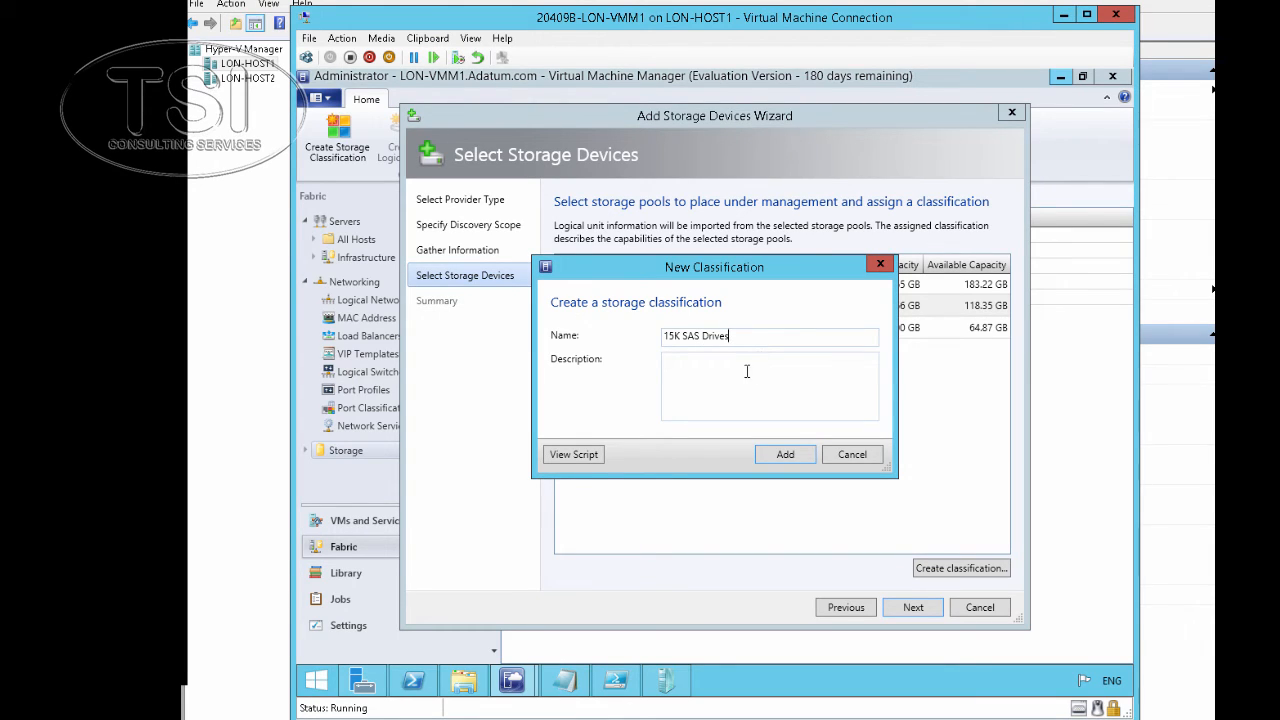
click(741, 381)
triple_click(684, 334)
key(ctrl+c)
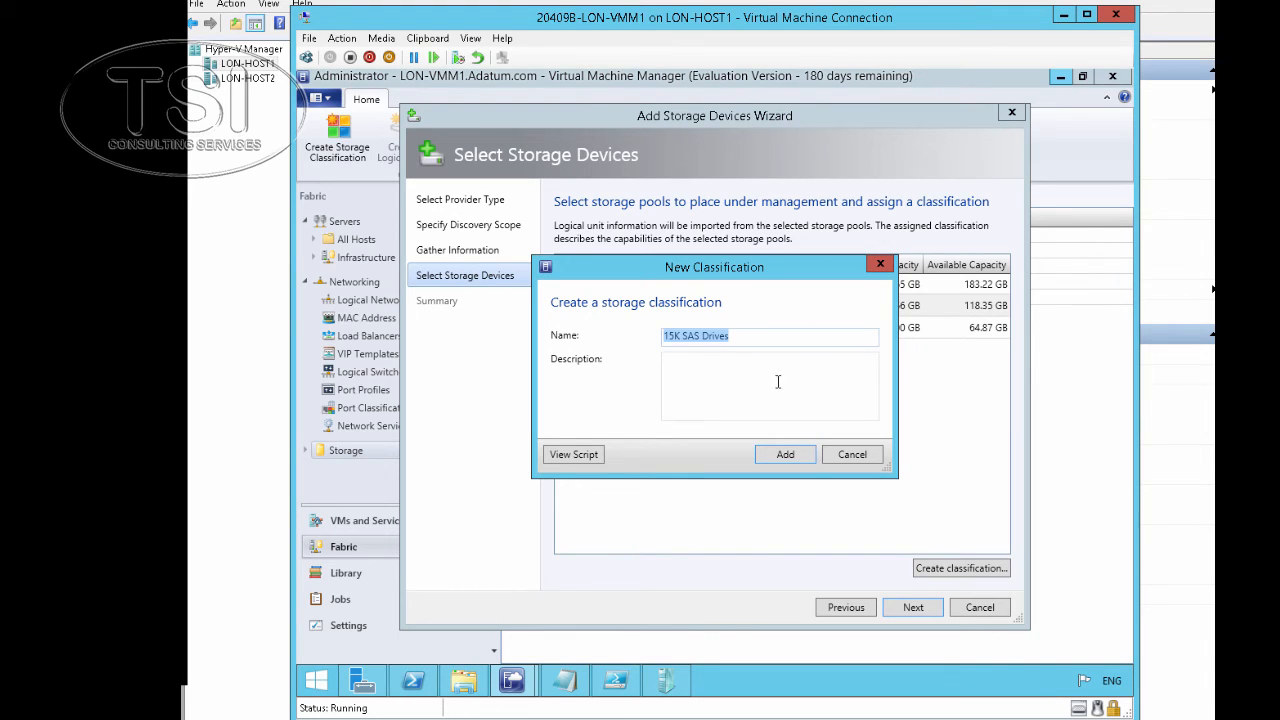
key(Delete)
click(767, 382)
key(ctrl+v)
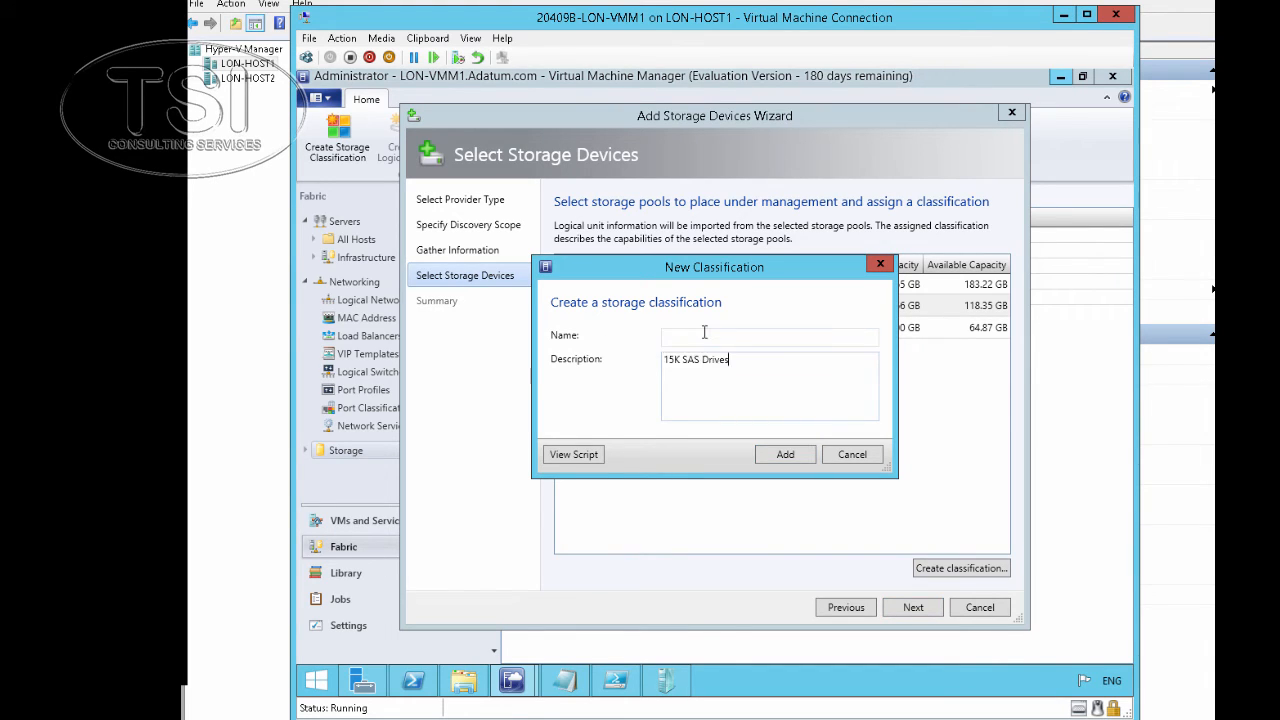
click(704, 334)
text(Gold)
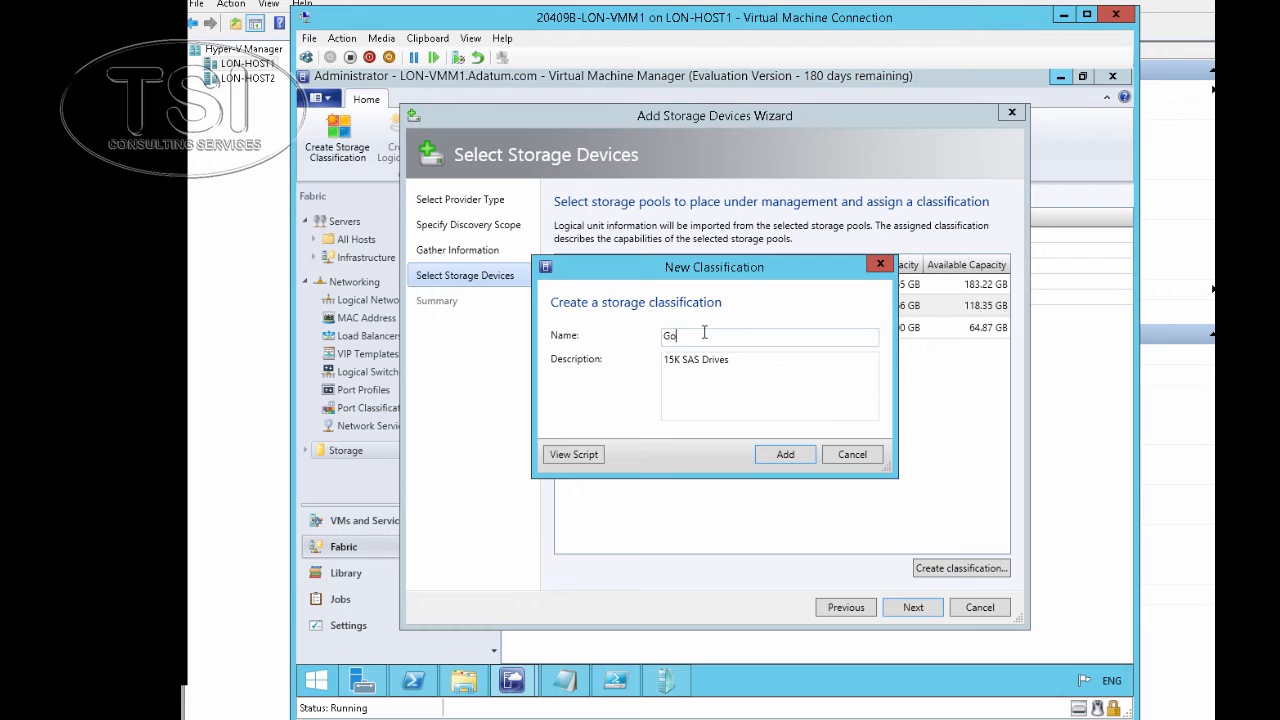
click(786, 460)
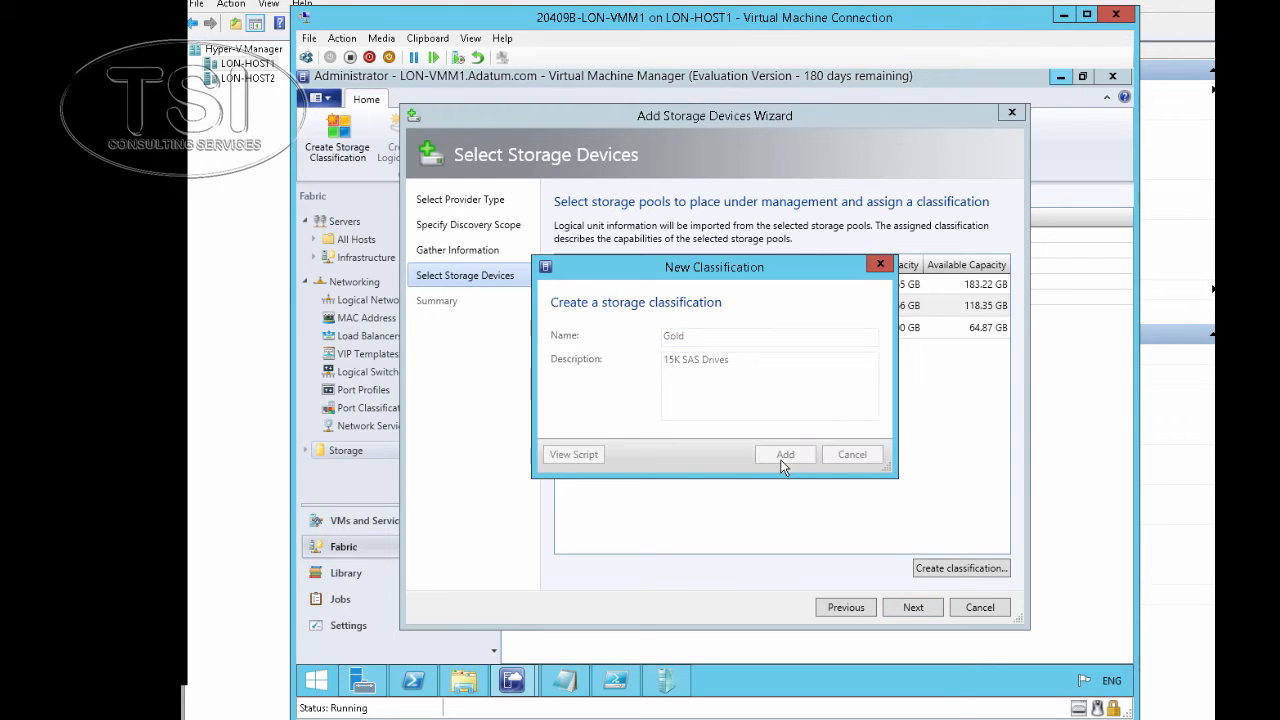
Create storage classification Silver with description '7k SATA Drives'
click(954, 569)
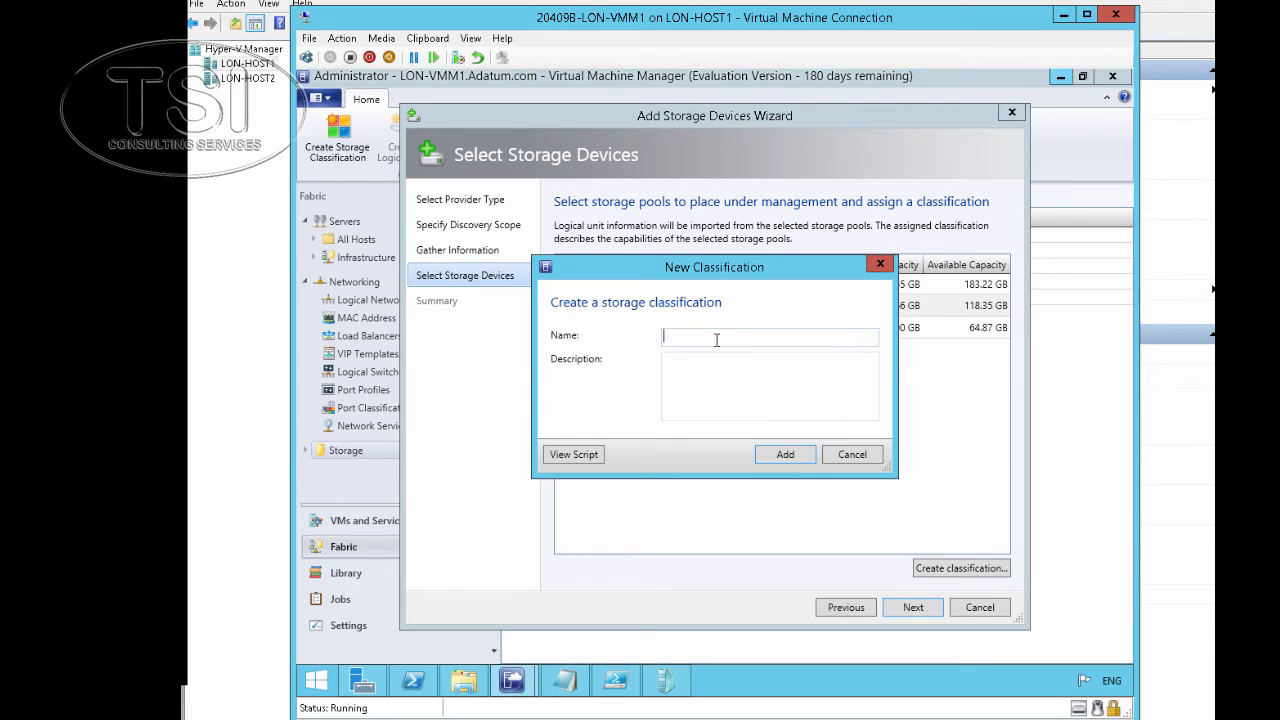
text(silver)
key(Tab)
text(7k SATA Driv)
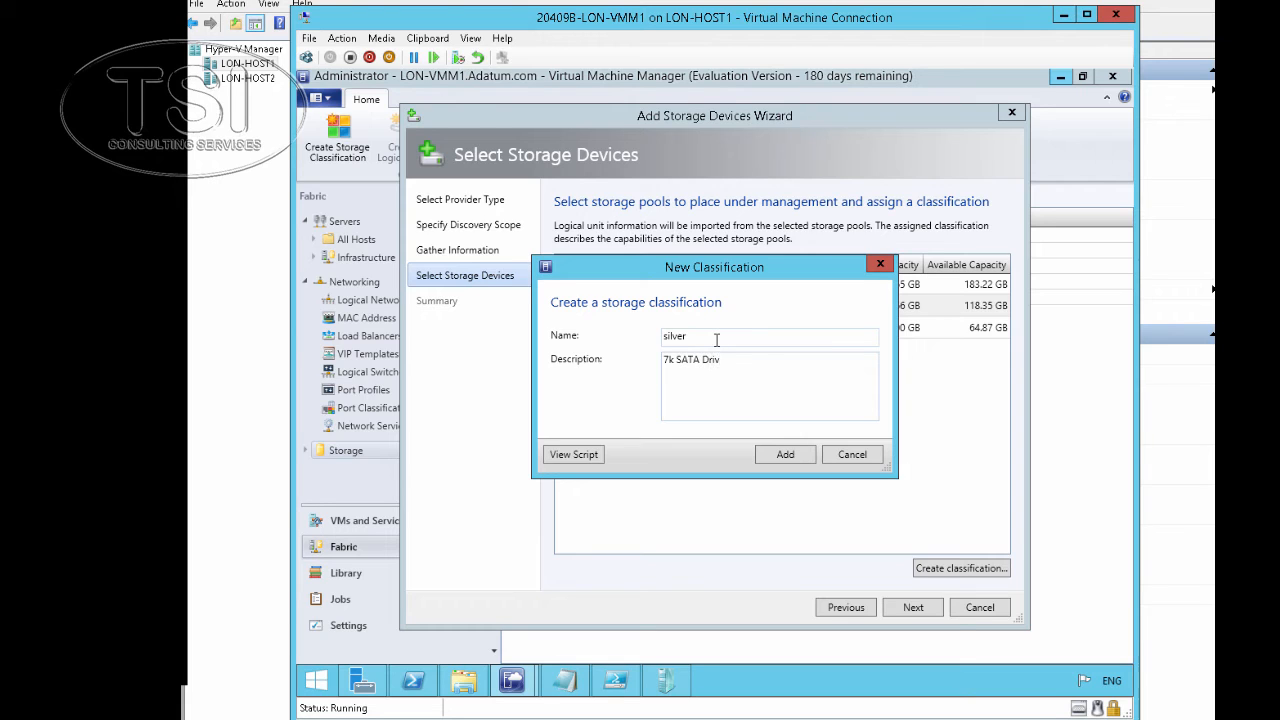
text(esd)
key(BackSpace)
key(Delete)
text(S)
click(780, 456)
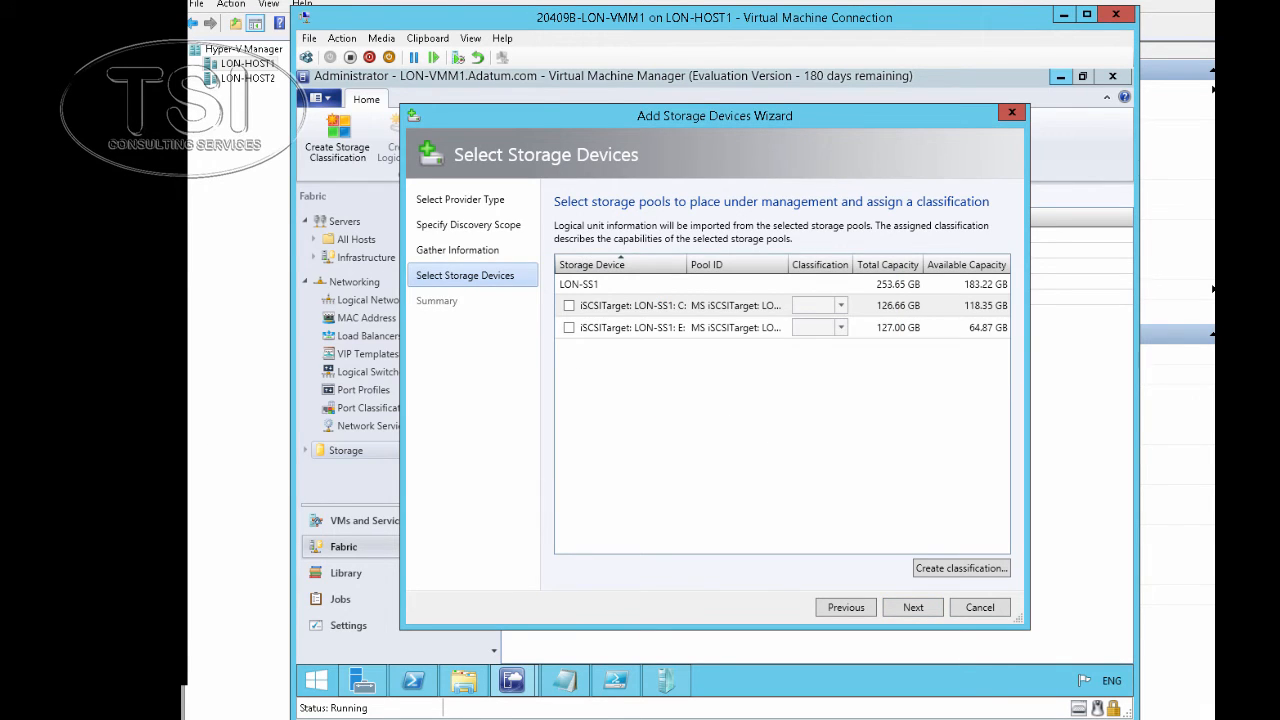
Select both iSCSITarget pools, classify them Silver and Gold, and finish the wizard
click(568, 309)
click(822, 306)
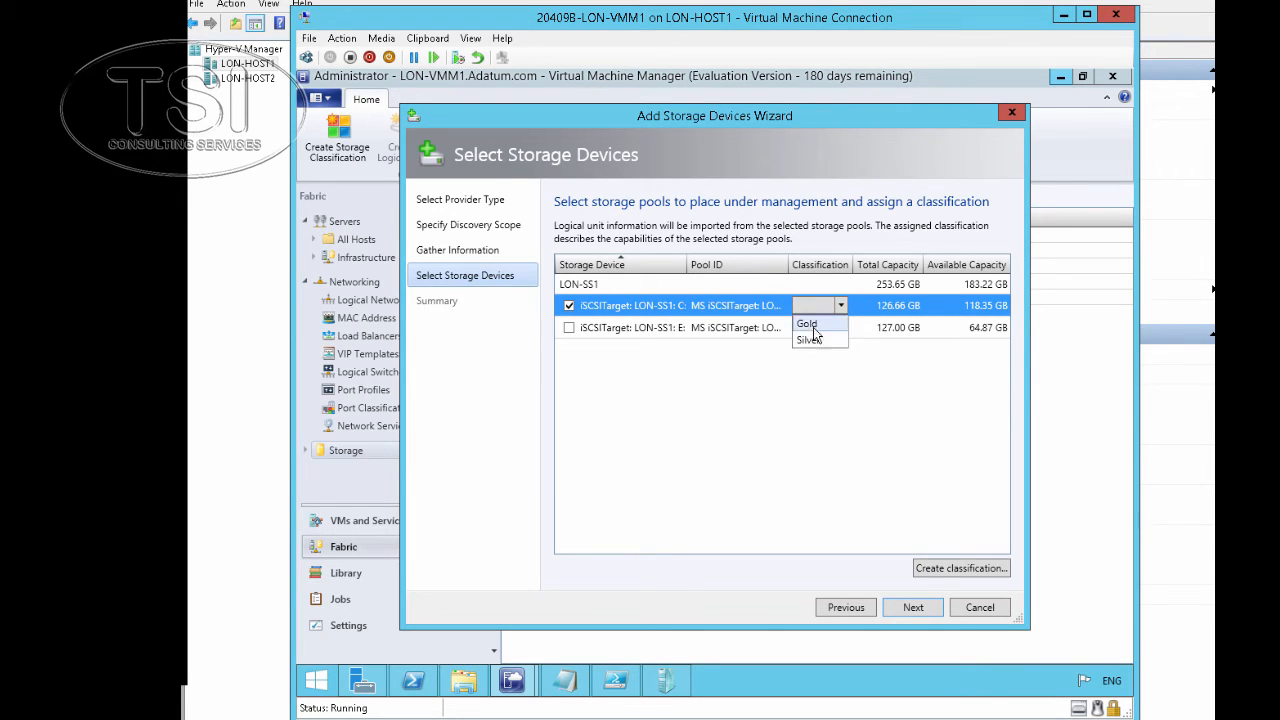
click(808, 340)
click(569, 328)
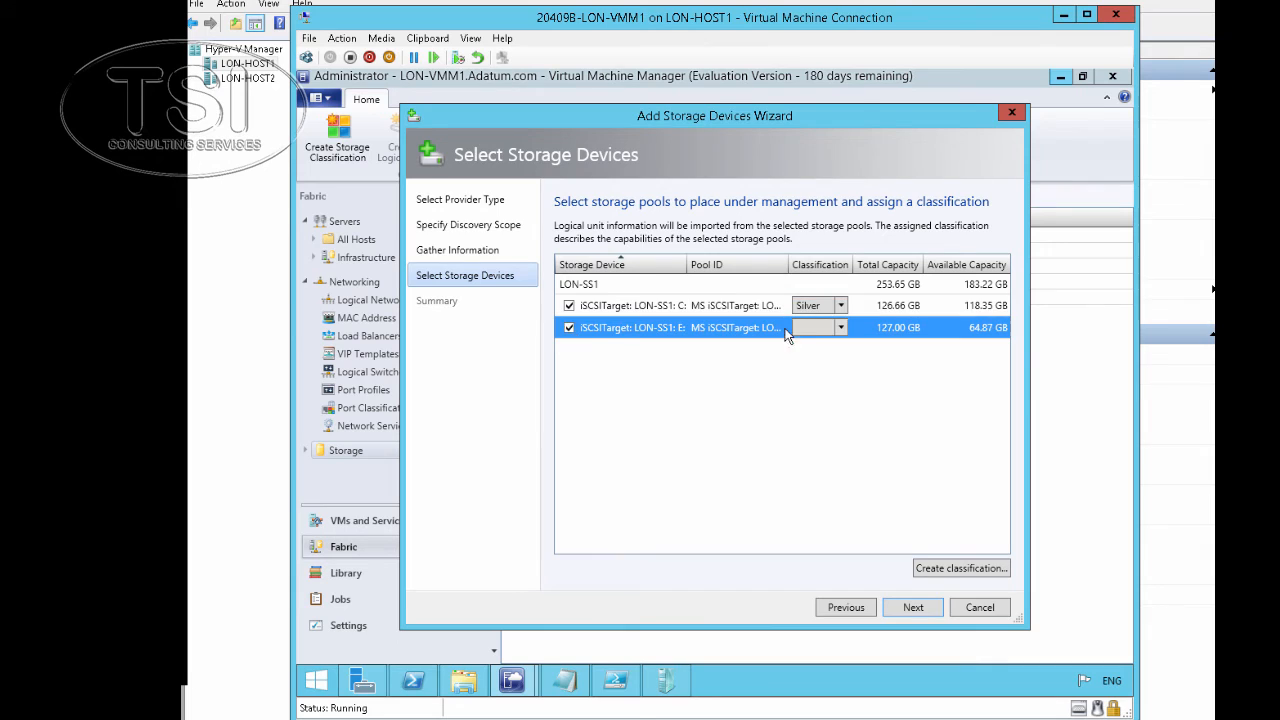
click(839, 327)
click(810, 345)
click(912, 607)
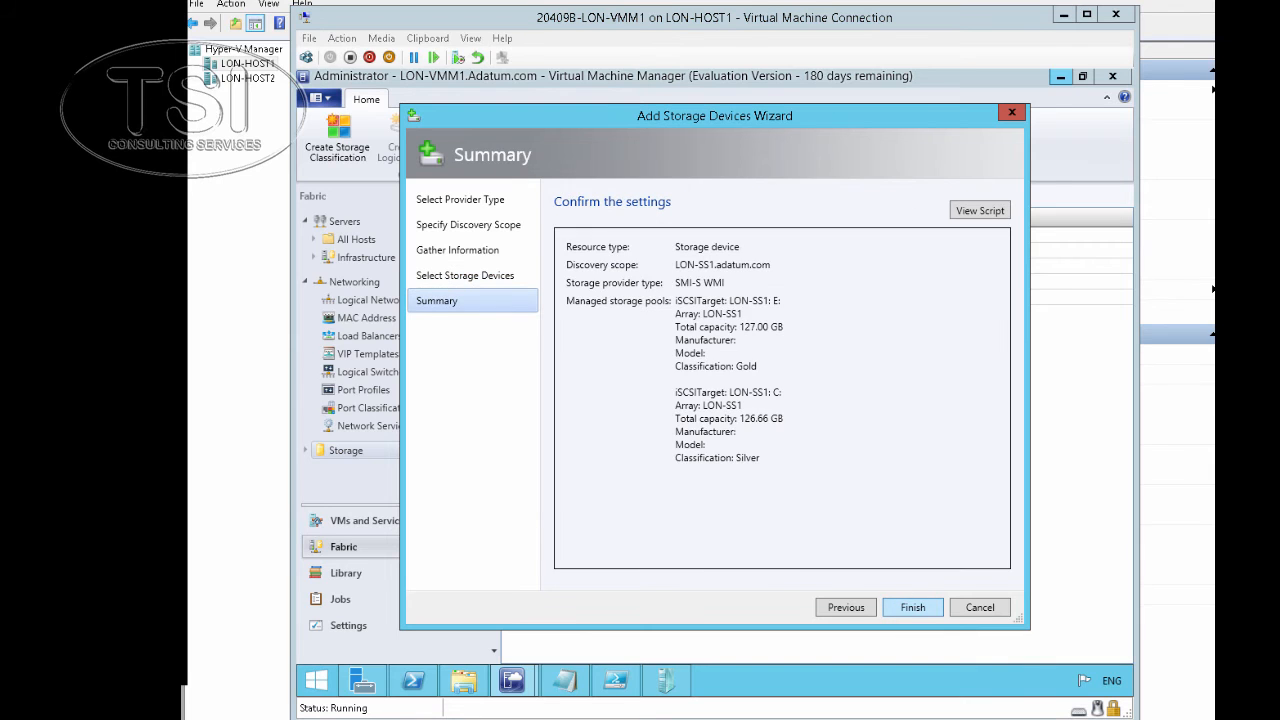
click(907, 602)
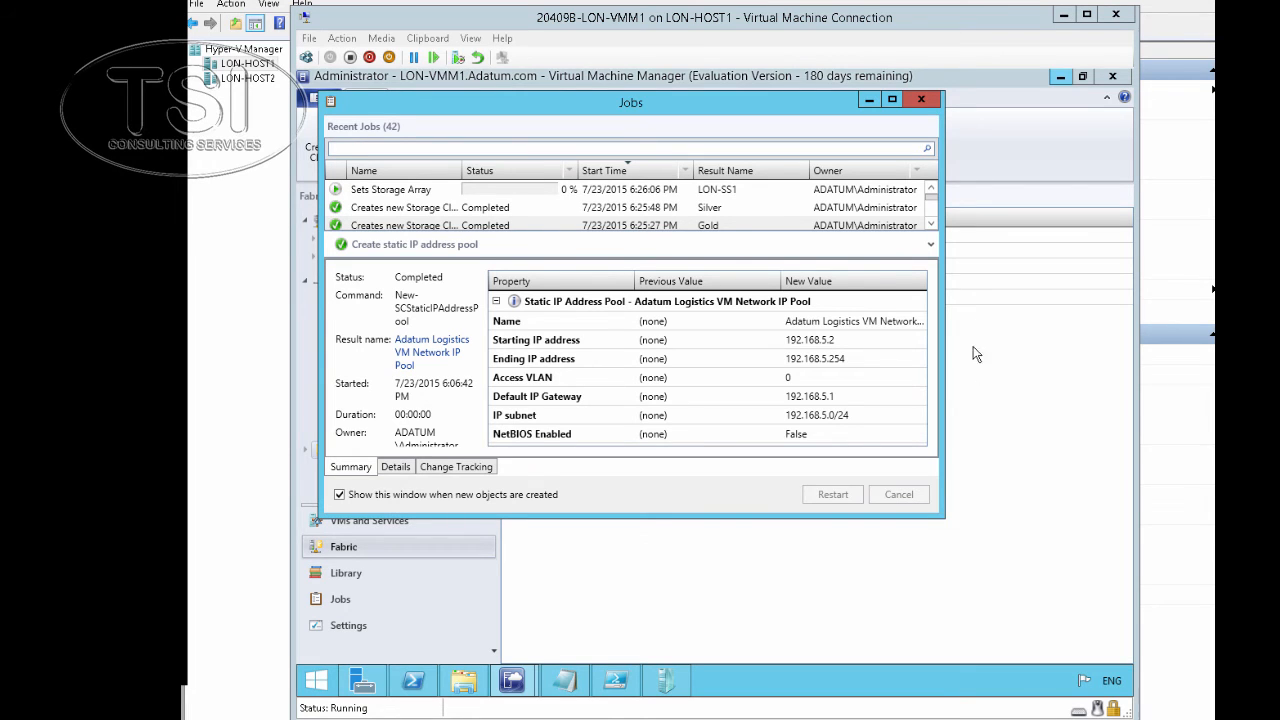
Check the storage job's progress, then expand Storage in the Fabric tree
click(733, 192)
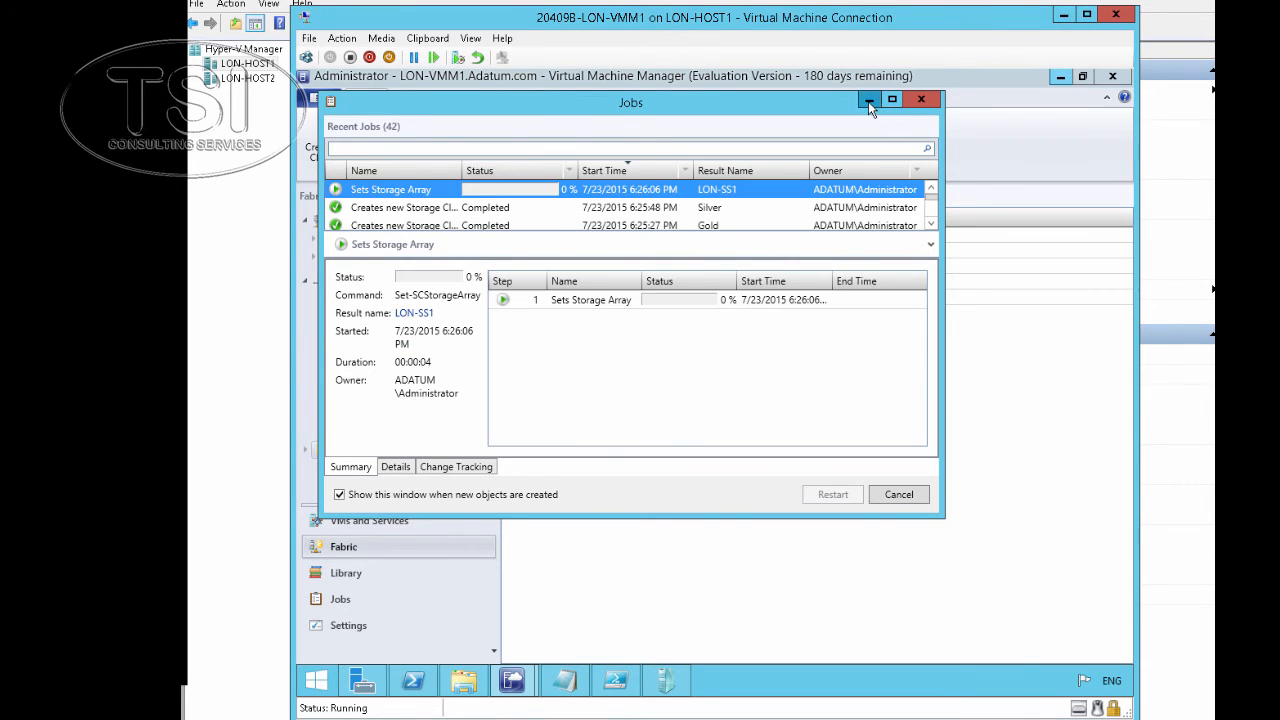
click(868, 100)
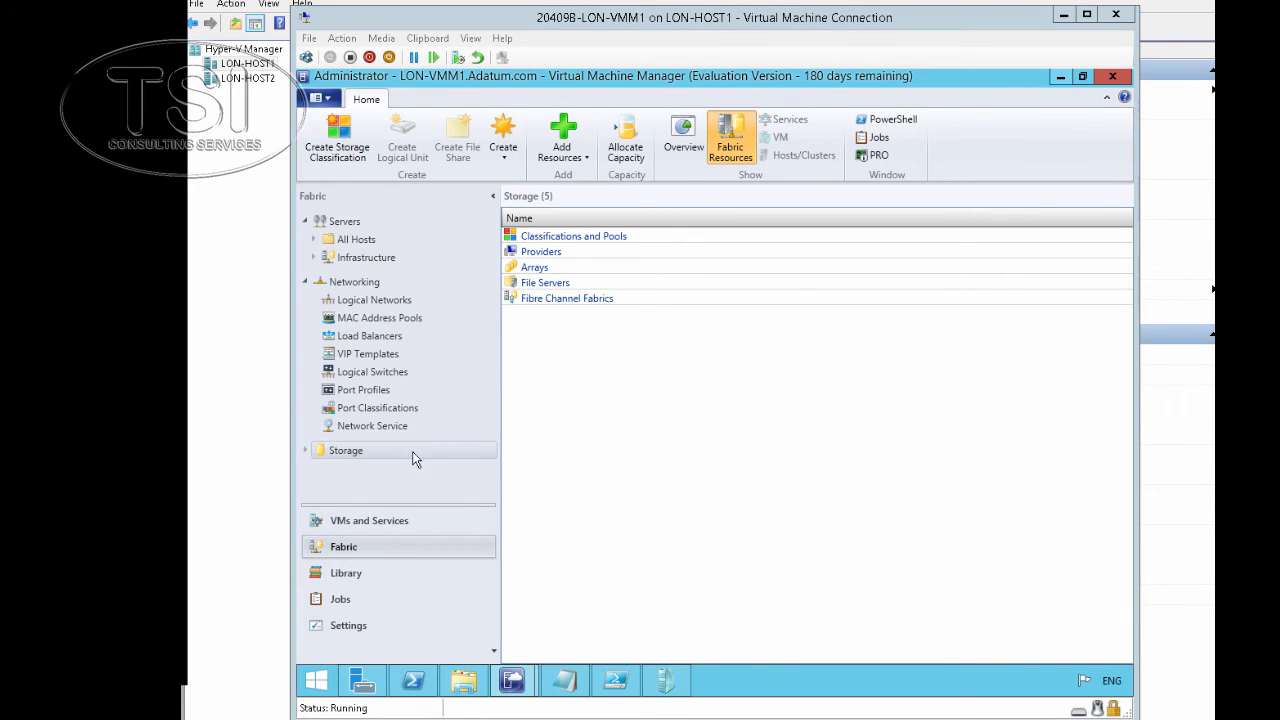
right_click(353, 457)
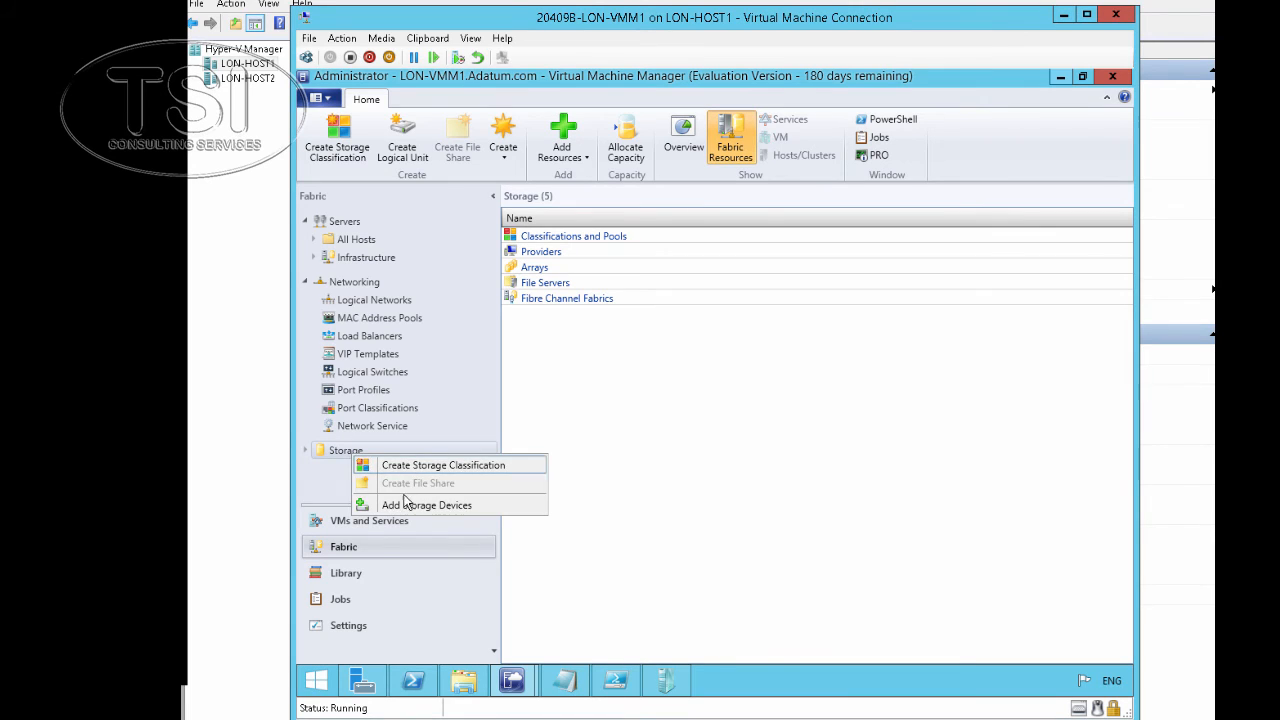
click(597, 450)
click(305, 451)
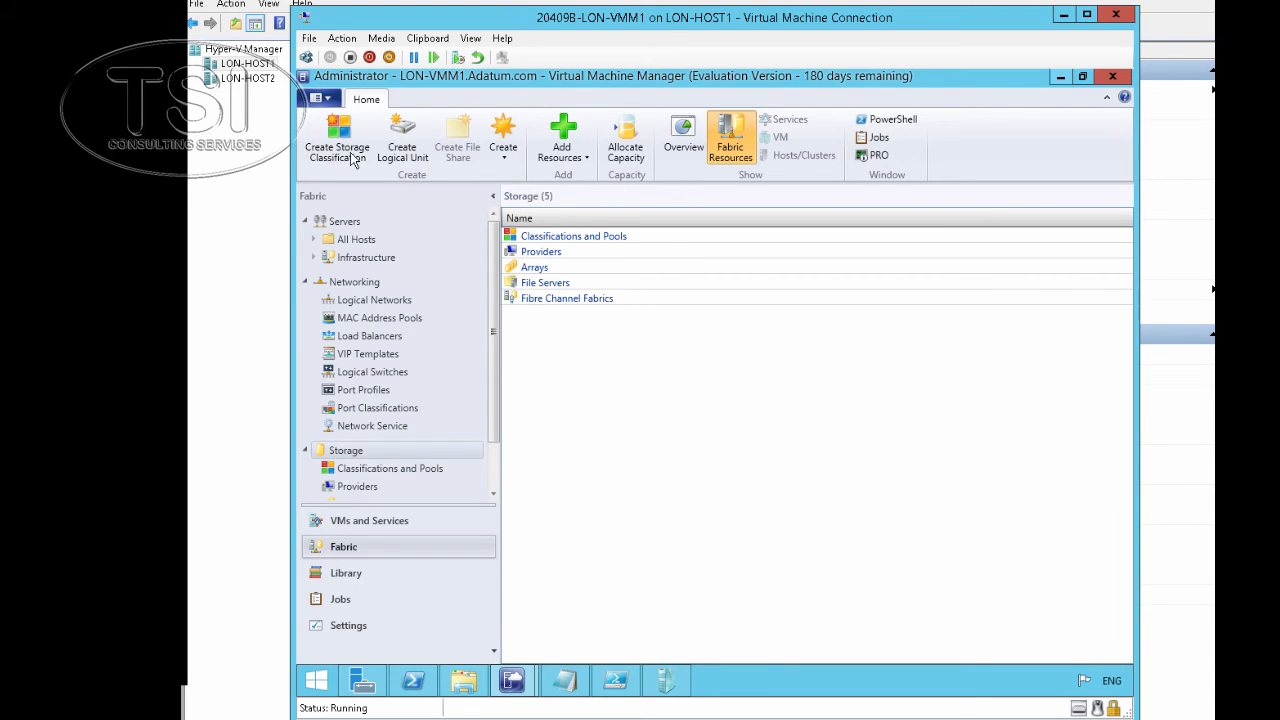
Open Create Logical Unit, fail to pick a pool, and cancel it
click(408, 150)
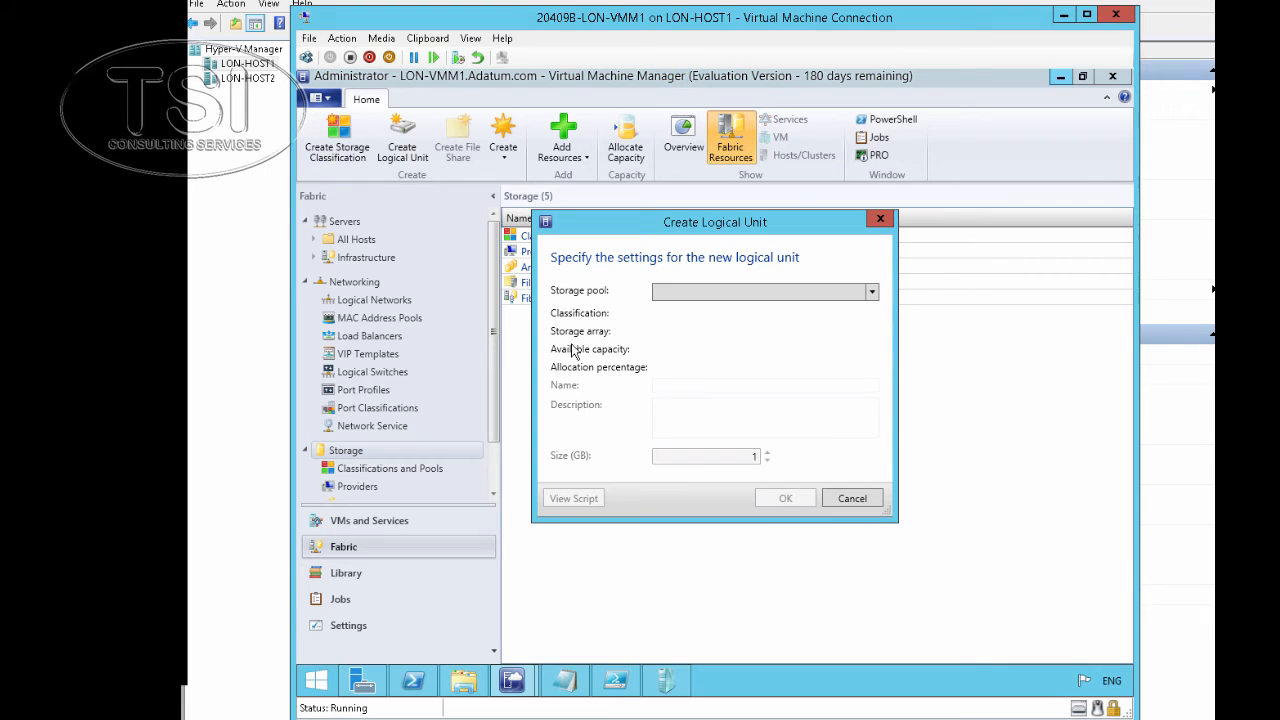
click(729, 292)
click(731, 295)
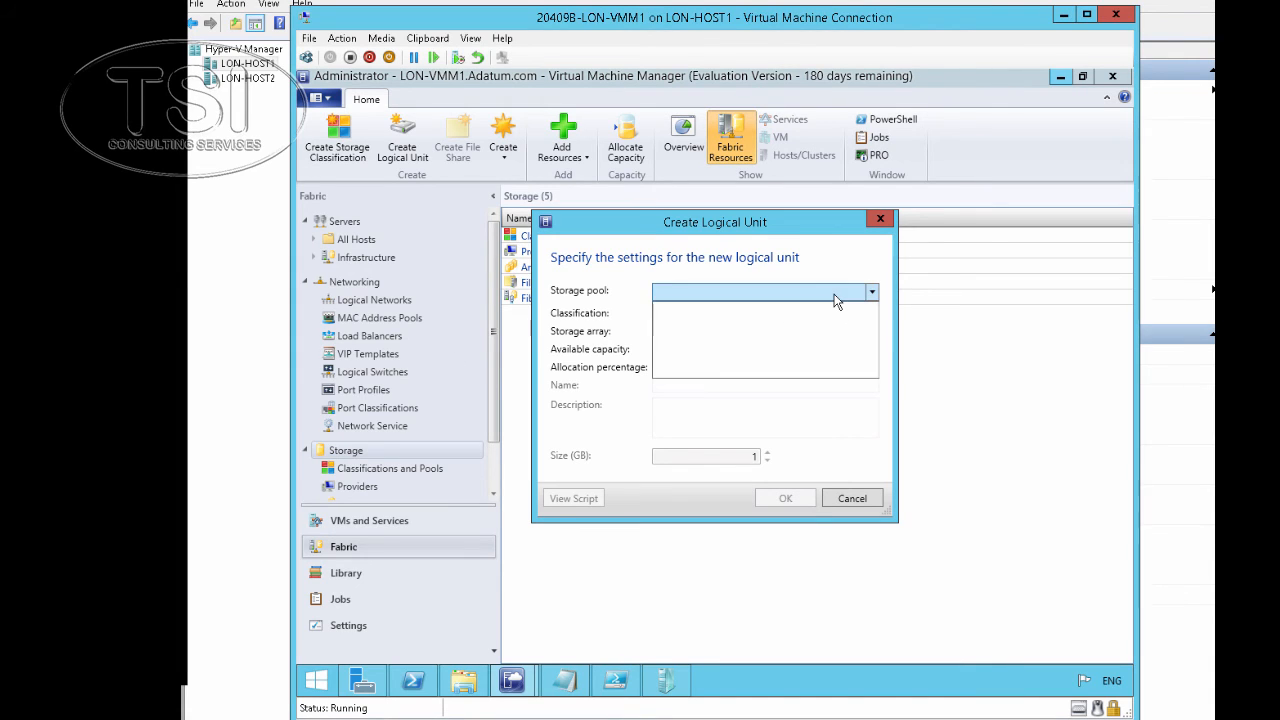
click(863, 503)
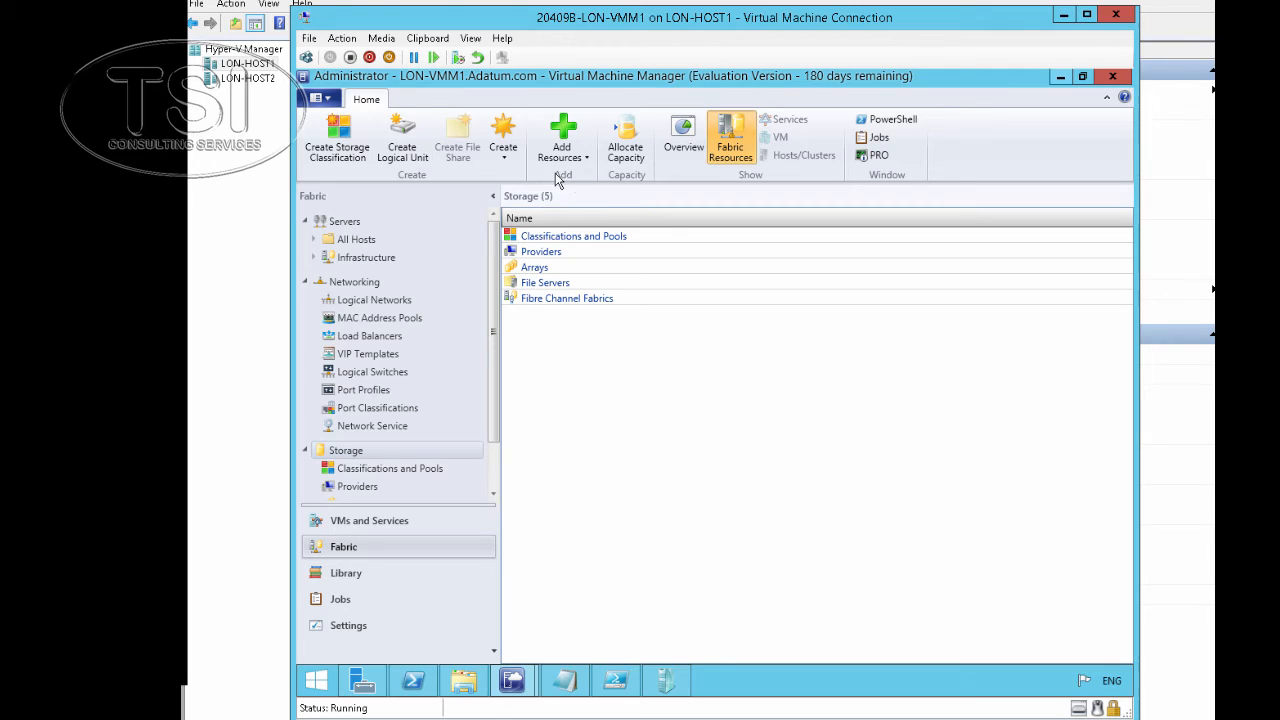
Create logical unit LON-APP1_C, 20 GB, on the Gold iSCSITarget LON-SS1 E: pool
click(409, 145)
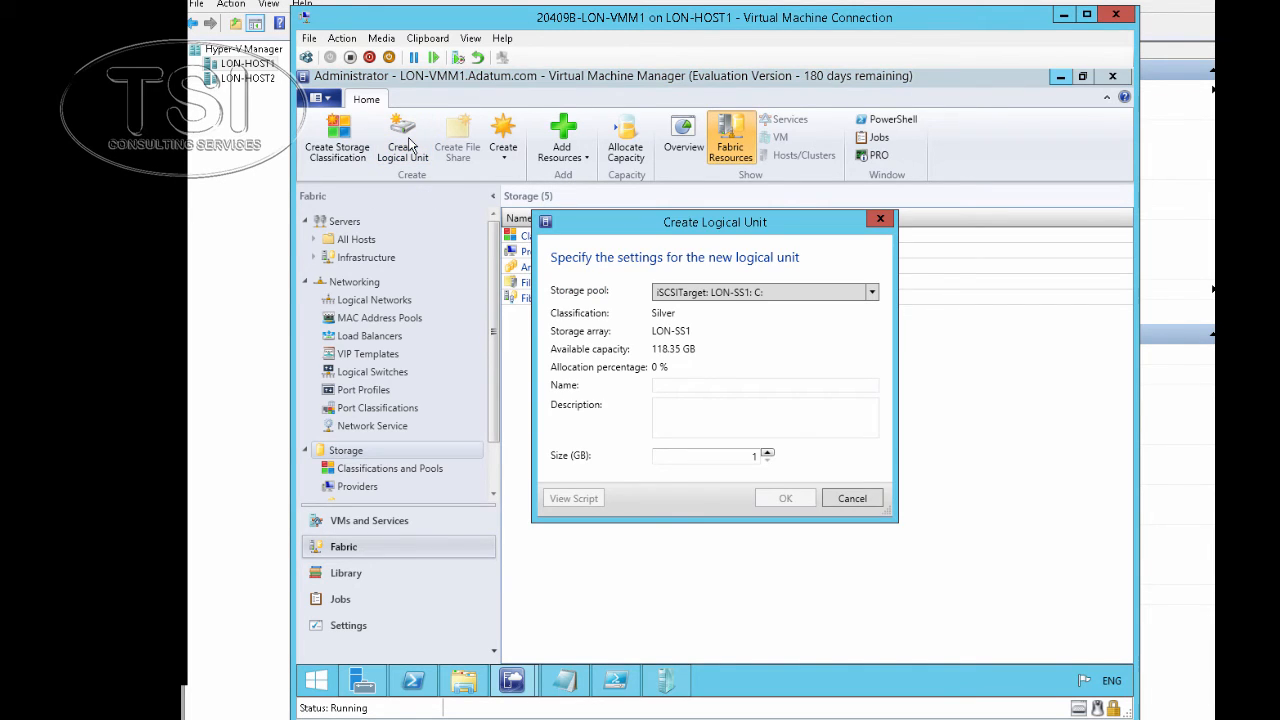
click(758, 294)
click(755, 327)
click(737, 387)
text(LO)
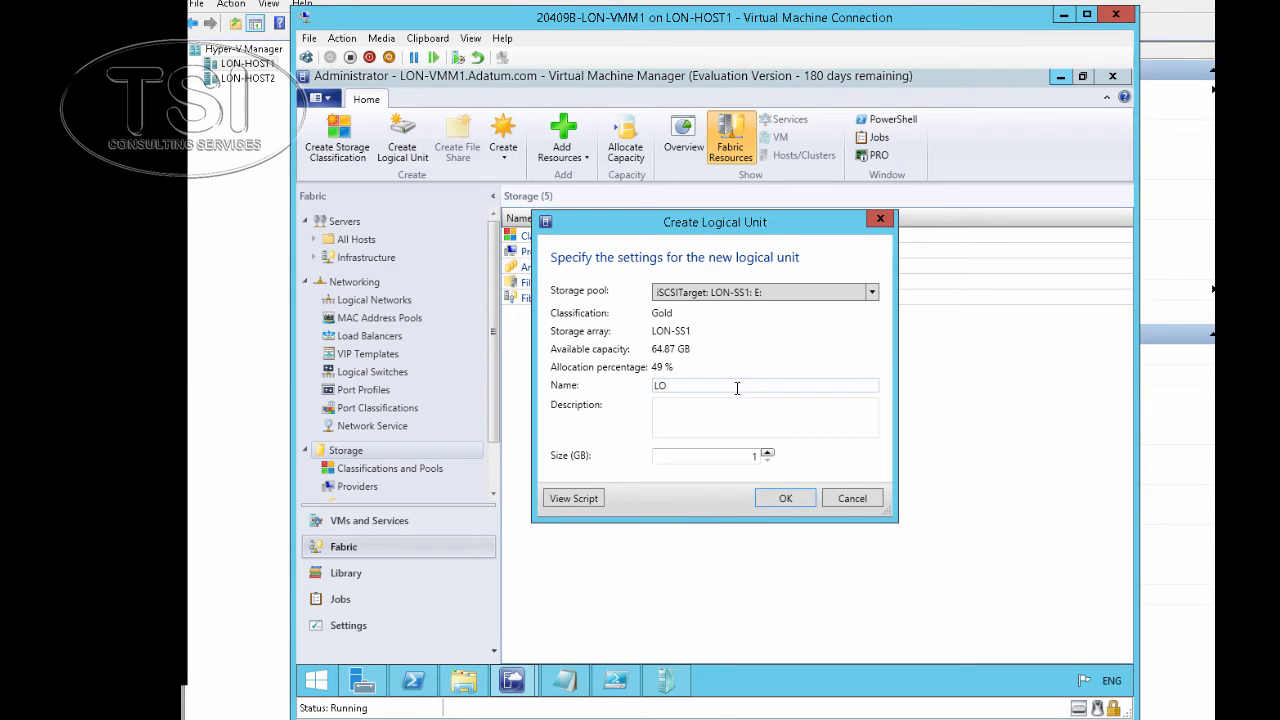
text(N-APP1_C)
click(719, 451)
text(20)
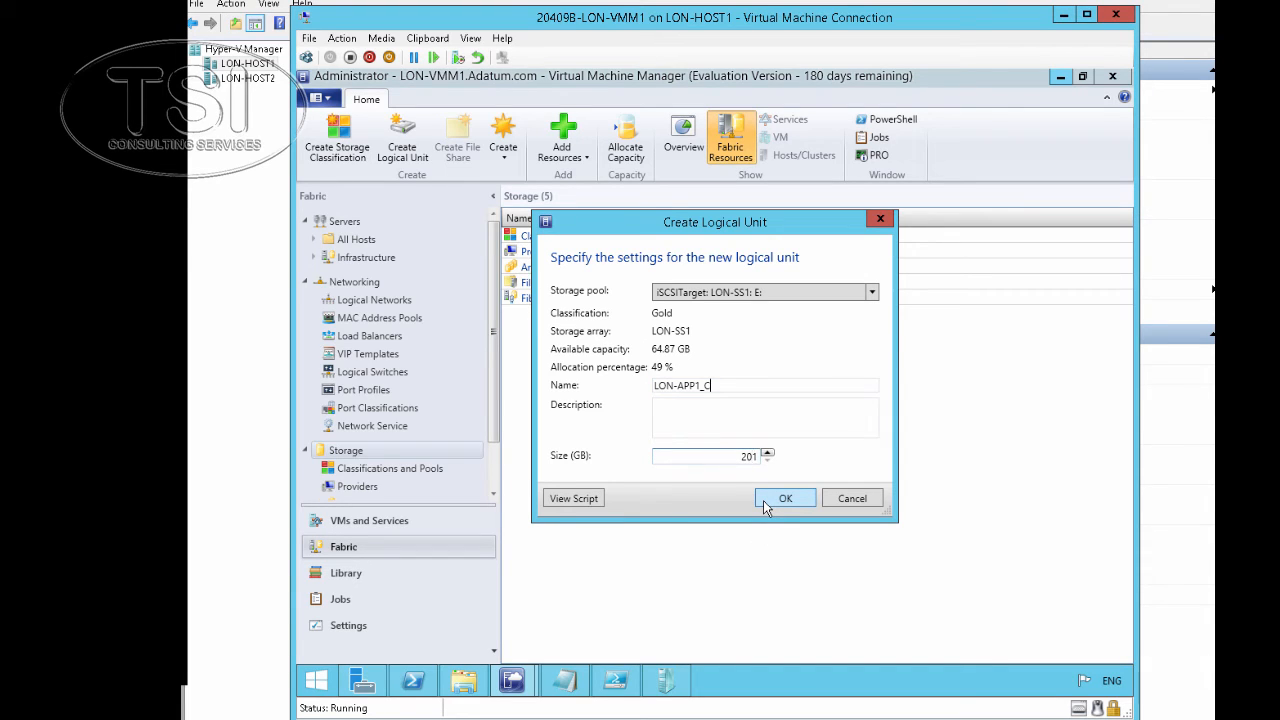
key(Delete)
click(770, 500)
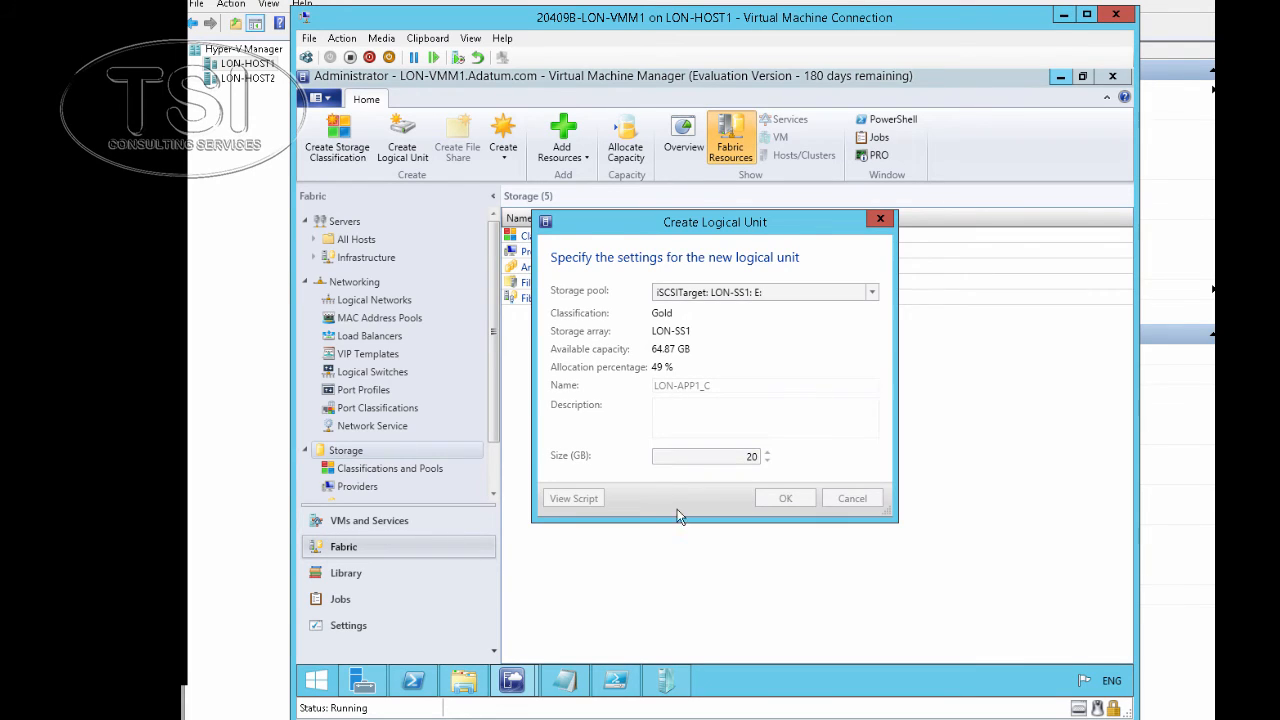
In Classifications and Pools, widen the Name column, expand the Gold E: pool, and select LON-APP1_C
click(436, 470)
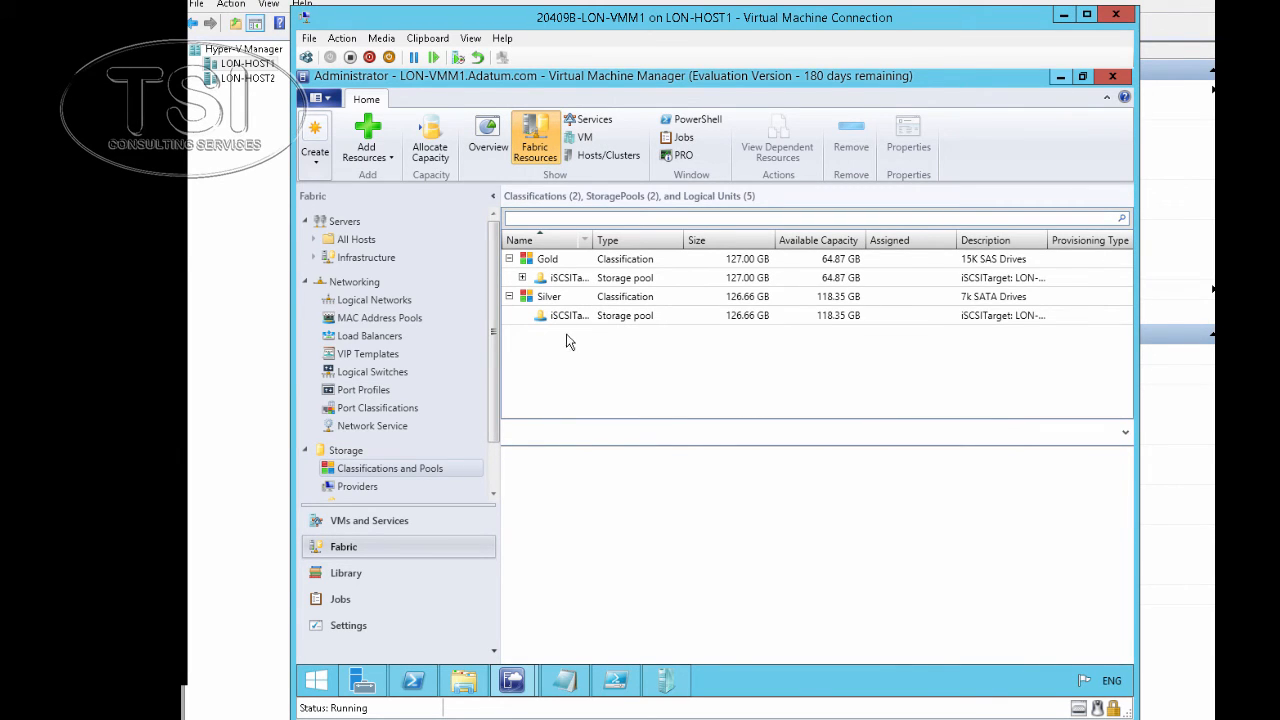
drag(587, 241, 651, 240)
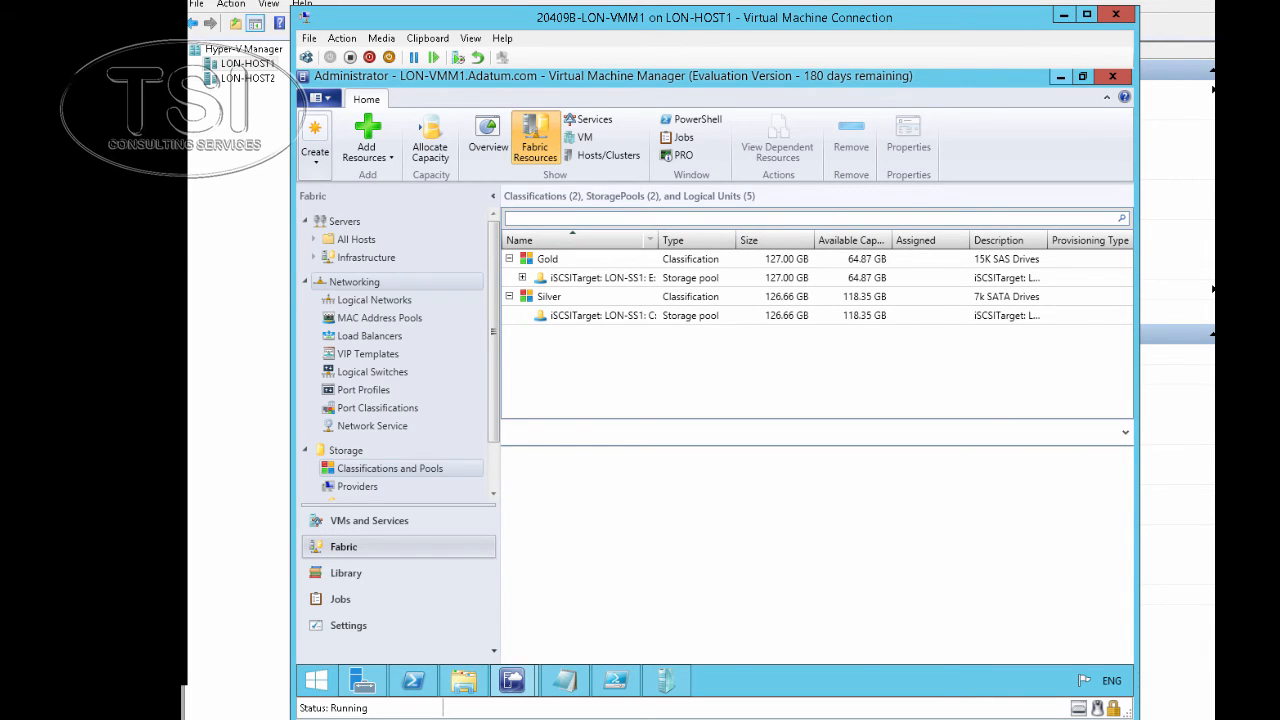
click(630, 285)
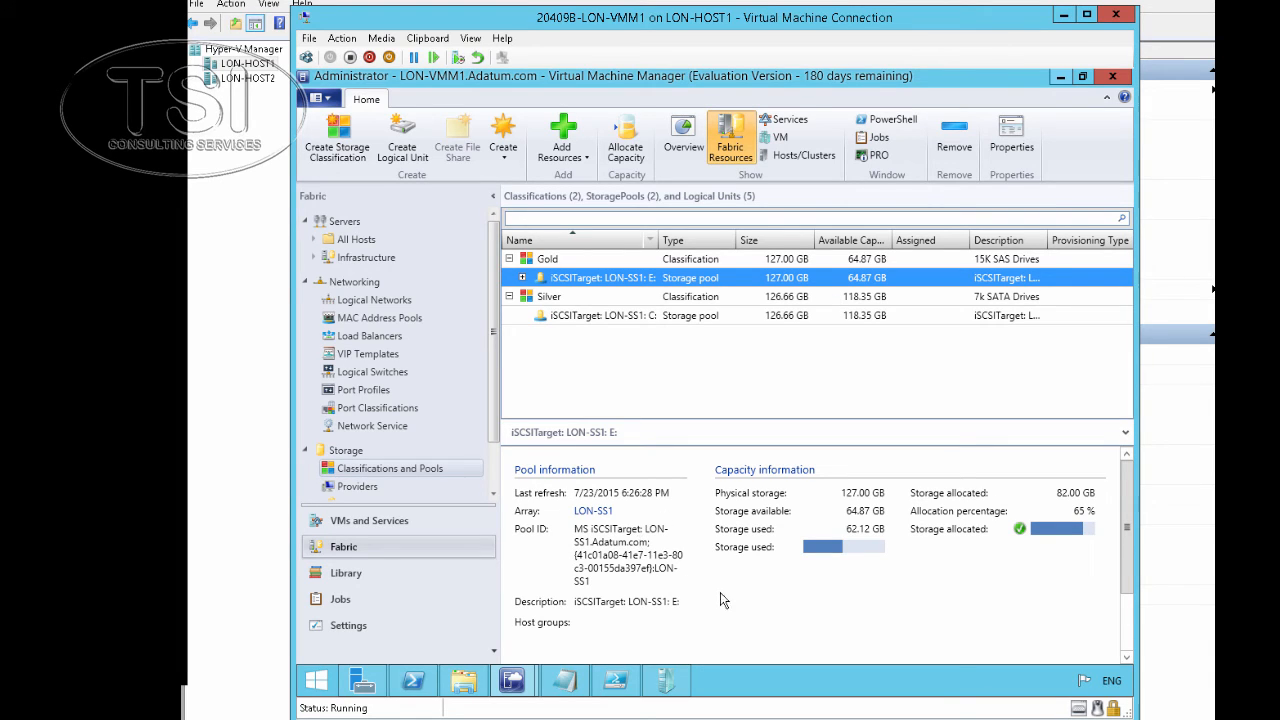
click(602, 316)
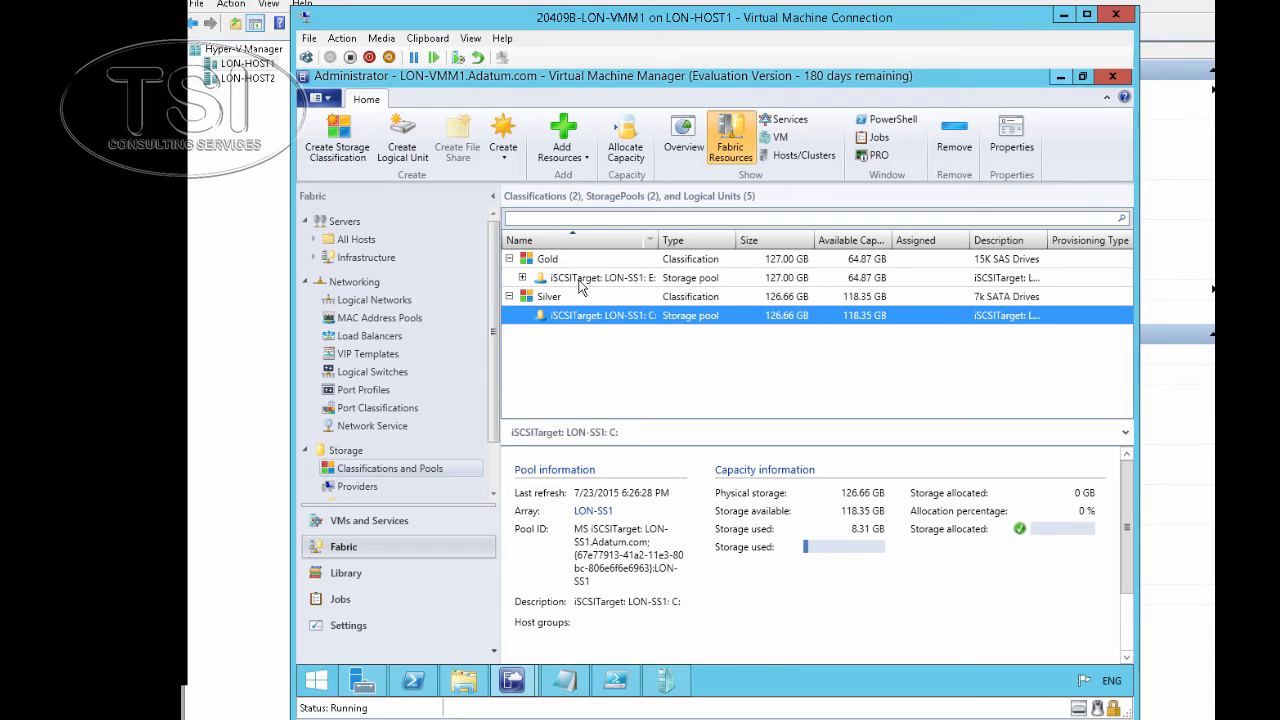
click(582, 283)
click(522, 277)
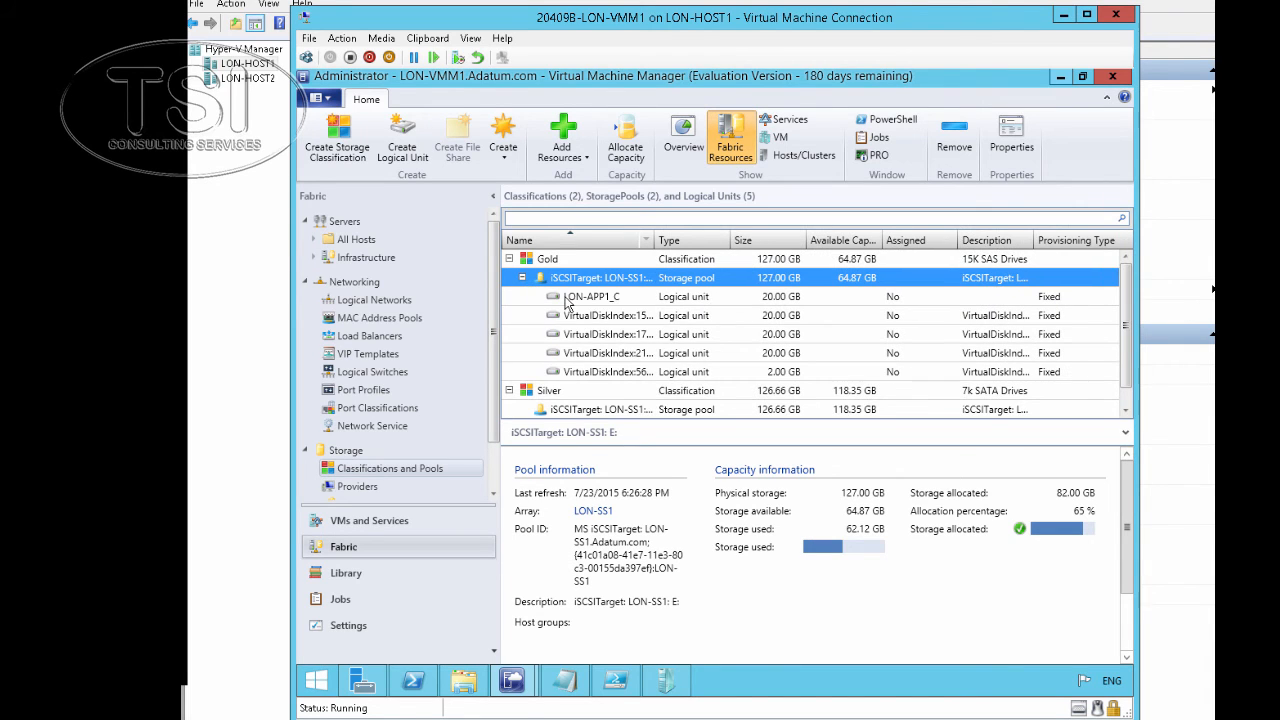
click(576, 302)
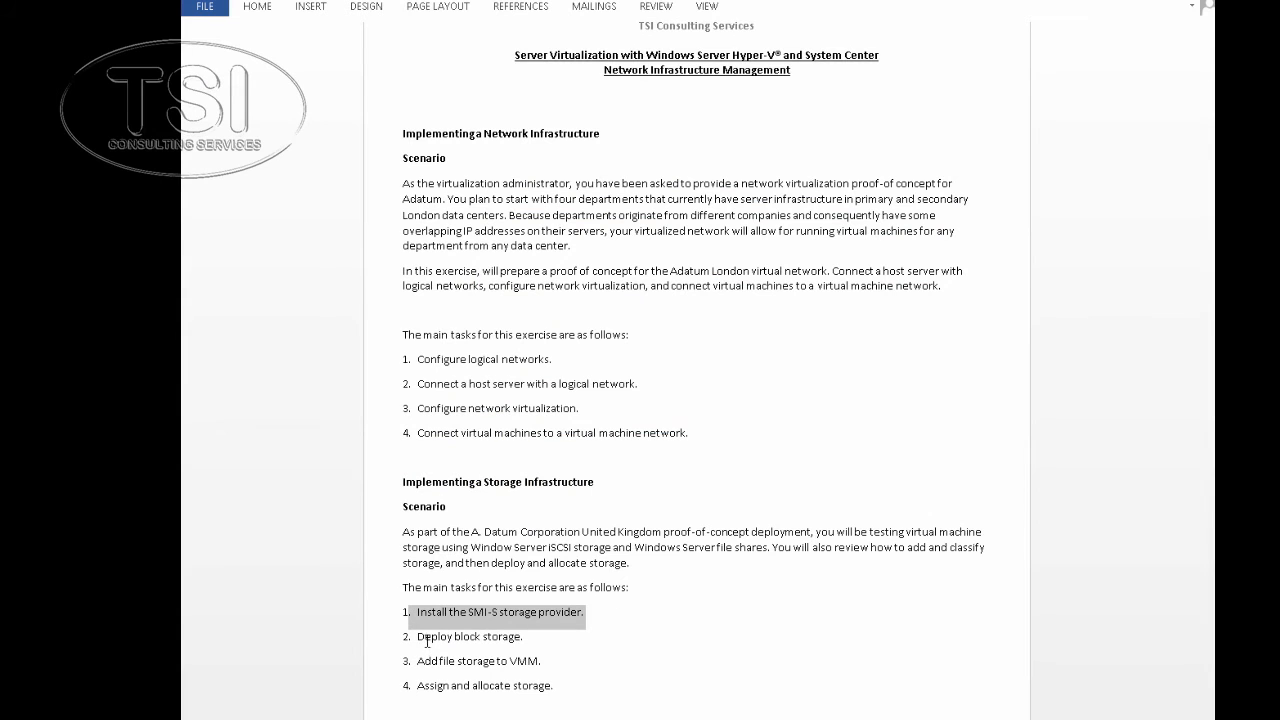
Highlight 'Deploy block storage' and 'Add file storage to VMM' in the lab guide, then return to LON-VMM1
click(418, 637)
drag(418, 637, 534, 645)
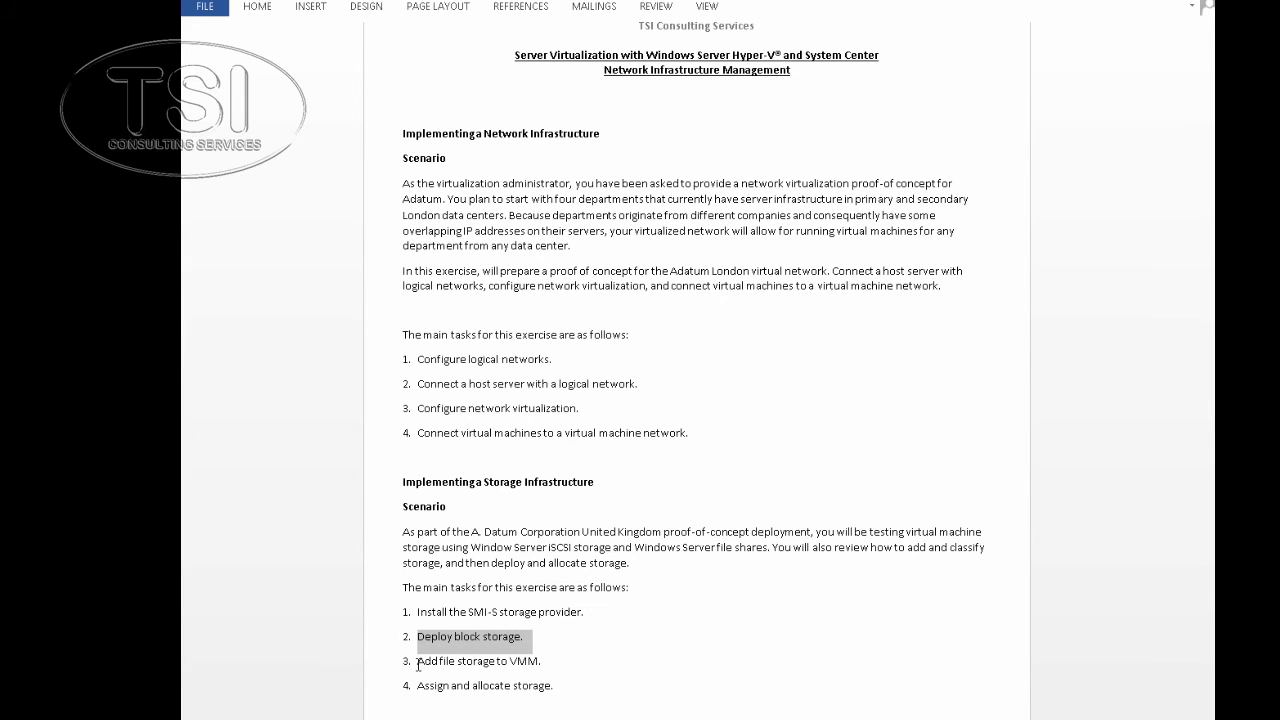
drag(417, 661, 541, 663)
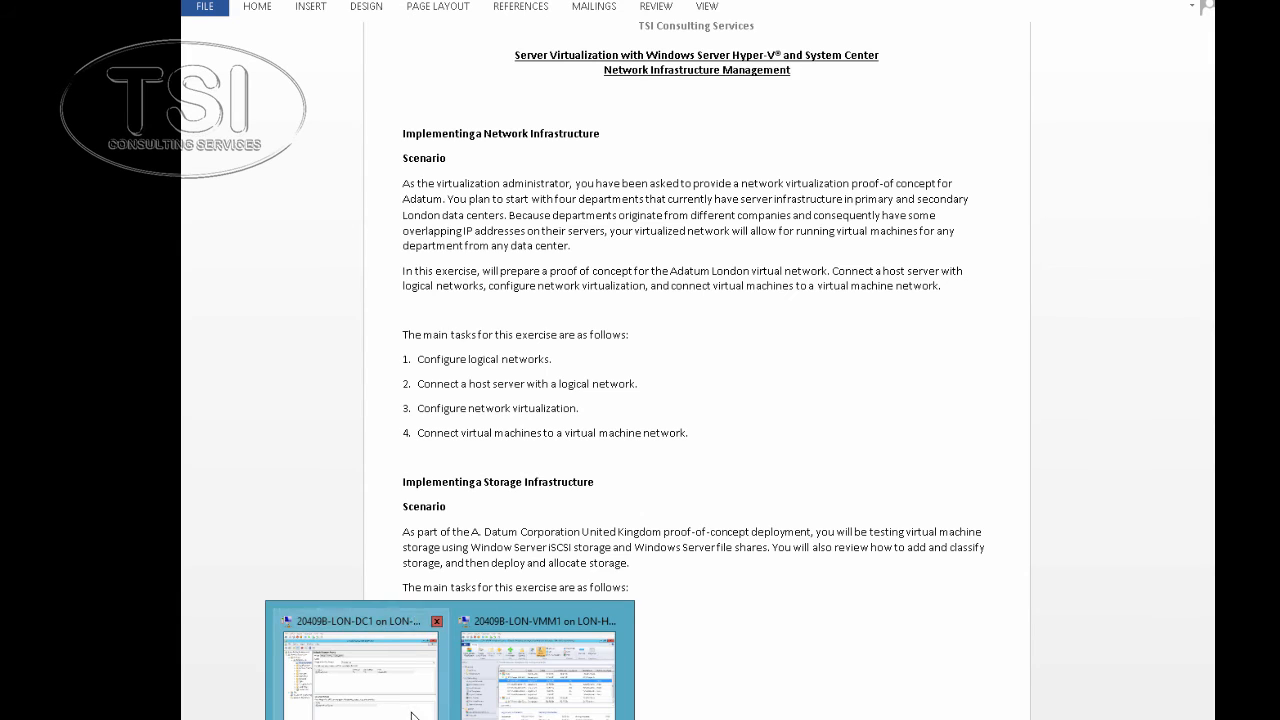
click(413, 712)
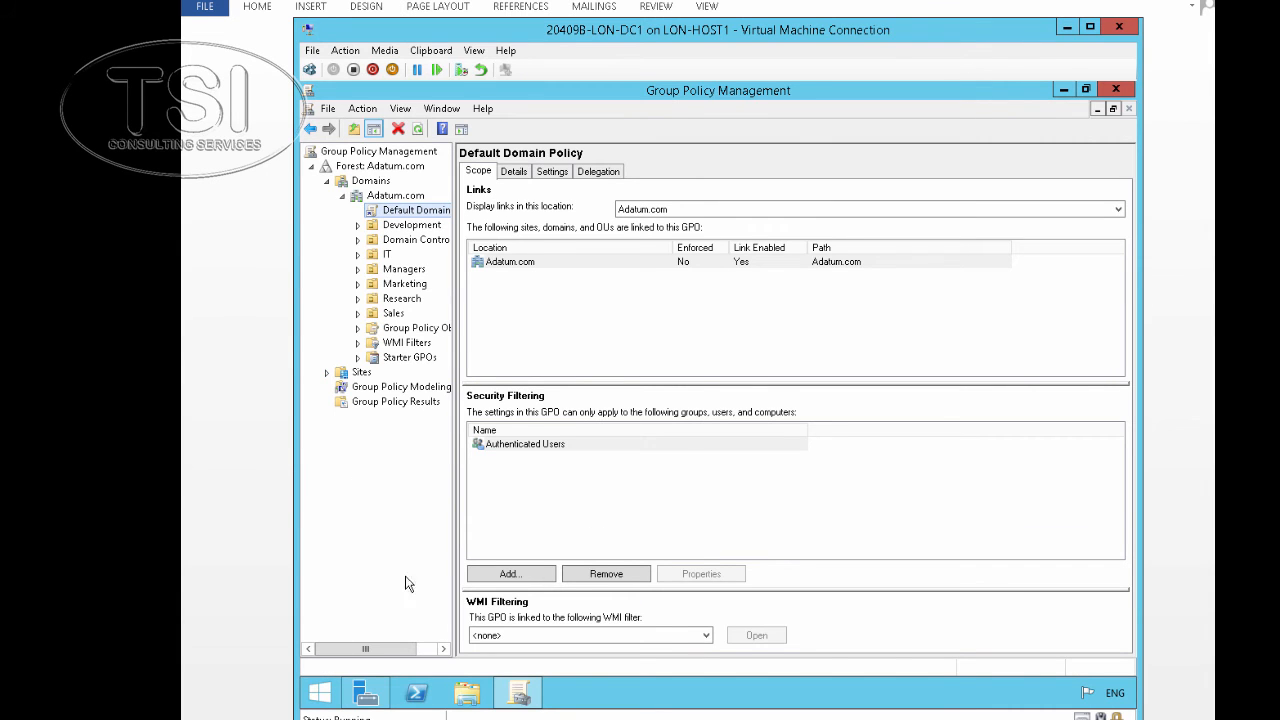
mouse_move(394, 716)
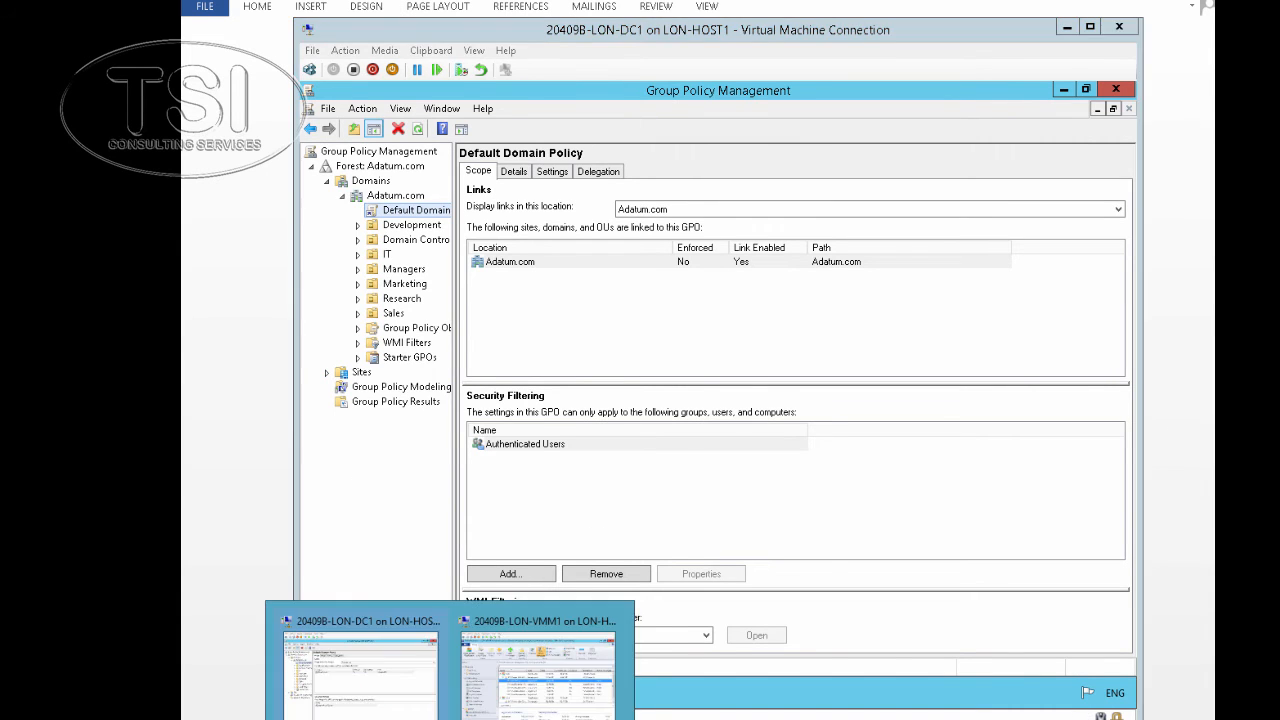
click(500, 683)
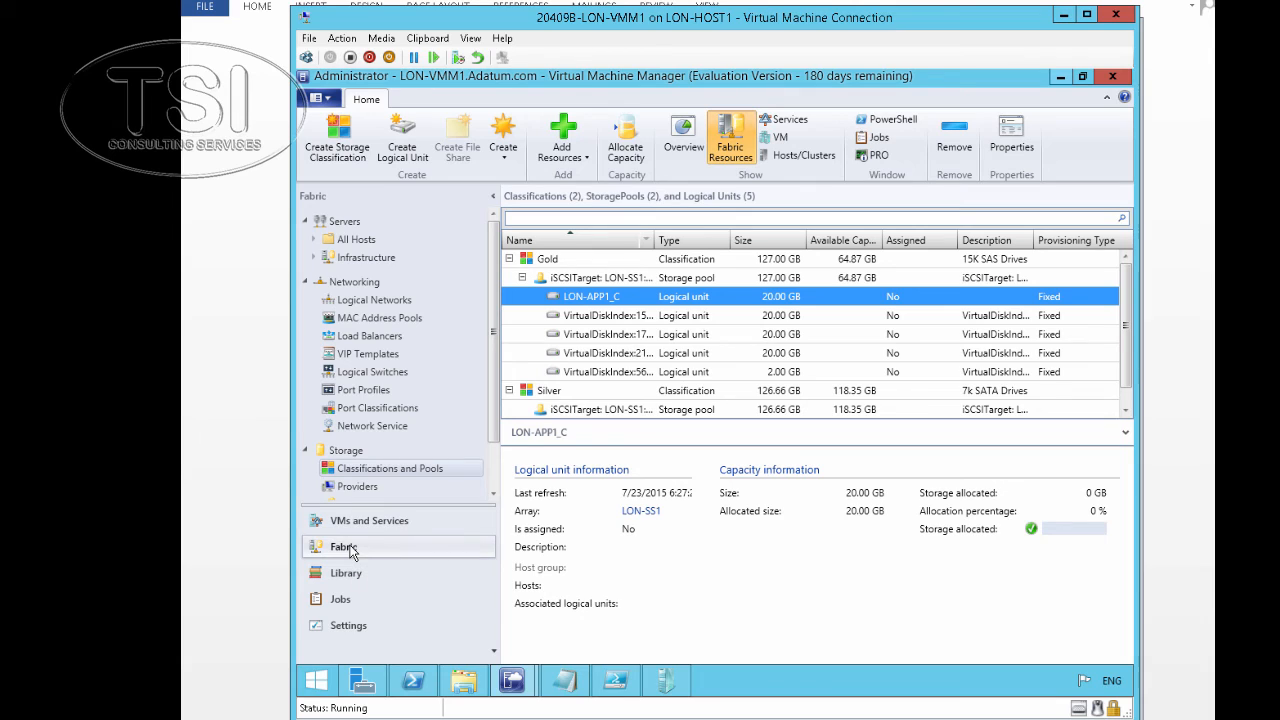
Add Windows file server lon-svr1.adatum.com as untrusted-domain and begin creating a new Run As account
click(347, 452)
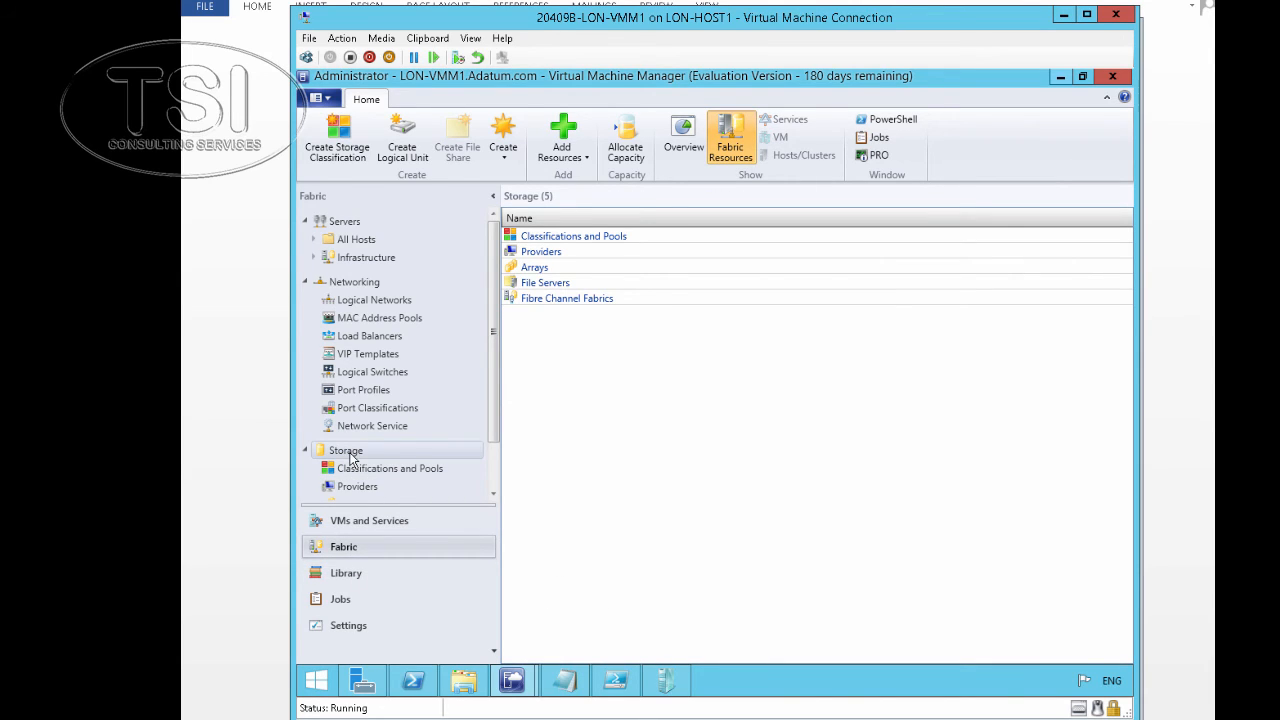
right_click(349, 452)
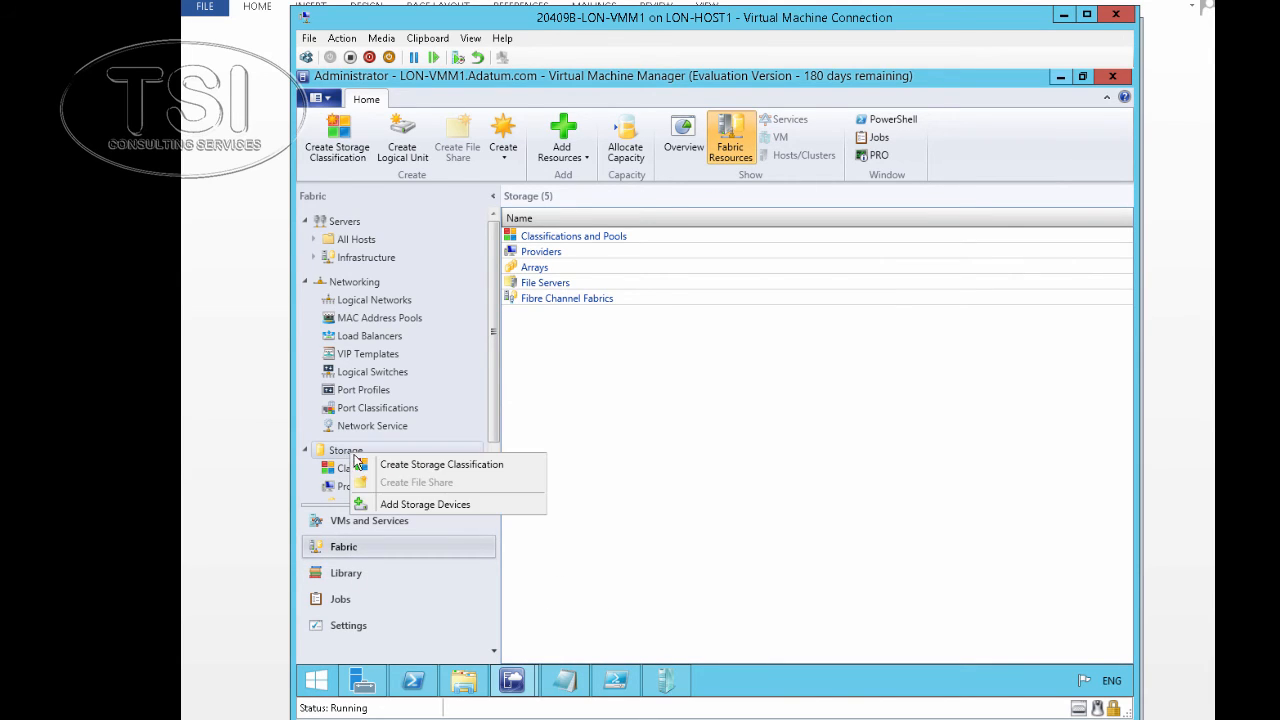
click(406, 506)
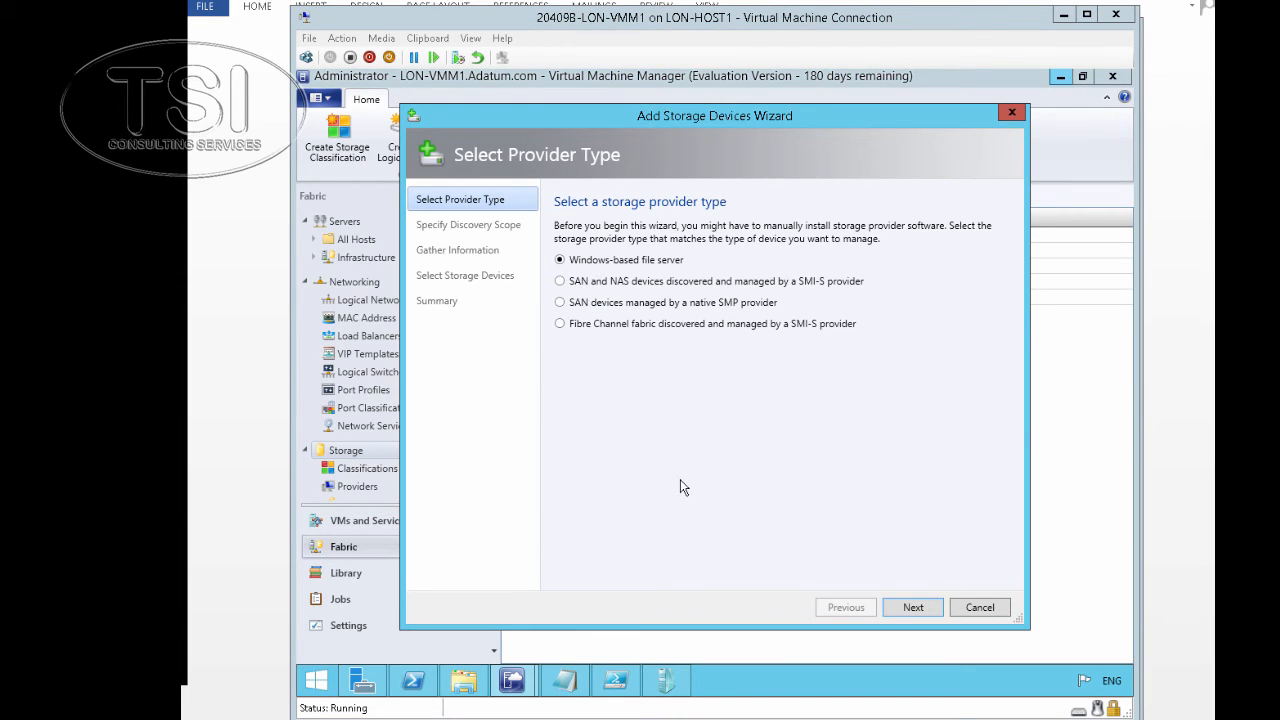
click(913, 607)
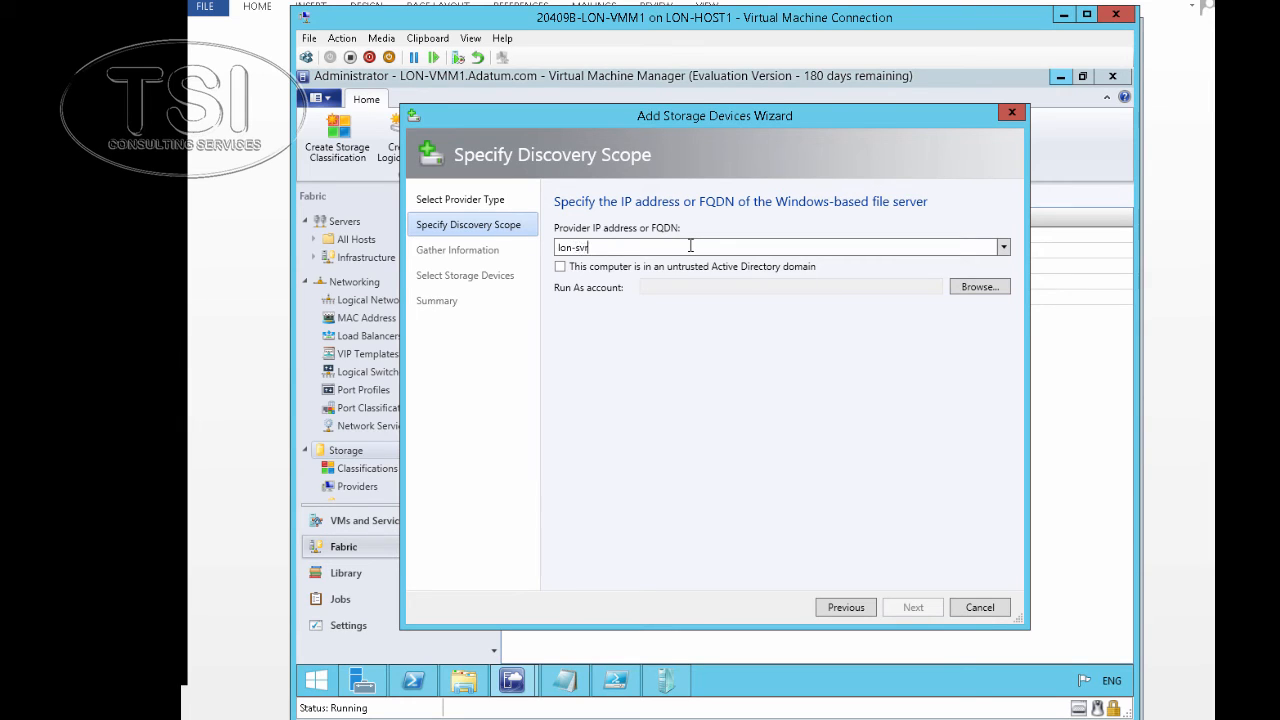
text(lon-svr1.adatum.com)
click(560, 268)
click(978, 287)
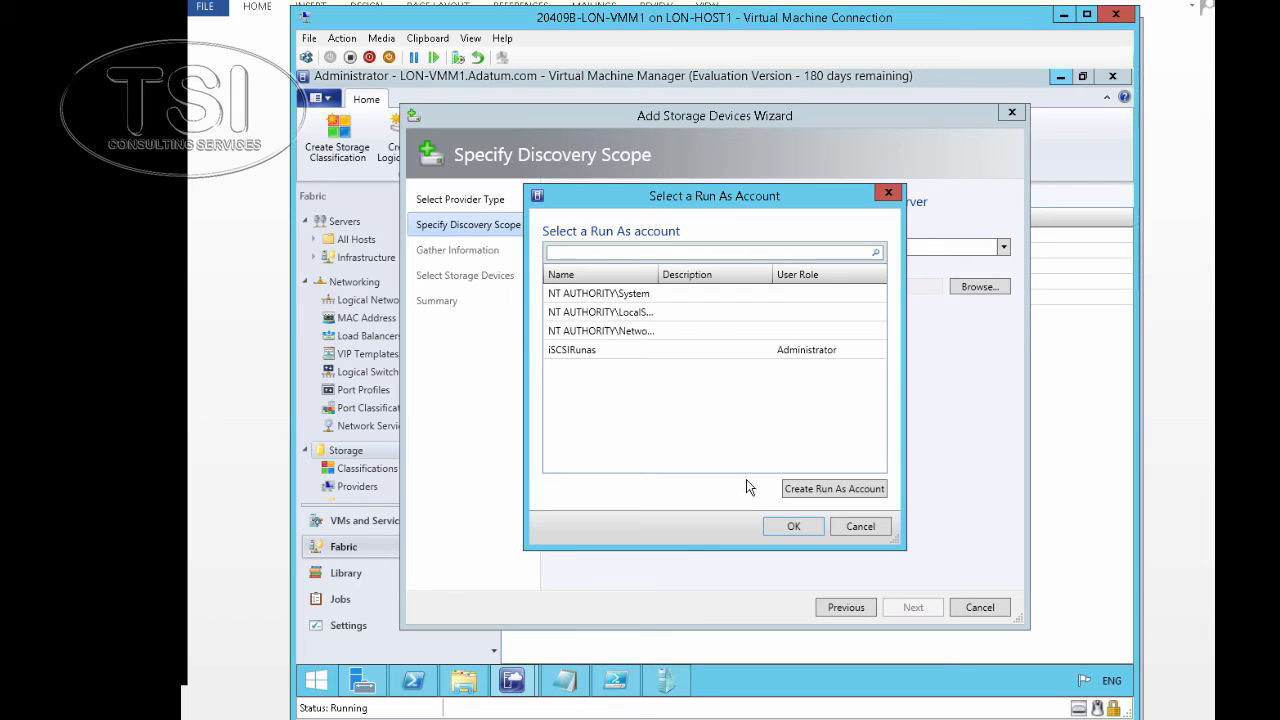
click(841, 492)
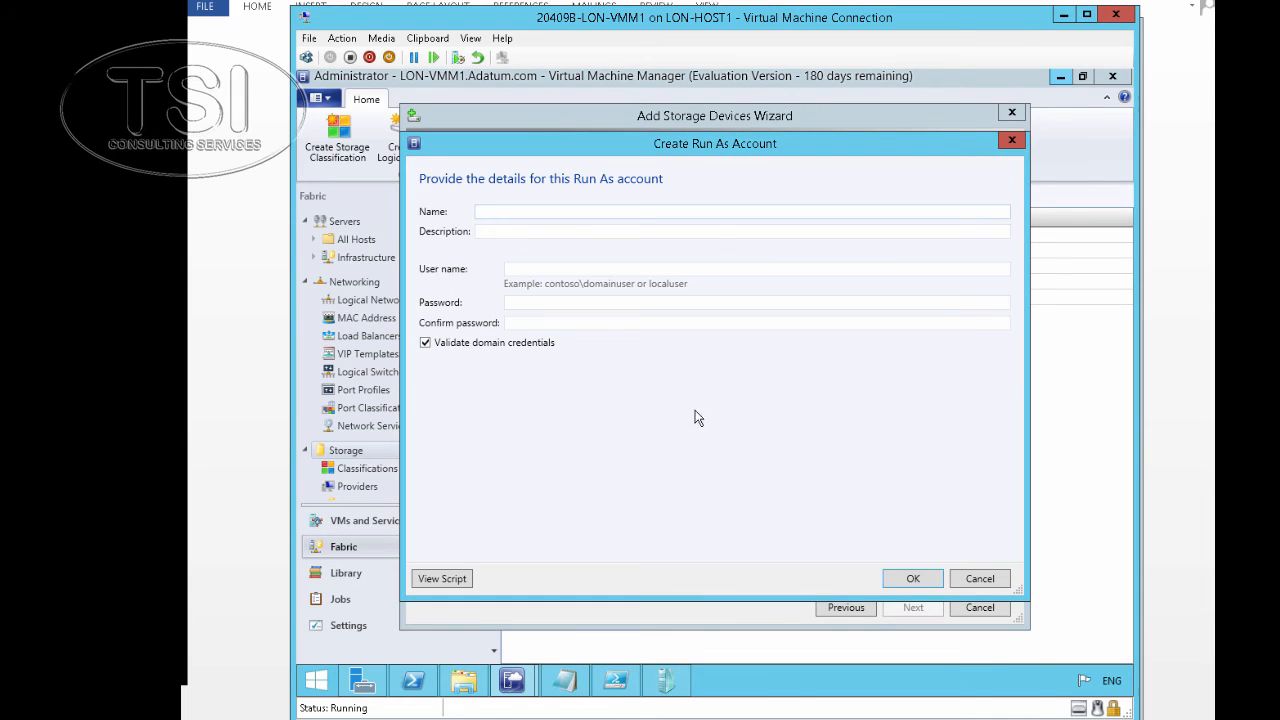
Create a Run As account named 'Administrator' with the domain administrator's user name and password
click(534, 216)
text(Administrator)
click(593, 269)
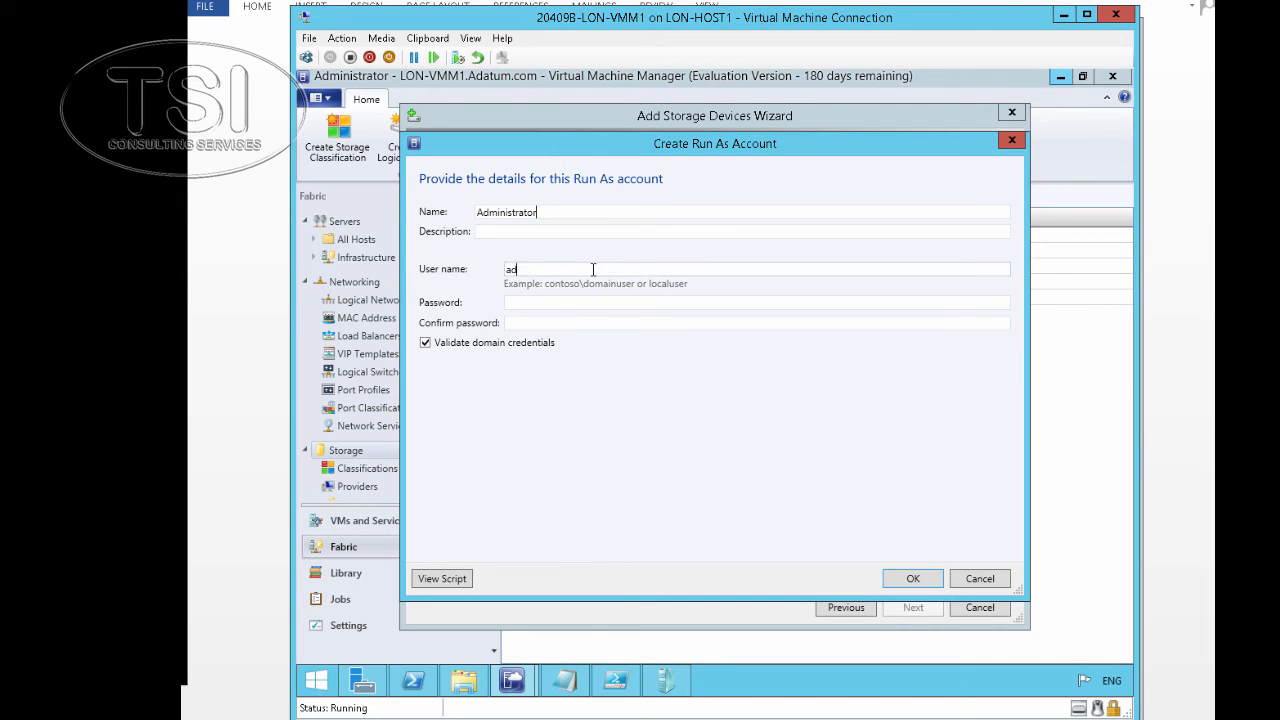
text(adatum\ada)
text(inistrator)
key(Tab)
text(Pa$$w0r)
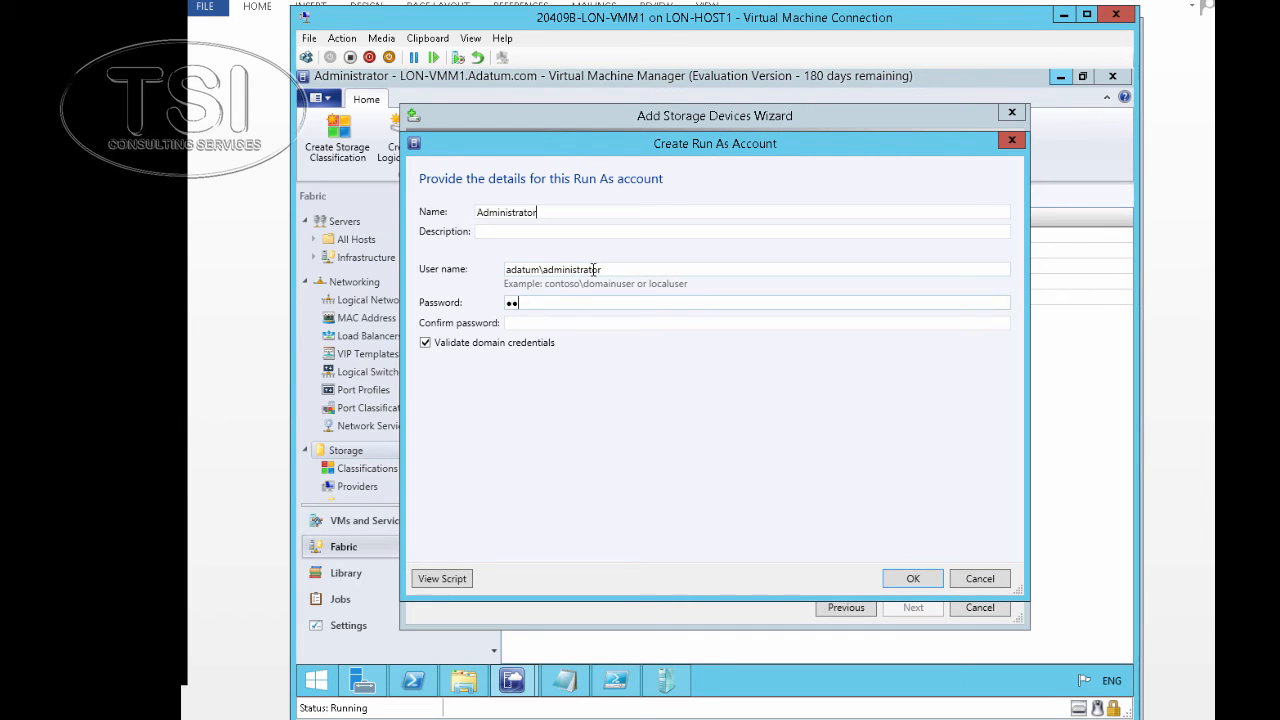
text(d)
key(BackSpace)
key(BackSpace)
key(BackSpace)
key(BackSpace)
key(BackSpace)
key(BackSpace)
key(BackSpace)
key(BackSpace)
text(Pa$$w0rd)
key(Tab)
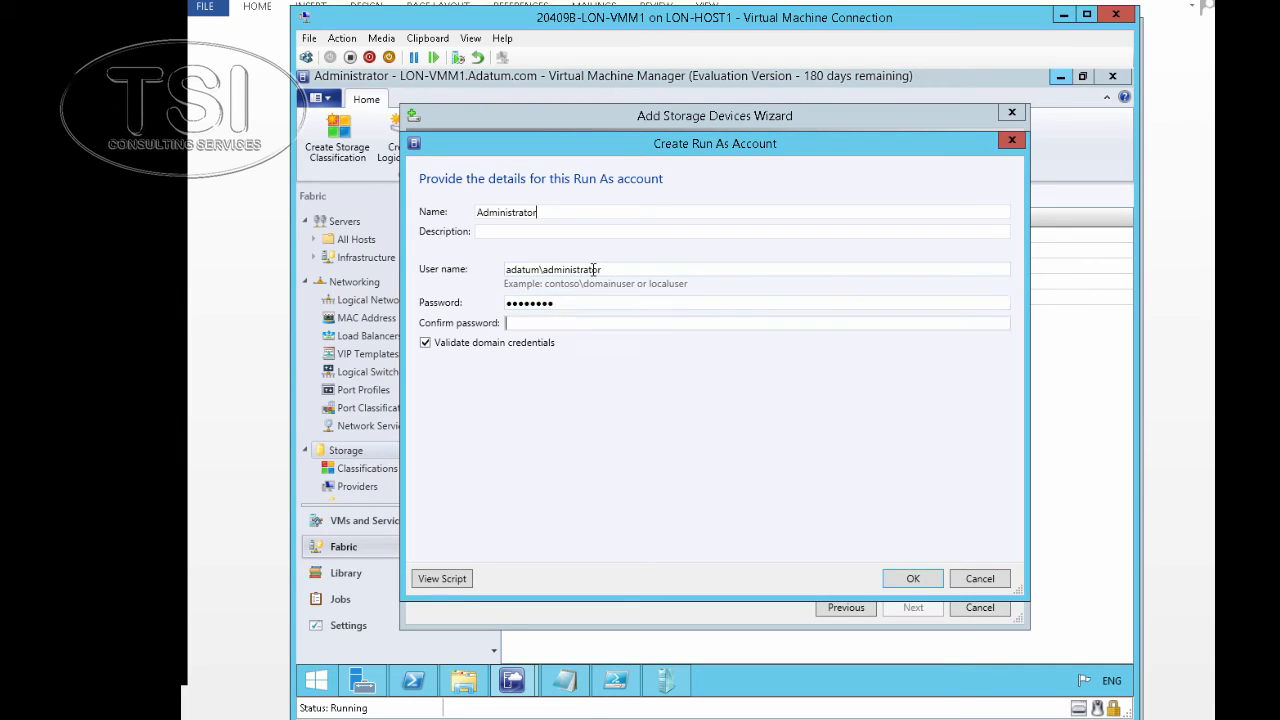
text(Pa$$w0rd)
click(909, 580)
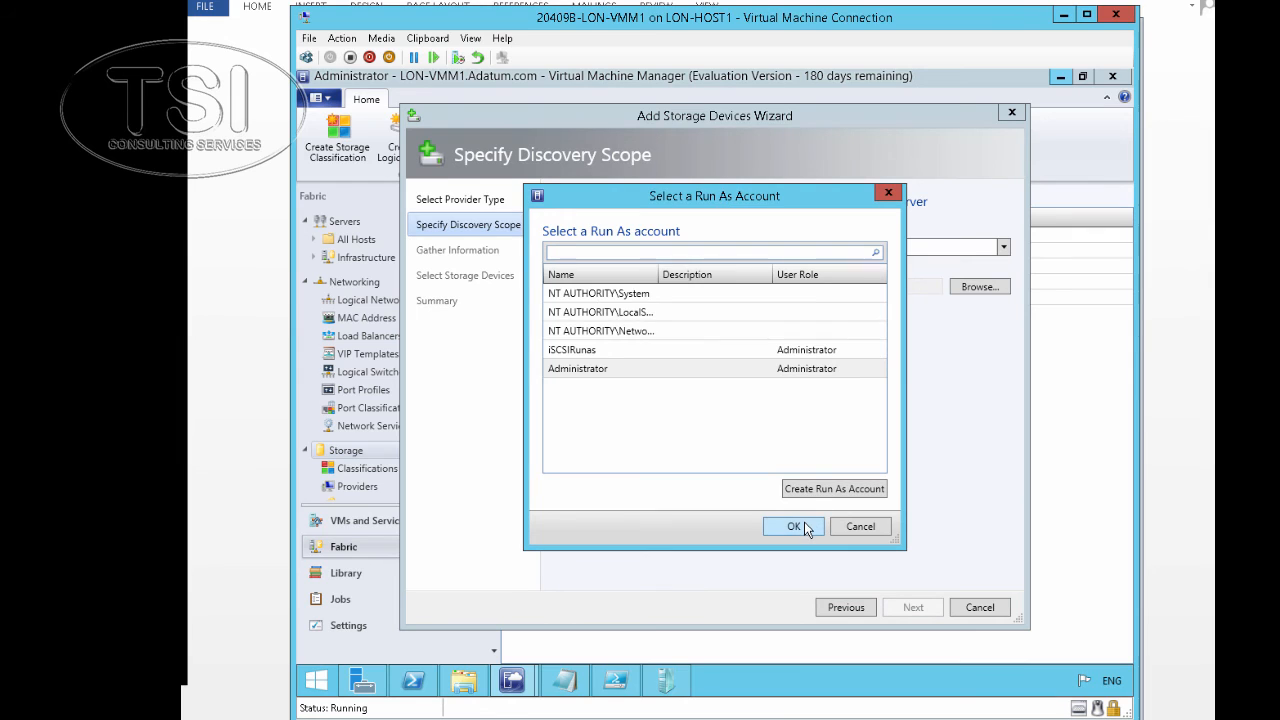
Use the Administrator Run As account and select the discovered lon-svr1.adatum.com file server
click(796, 526)
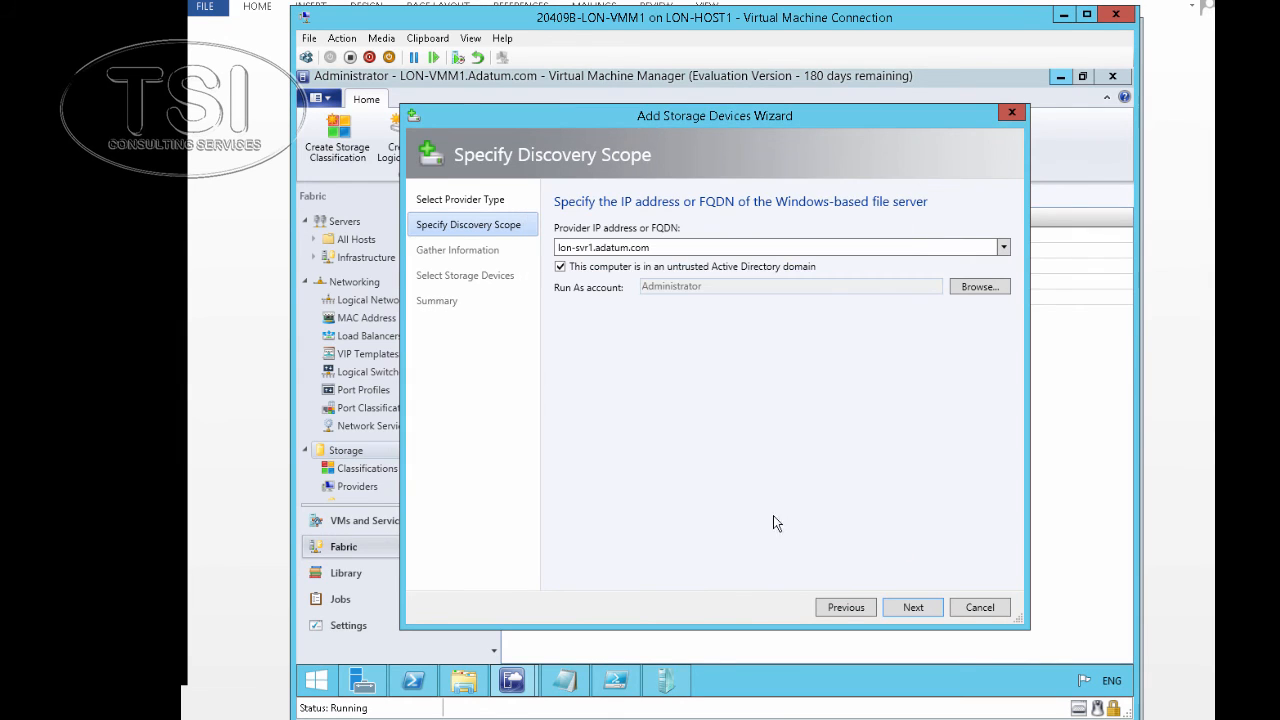
click(913, 607)
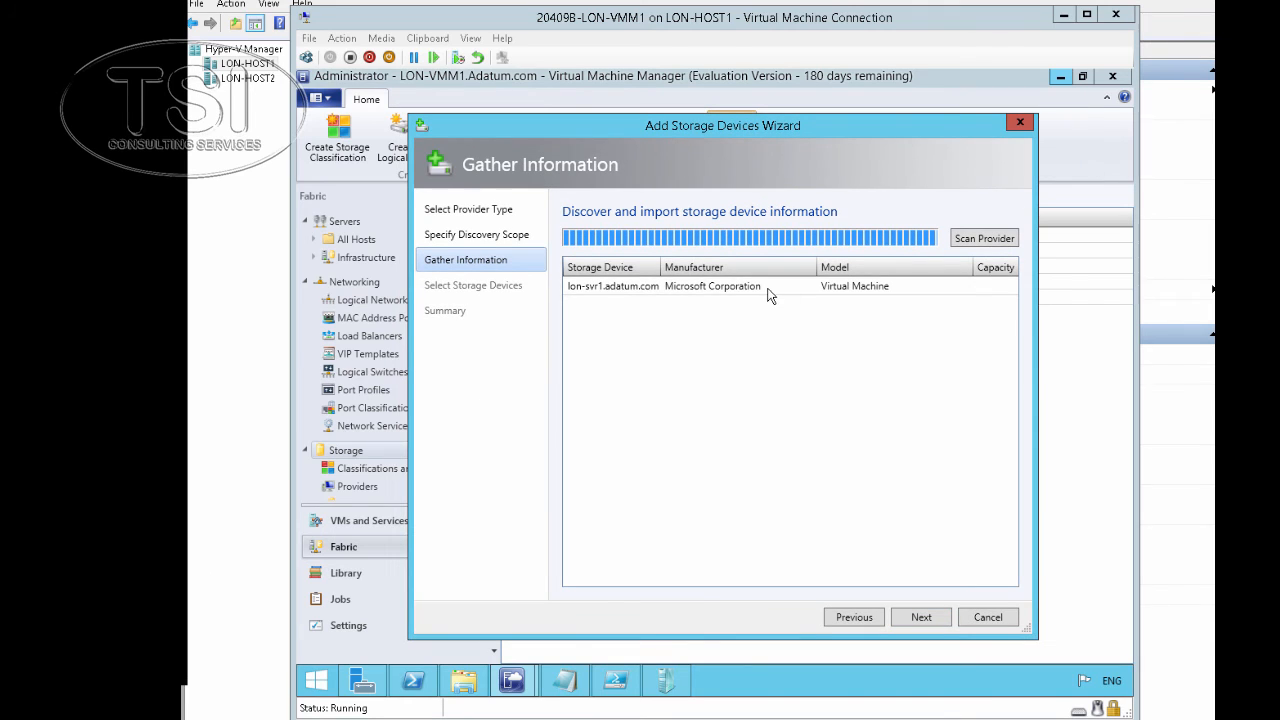
click(768, 289)
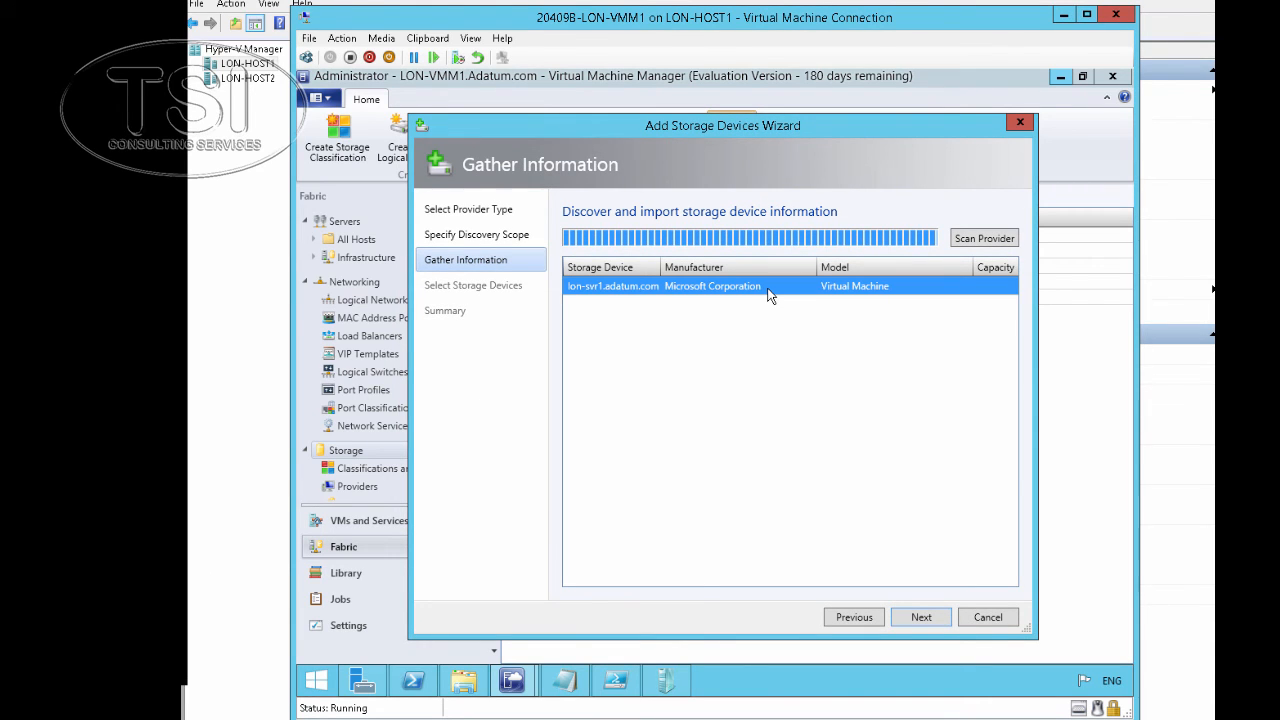
click(919, 619)
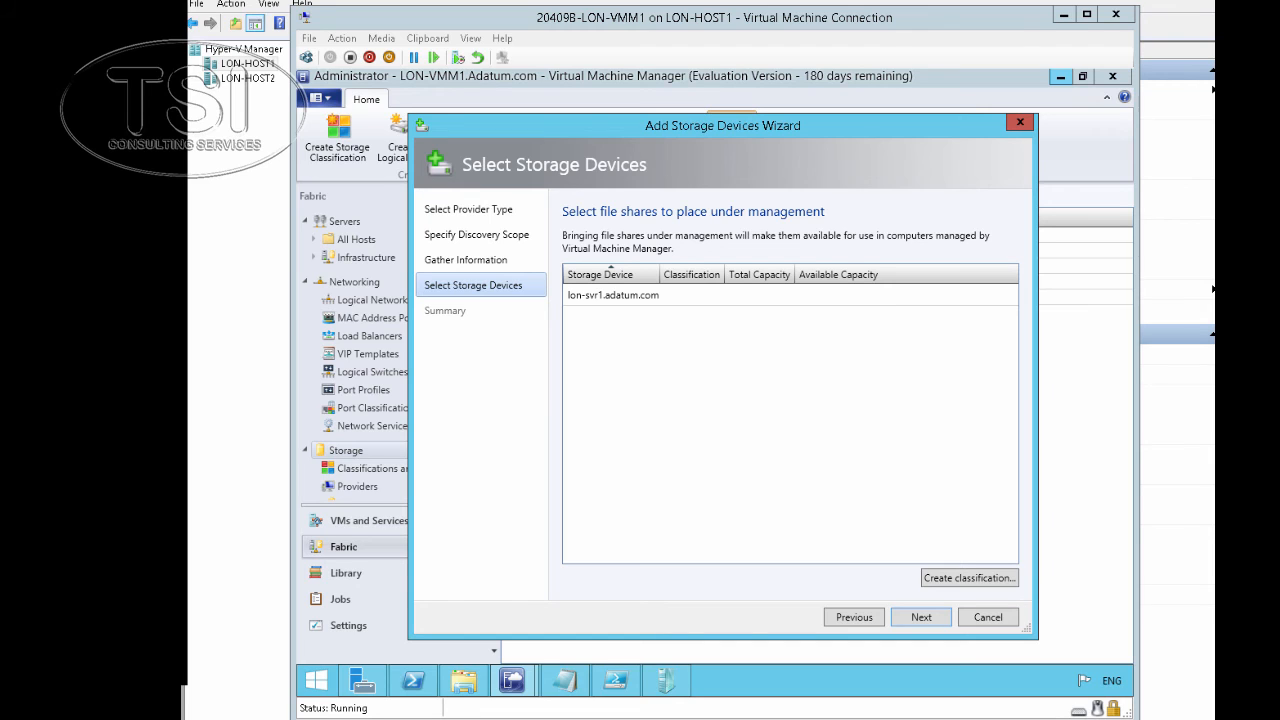
Mark lon-svr1.adatum.com for management, finish the wizard, and check the Adds Storage Provider job
click(603, 297)
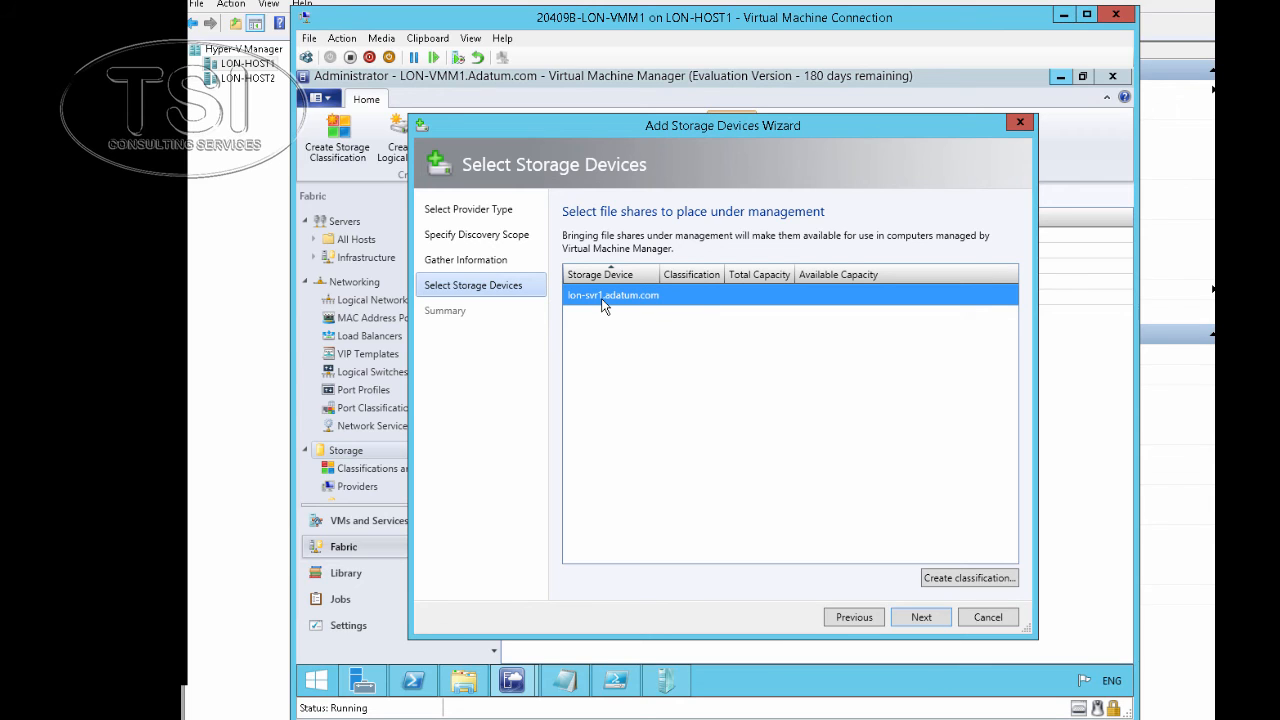
click(921, 617)
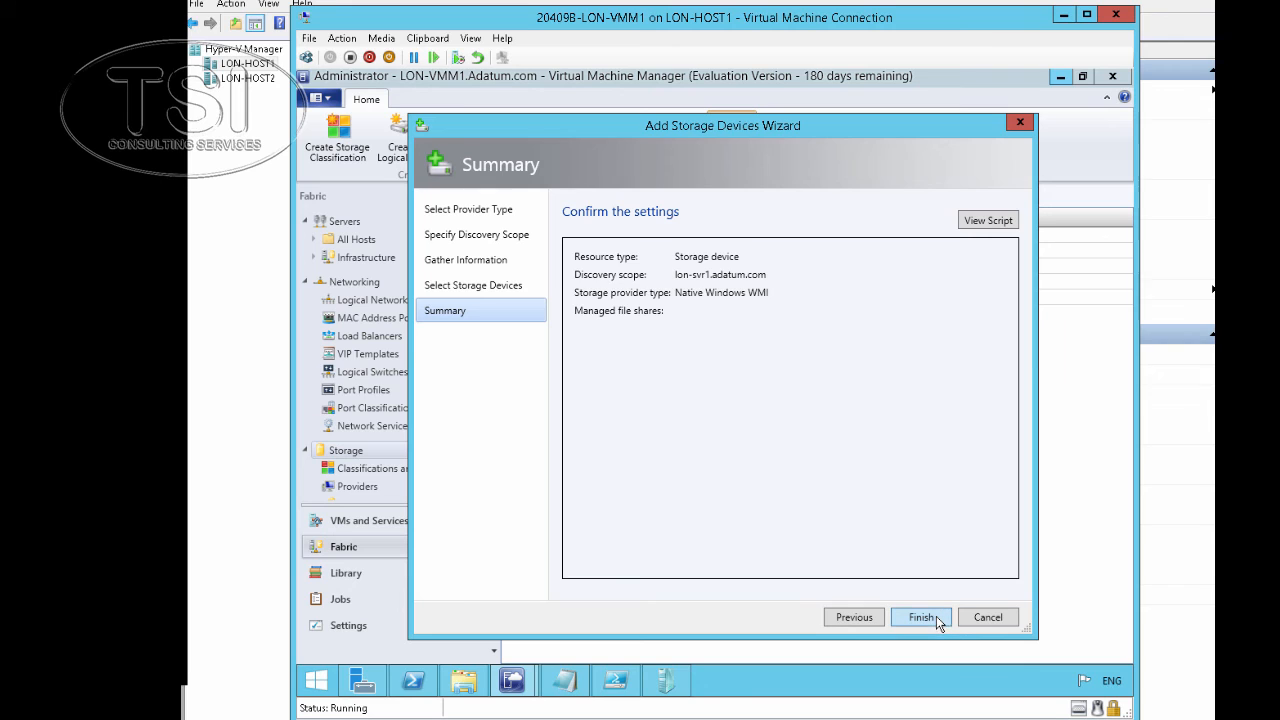
click(921, 617)
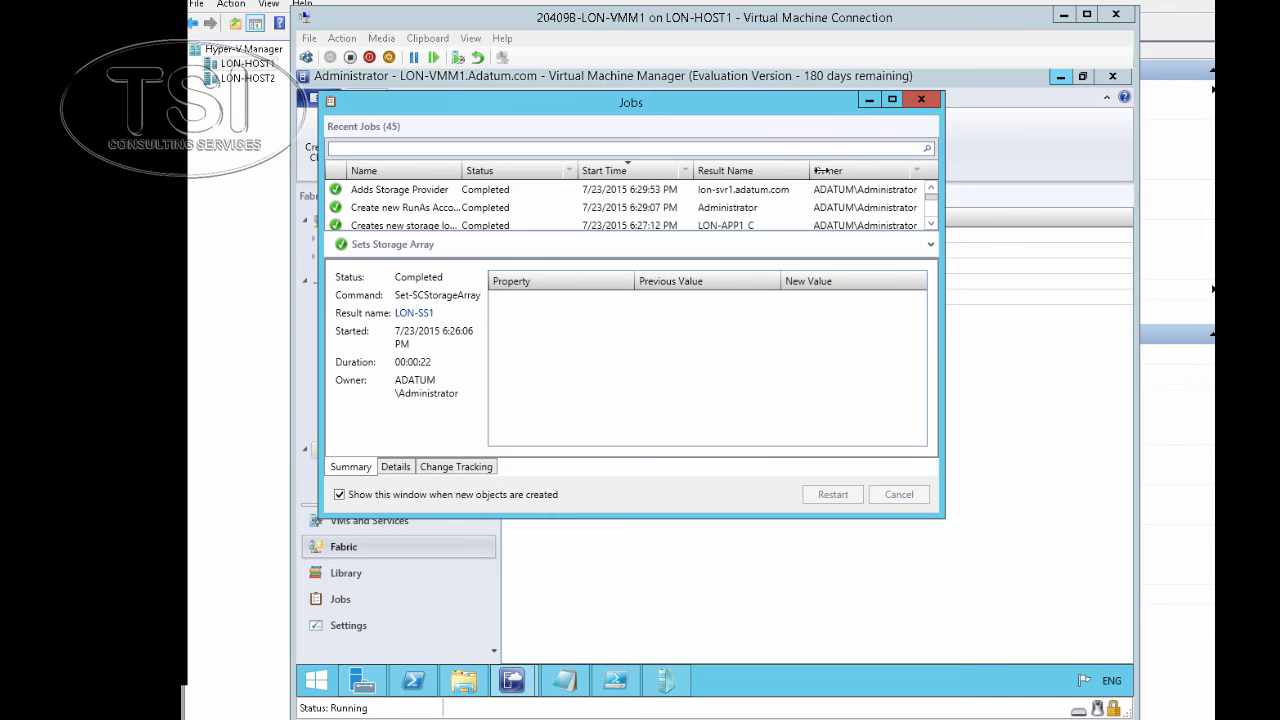
click(779, 192)
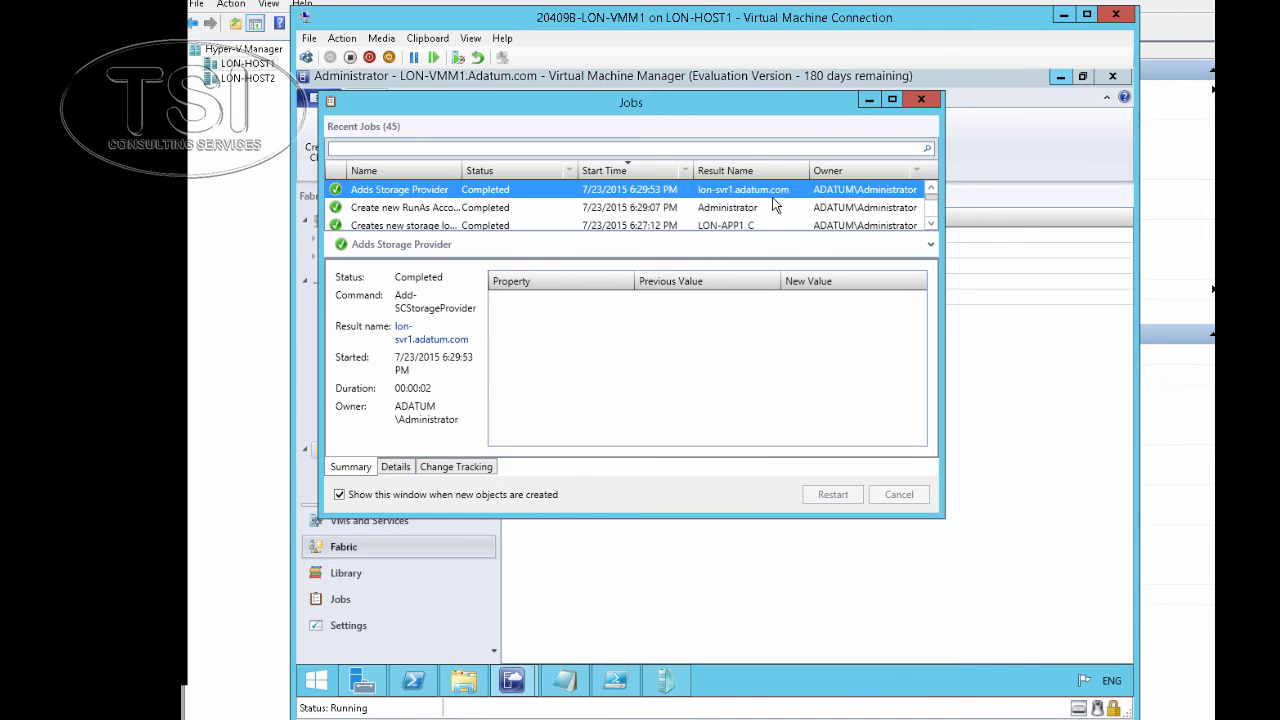
click(868, 99)
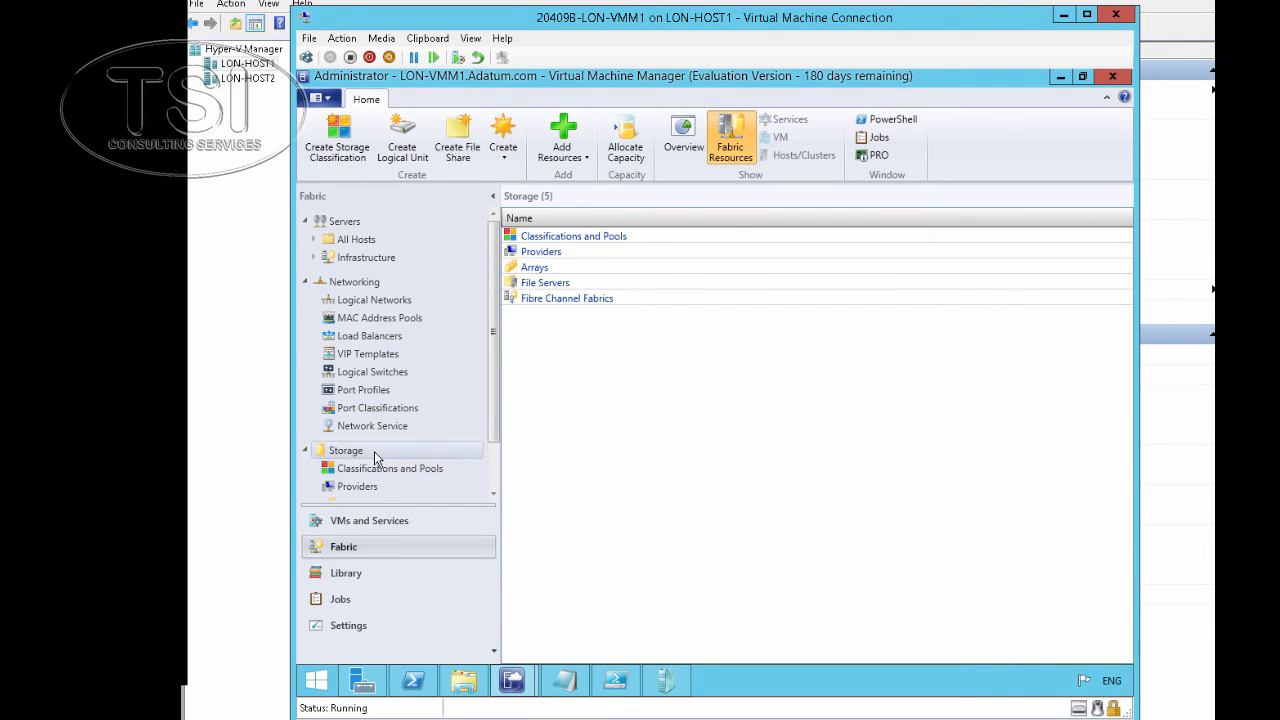
Create file share 'SVR1_Gold' classified Gold with local path C:\SVR1_Gold
click(455, 150)
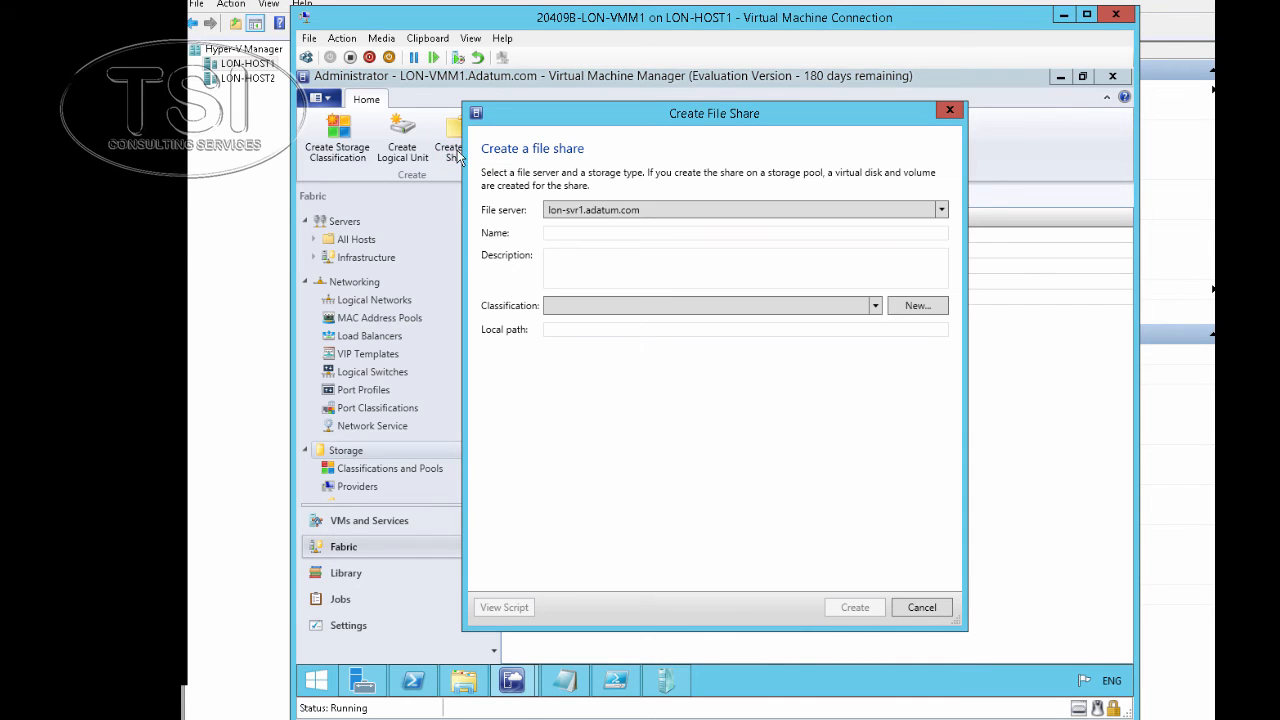
click(603, 233)
text(SVR)
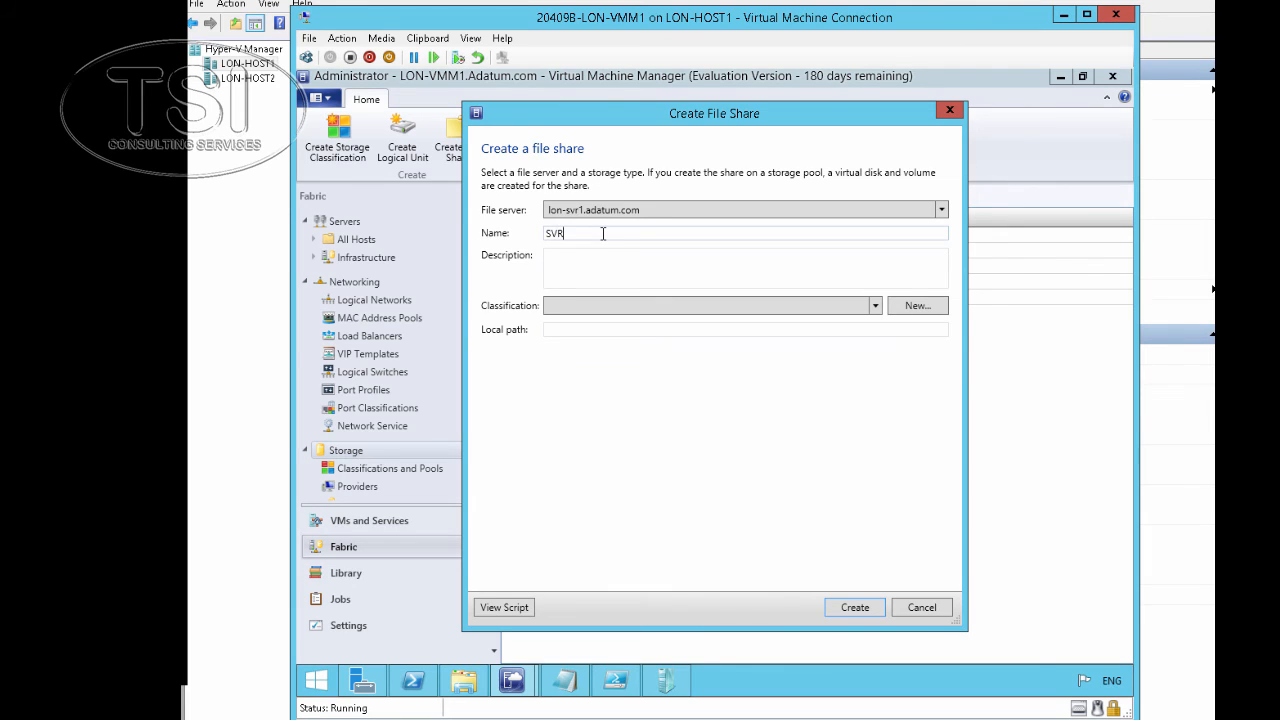
text(1_Gold)
click(697, 313)
click(667, 332)
click(640, 329)
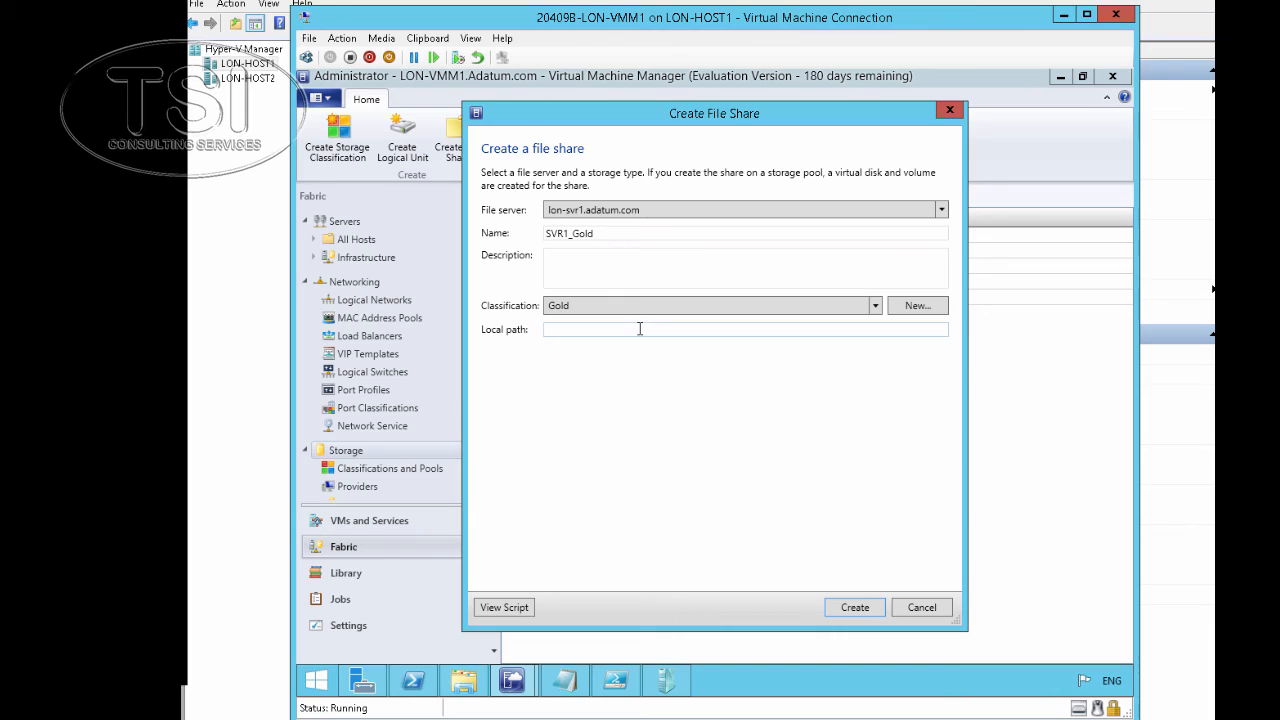
text(C:\SVR1_Gold)
click(865, 607)
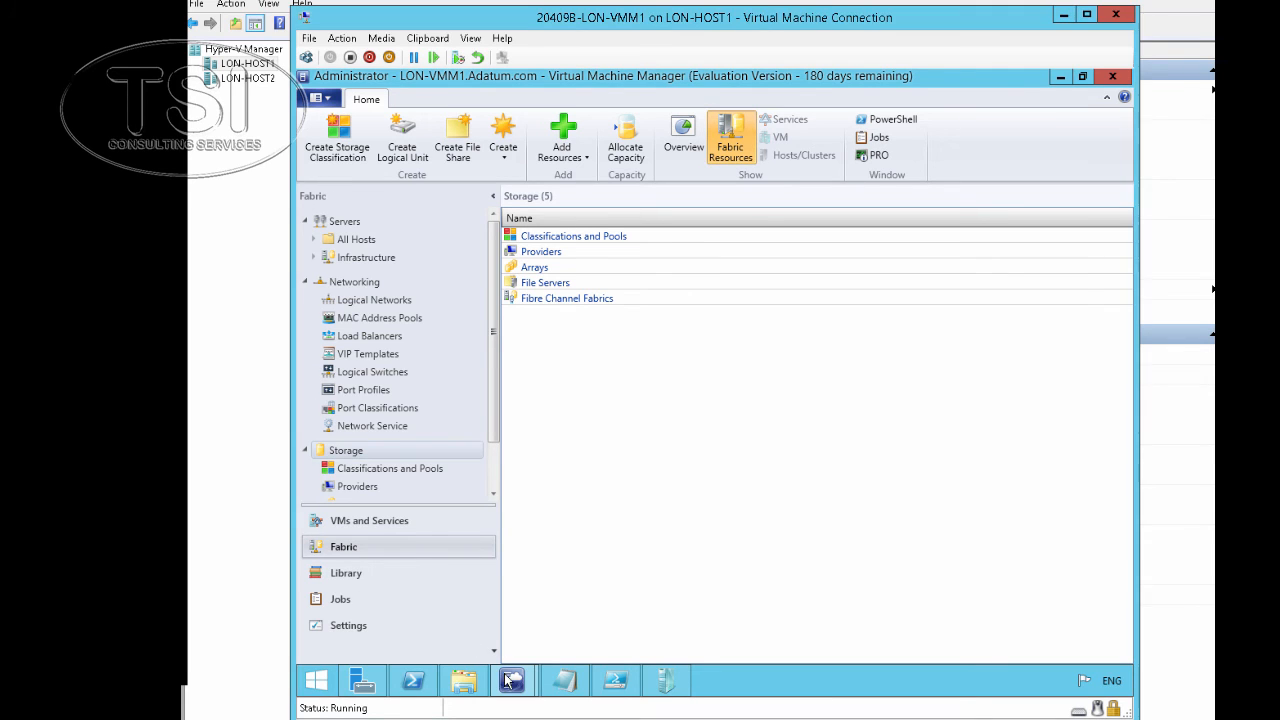
Confirm the file share creation job completed, then return to the VMM console
mouse_move(505, 680)
click(570, 615)
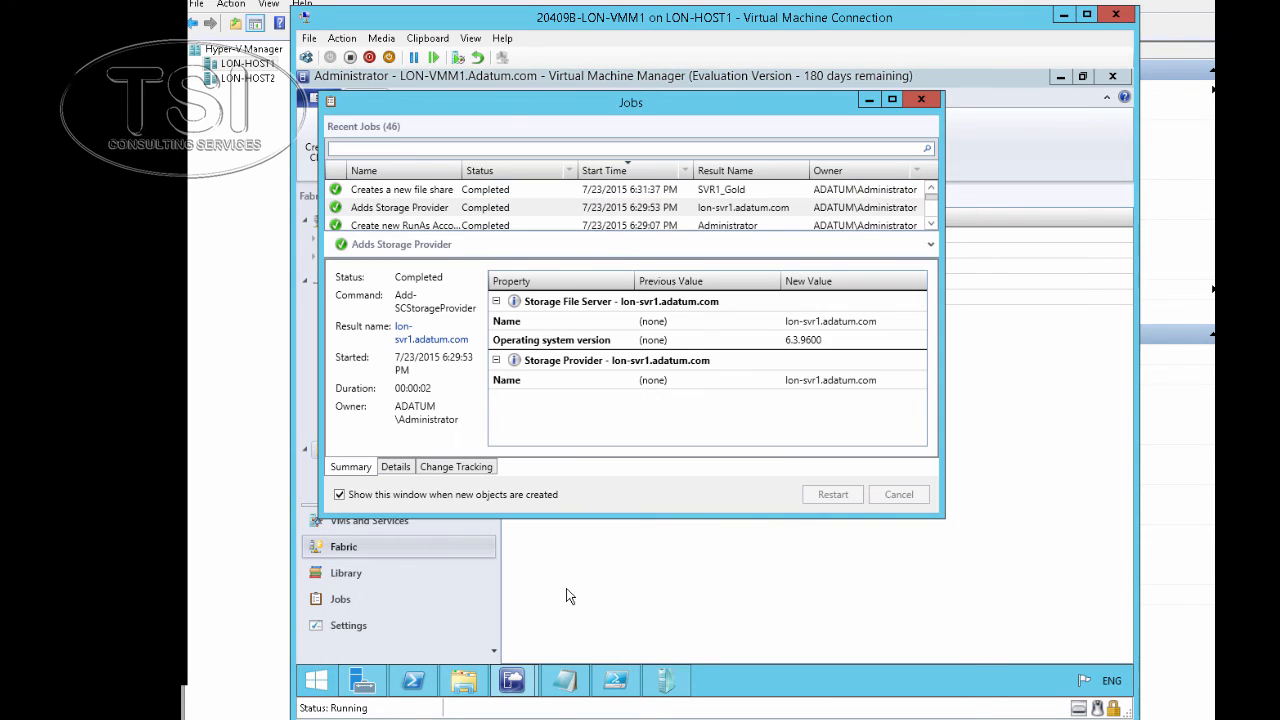
click(415, 190)
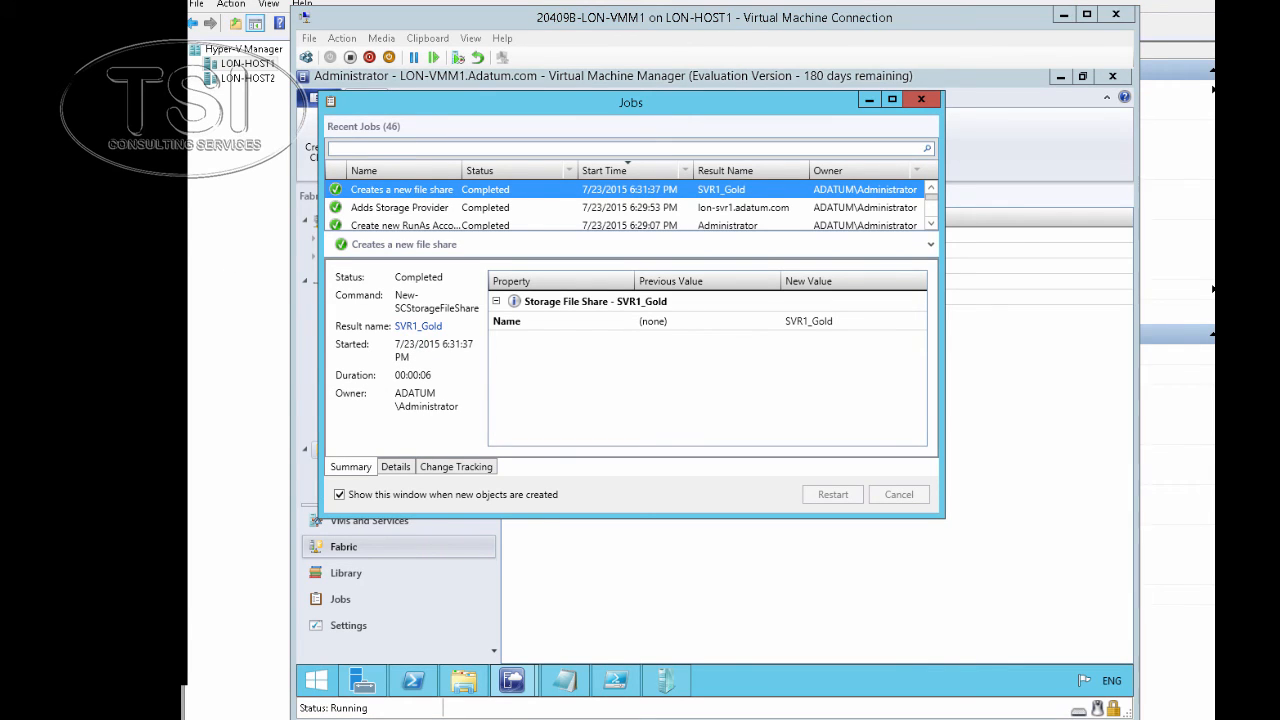
click(869, 100)
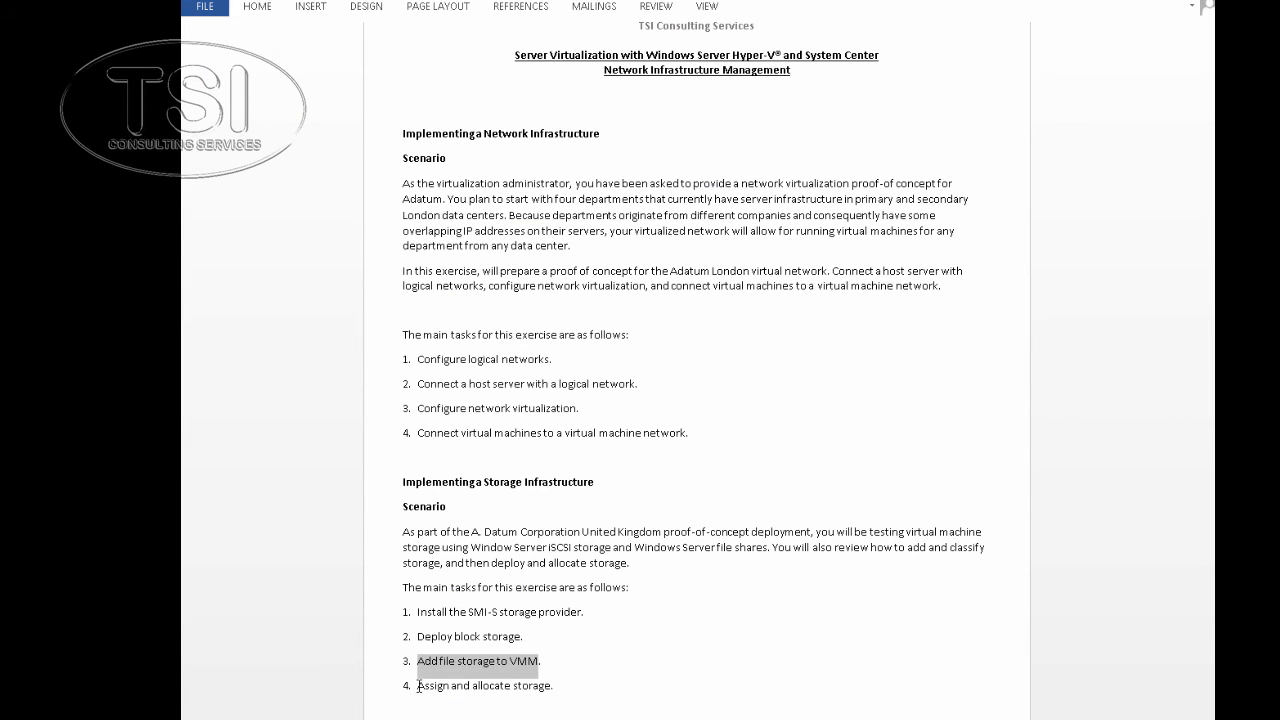
drag(419, 687, 563, 690)
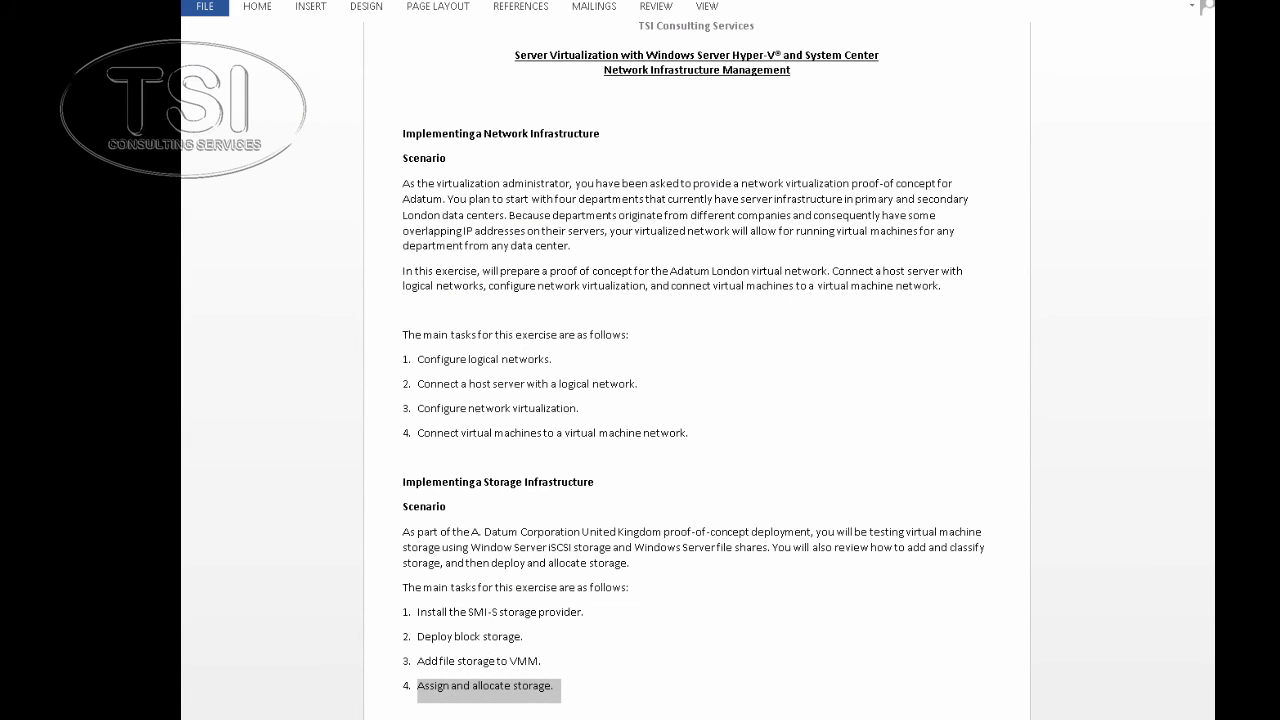
click(455, 718)
click(499, 700)
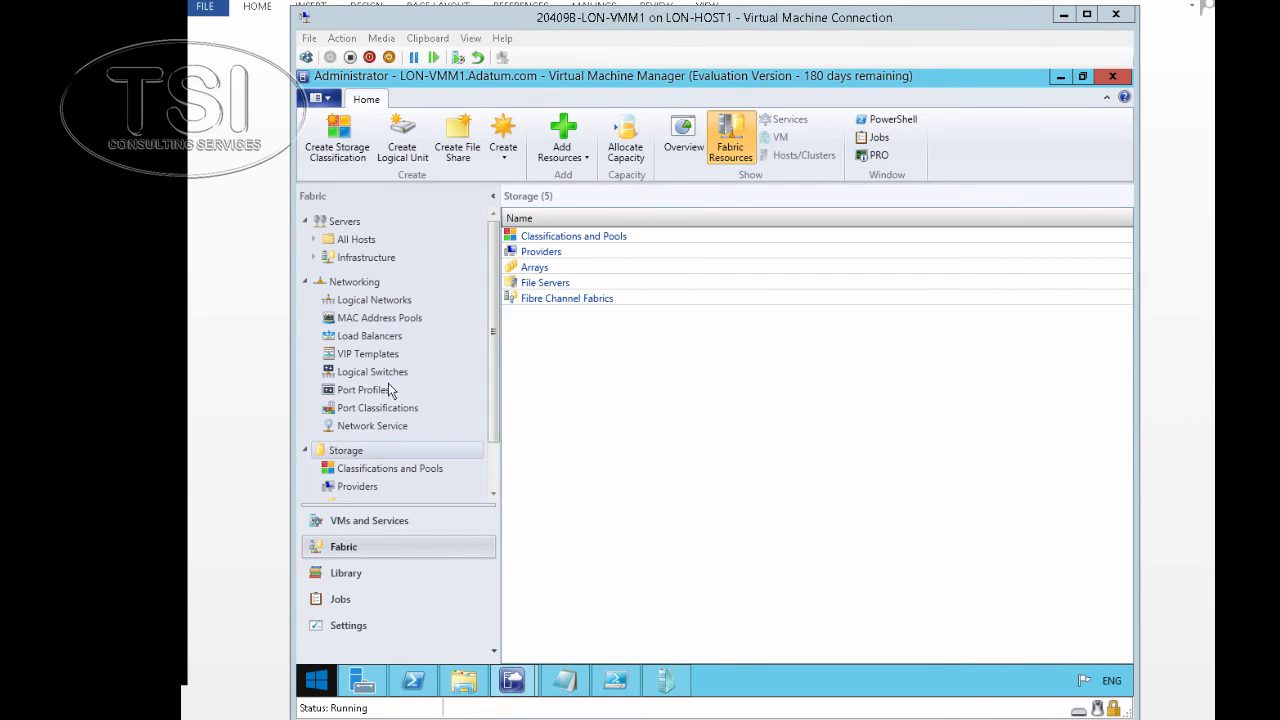
Set lon-host1's Host Access Run As account to Administrator and apply it
click(350, 242)
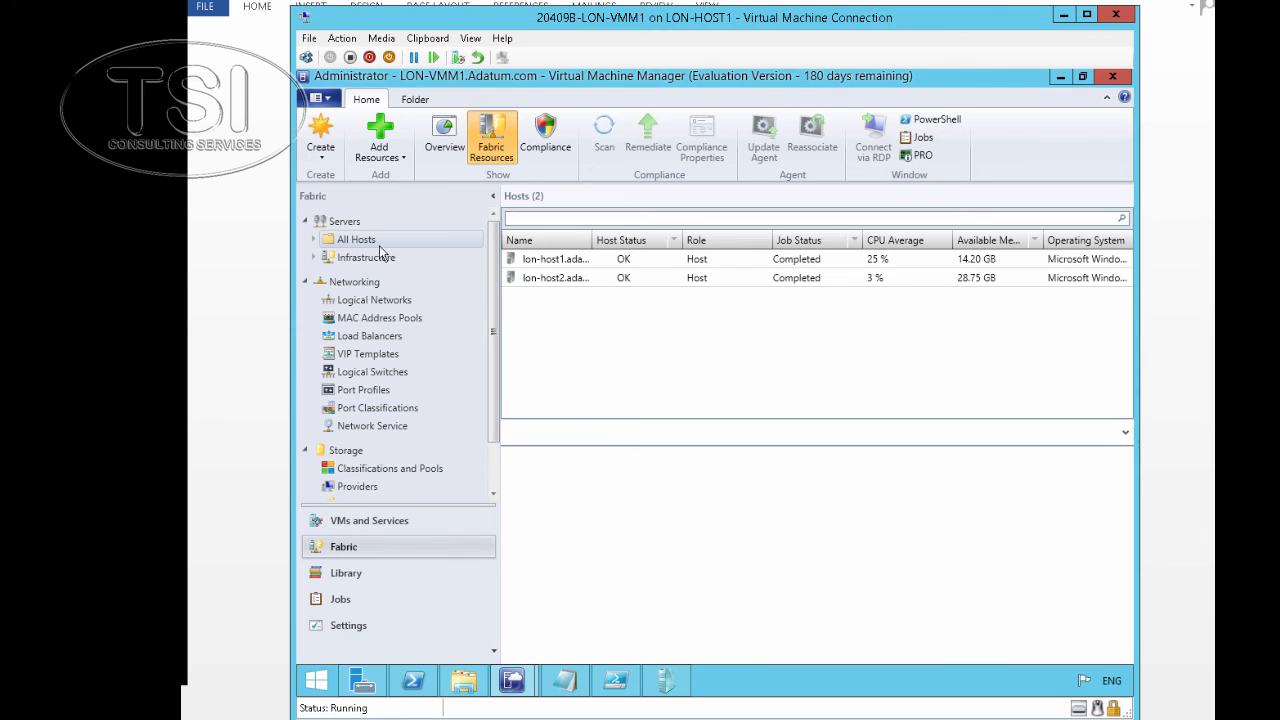
click(541, 262)
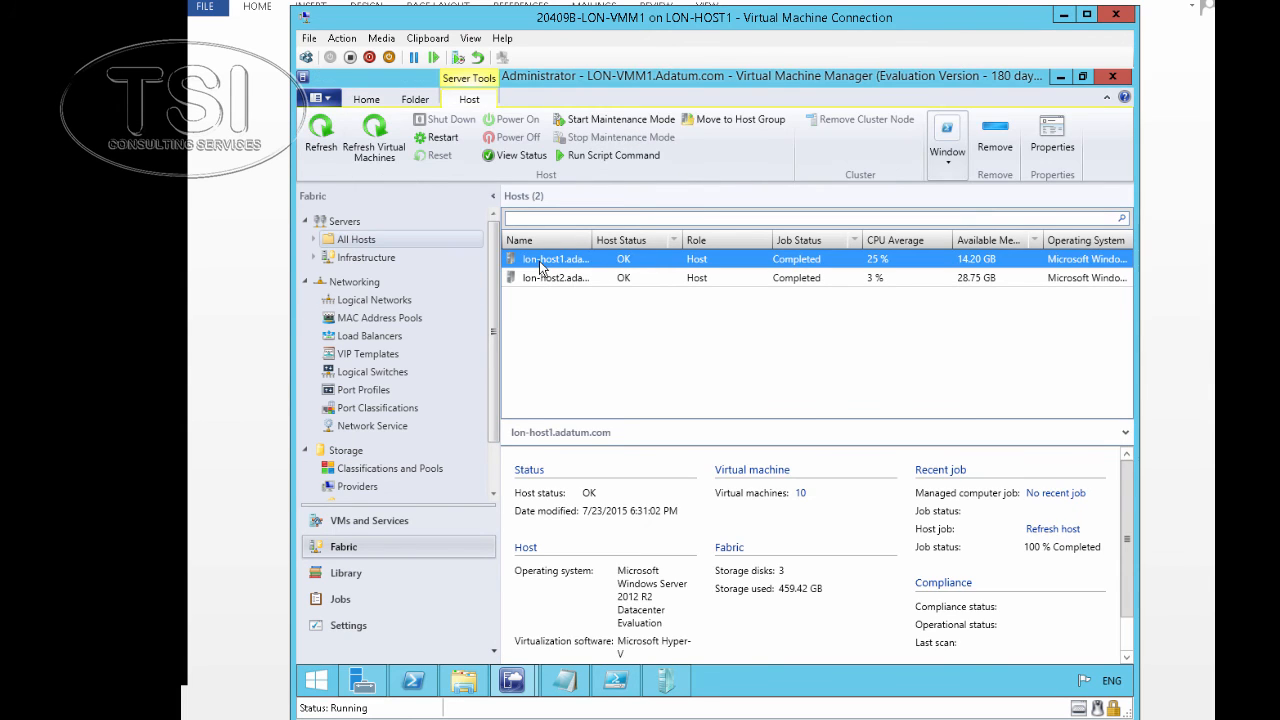
right_click(540, 265)
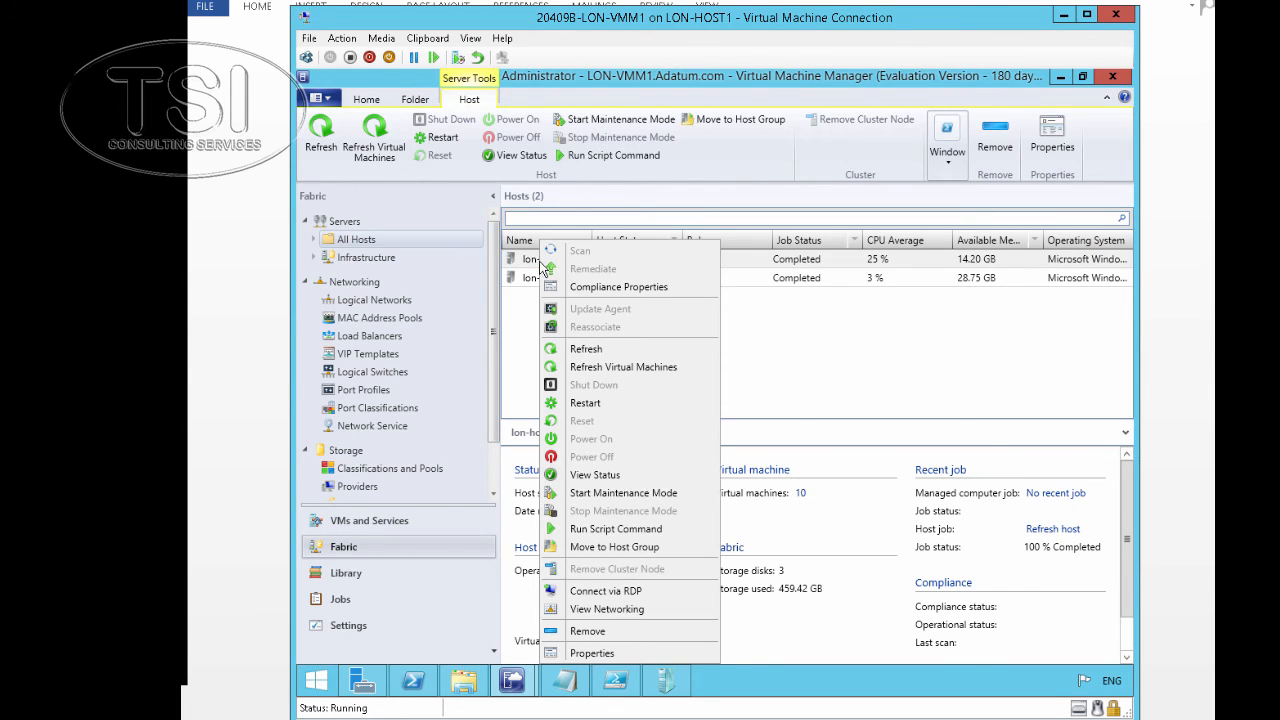
click(592, 653)
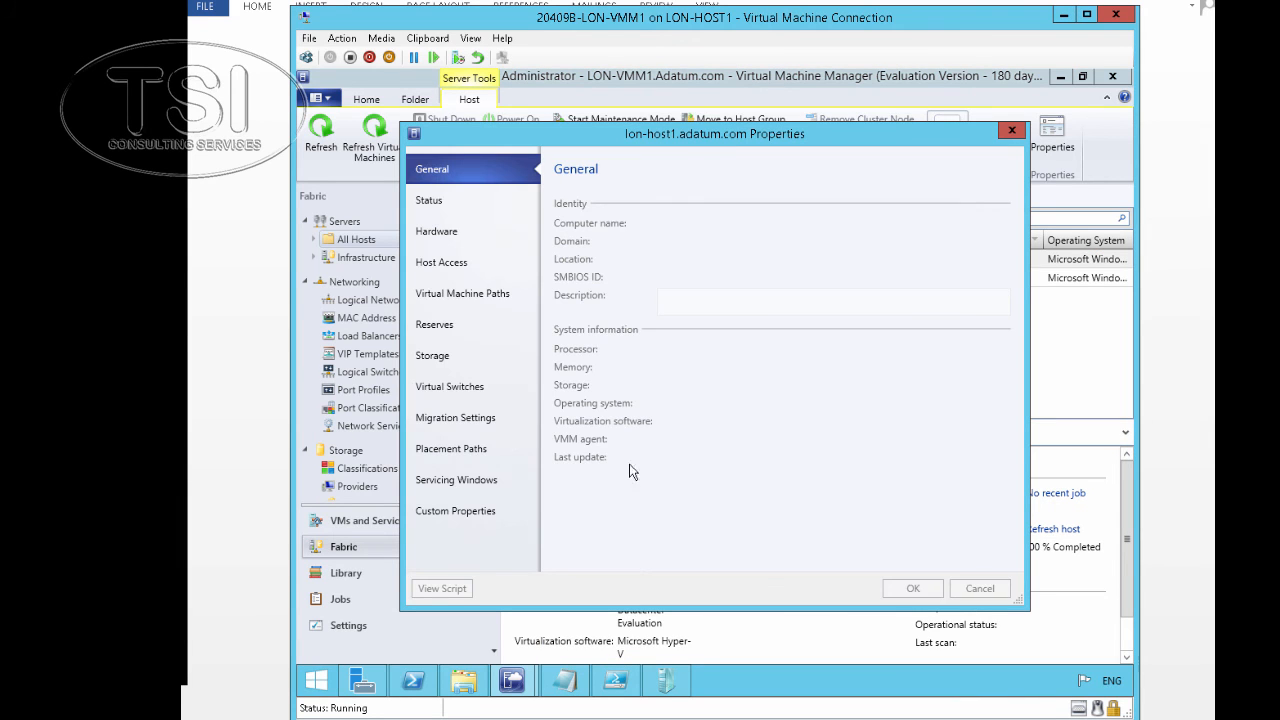
click(447, 265)
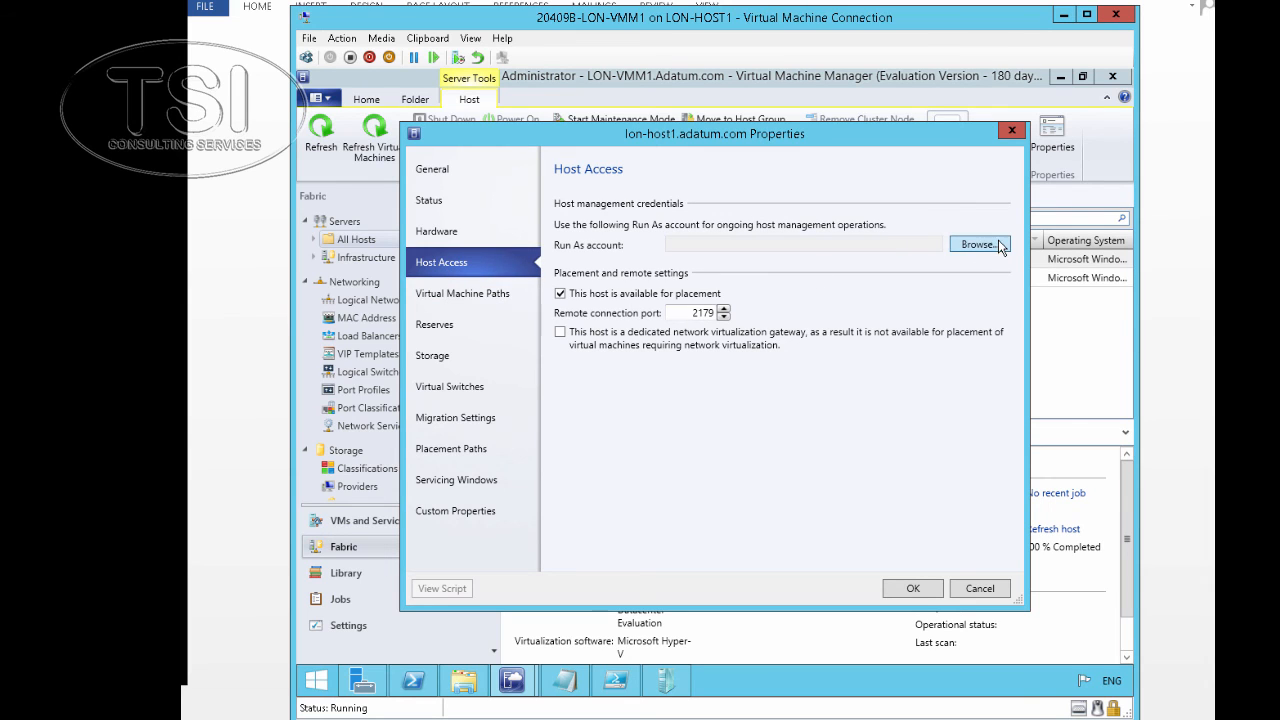
click(970, 245)
click(597, 368)
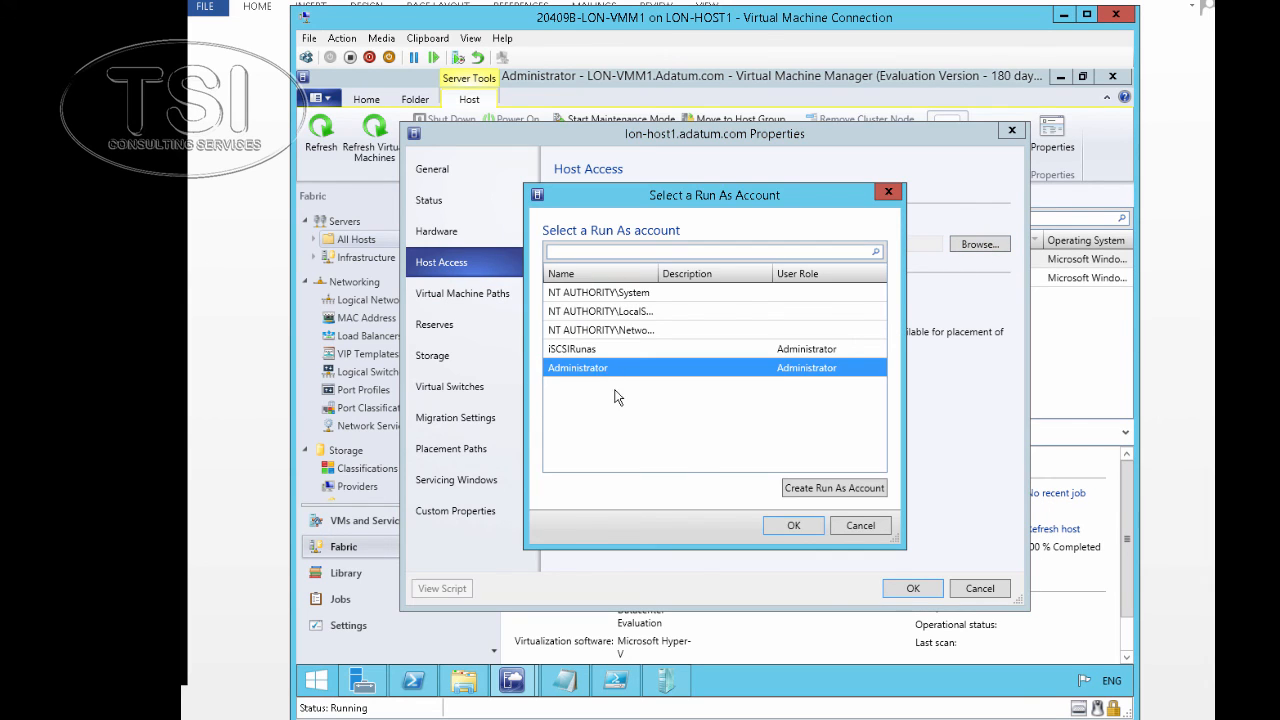
click(785, 527)
click(912, 590)
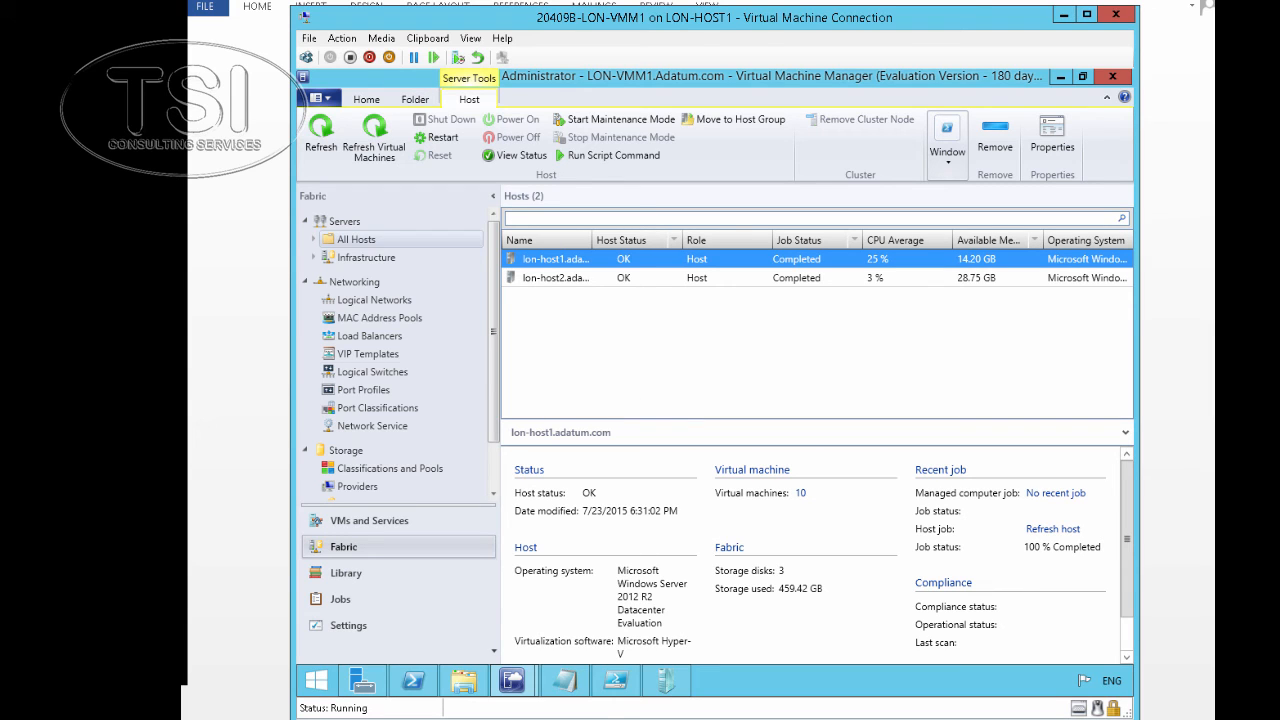
Add the \\lon-svr1.adatum.com\SVR1_Gold file share to lon-host1's storage properties
right_click(561, 264)
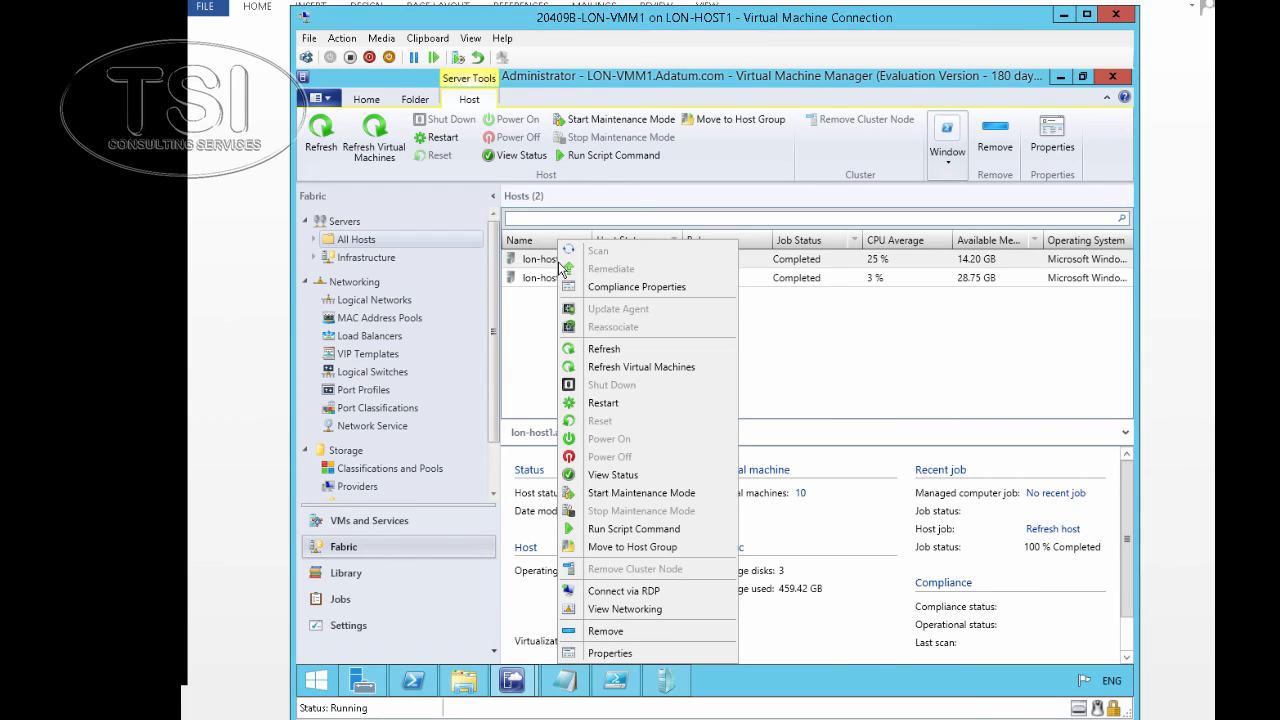
click(626, 654)
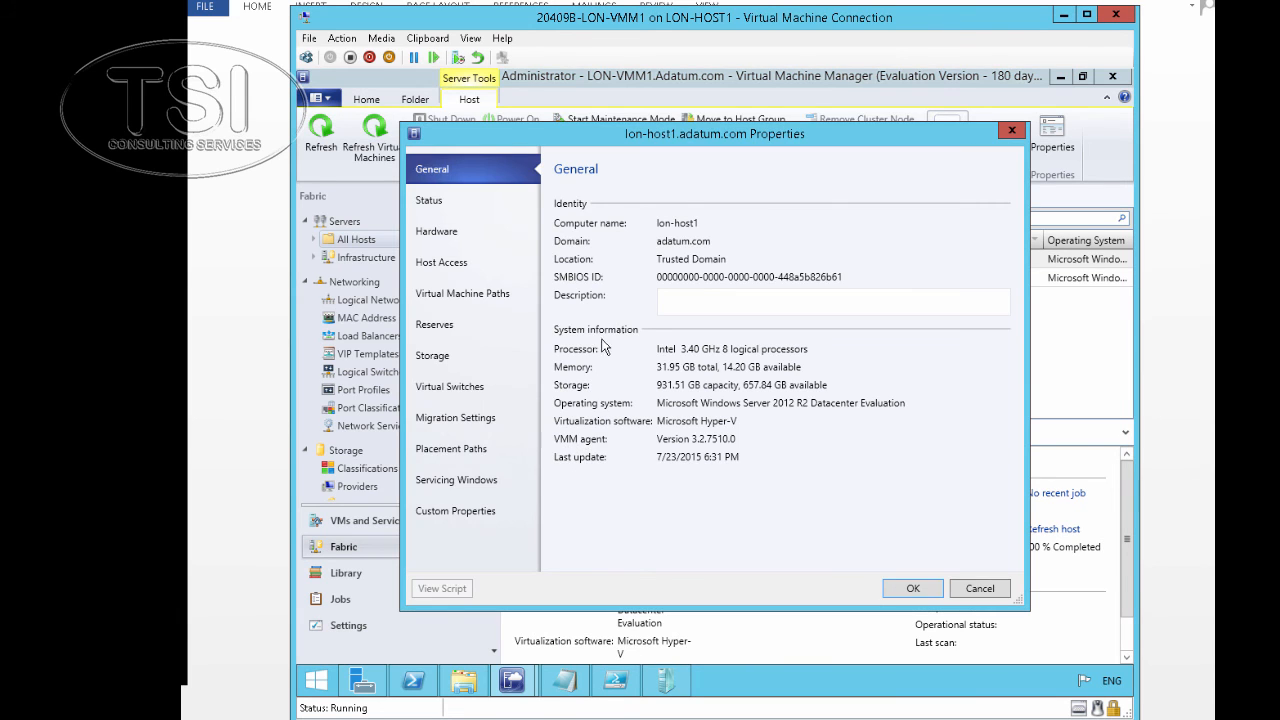
click(452, 352)
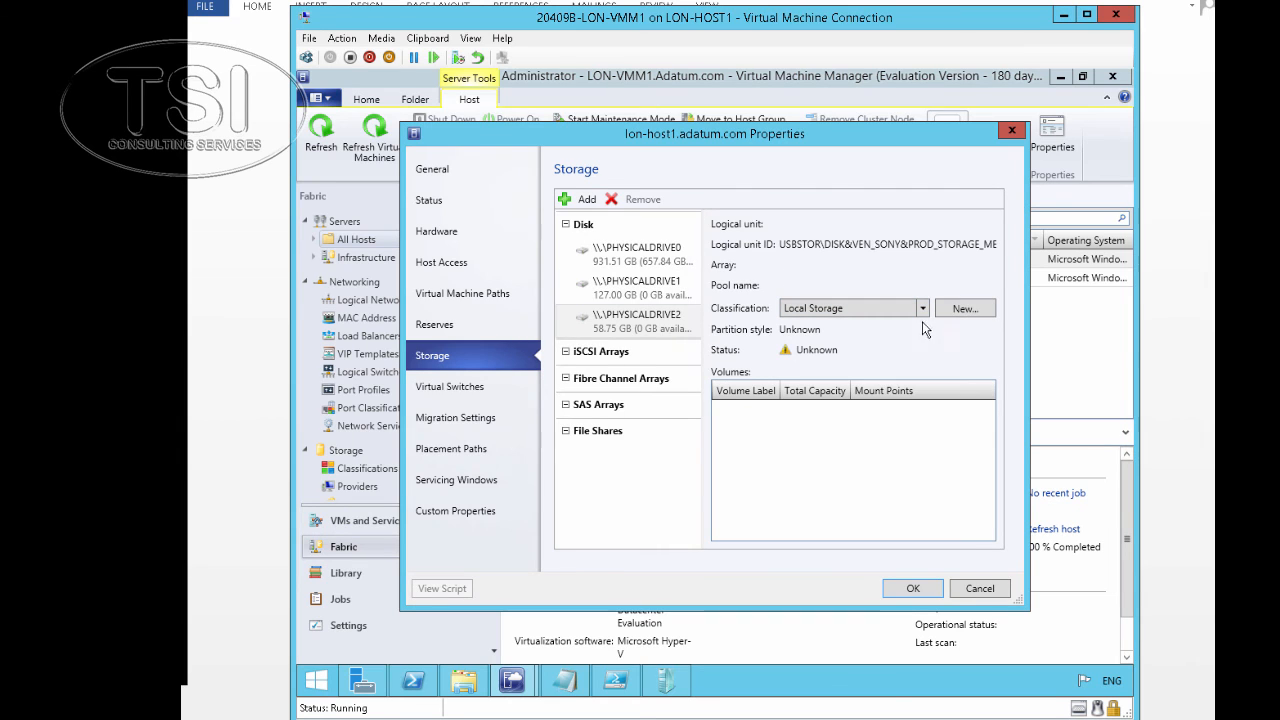
click(578, 199)
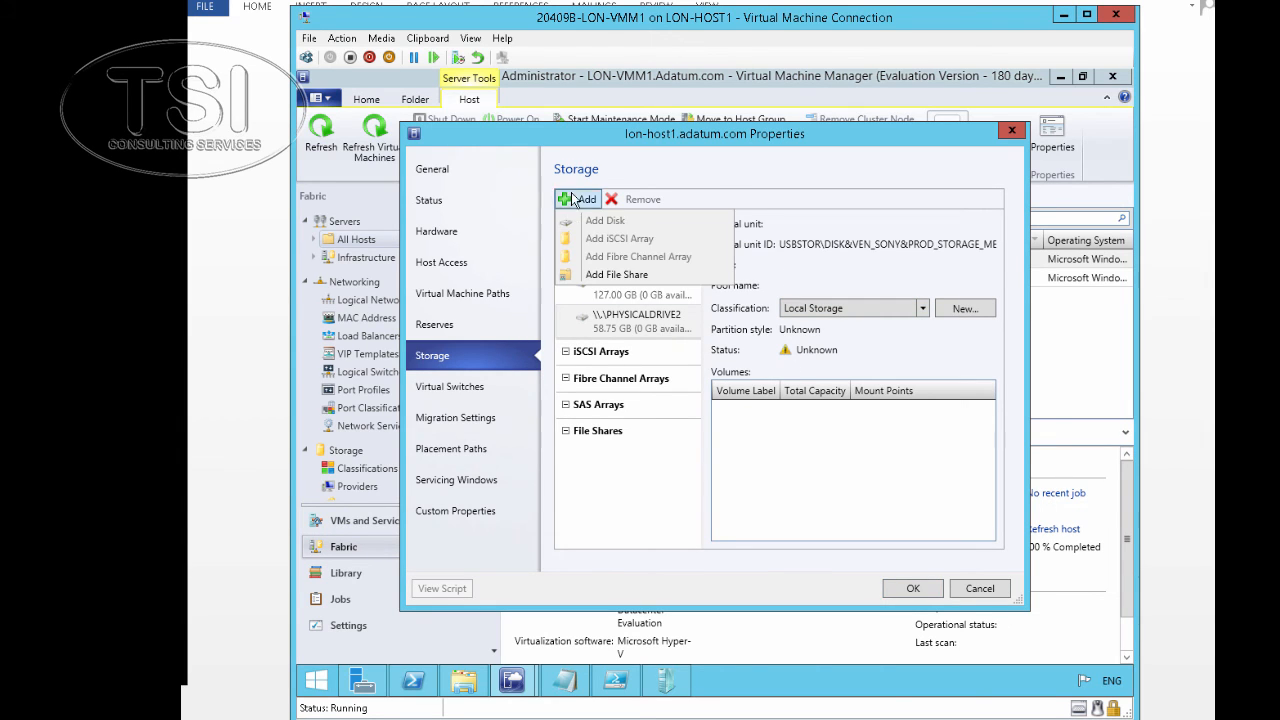
click(616, 277)
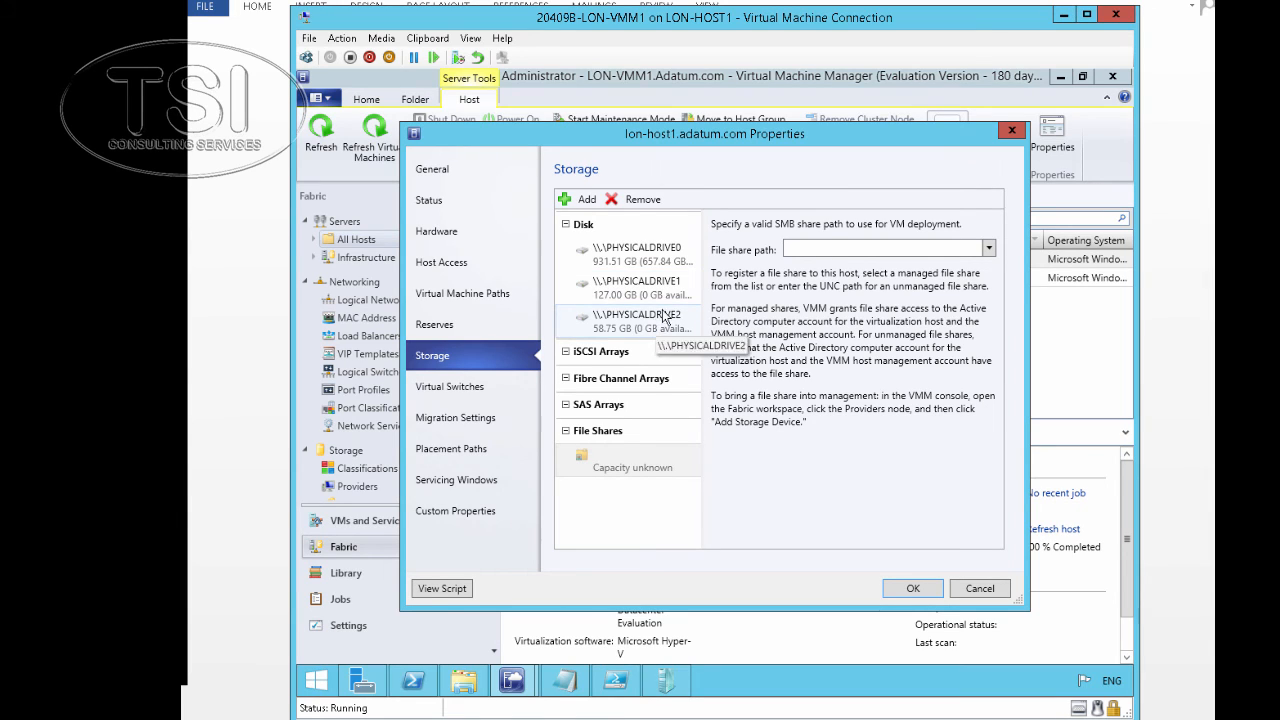
click(988, 248)
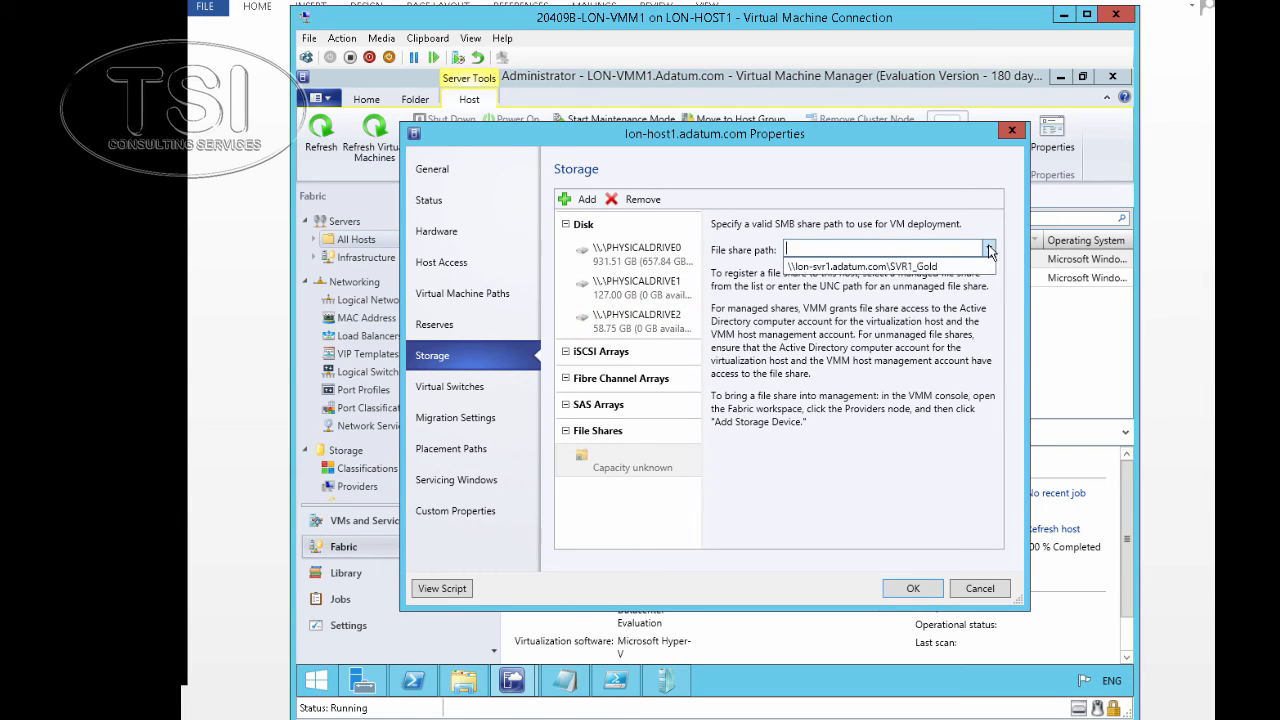
click(922, 267)
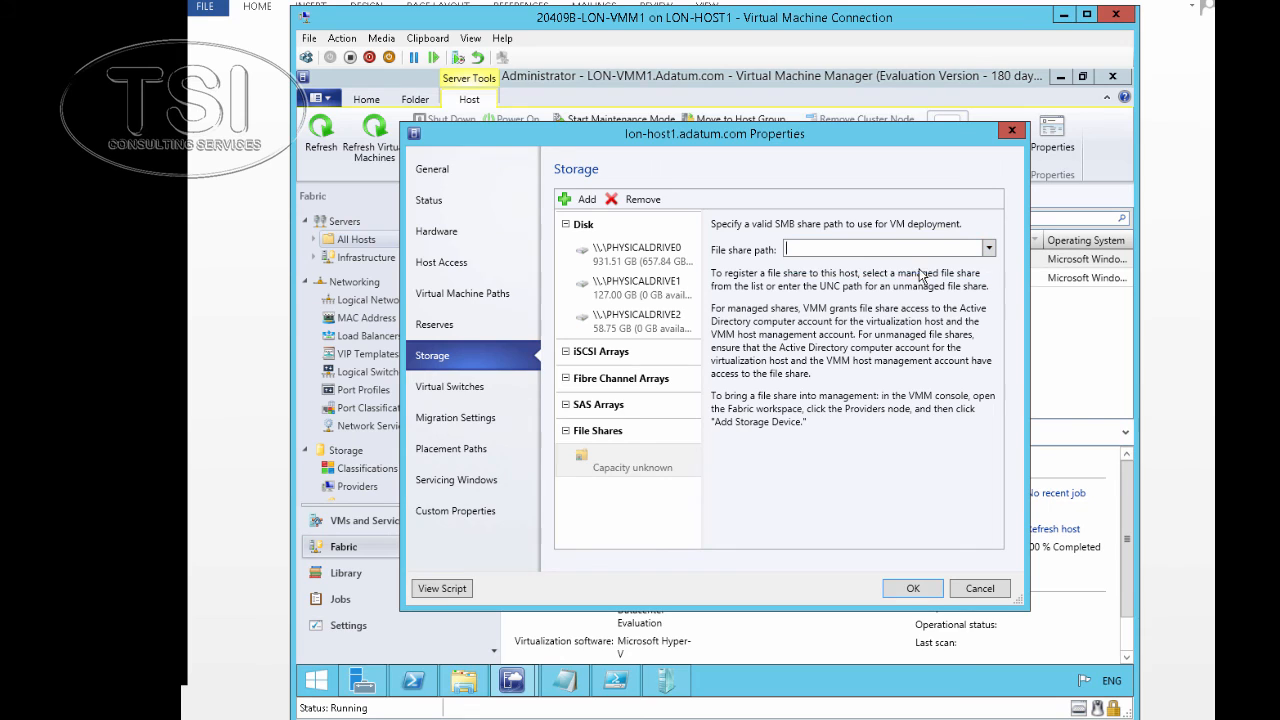
click(915, 588)
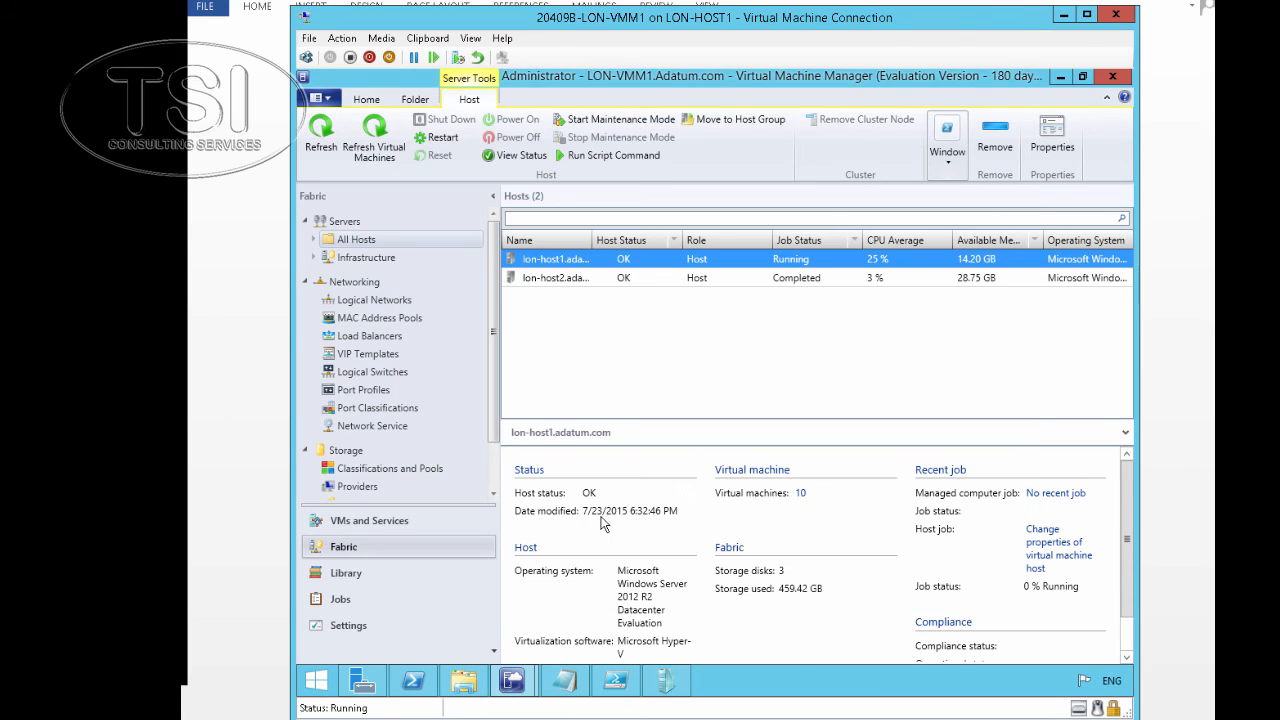
Allocate the 127.00 GB Gold LON-SS1 storage pool to the All Hosts group
click(345, 450)
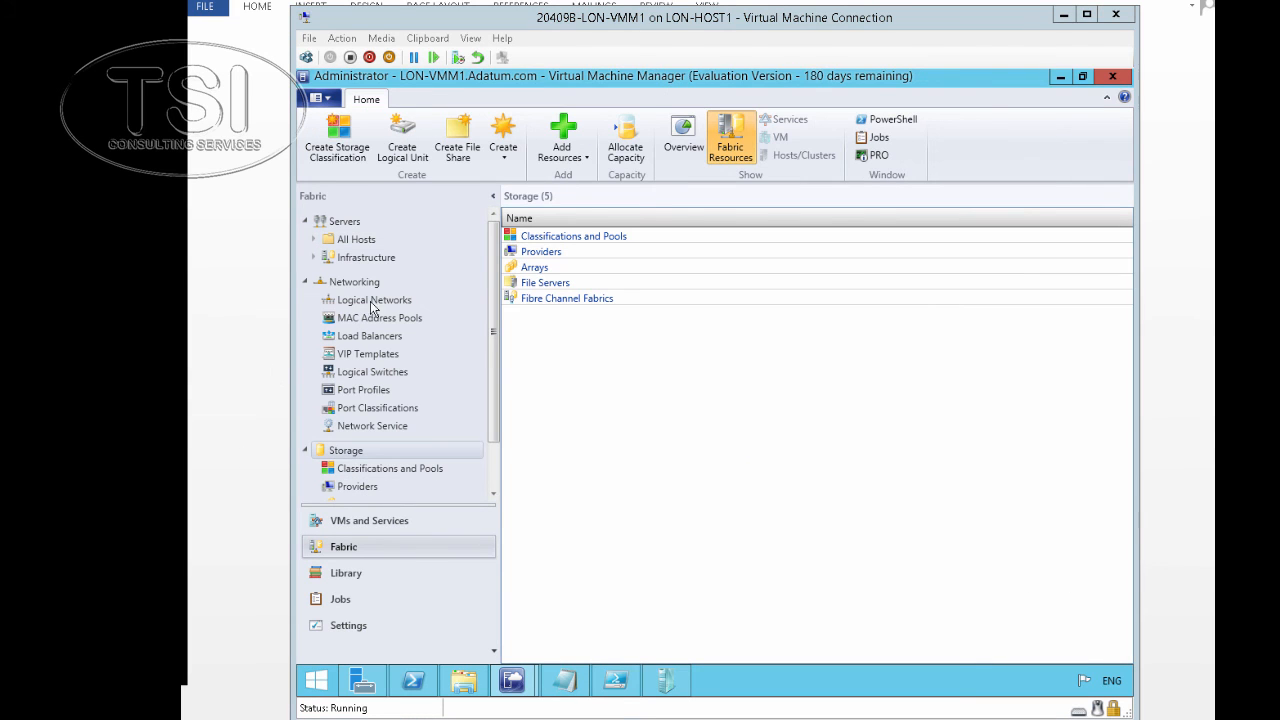
click(637, 149)
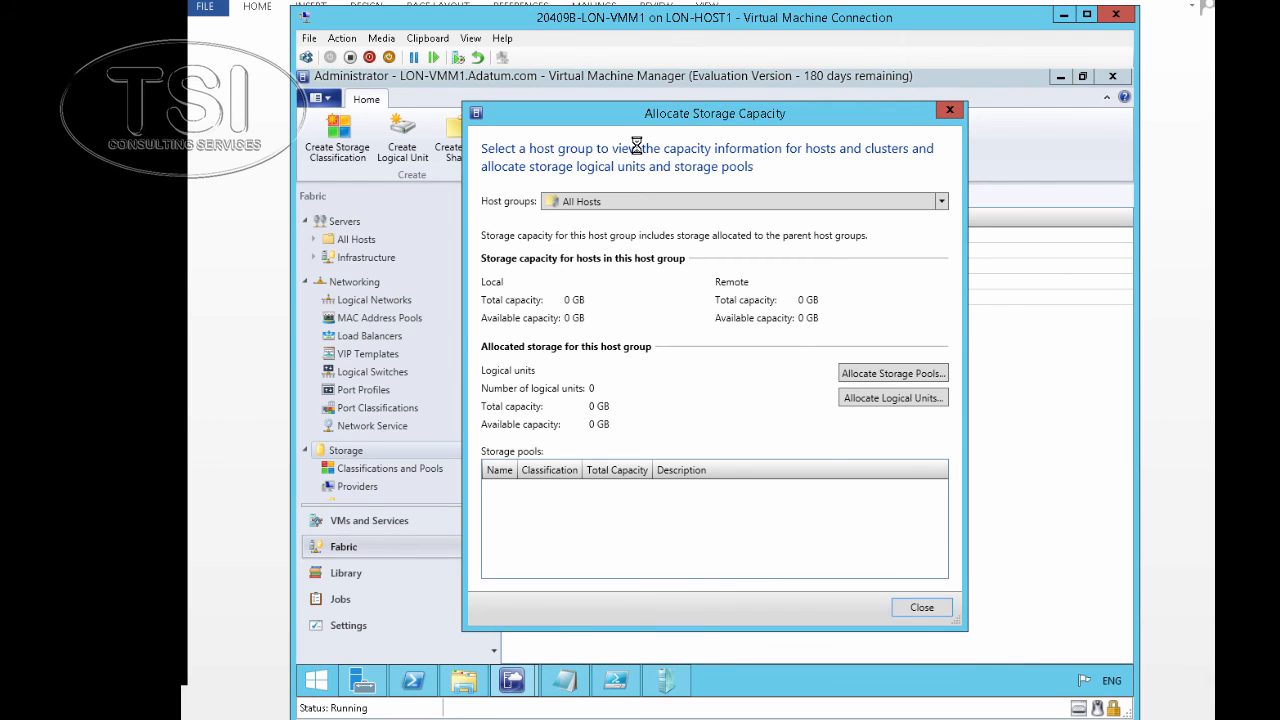
click(900, 375)
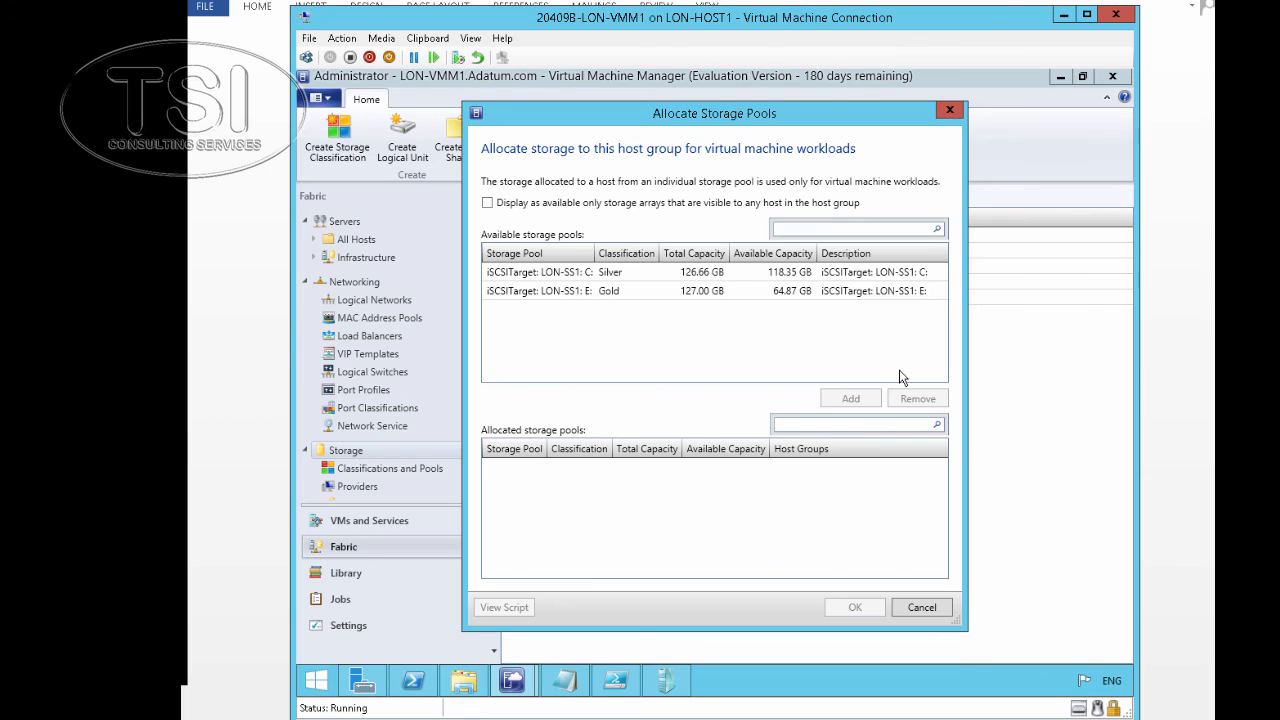
click(531, 295)
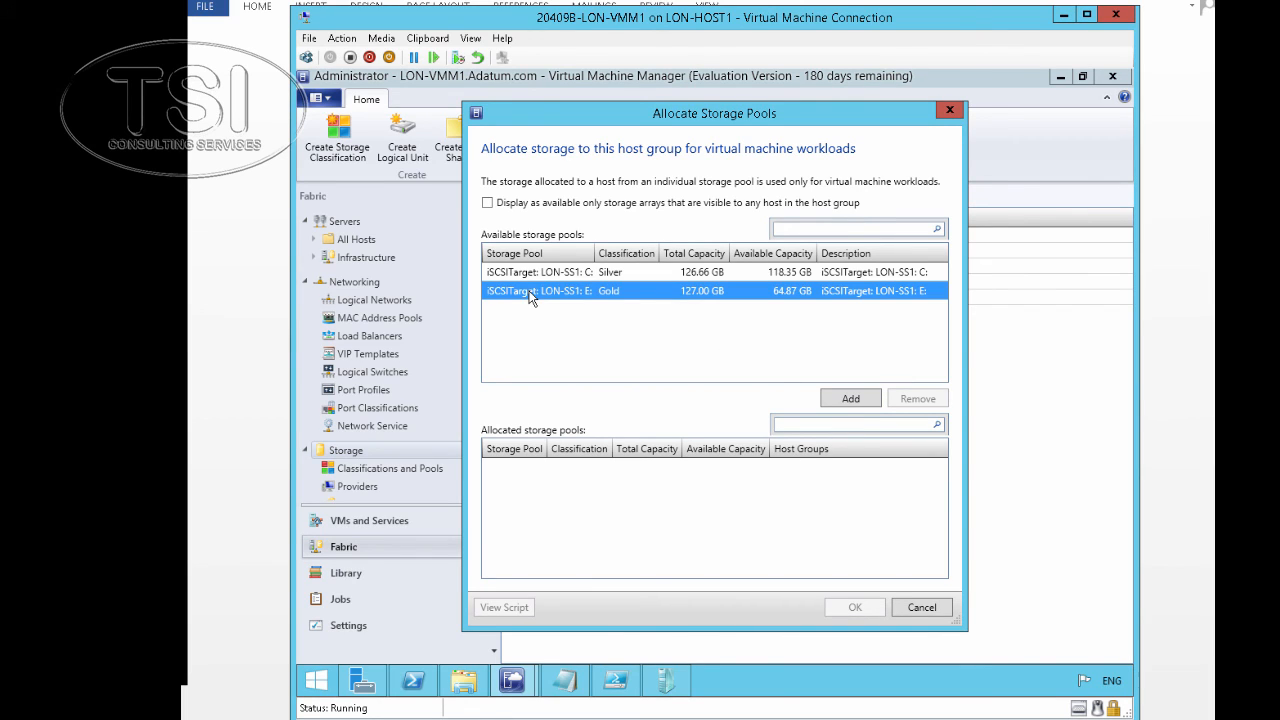
click(850, 400)
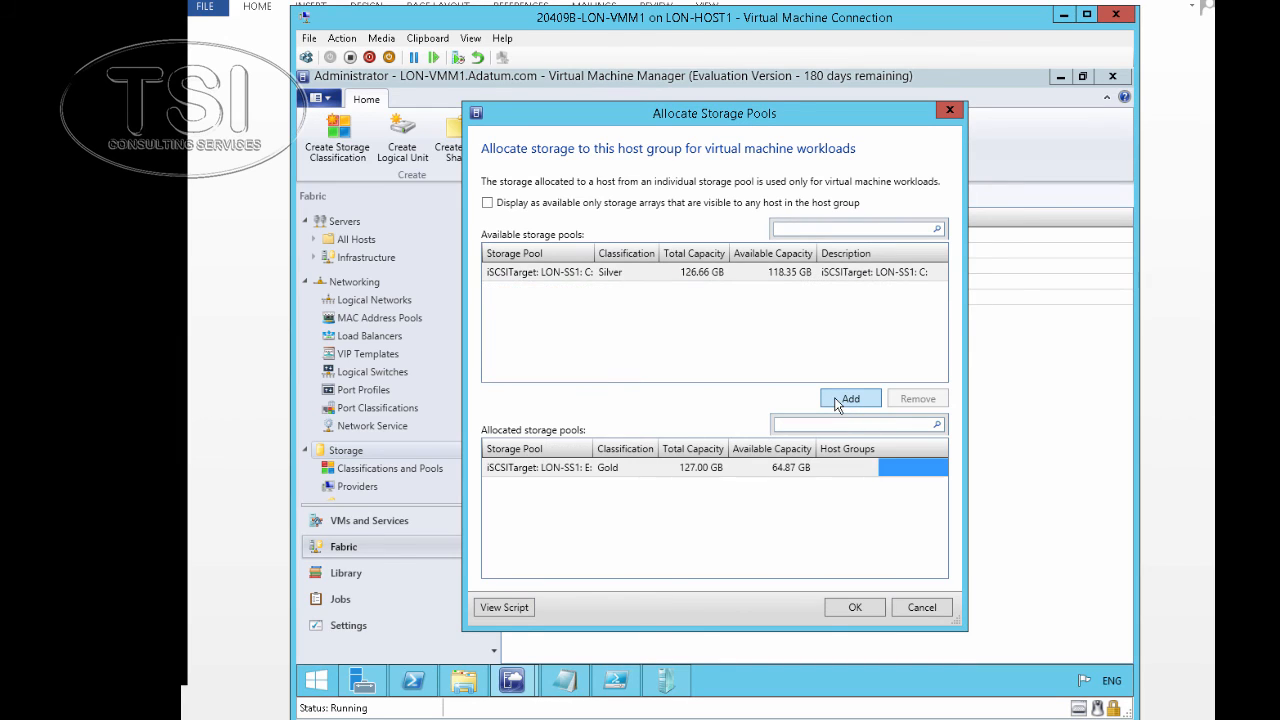
click(855, 609)
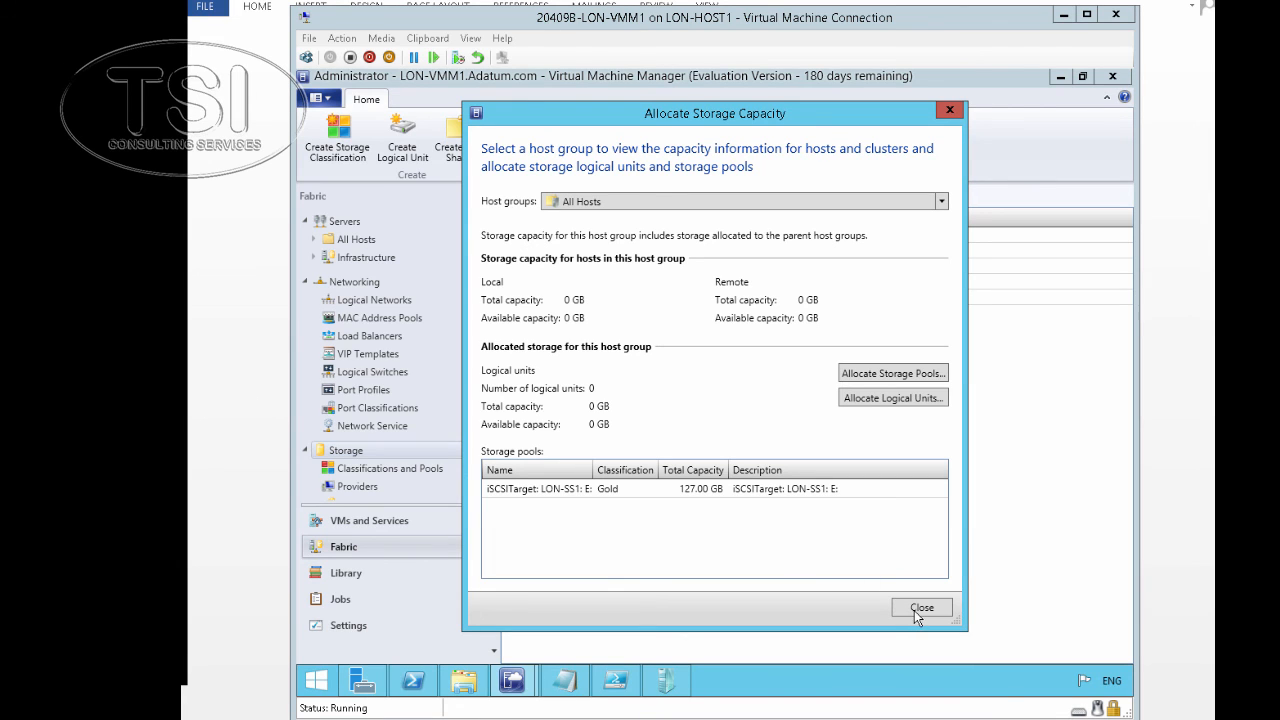
click(915, 612)
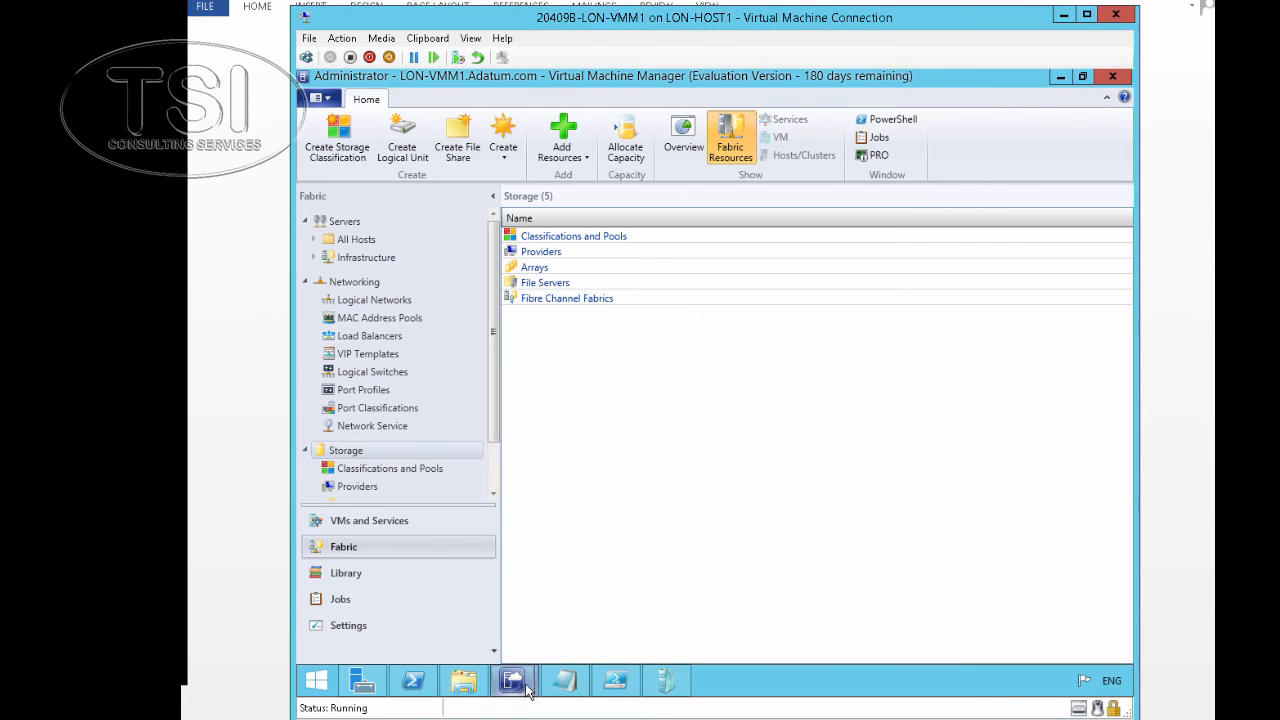
Check the Sets Storage Pool job's warning in Jobs, then switch to VMs and Services
mouse_move(520, 687)
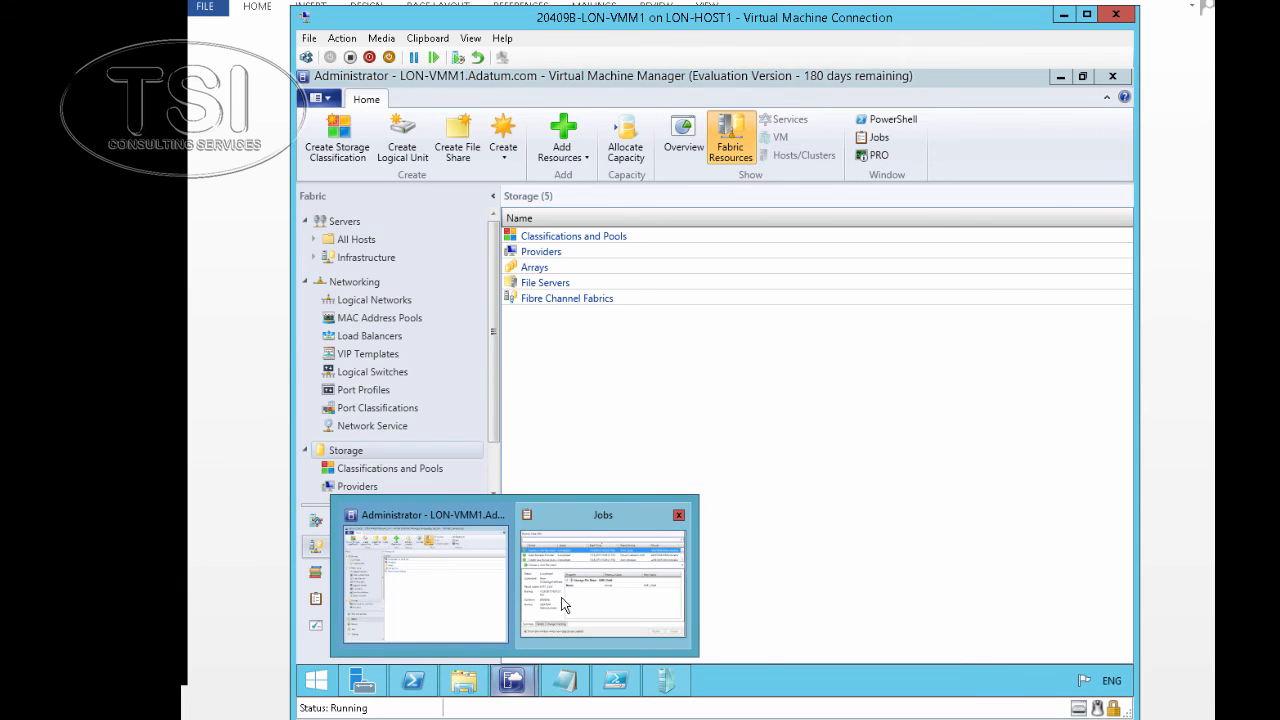
click(545, 570)
click(498, 195)
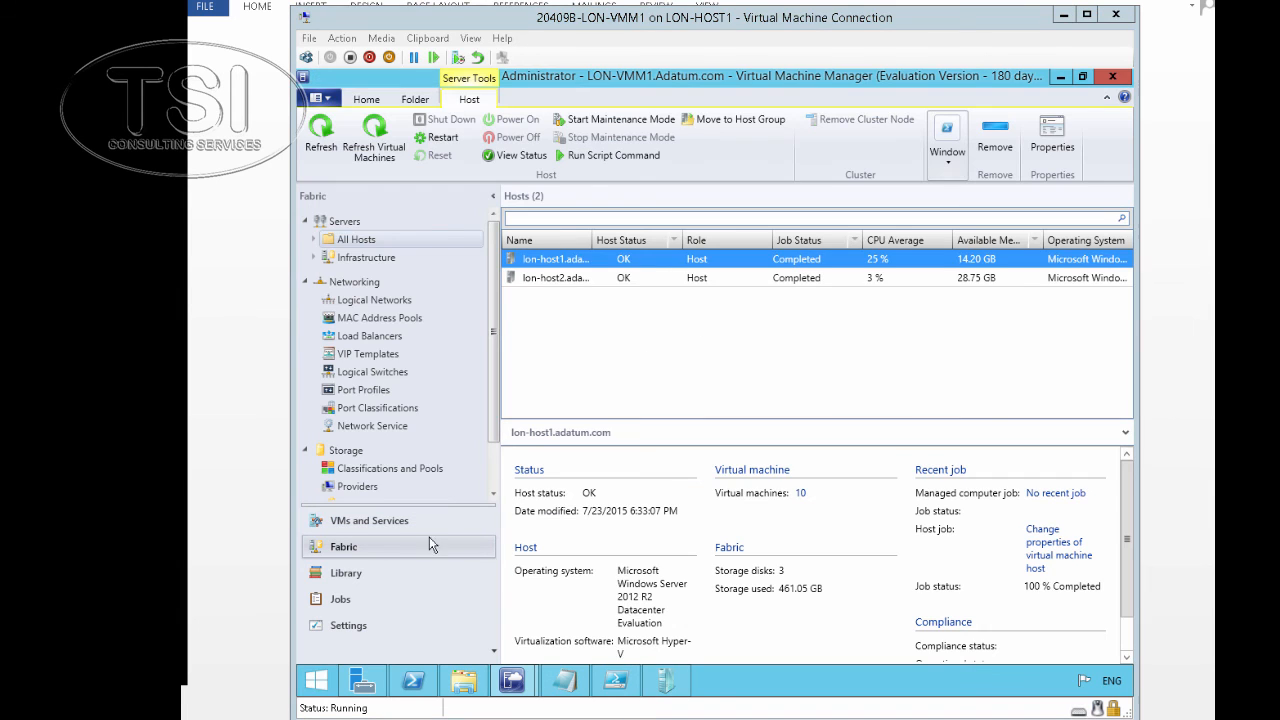
click(386, 525)
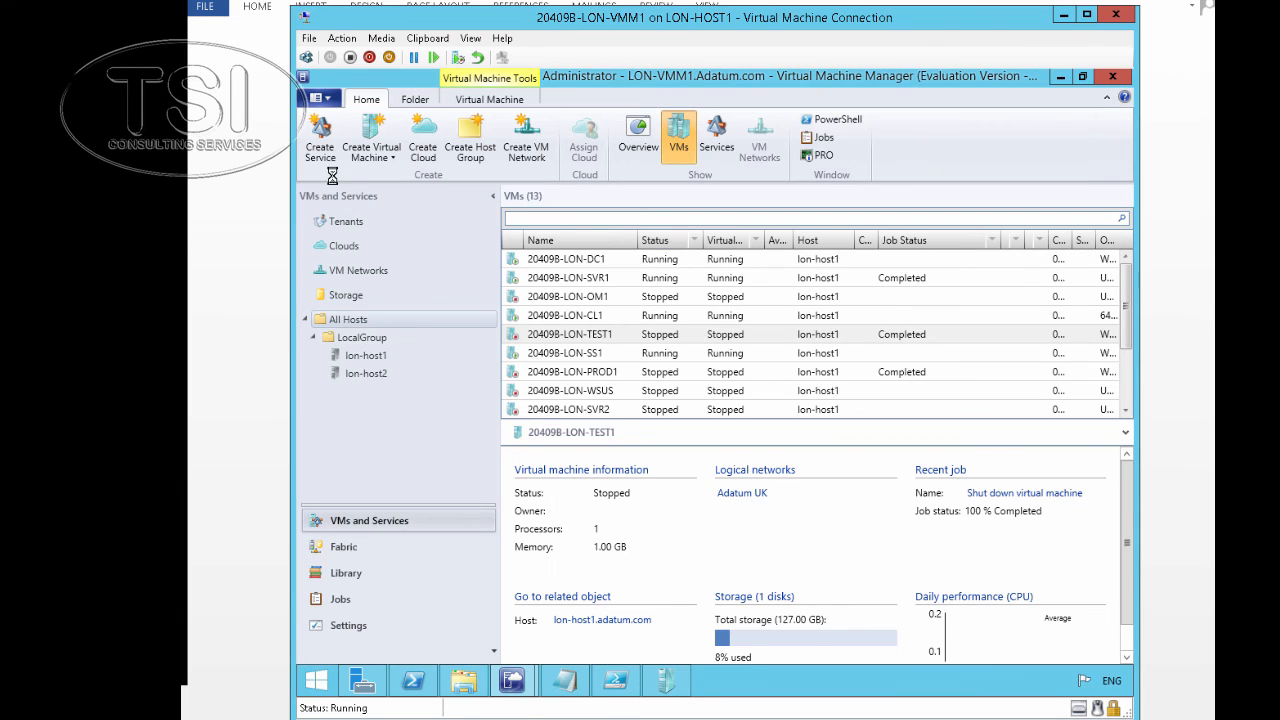
Start a new virtual machine with a blank virtual hard disk named LON-APP1
click(371, 156)
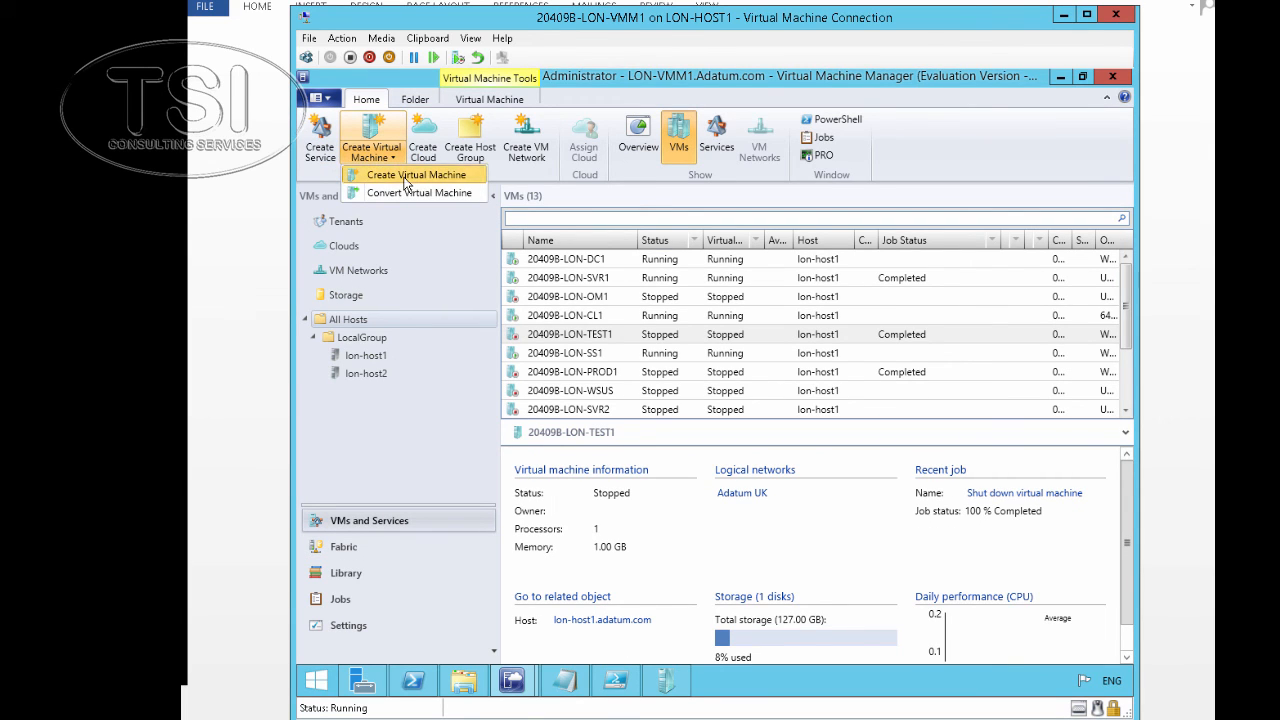
click(406, 176)
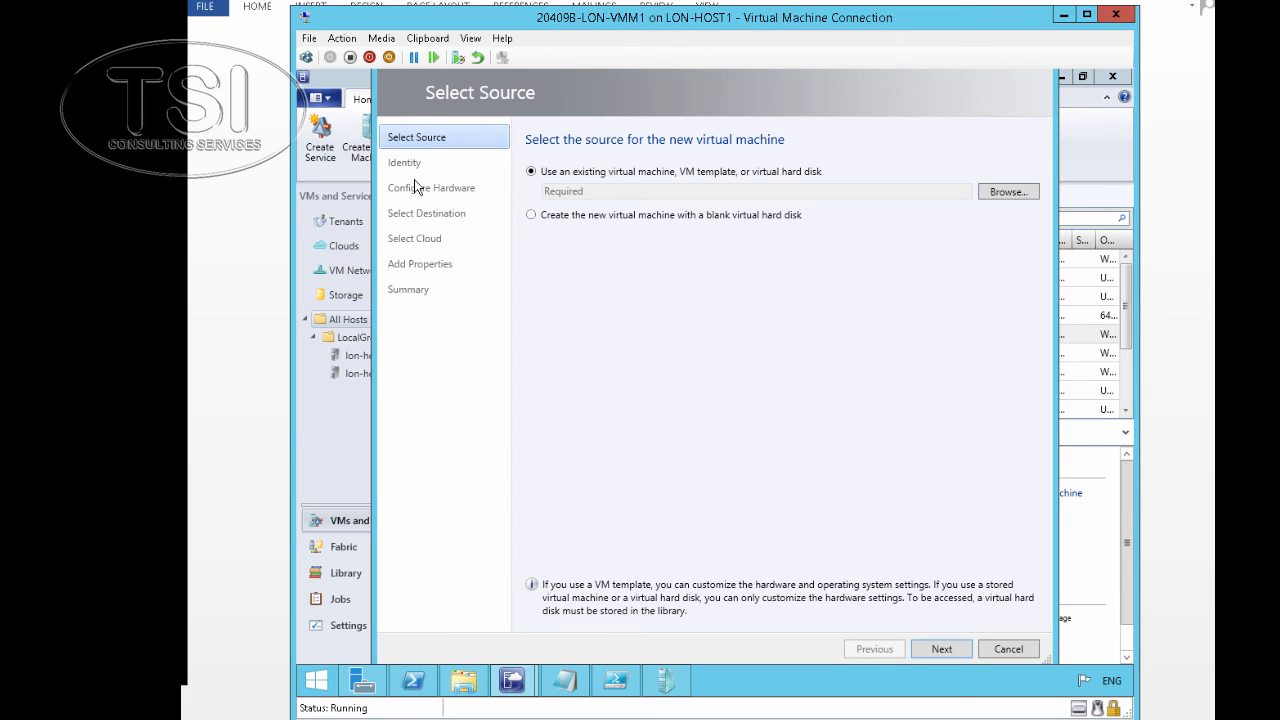
click(562, 220)
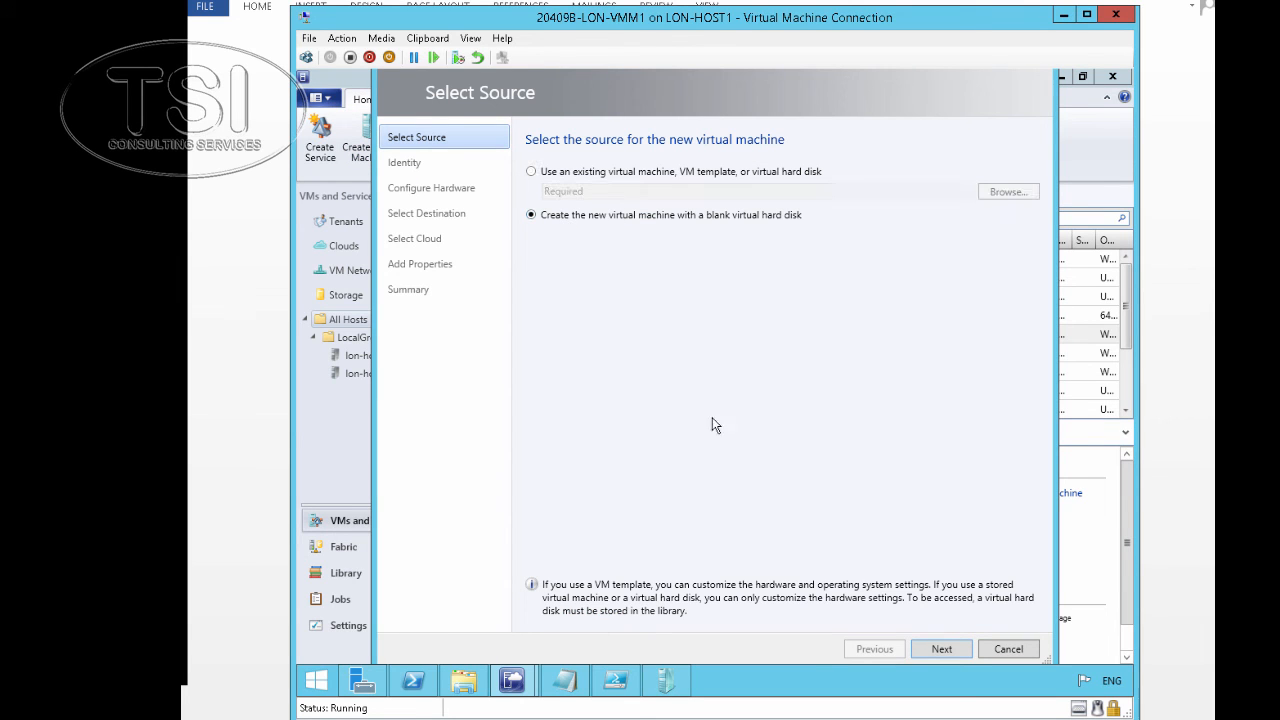
click(931, 650)
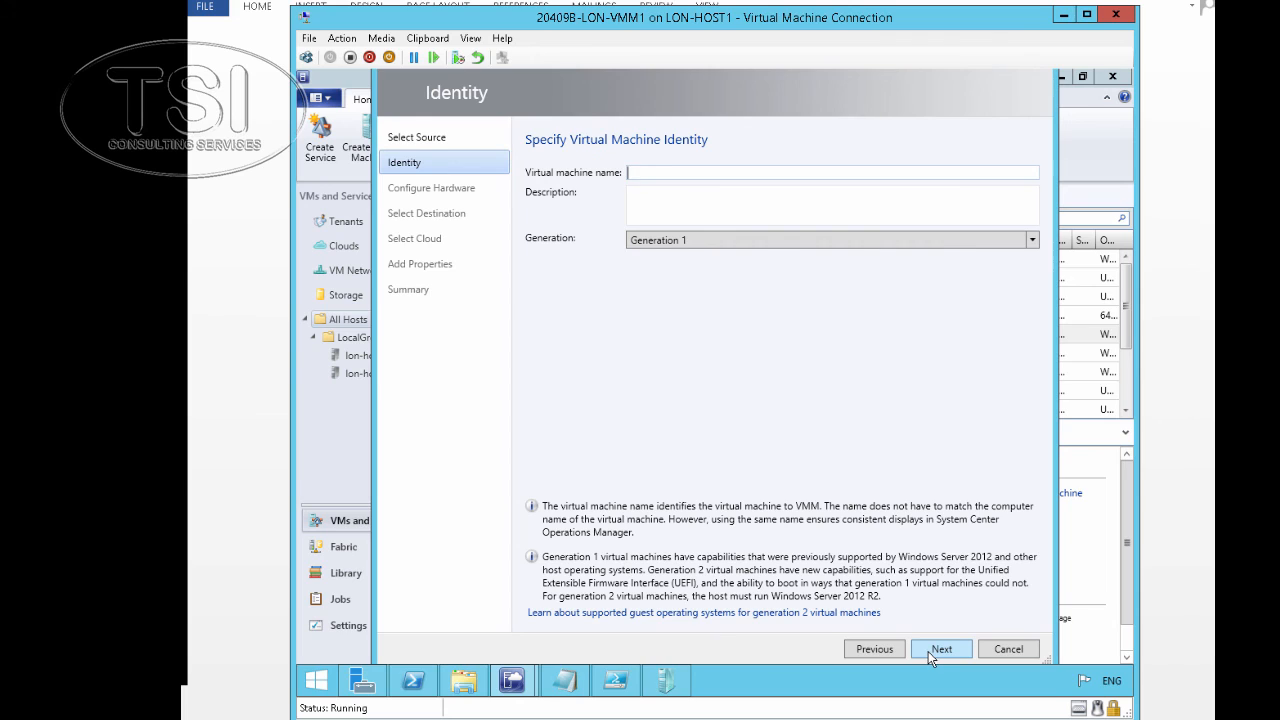
text(LON-APP1)
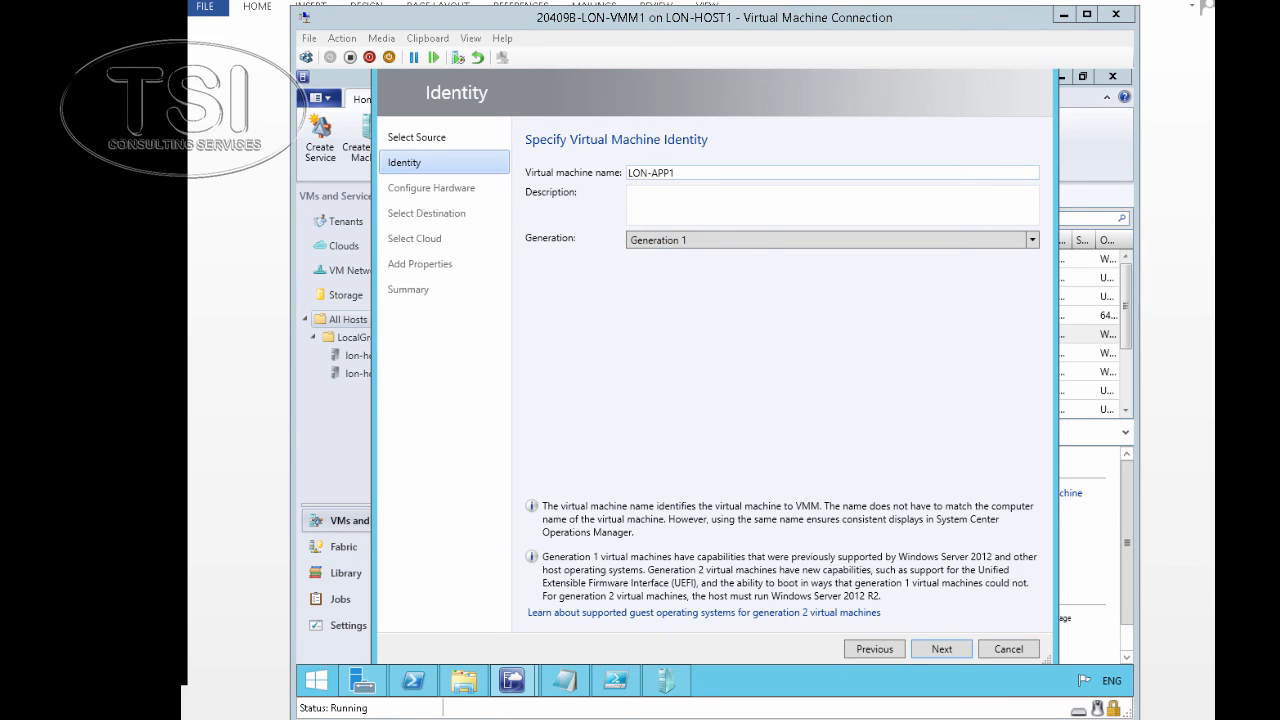
click(940, 650)
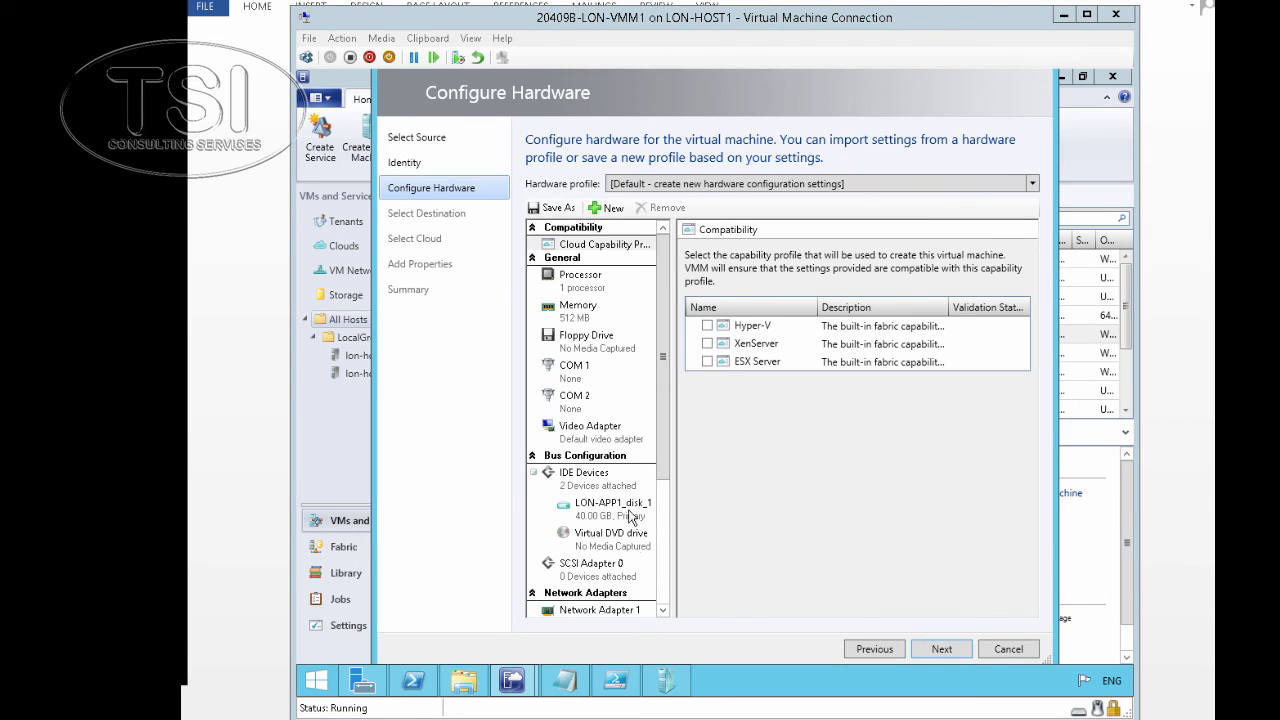
Connect Network Adapter 1 to the Adatum North VM network with subnet Adatum Finance
click(617, 568)
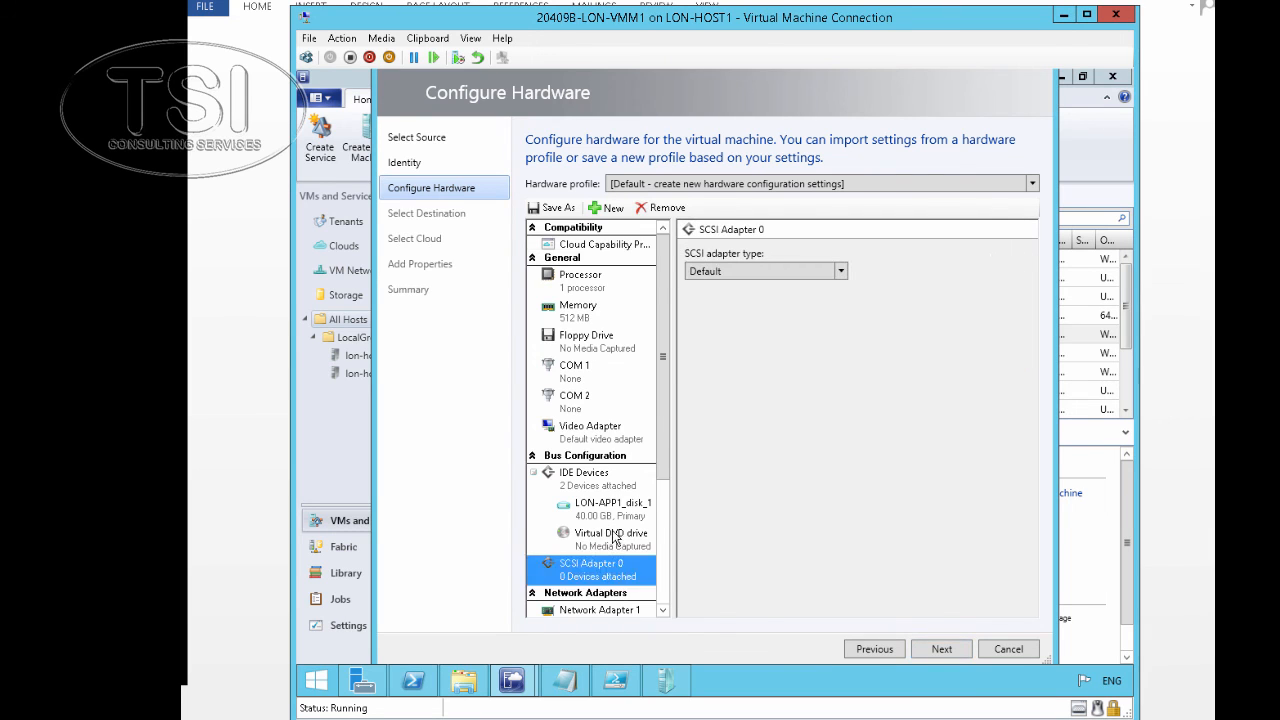
scroll(615, 540, down, 1)
click(602, 520)
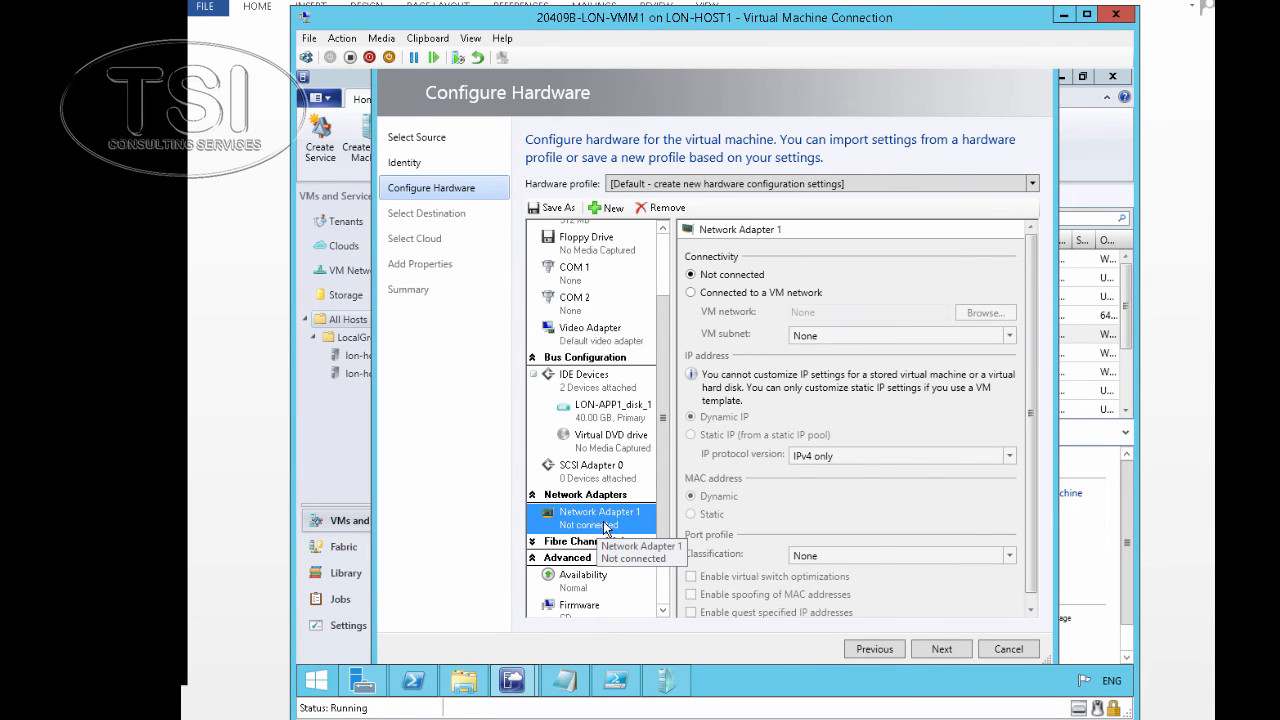
click(738, 294)
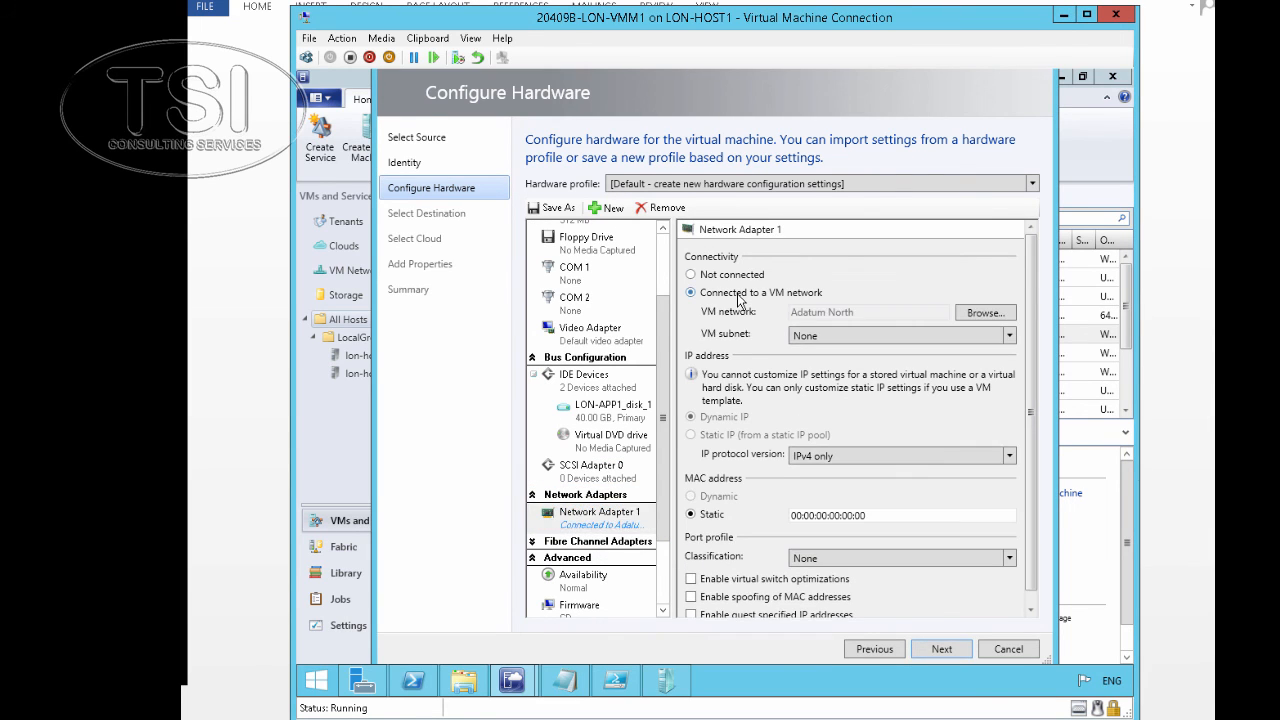
click(902, 345)
click(898, 368)
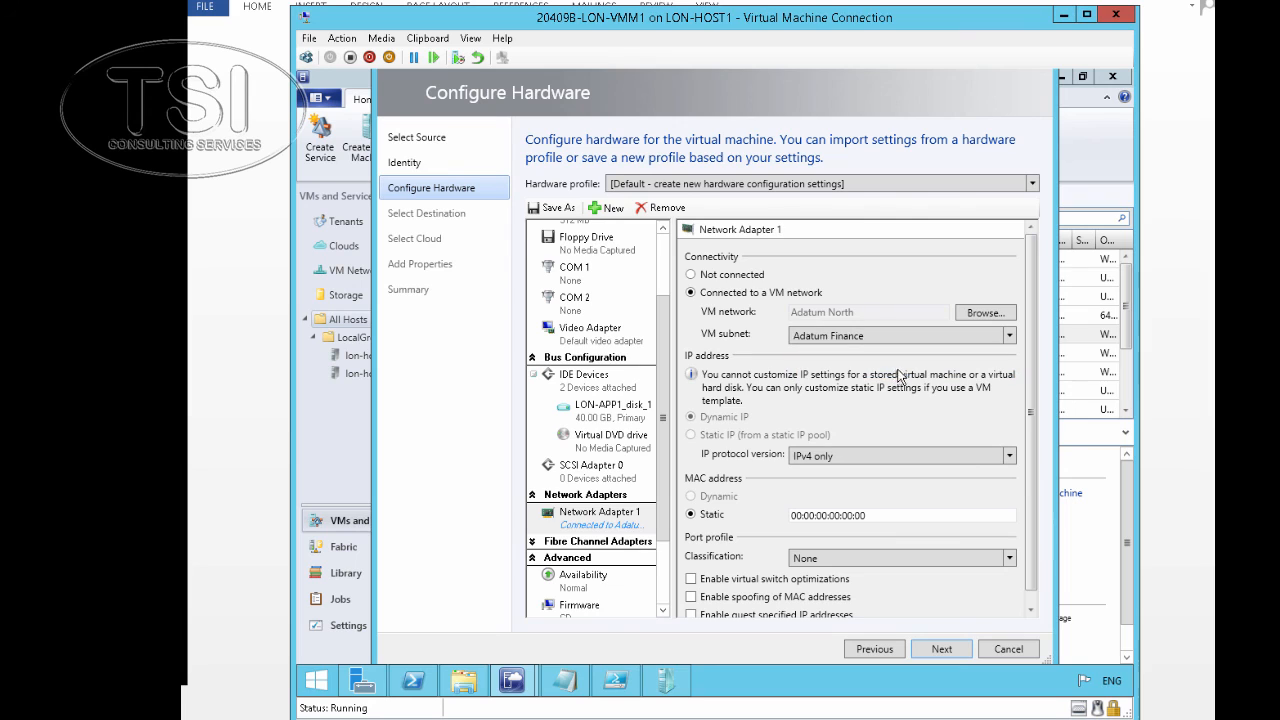
click(942, 649)
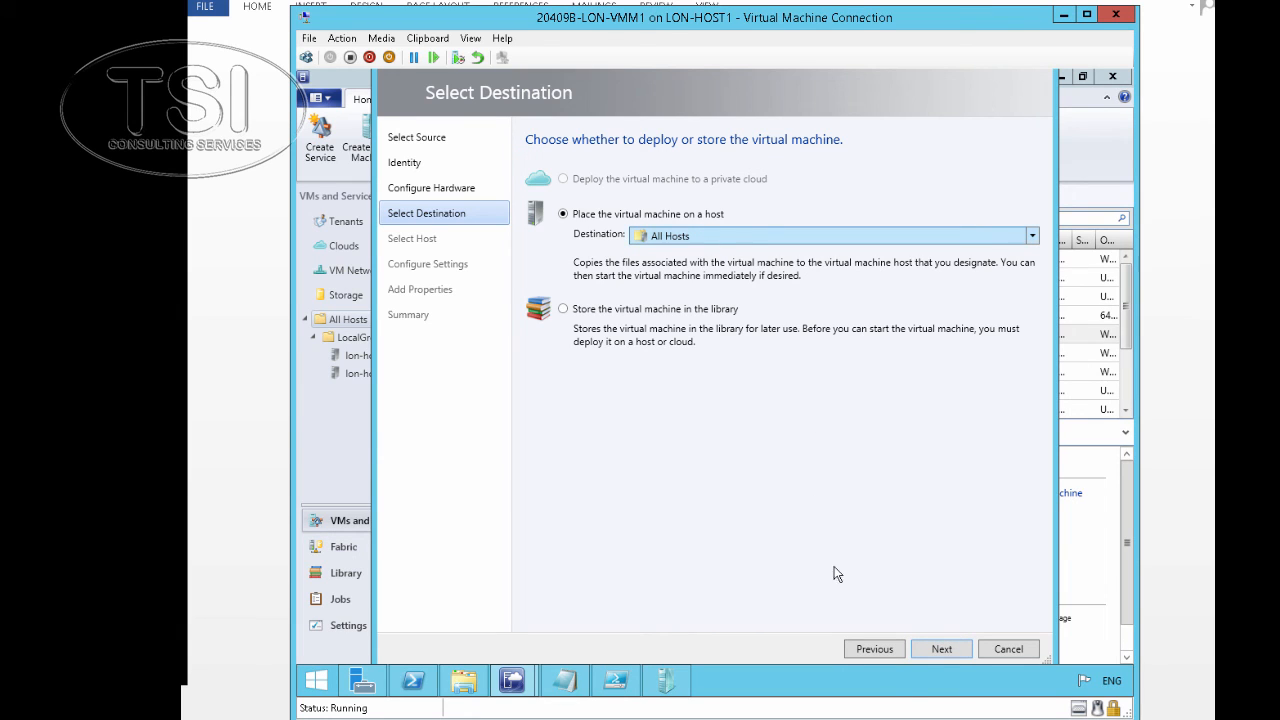
Place LON-APP1 on host lon-host1.adatum.com, storing files on \\lon-svr1.adatum.com\SVR1_Gold\
click(935, 646)
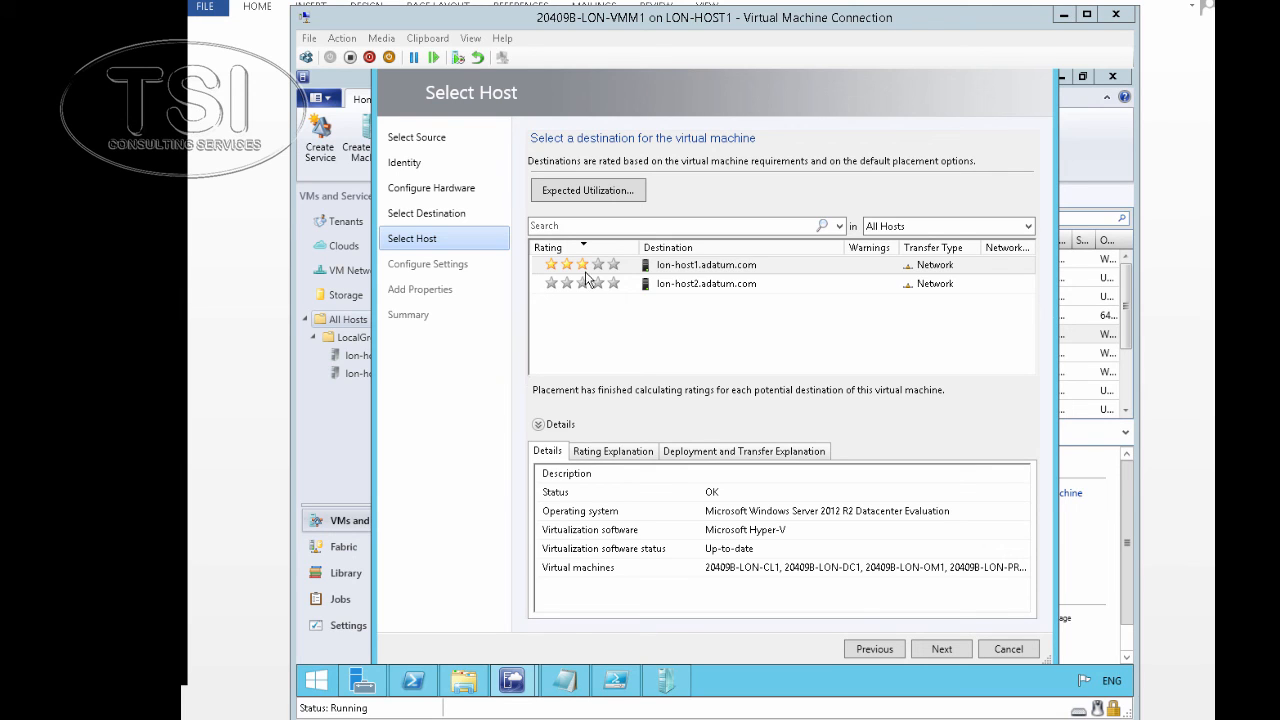
click(741, 268)
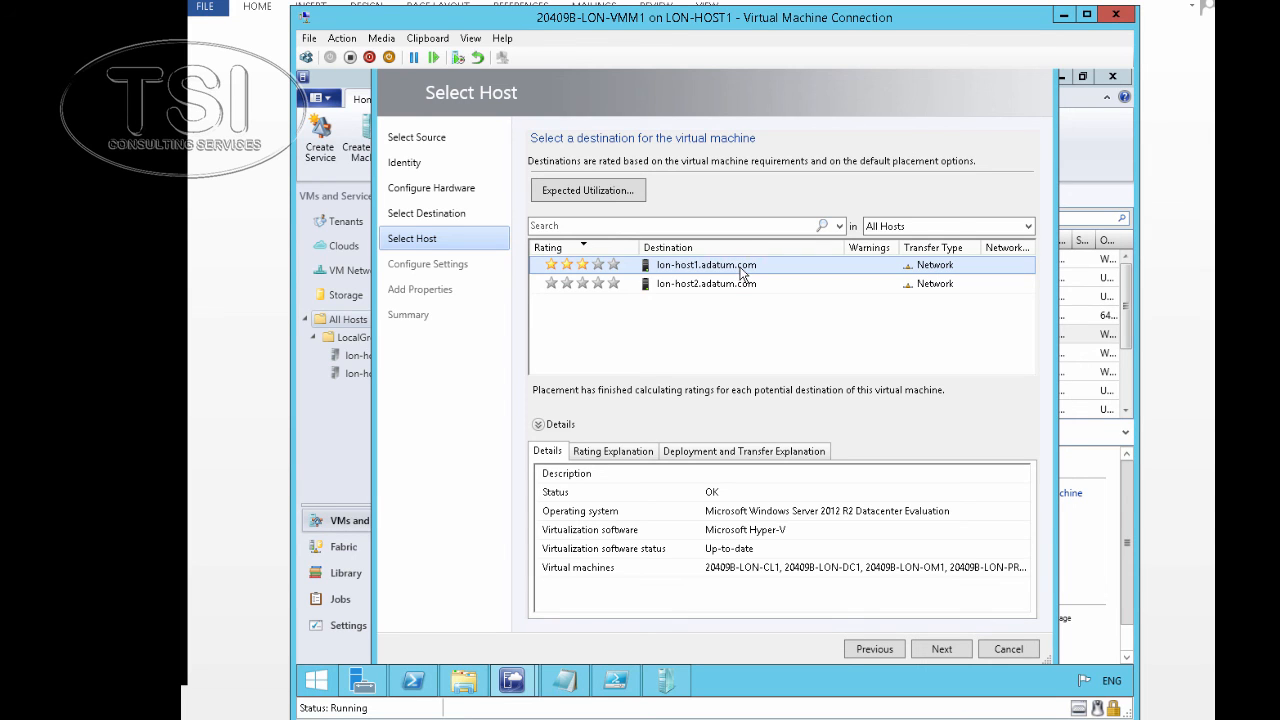
click(940, 649)
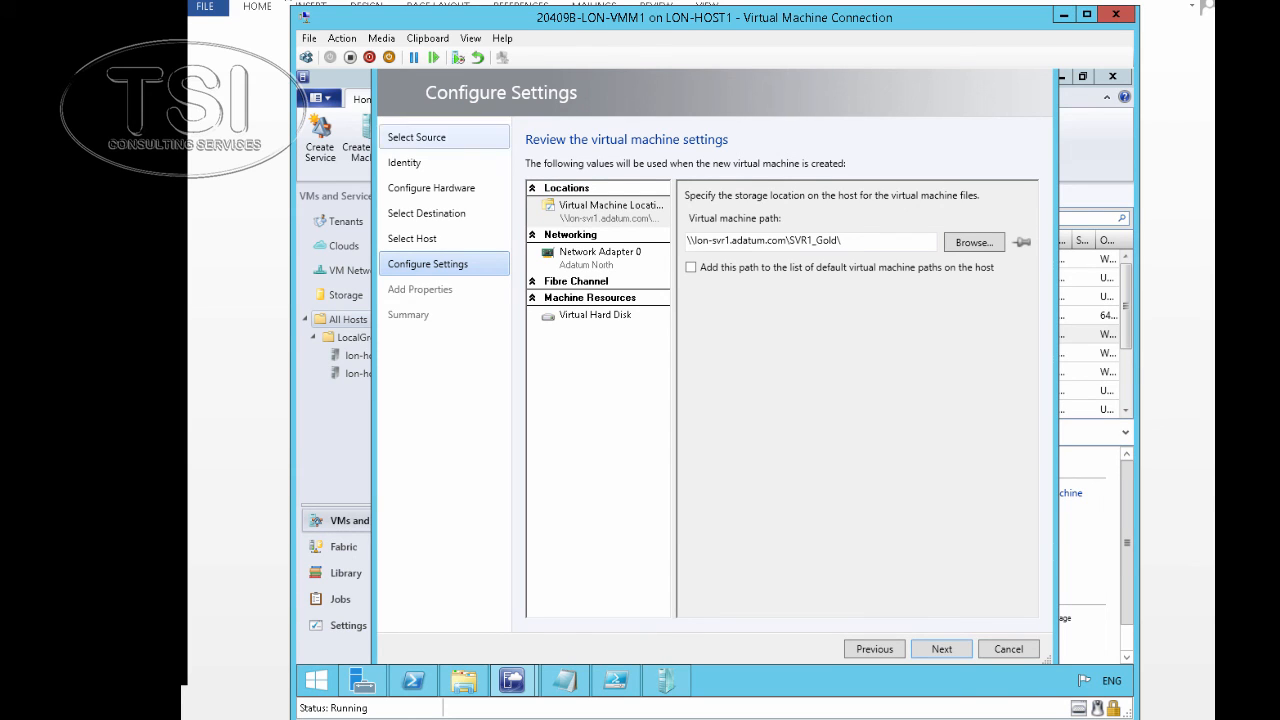
Browse the host's storage locations and cancel the folder dialog without changes
click(966, 245)
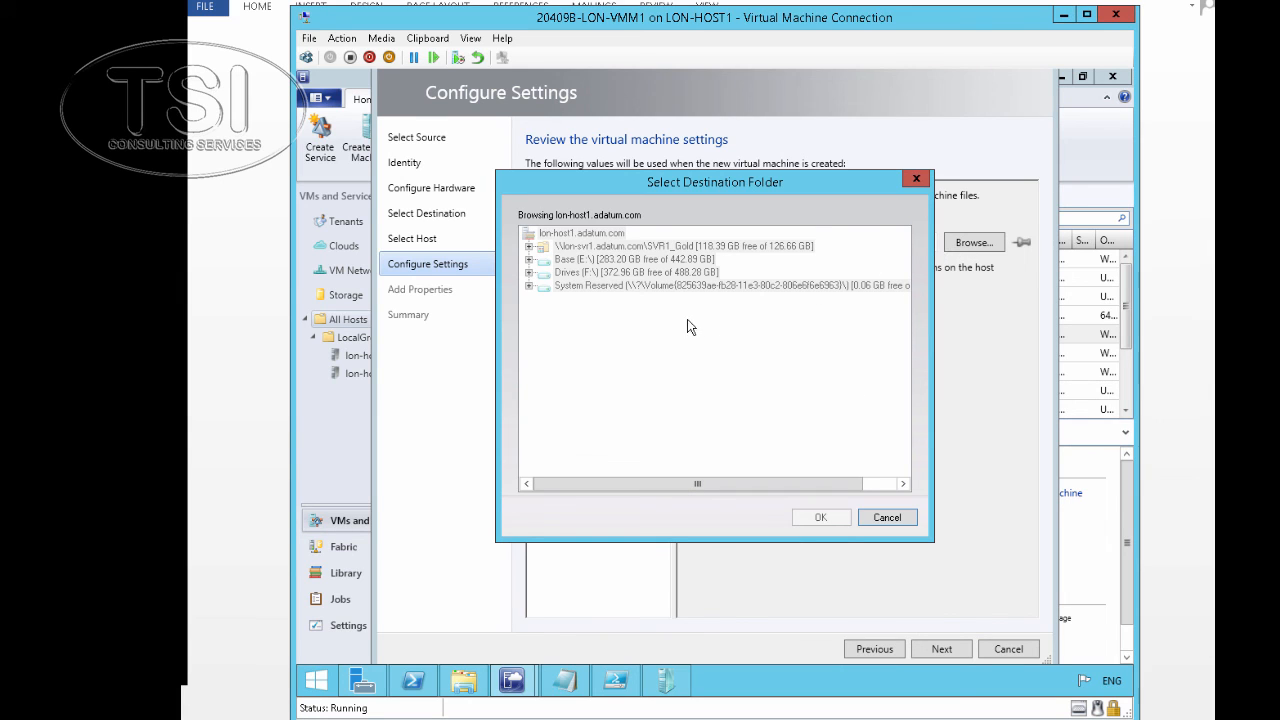
click(887, 522)
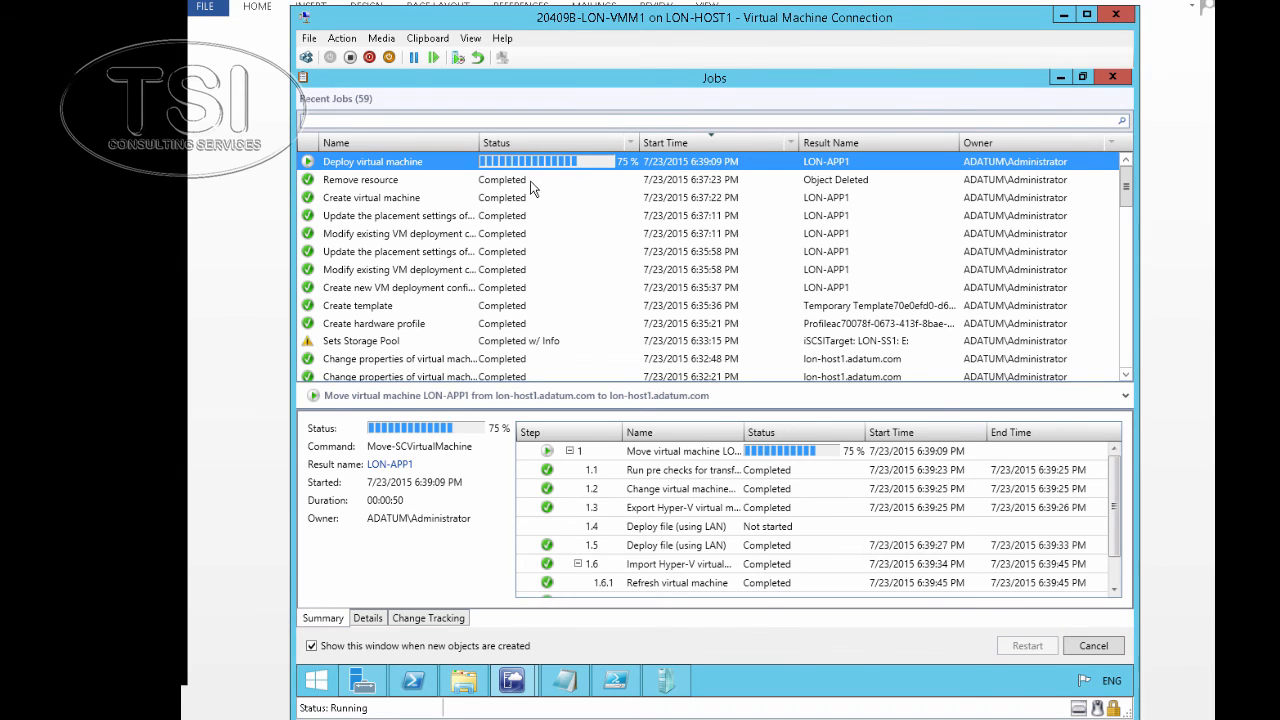
Check that LON-APP1's Deploy virtual machine job shows Completed, then go back to the Word lab guide
click(527, 179)
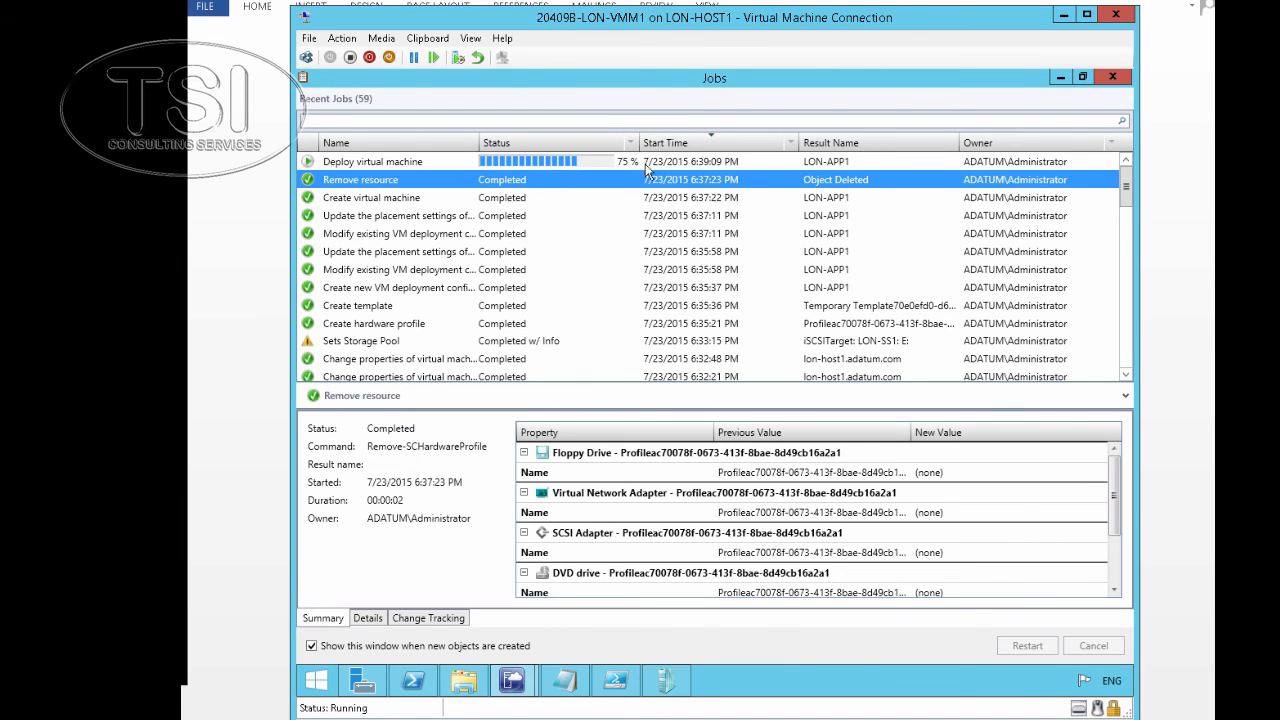
click(670, 162)
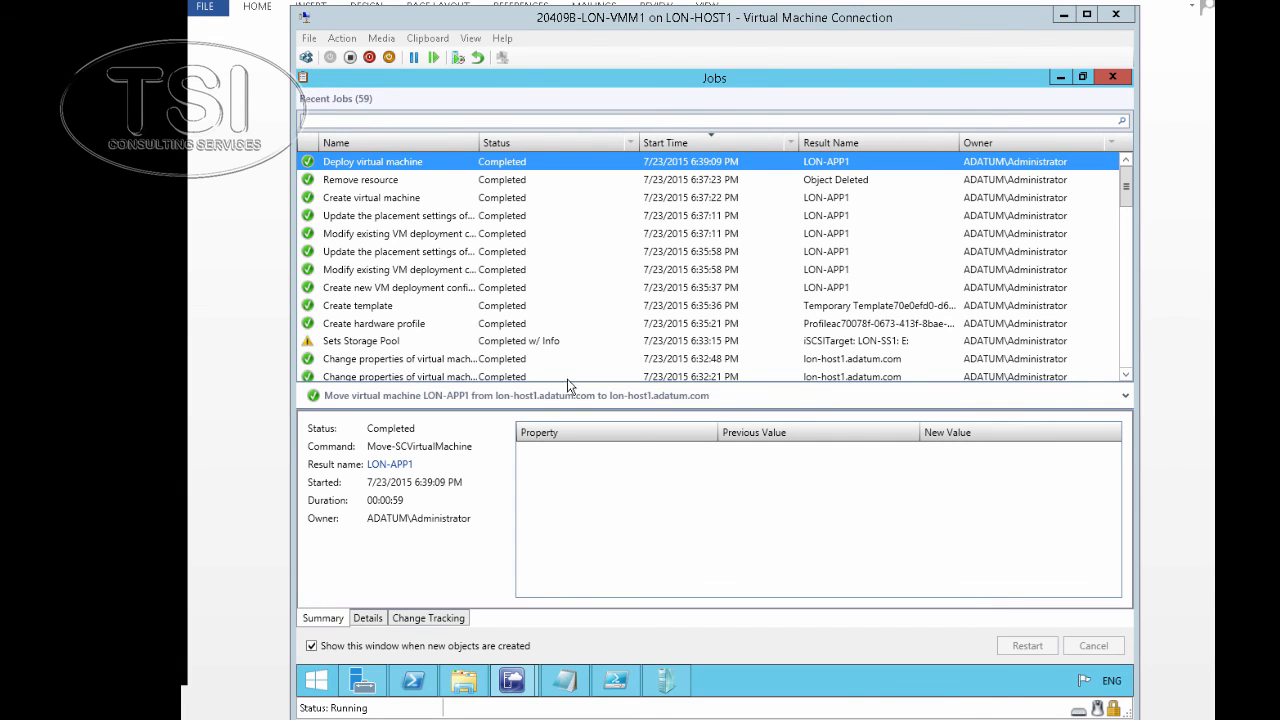
key(alt+Tab)
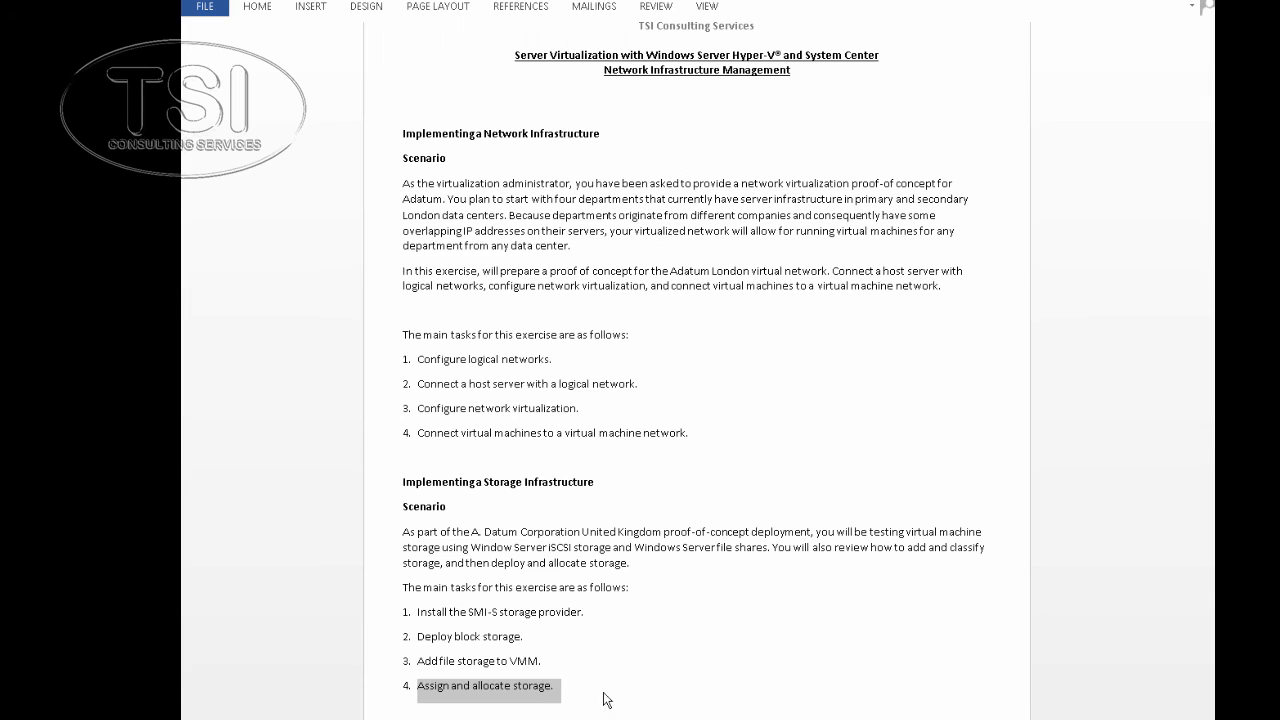